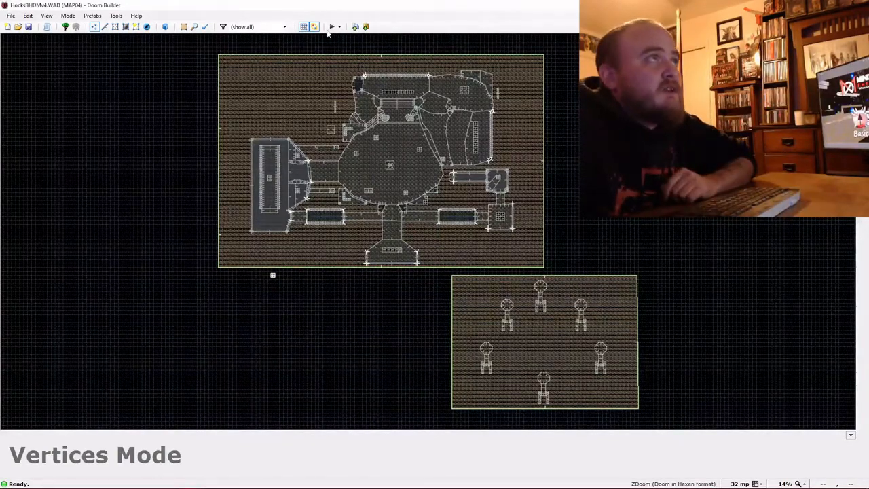
Test-run MAP04 of HocksBHDMv4.WAD and walk around the outdoor arena to examine its floating ships, ramps and towers.
click(333, 29)
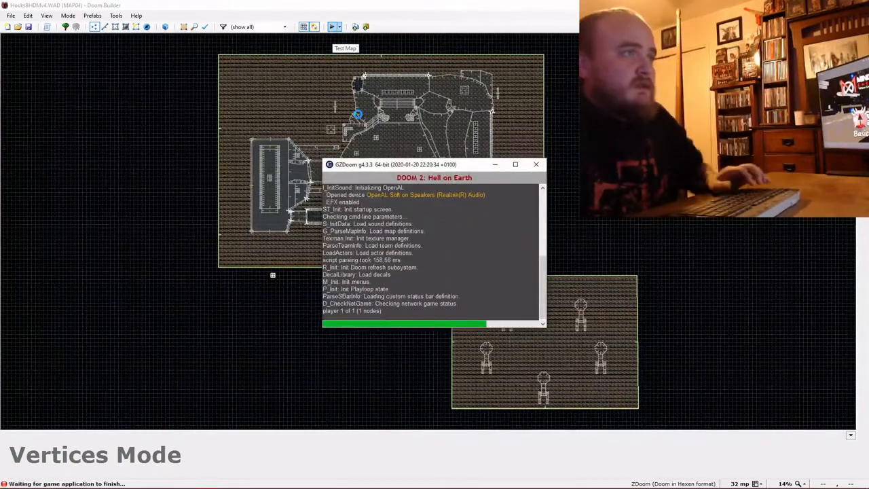
key(w)
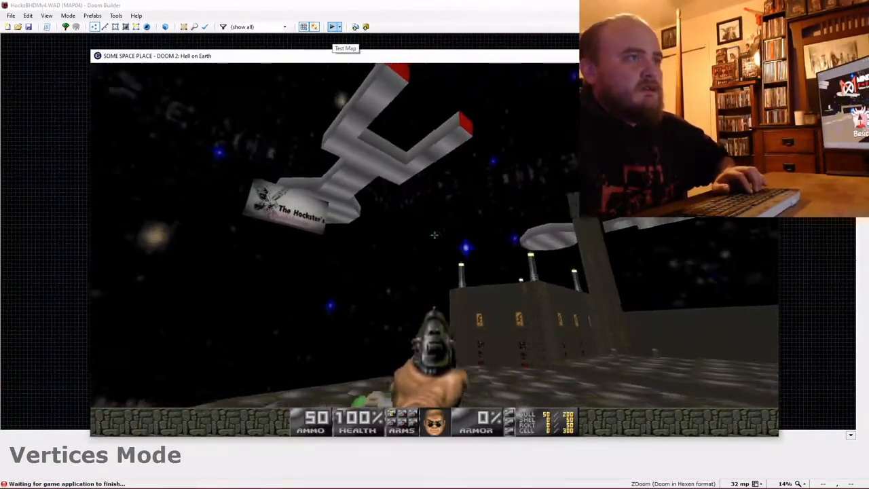
key(d)
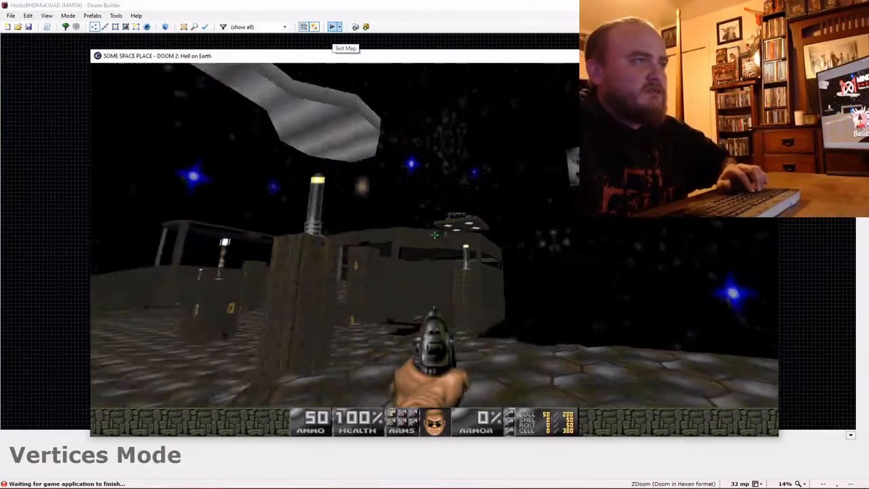
key(w)
key(w)
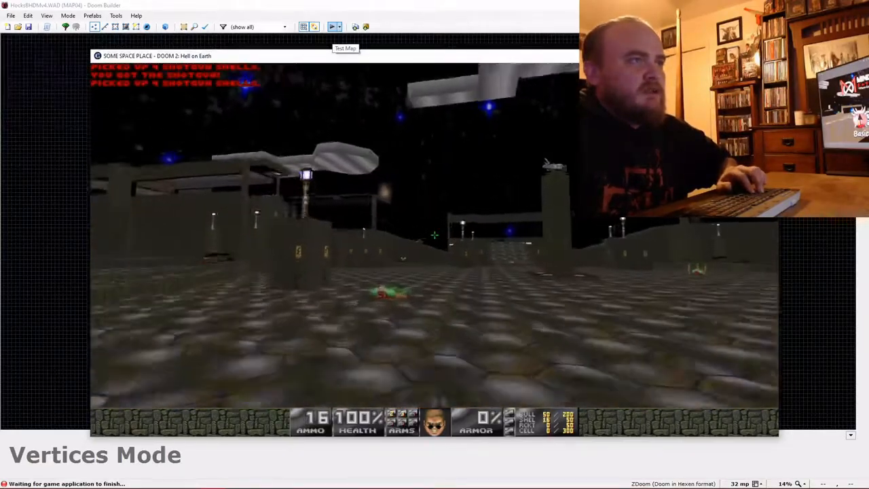
key(w)
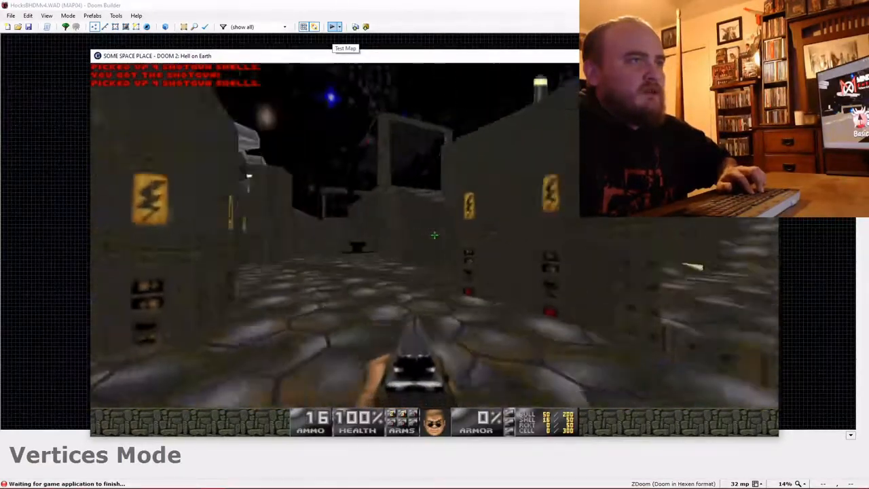
key(s)
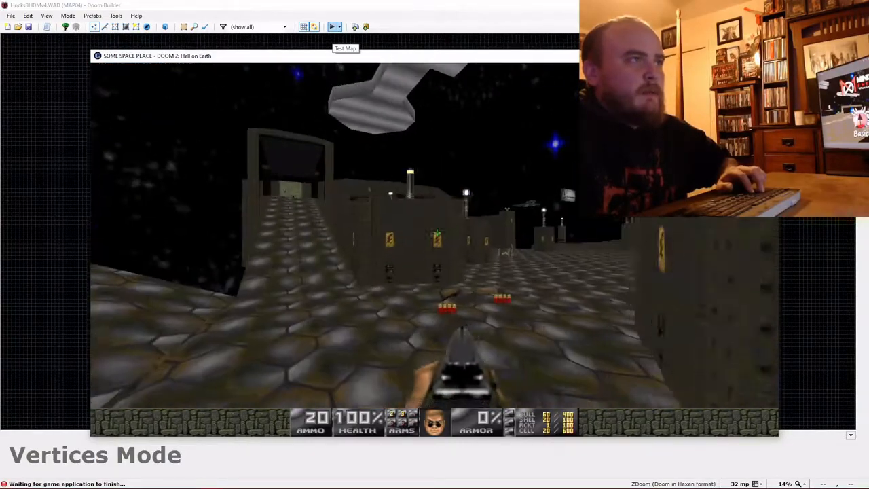
key(w)
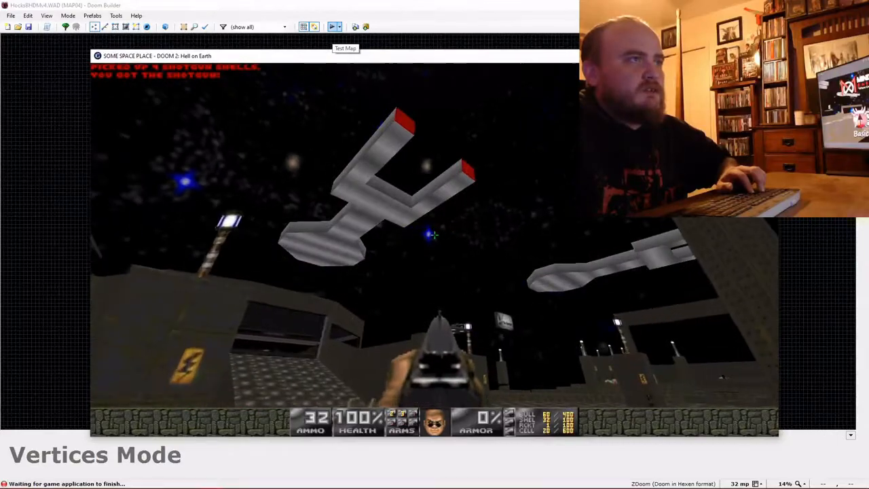
key(w)
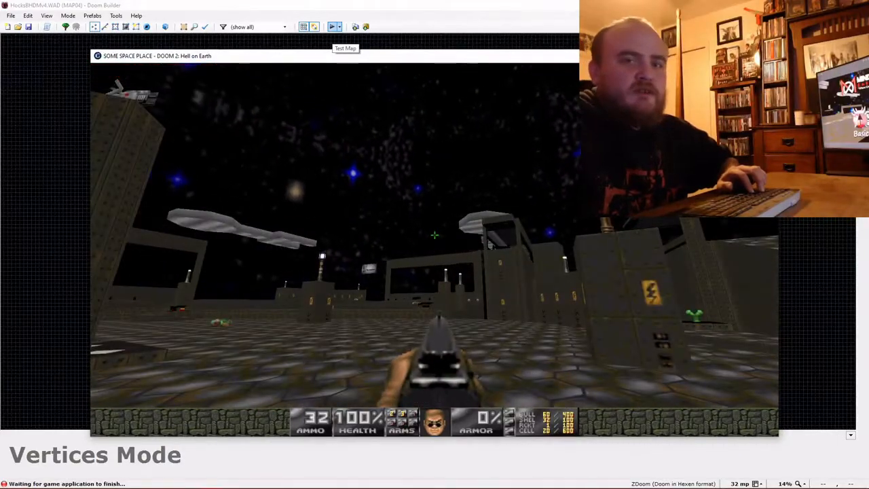
key(w)
key(w)
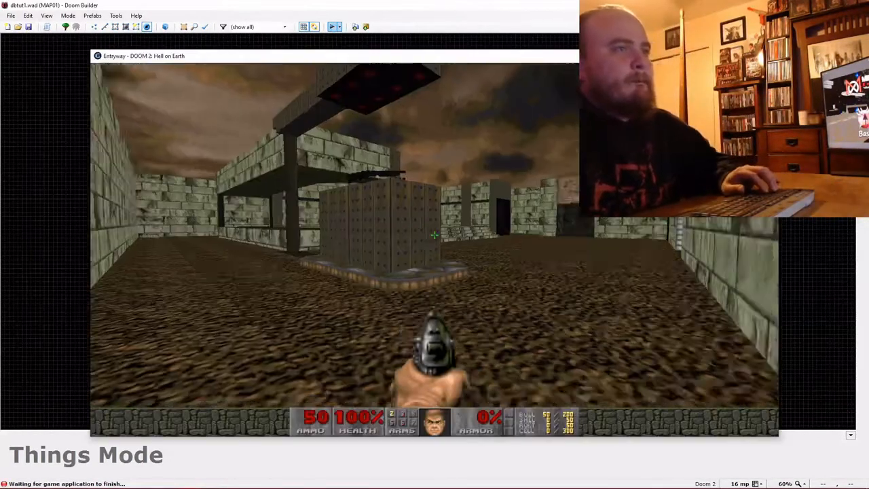
In the dbtut1.wad MAP01 test run, cross the yard, shoot the enemy by the doorway and approach the skull on the dark wall.
key(w)
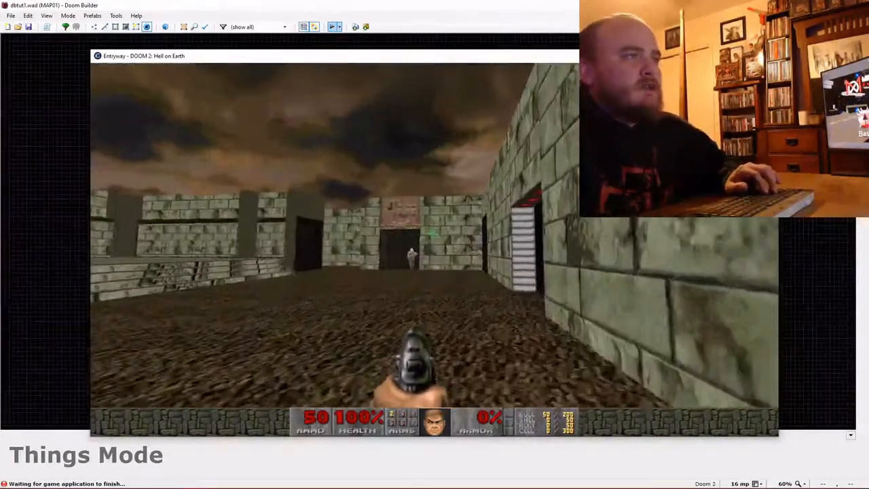
key(w)
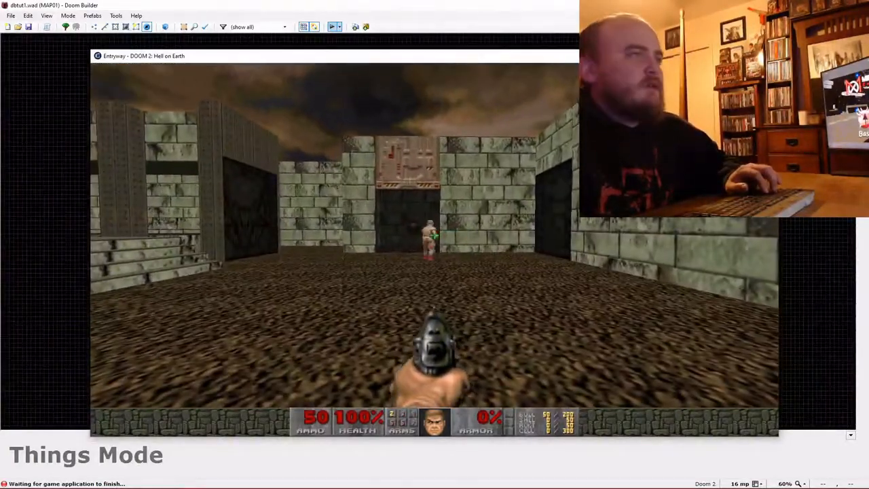
click(435, 235)
key(w)
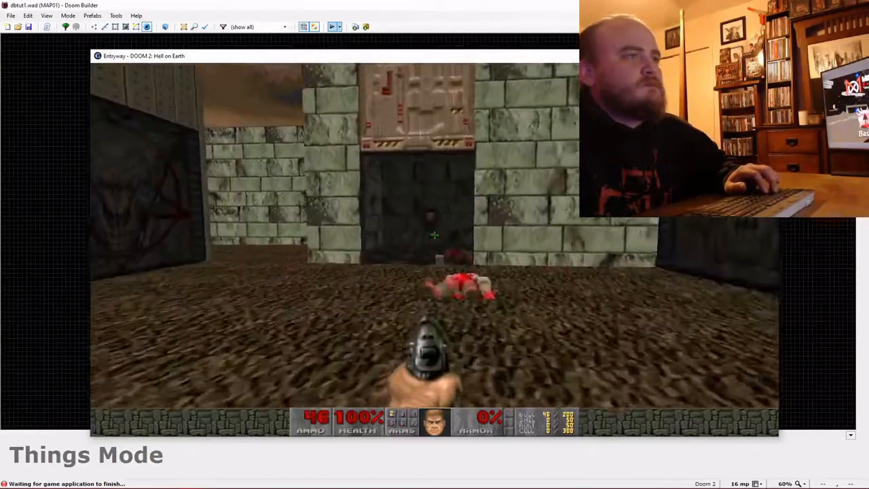
key(w)
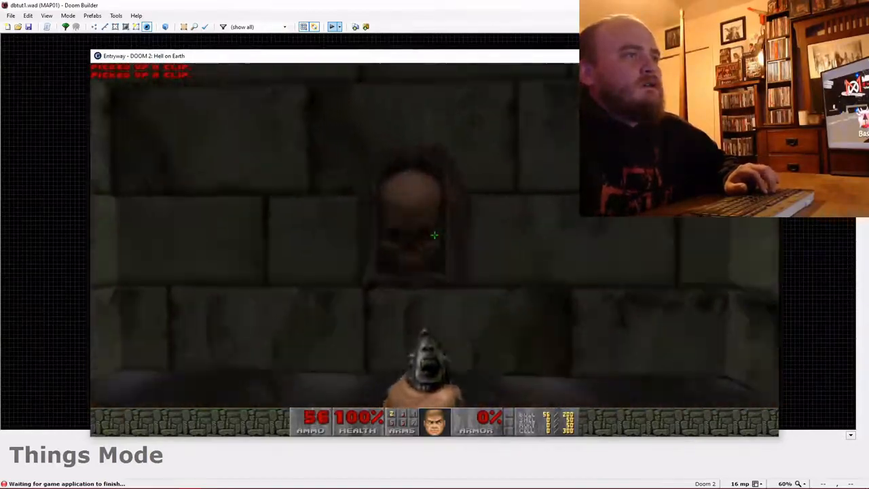
Walk over the lowered weapon platform and collect the shotgun, then tour the covered walkway, the pool and the doorway with red lights.
key(w)
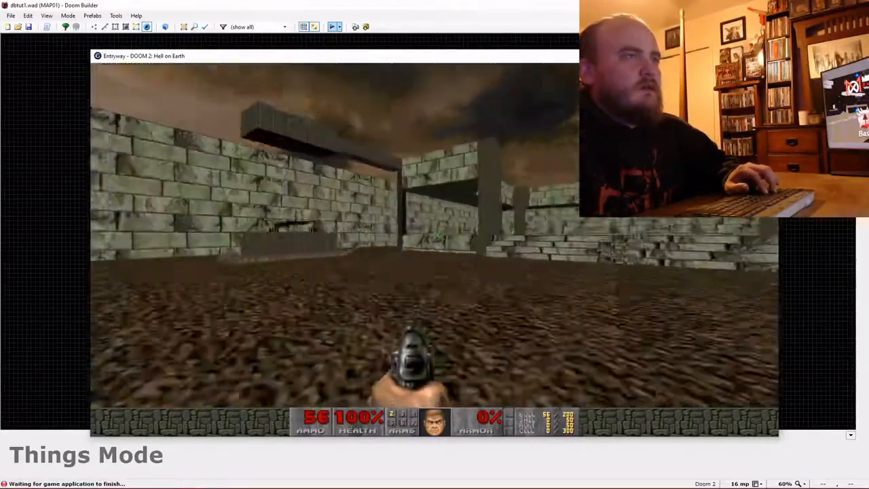
key(w)
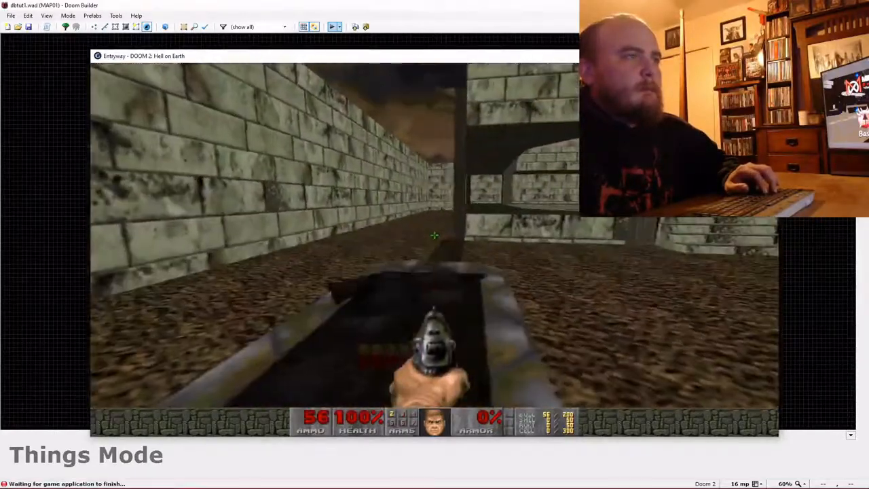
key(w)
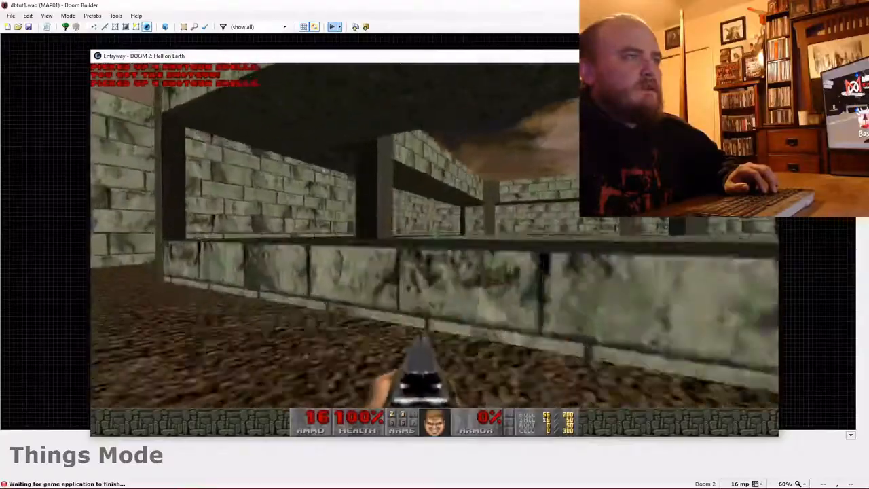
key(w)
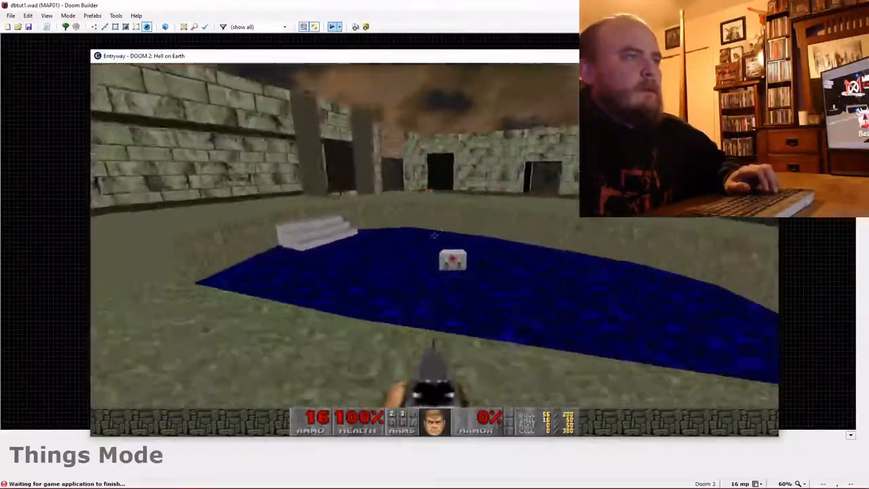
key(w)
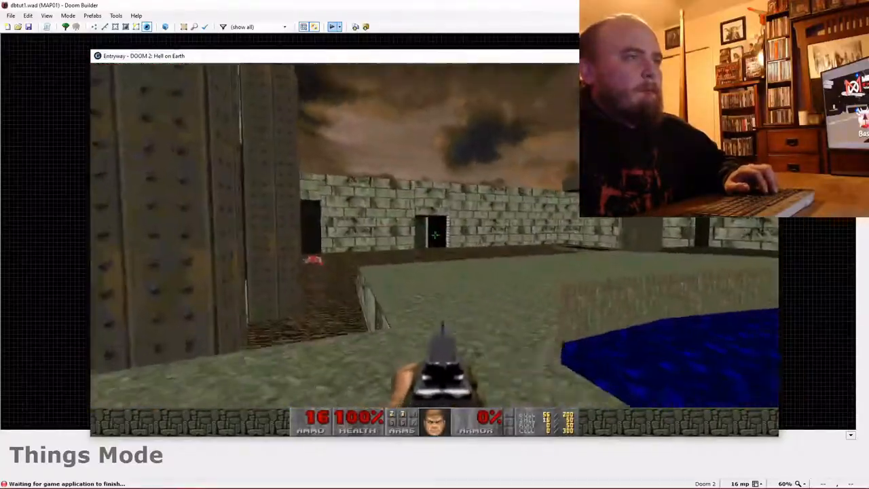
key(w)
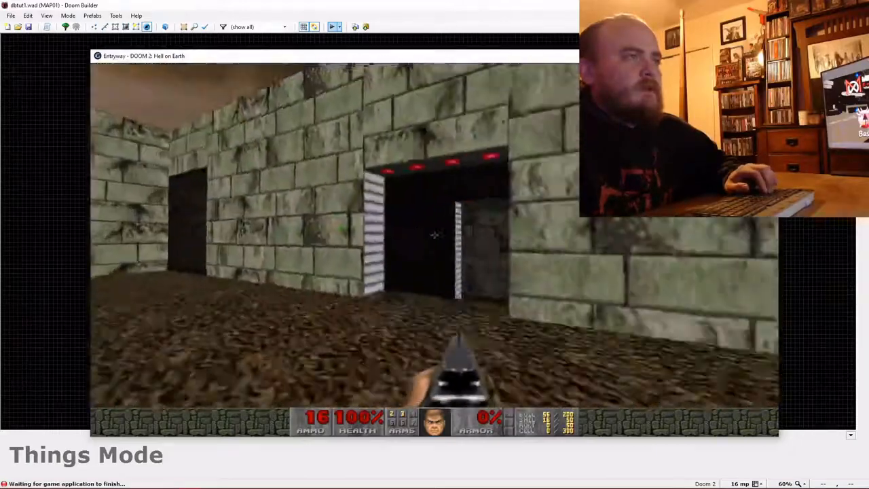
key(w)
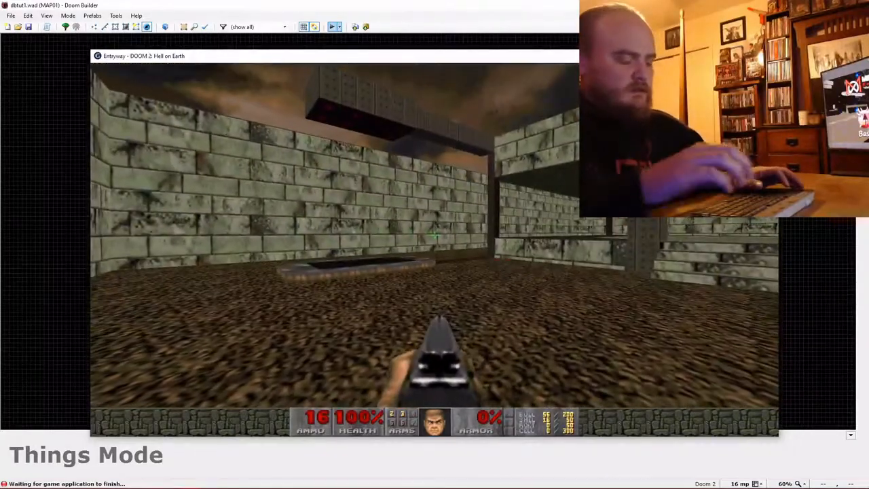
Quit the test game and return to the map editor.
key(Escape)
key(Up)
key(Return)
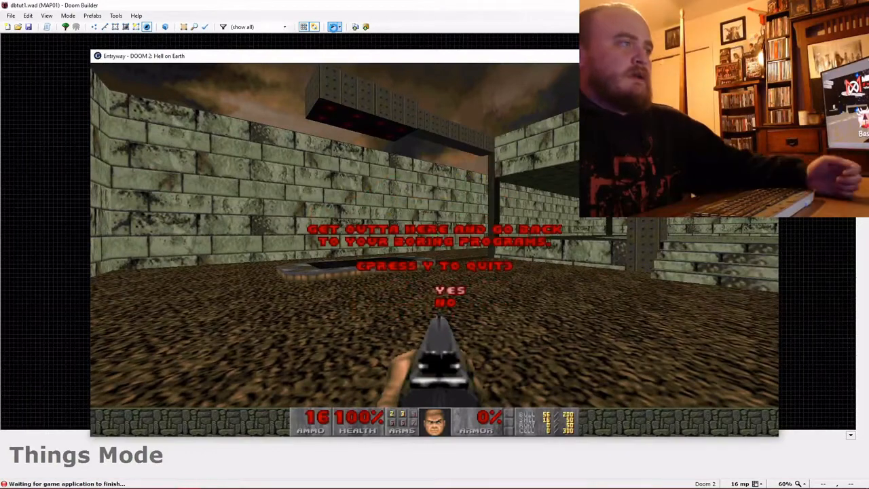
key(y)
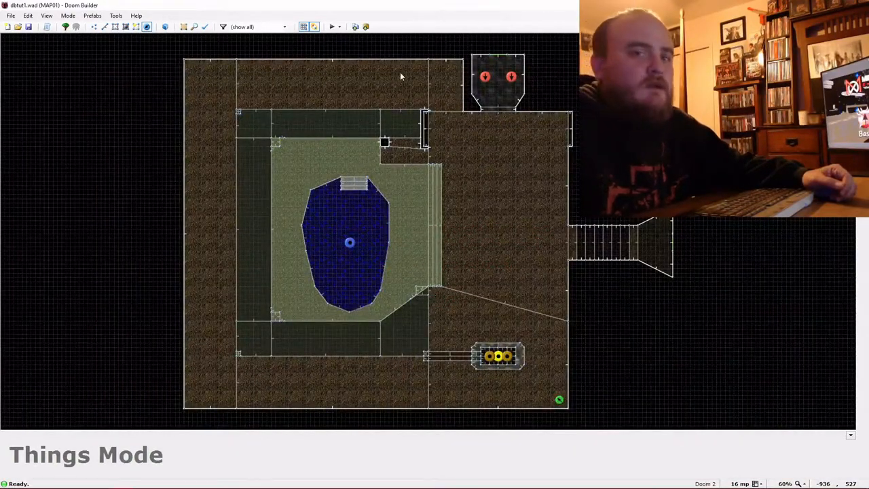
Review the resources of the ZDoom (Doom in Hexen format) game configuration and where a WAD file resource can be browsed for.
click(116, 15)
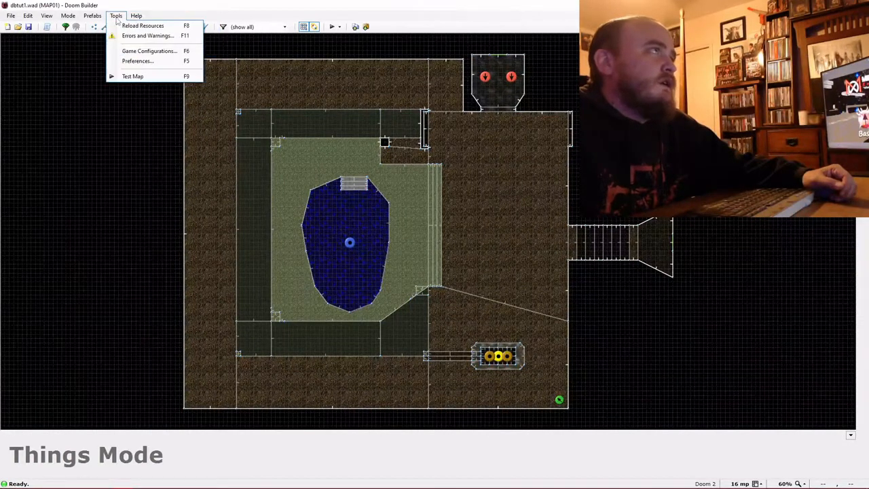
click(146, 51)
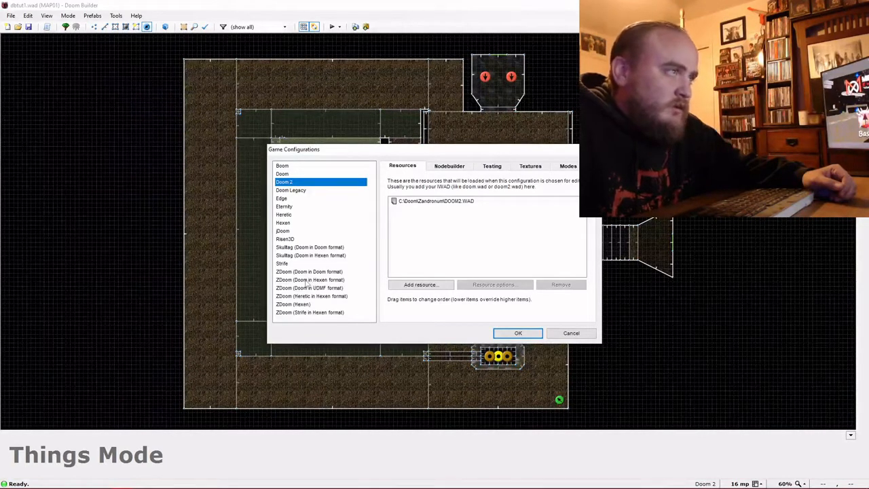
click(306, 280)
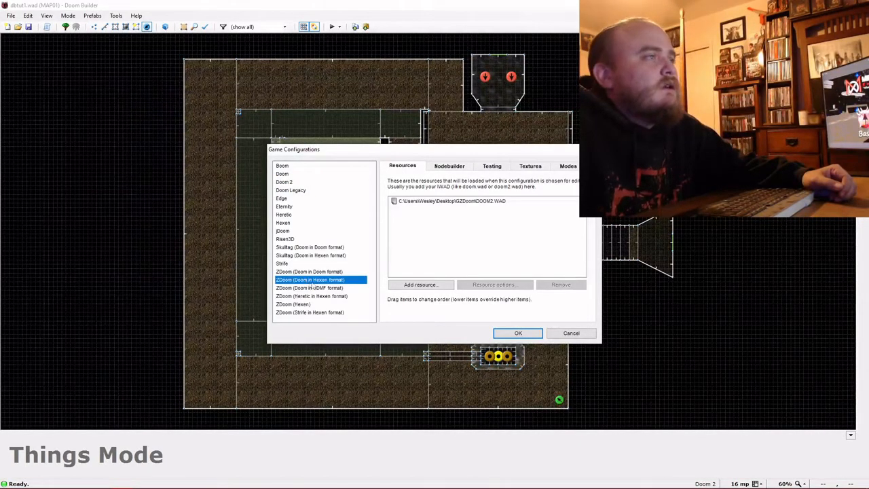
click(425, 287)
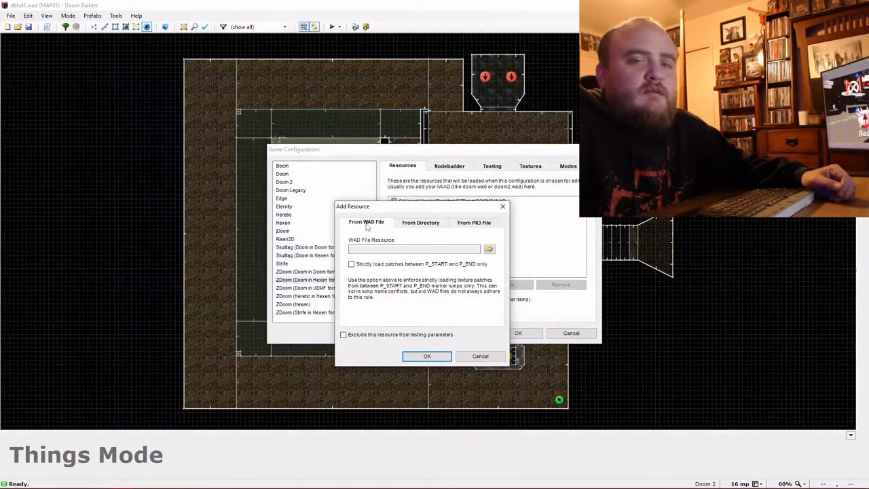
click(489, 248)
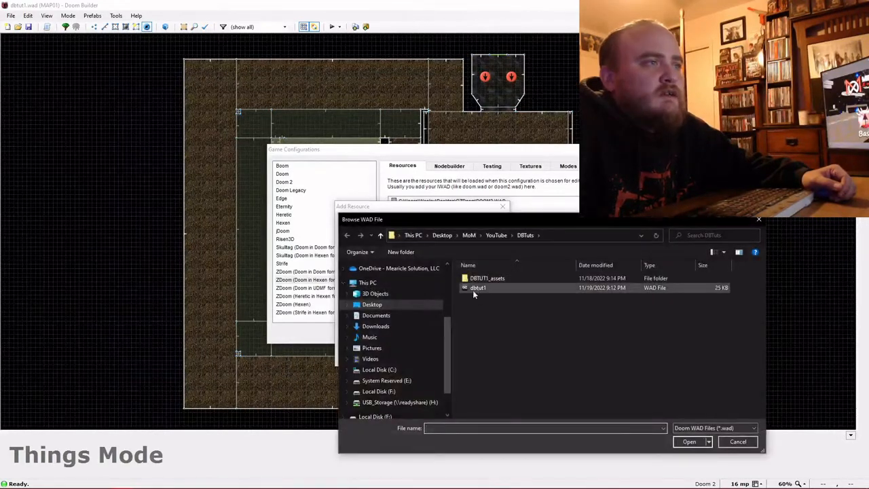
click(741, 445)
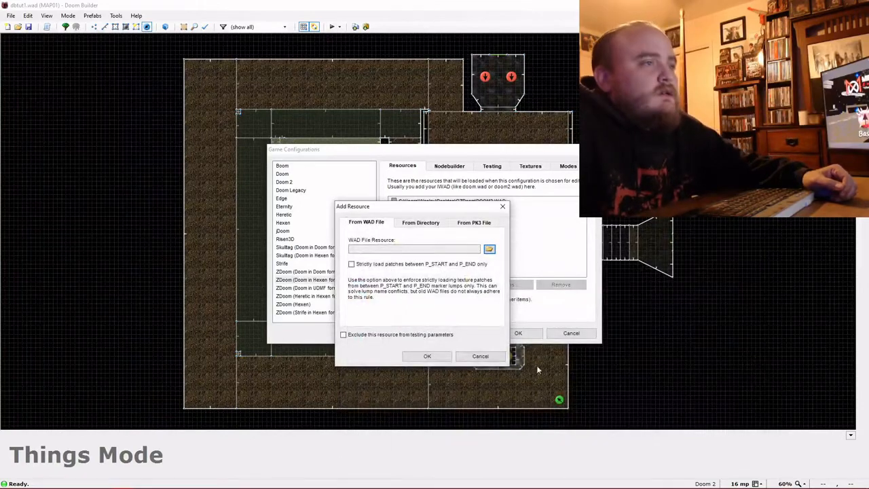
click(482, 357)
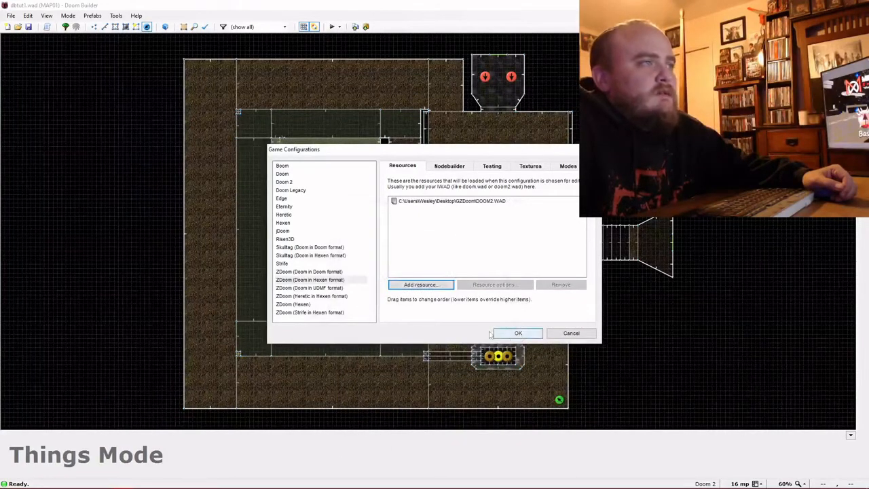
click(518, 333)
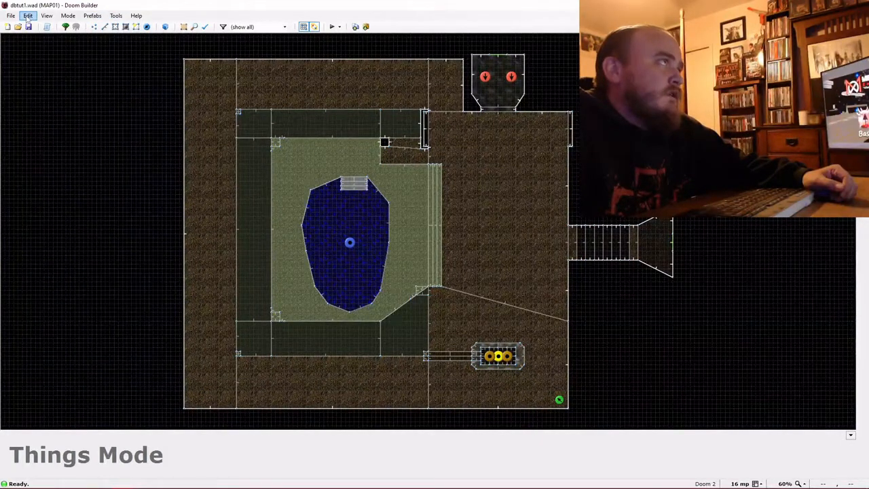
Switch the map's game configuration to ZDoom (Doom in Hexen format) and accept the different file format.
click(27, 17)
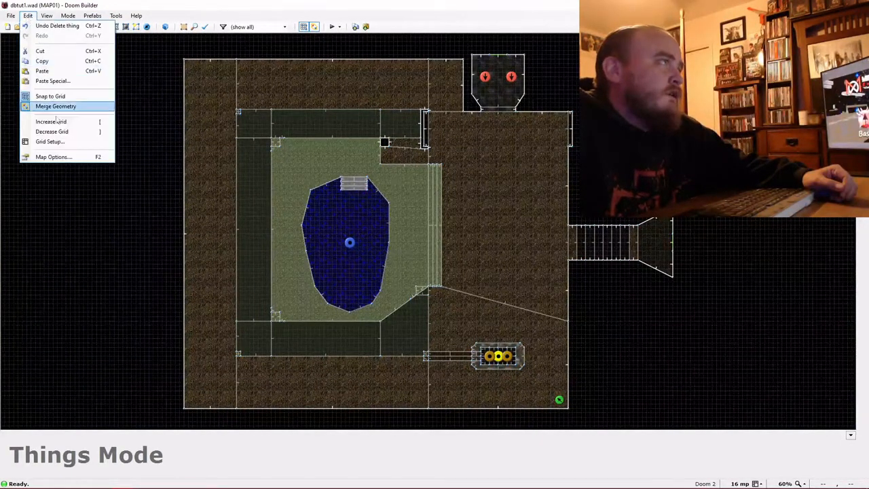
click(61, 157)
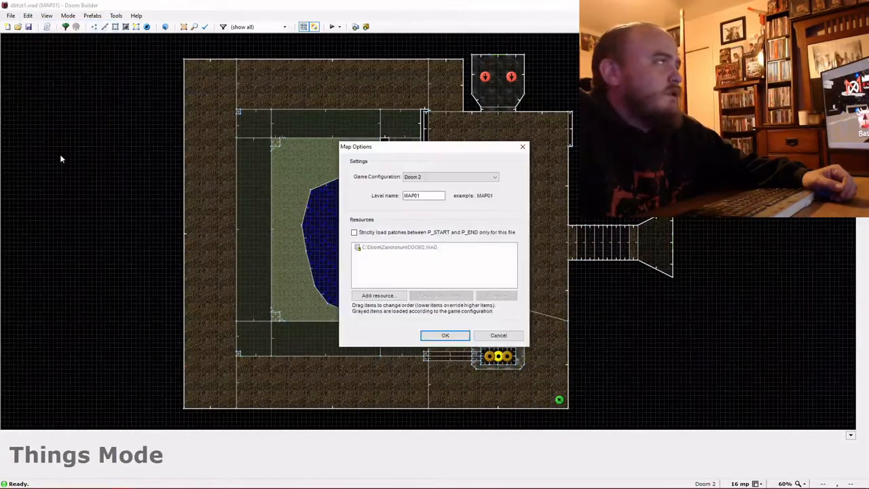
click(490, 180)
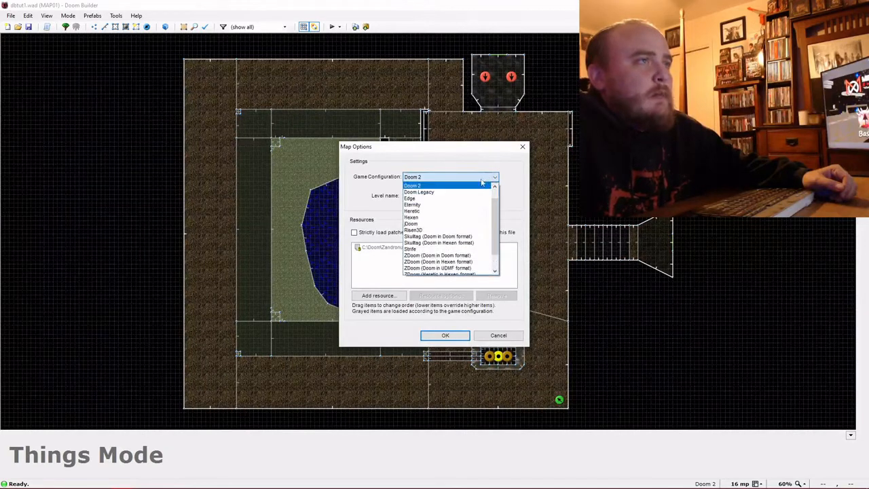
scroll(462, 206, up, 2)
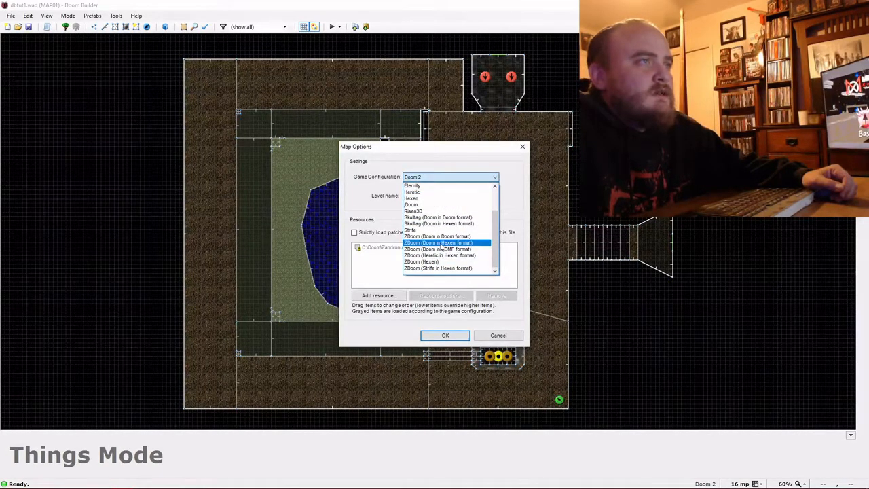
click(441, 243)
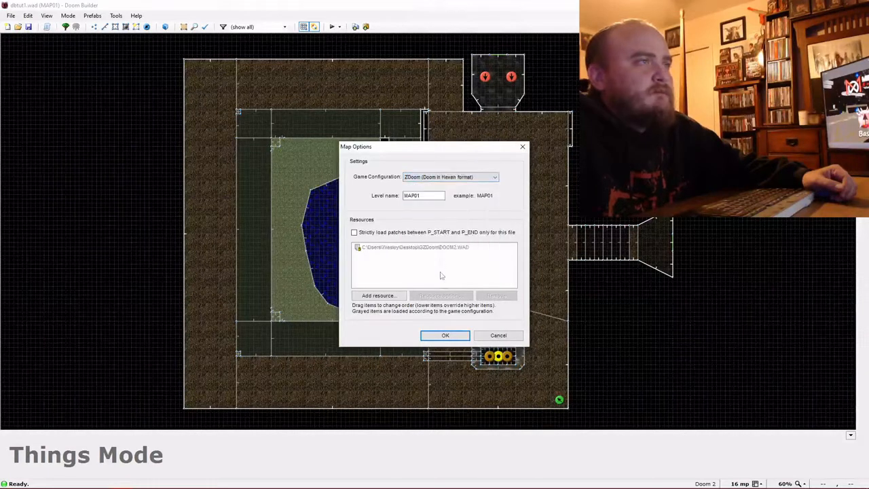
click(445, 335)
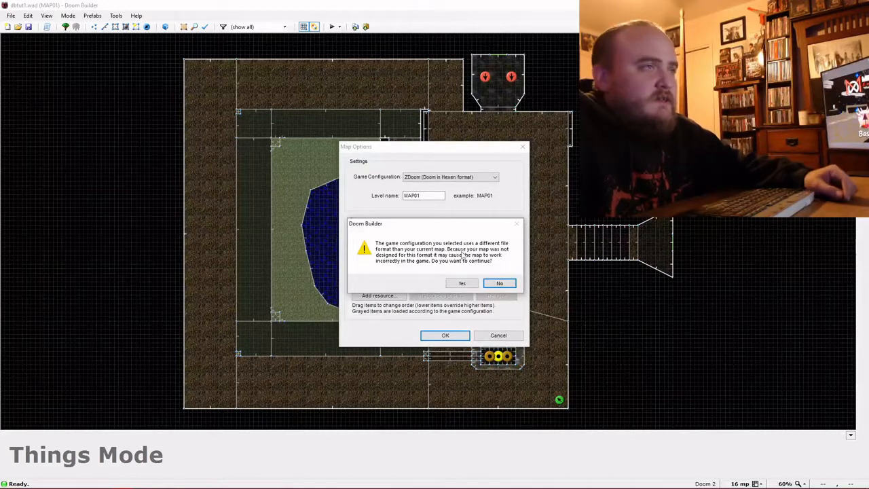
click(460, 284)
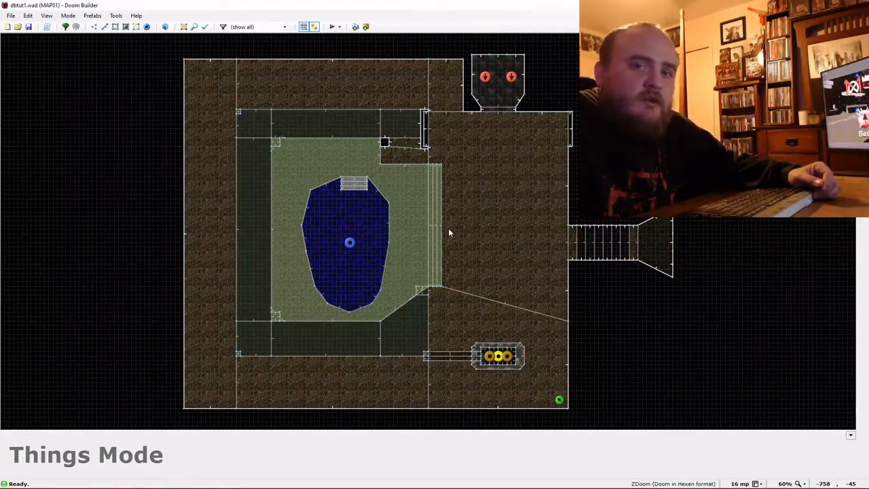
Test the map and tour the yard, checking the raised weapon platform, the switch room and the dark doorways under the new configuration.
click(334, 26)
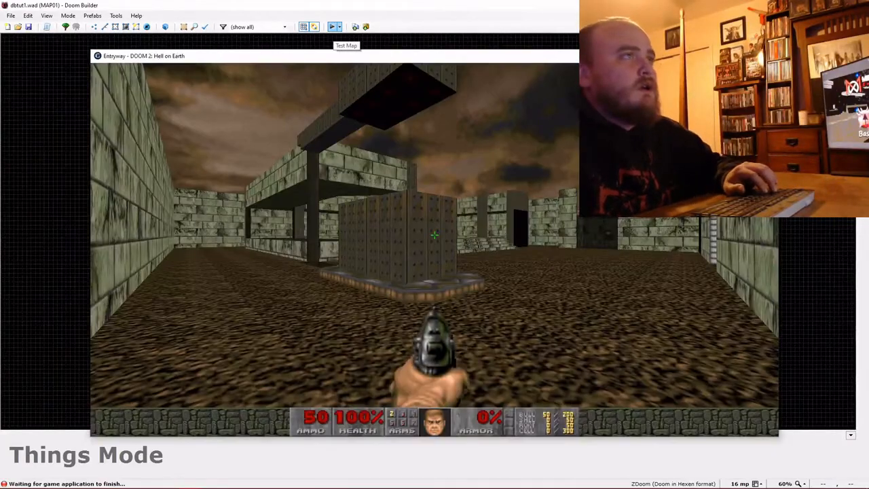
key(w)
key(w)
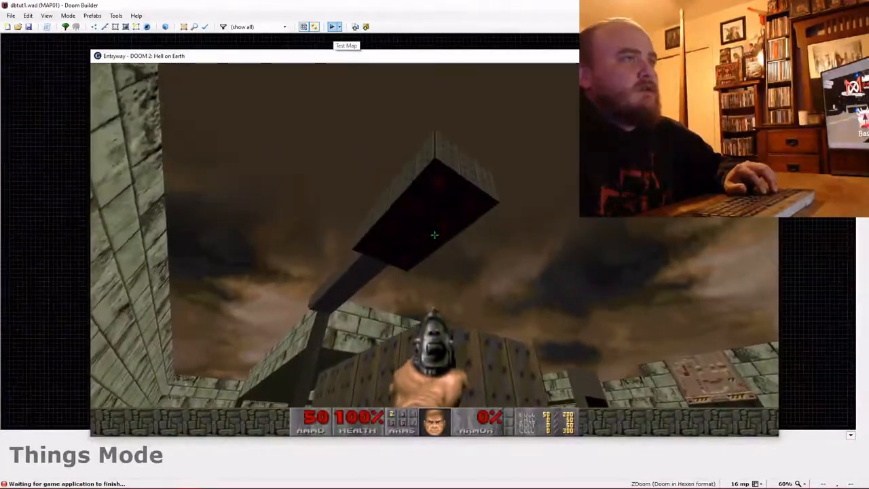
key(w)
key(w)
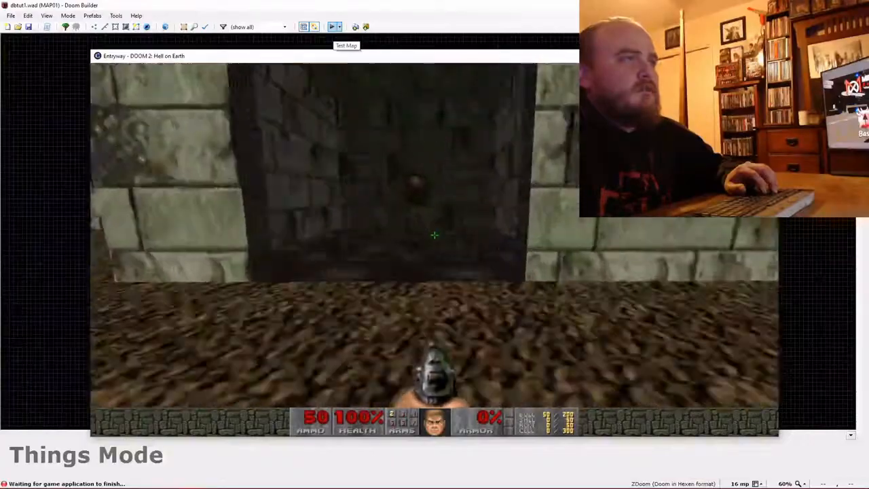
key(w)
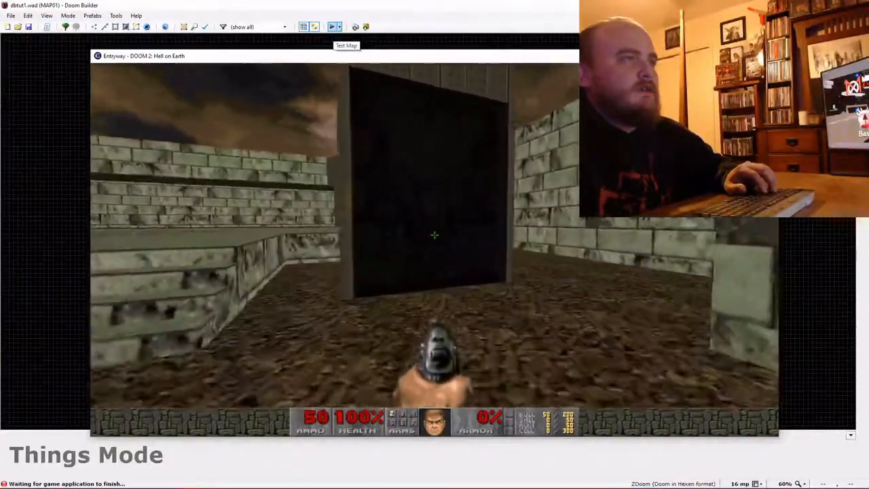
key(w)
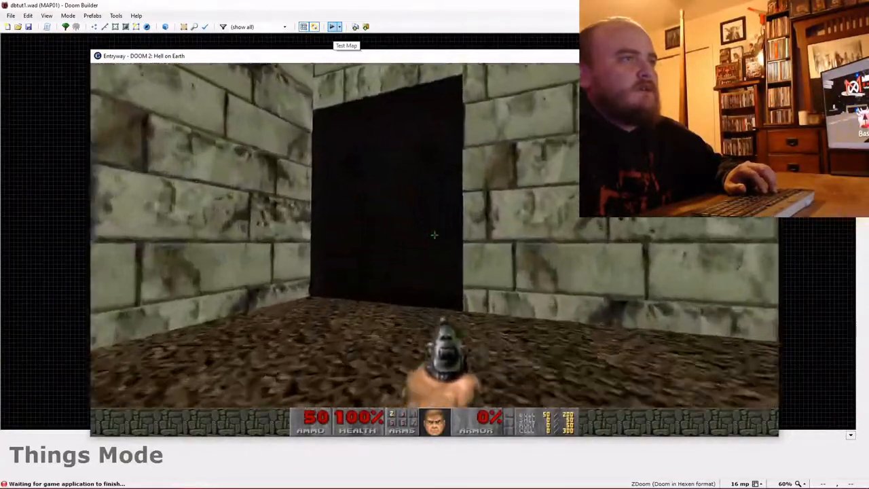
key(w)
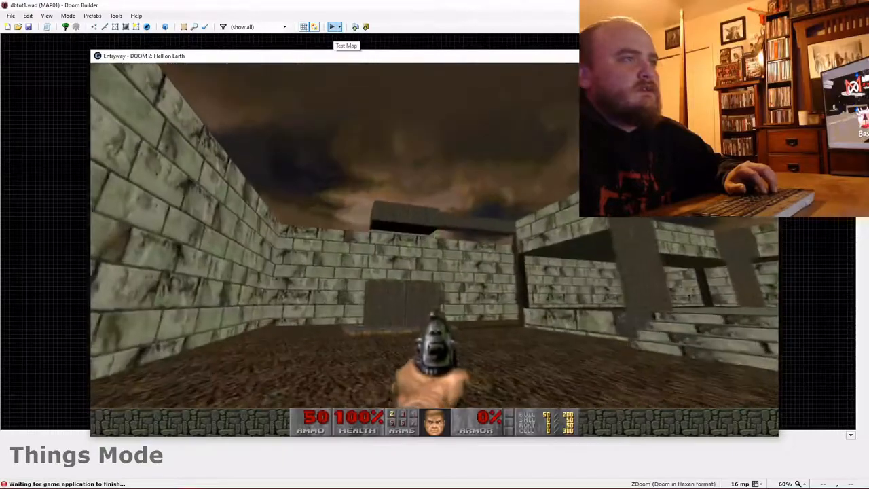
key(w)
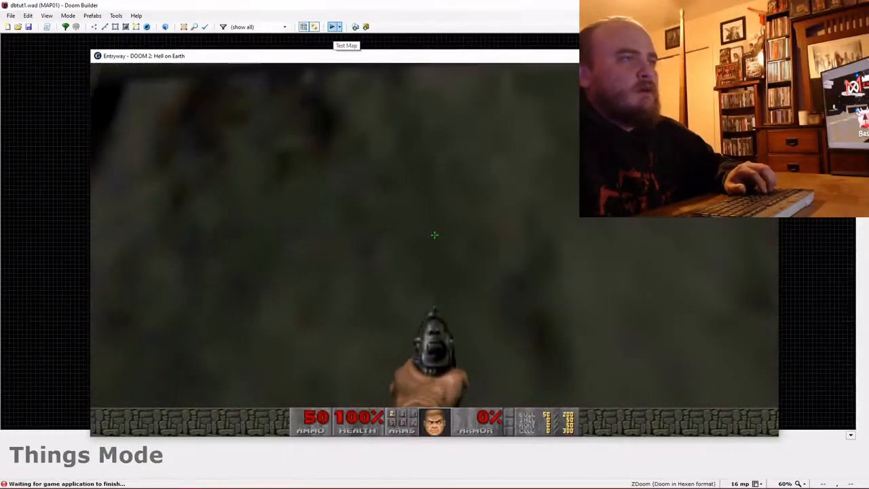
key(w)
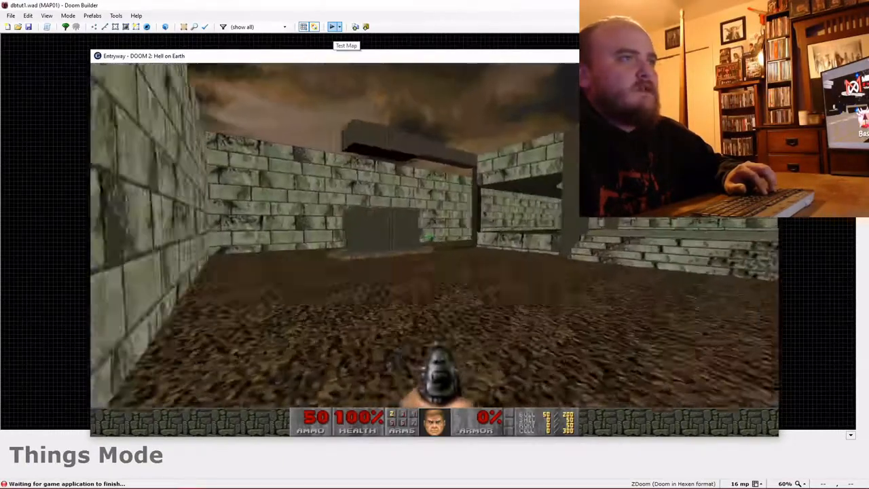
key(w)
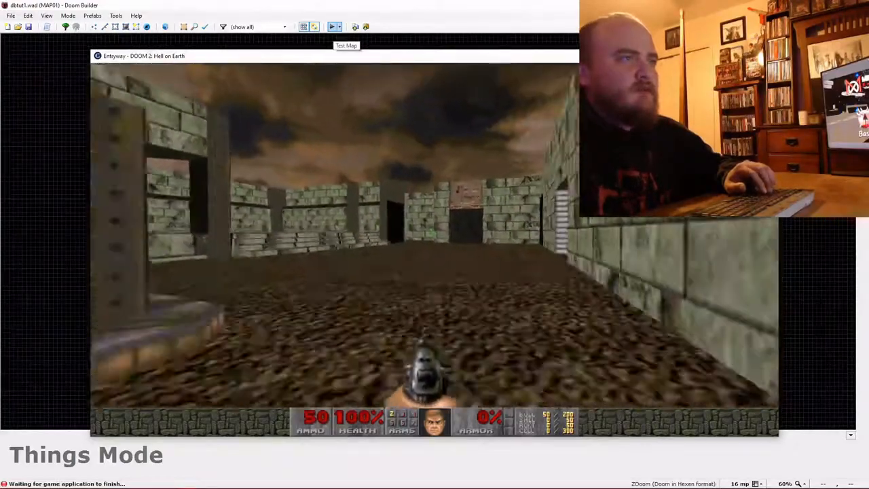
Quit the test game and return to editing the map.
key(Escape)
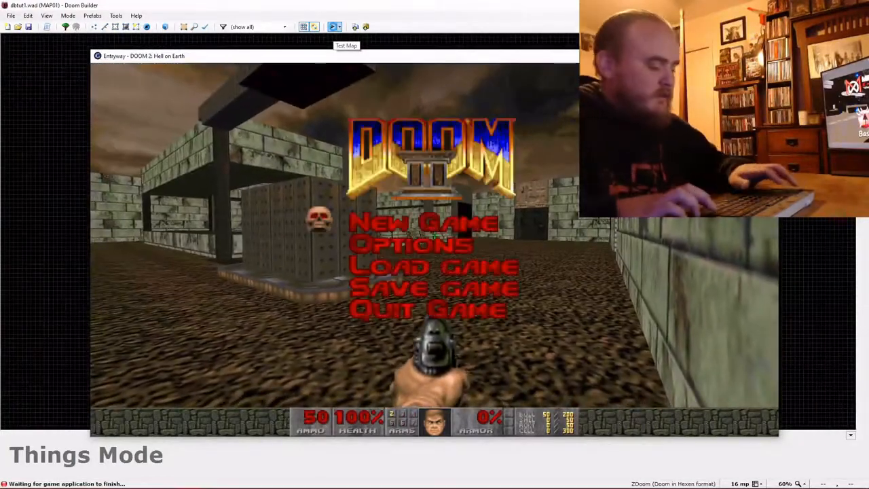
key(Return)
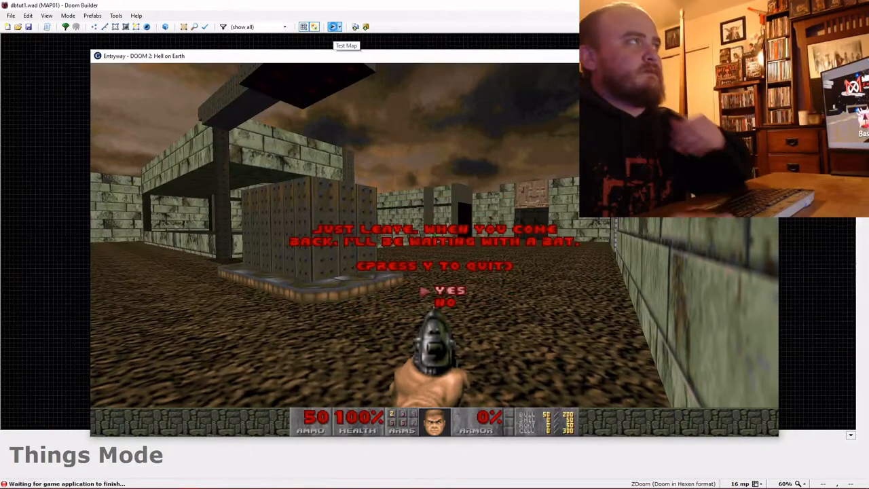
key(y)
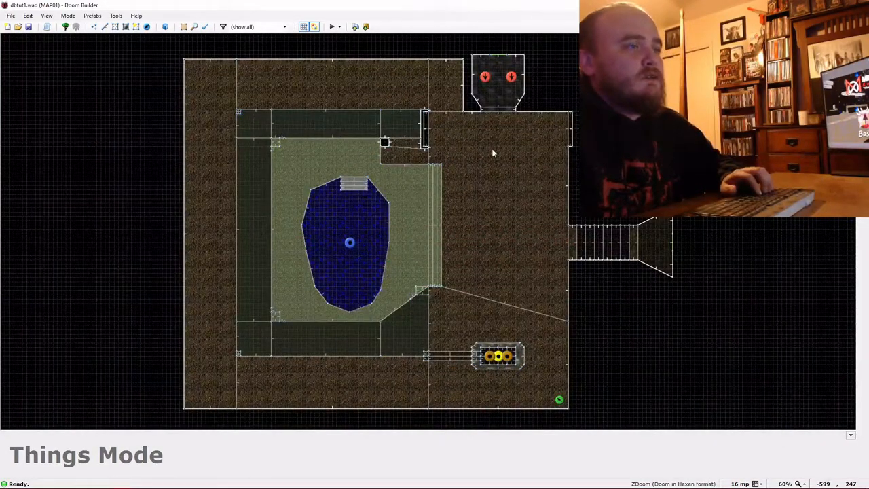
Set the special effect of the eight light sectors on the weapon platform near the player start to 0 (Normal).
key(s)
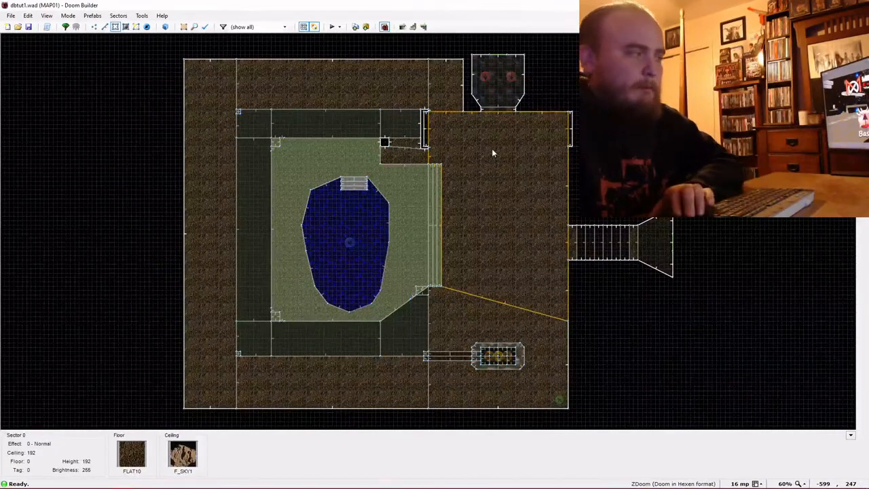
key(Down)
key(Right)
key(Right)
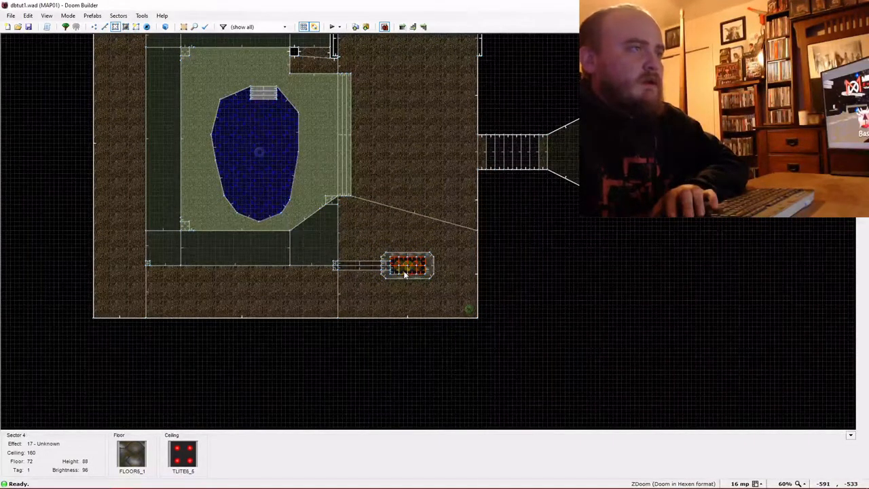
right_click(396, 273)
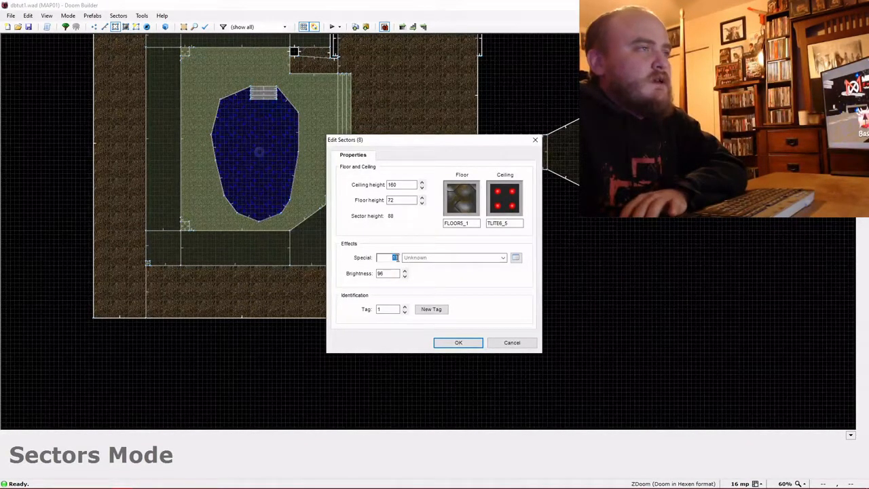
text(0)
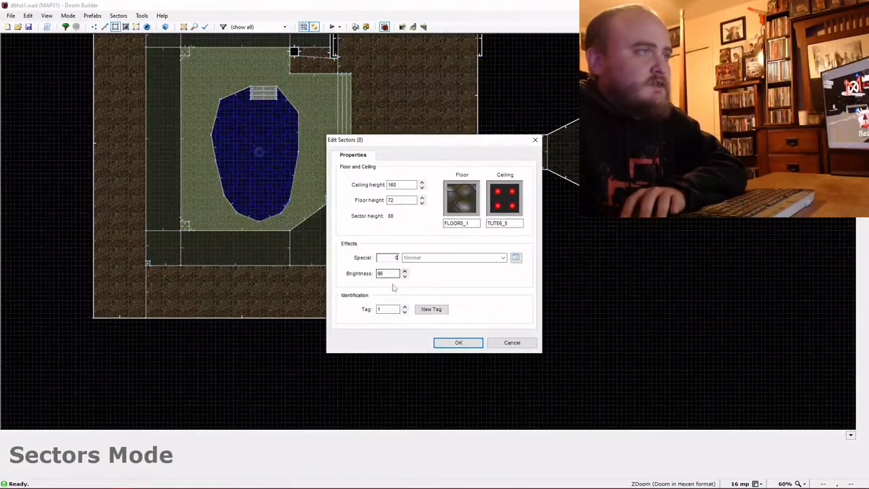
click(448, 342)
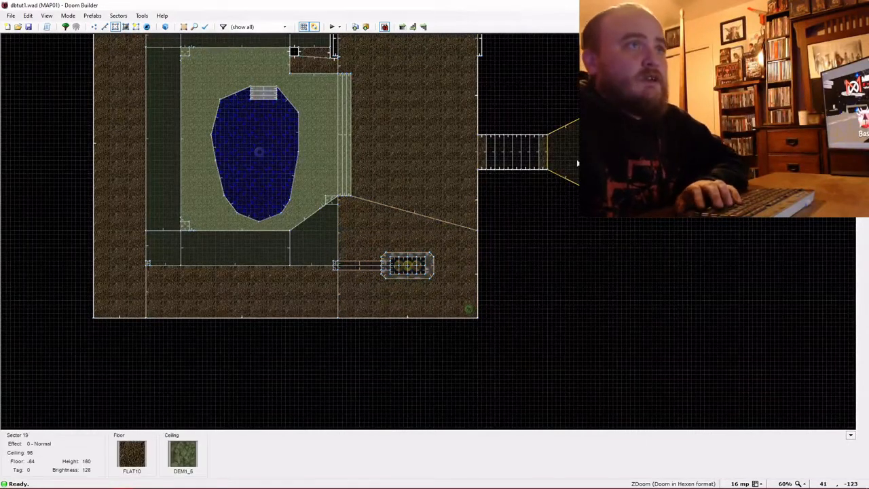
Reset the action of the switch linedef in the room at the east end of the stairs to 0 (None).
key(l)
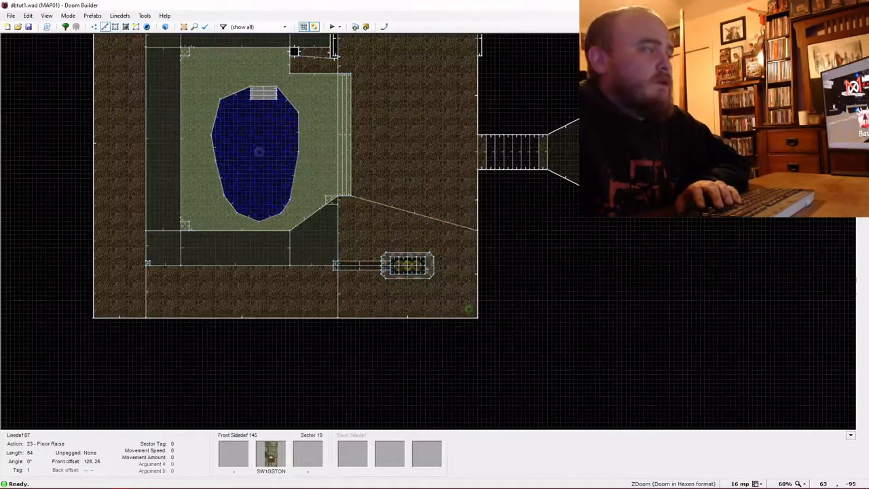
right_click(651, 156)
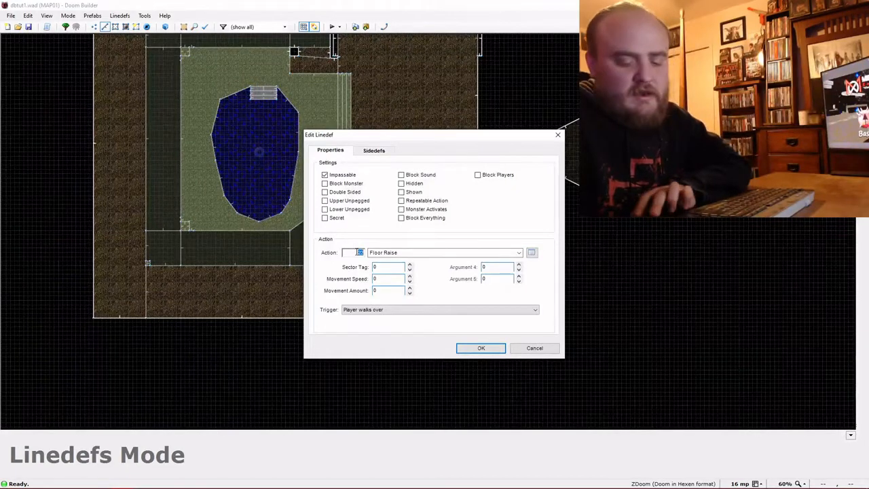
key(BackSpace)
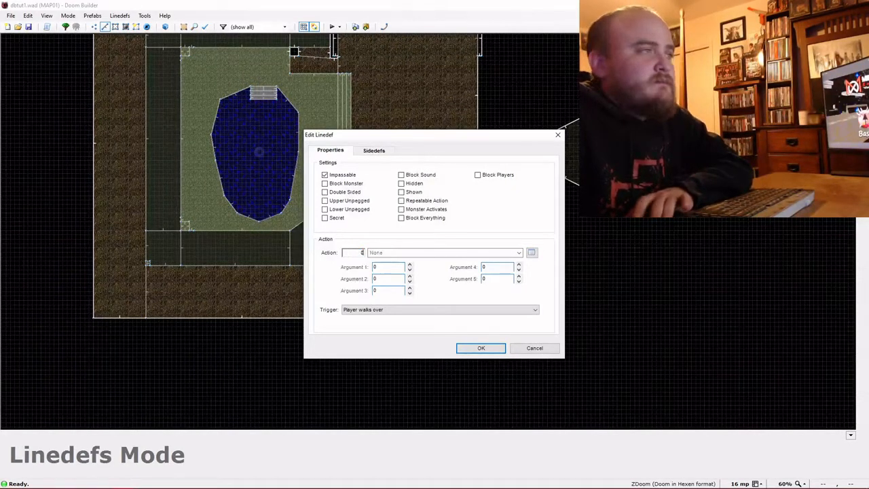
click(482, 349)
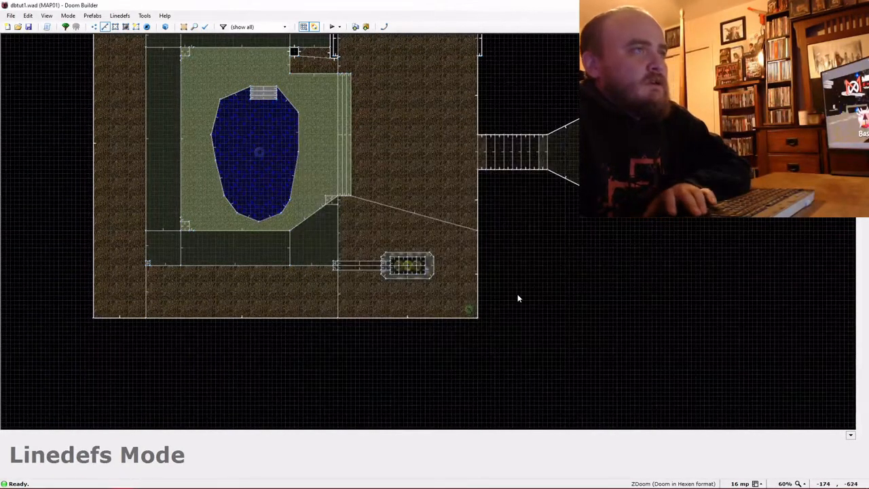
Reset the action of the switch linedef on the north wall of the small dark enemy room to 0 (None).
key(Up)
key(Up)
key(Up)
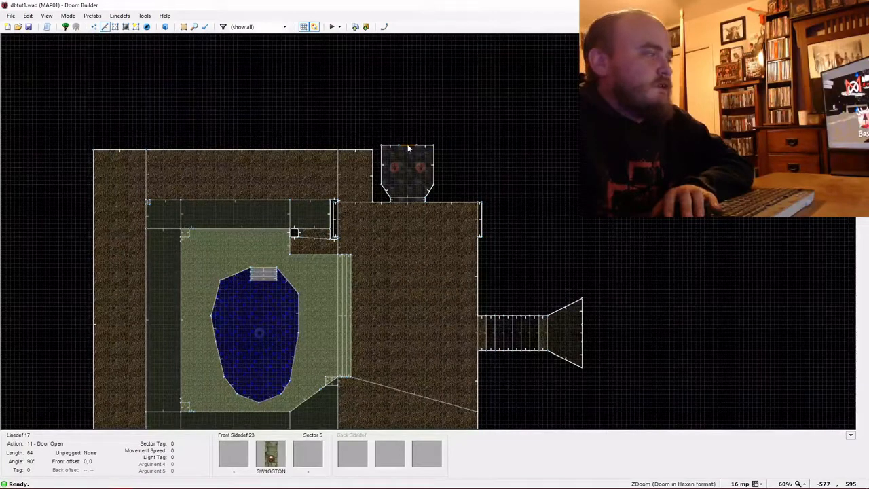
right_click(408, 148)
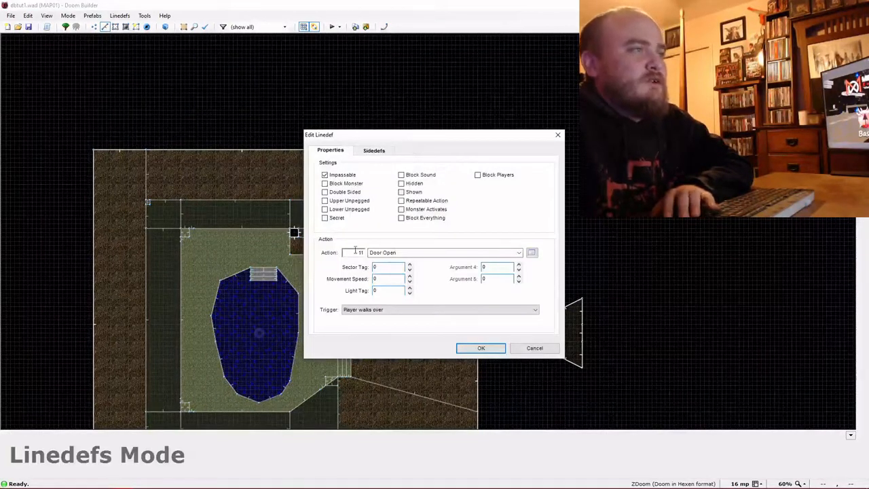
text(0)
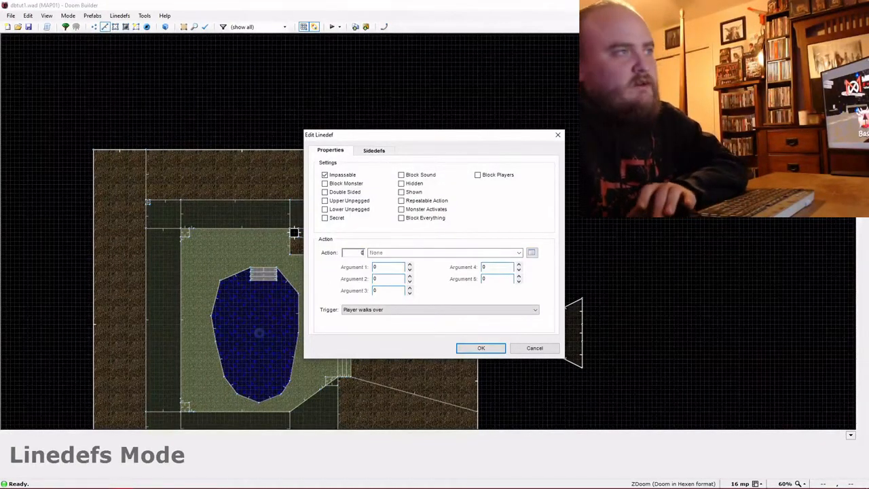
click(481, 348)
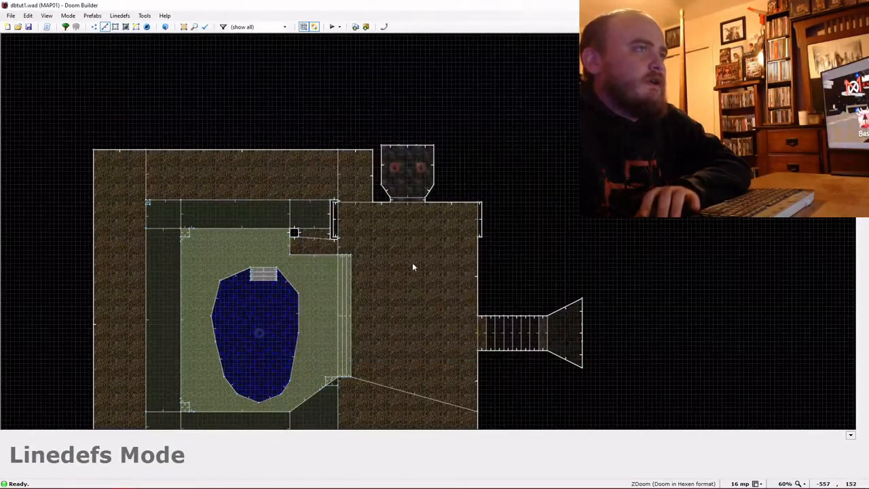
Clear the special effect of the two narrow alcove sectors on the west and east sides of the large courtyard's north end.
key(s)
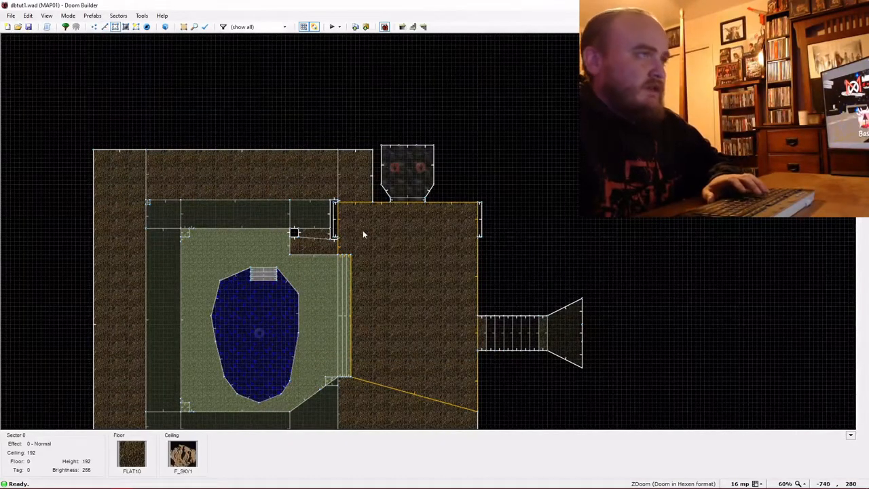
click(337, 228)
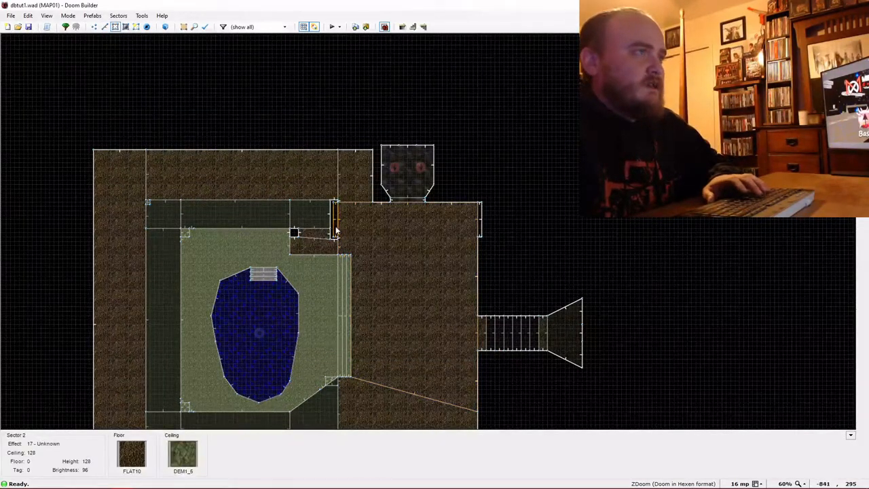
right_click(479, 229)
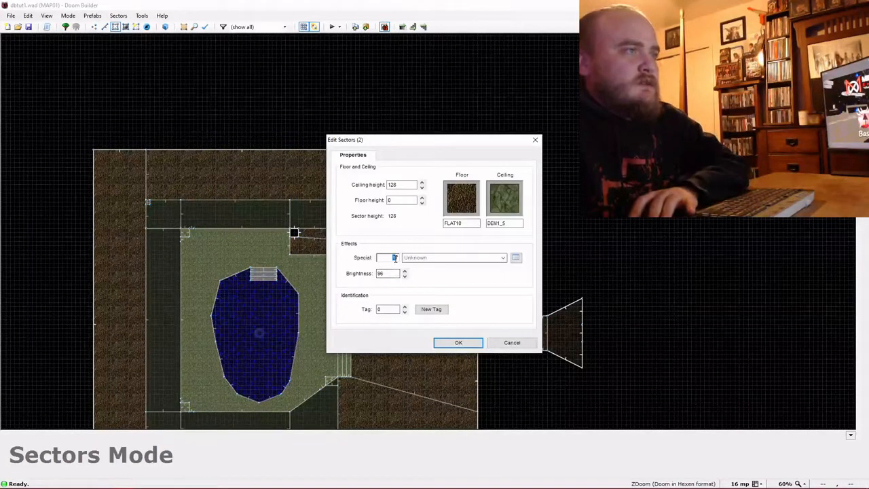
click(458, 342)
key(c)
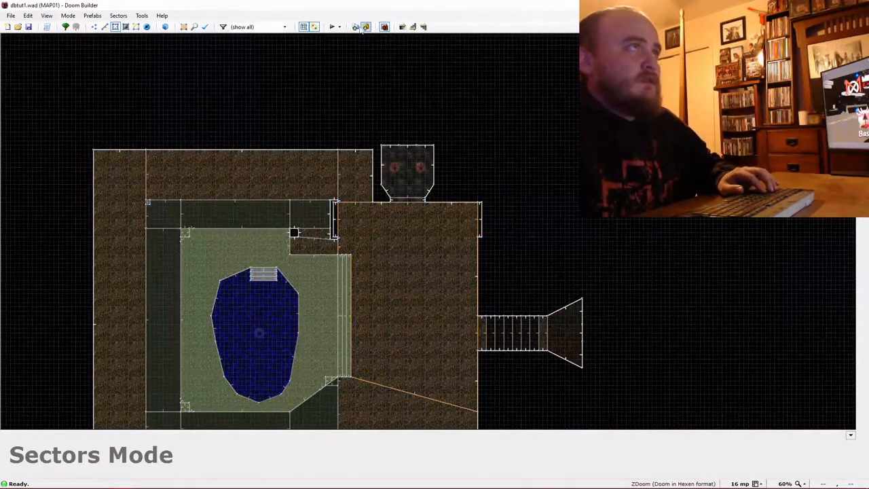
Test the map in the game, walking past the weapon platform, alcoves, stairs and pool to check the changes, and quit the game.
click(334, 30)
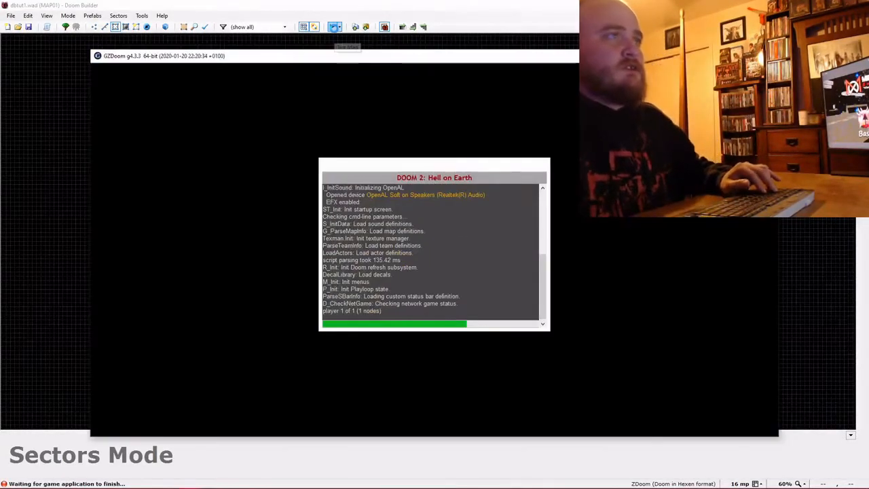
key(w)
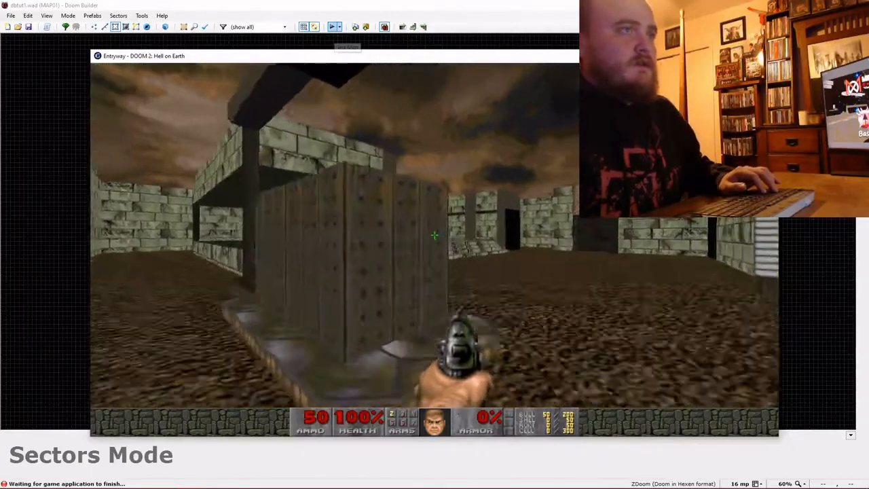
key(w)
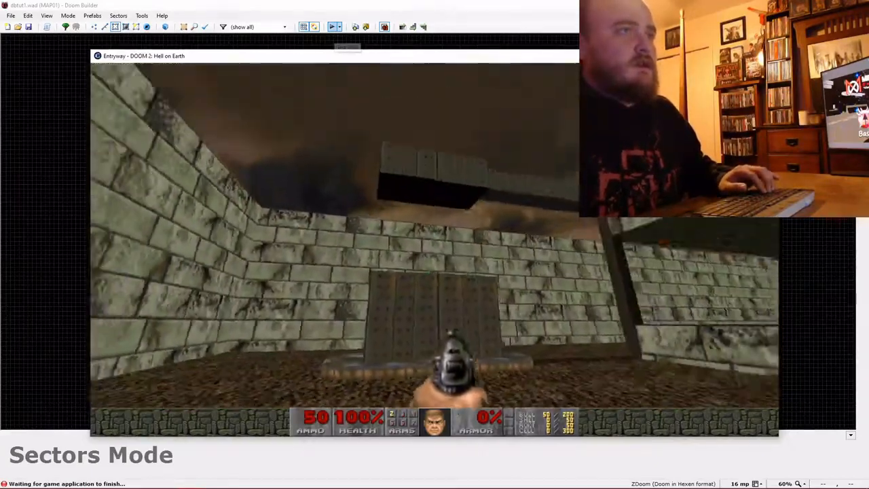
key(w)
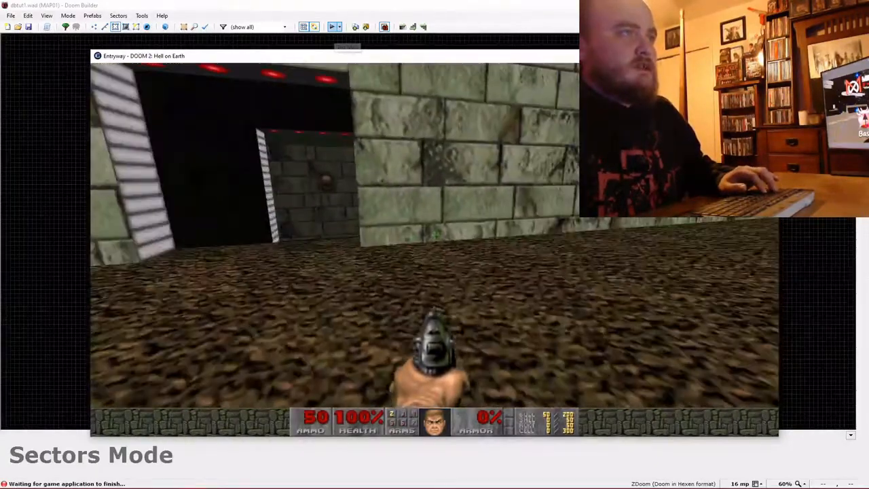
key(w)
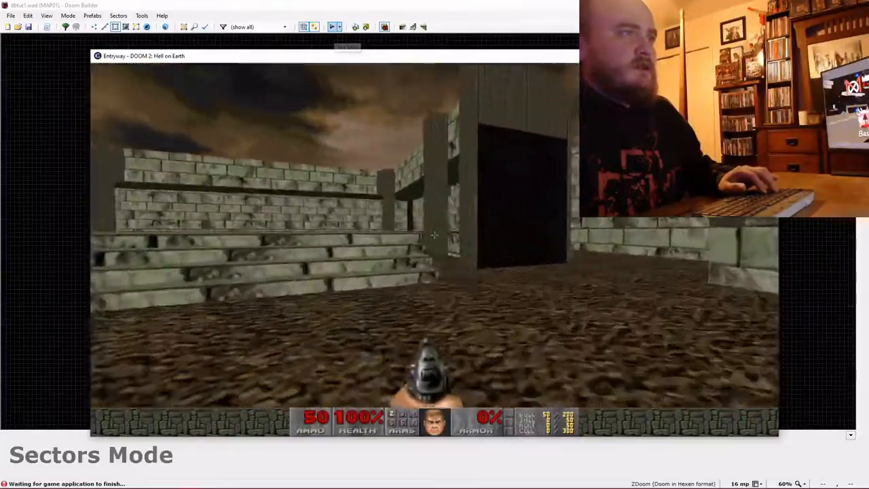
key(w)
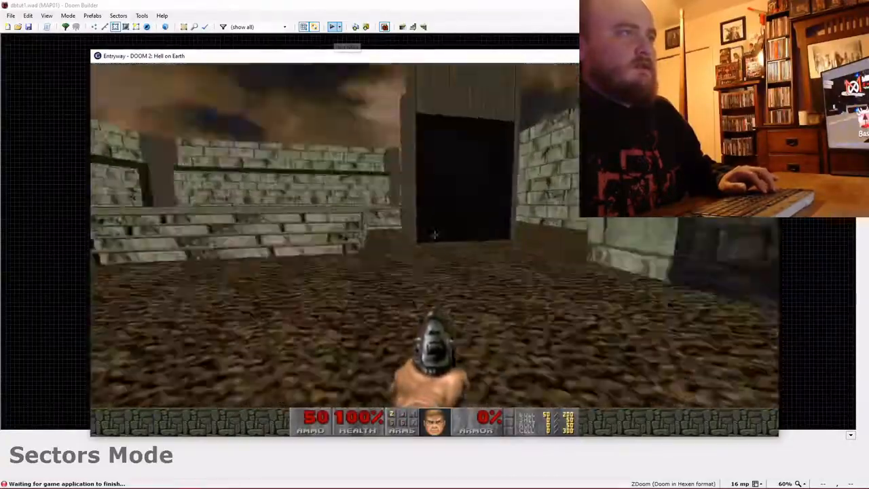
key(w)
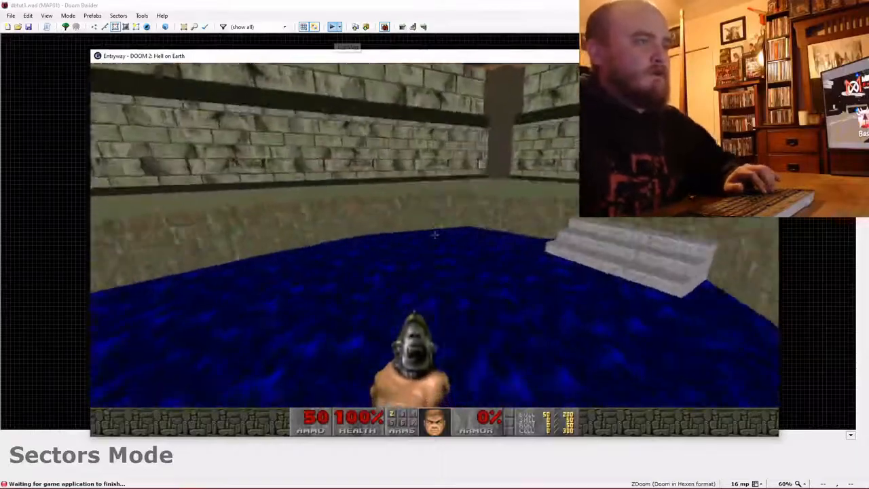
key(w)
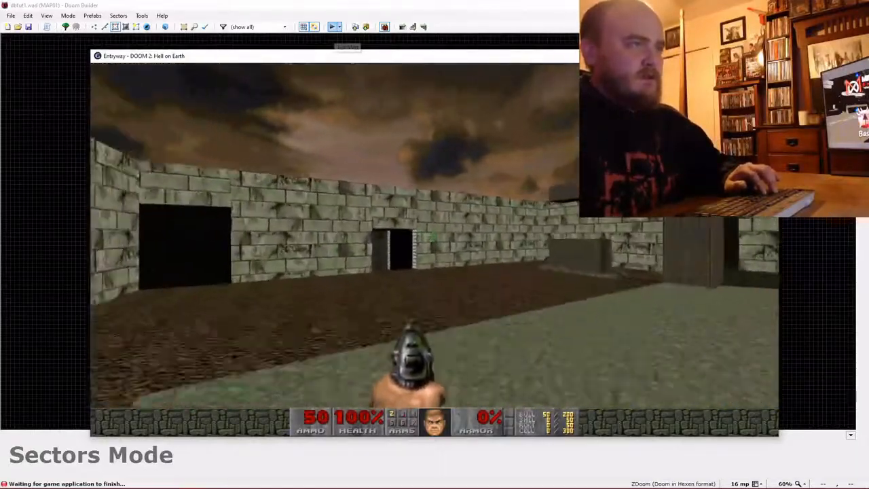
key(w)
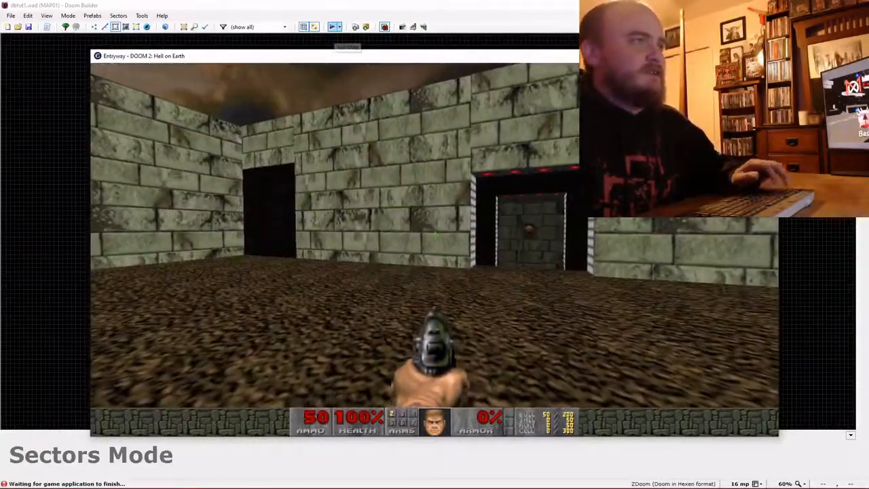
key(Escape)
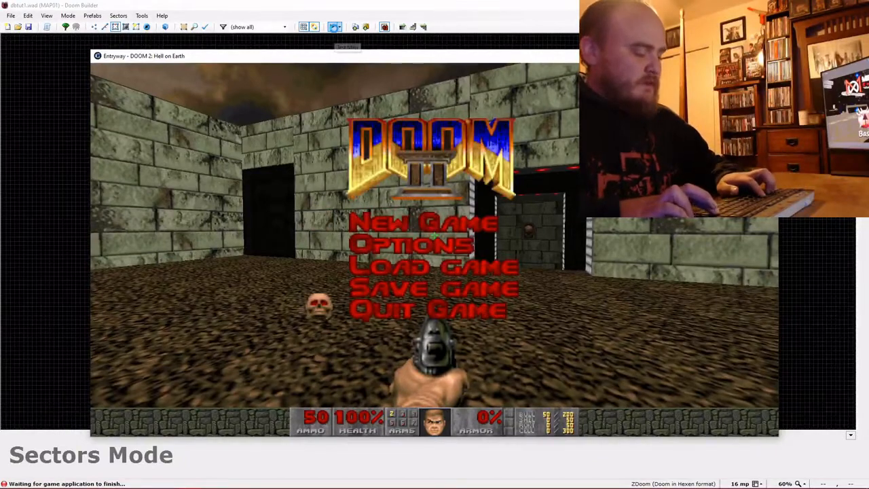
key(Return)
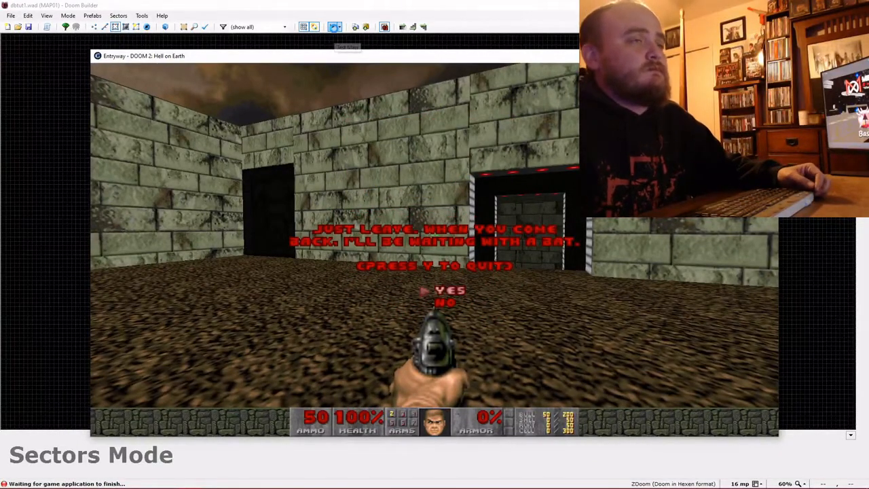
key(y)
Enable the Singleplayer flag for both Former Human things in the small dark enemy room north of the courtyard.
scroll(443, 154, down, 2)
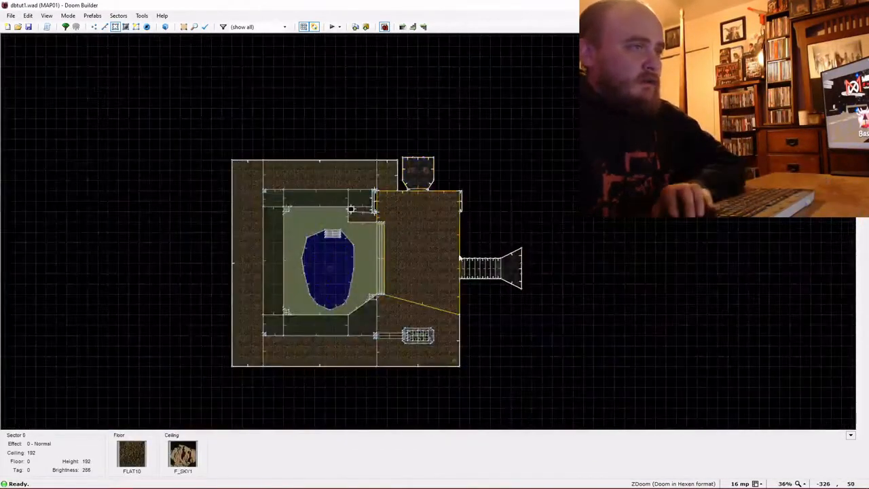
key(Down)
scroll(460, 266, up, 1)
key(s)
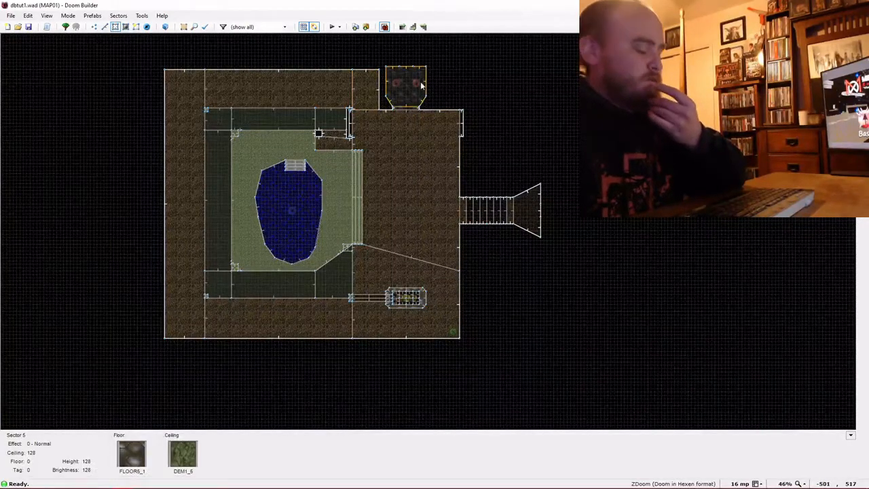
key(s)
key(t)
scroll(457, 91, up, 1)
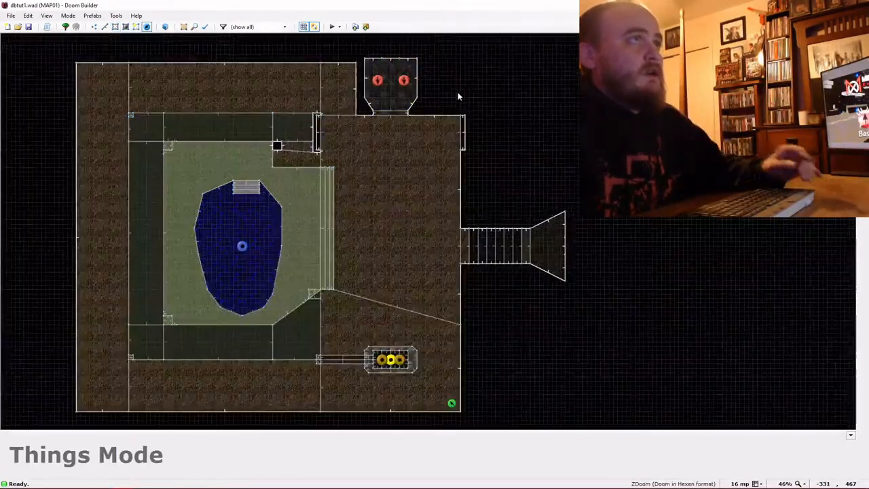
key(Up)
key(Up)
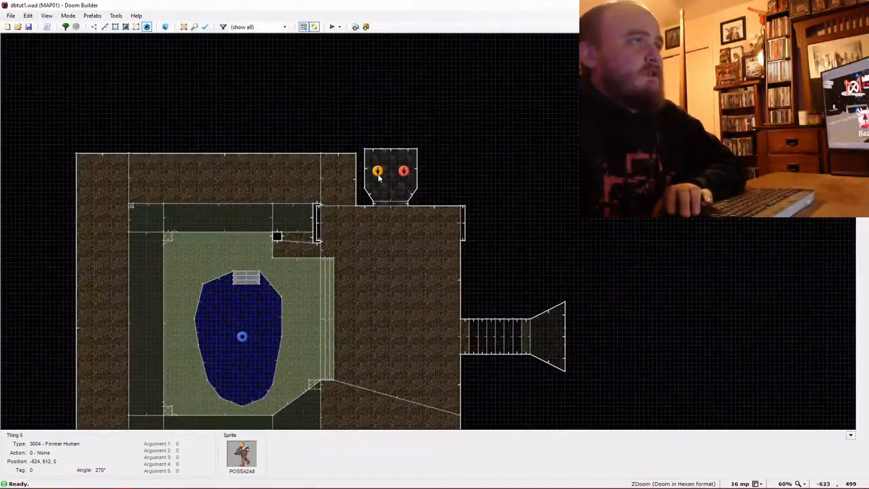
key(t)
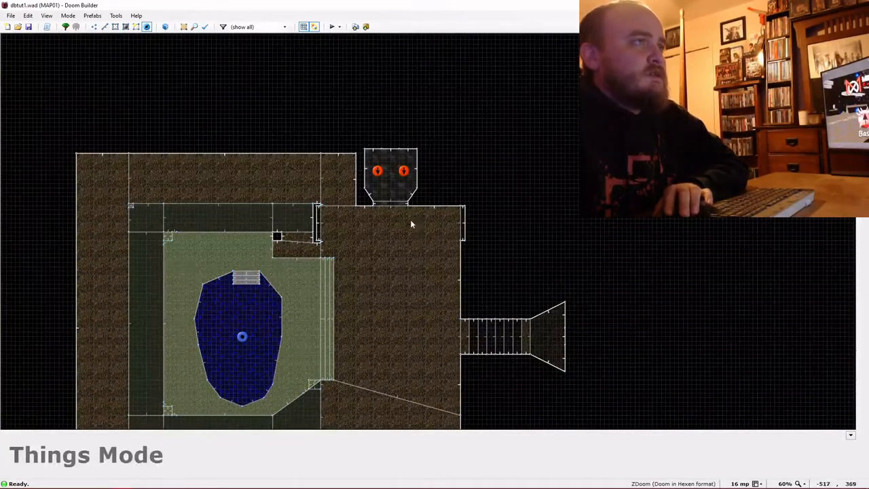
right_click(403, 173)
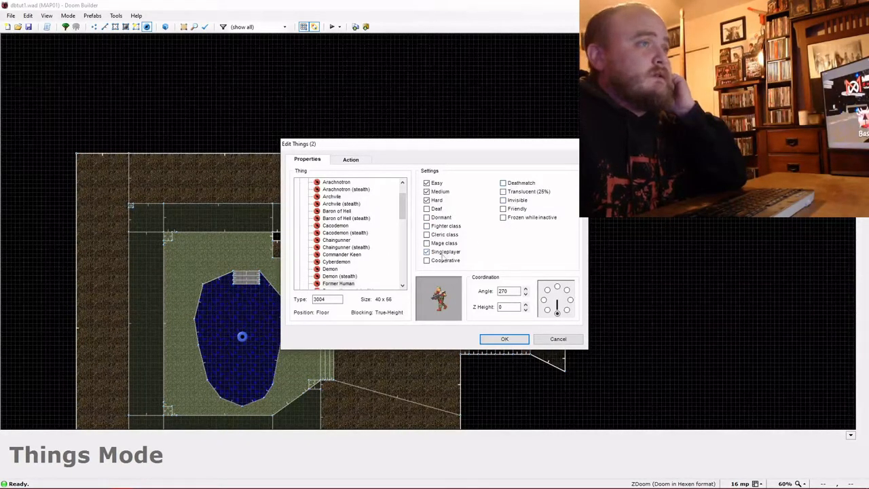
click(503, 339)
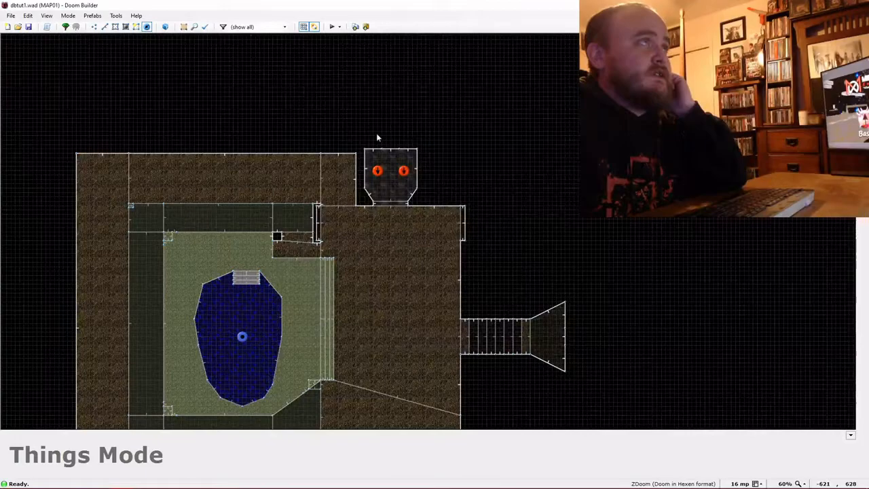
Test the map again, walk to the small enemy room, shoot the two Former Humans, and quit the game.
click(333, 27)
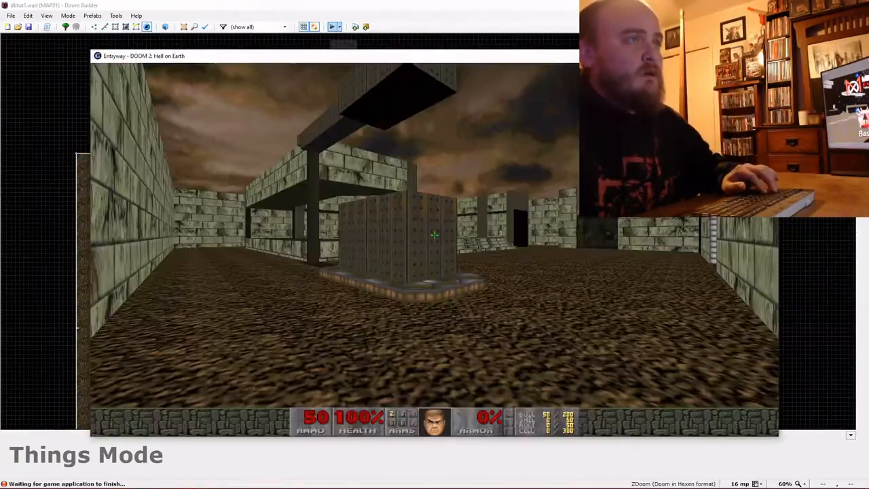
key(w)
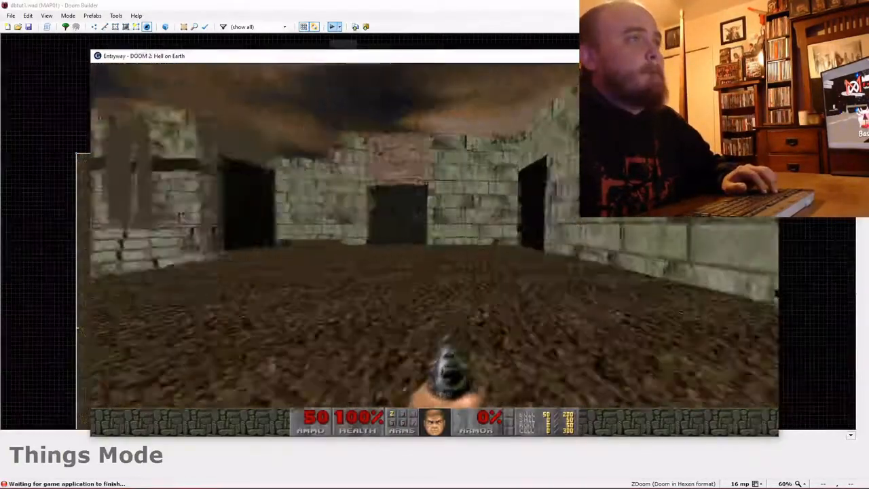
key(w)
key(s)
click(434, 236)
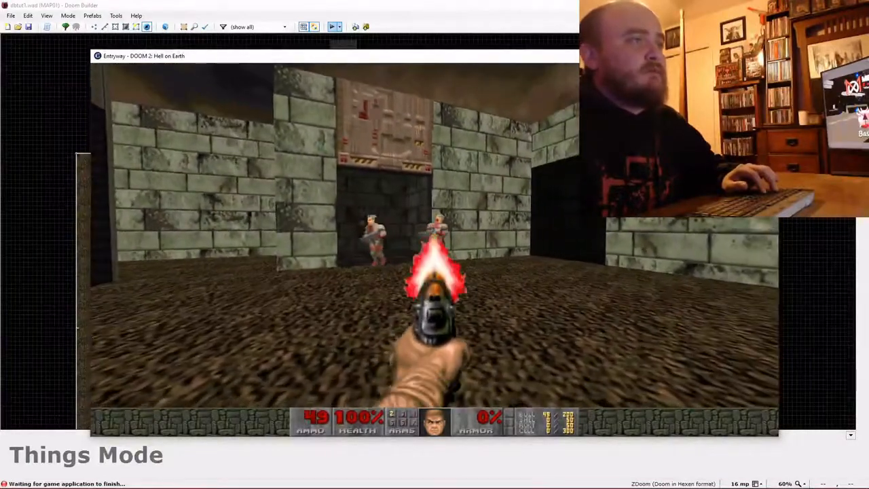
click(434, 235)
click(434, 235)
click(435, 236)
key(w)
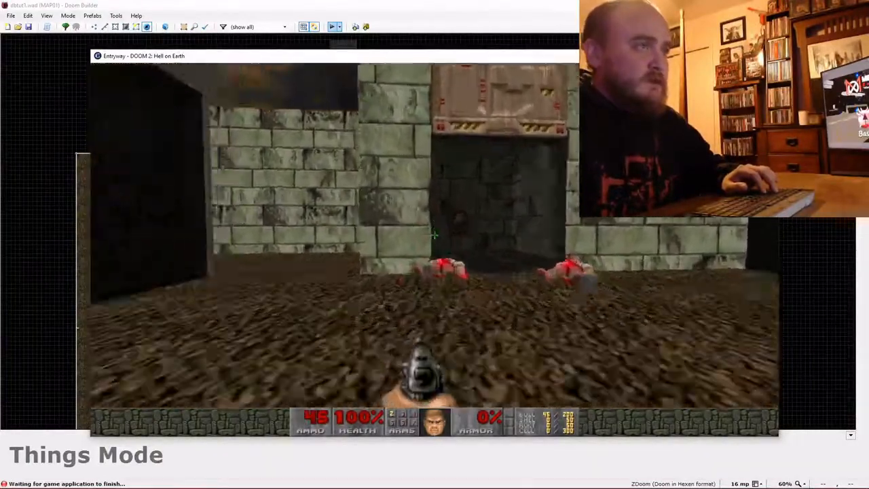
key(w)
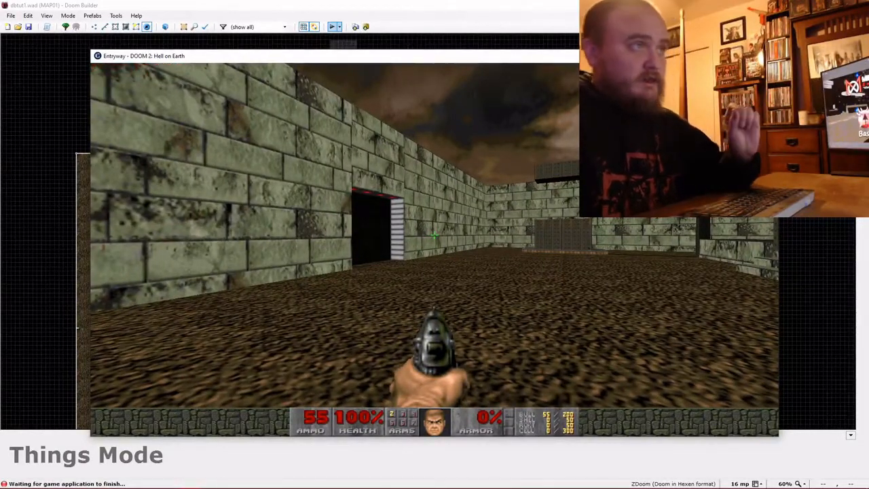
key(Escape)
key(Up)
key(Return)
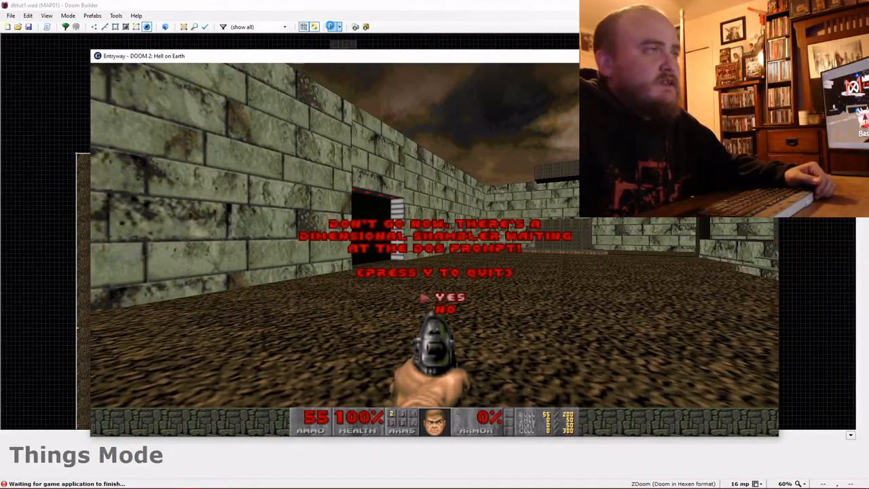
key(y)
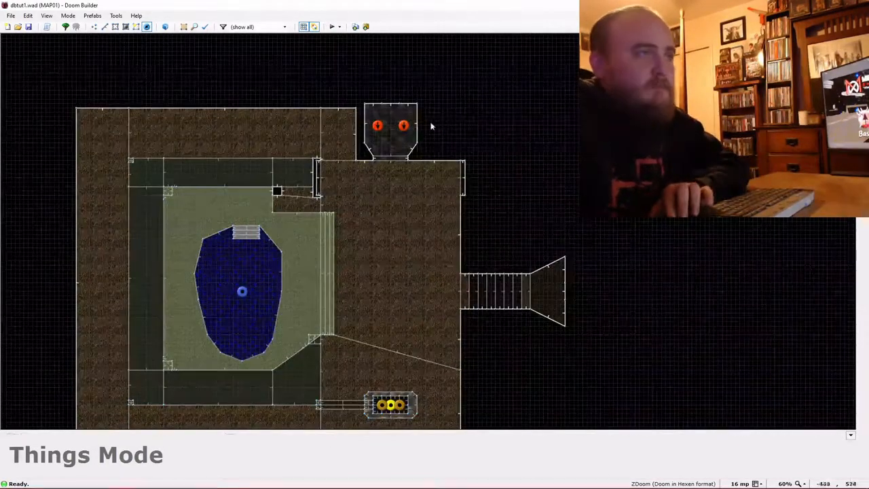
Draw a separate 512 by 512 square sector in the empty space southeast of the existing map.
key(Down)
key(Down)
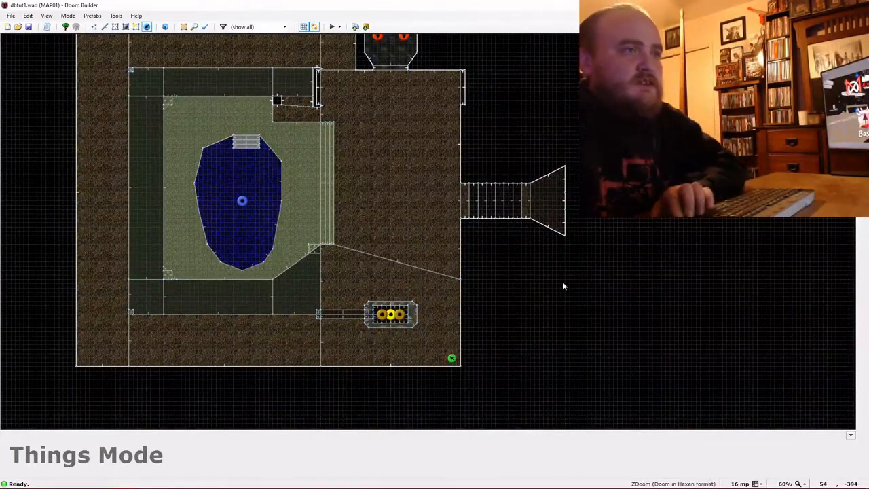
key(Down)
key(Right)
key(Down)
key(Down)
key(Right)
key(Right)
key(Right)
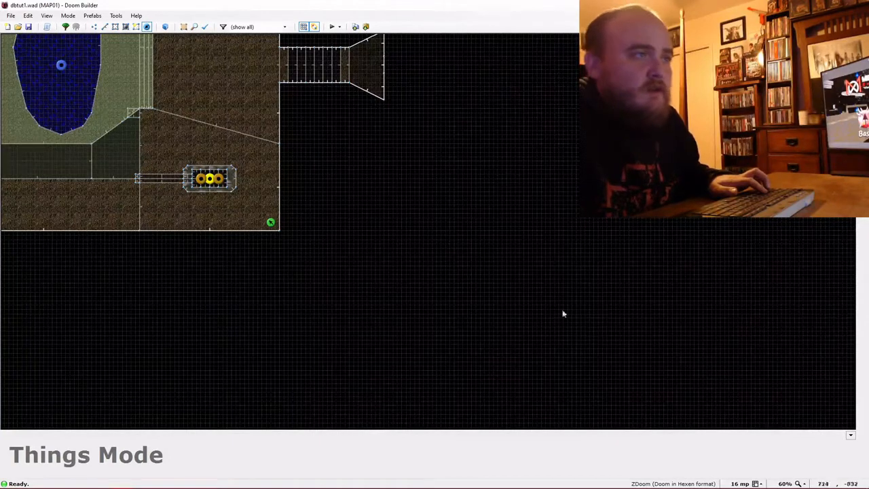
key(d)
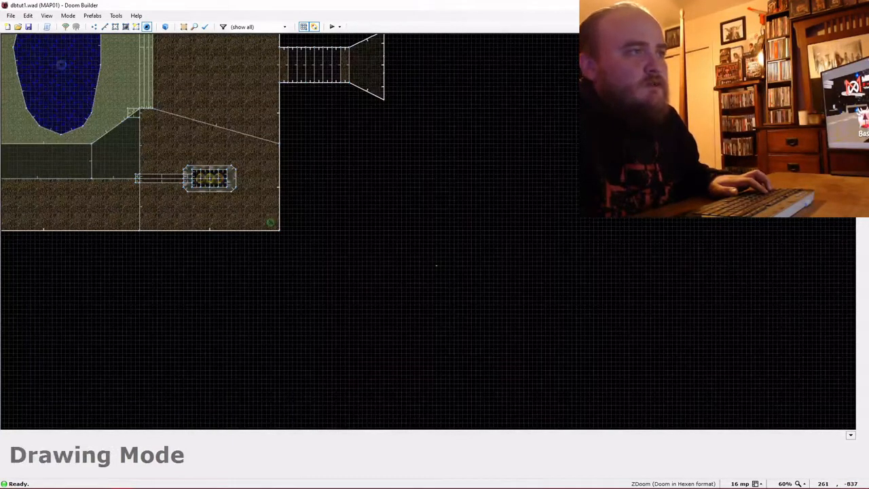
click(436, 266)
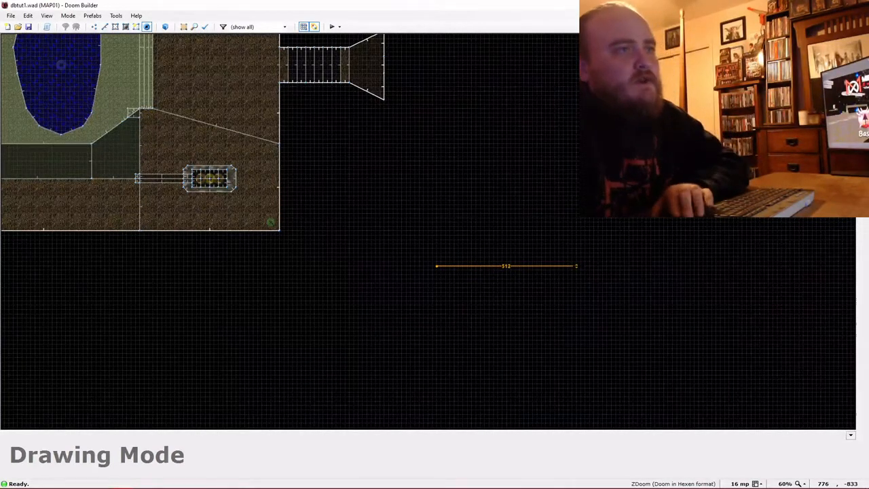
click(575, 265)
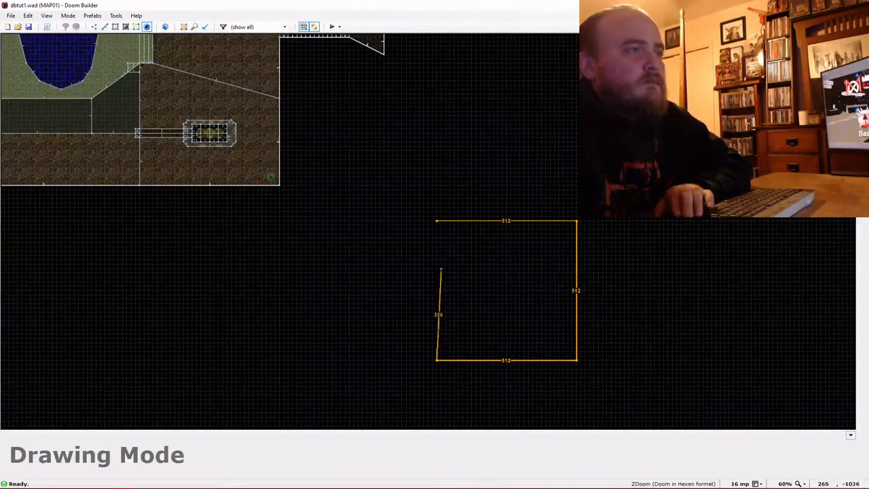
click(438, 221)
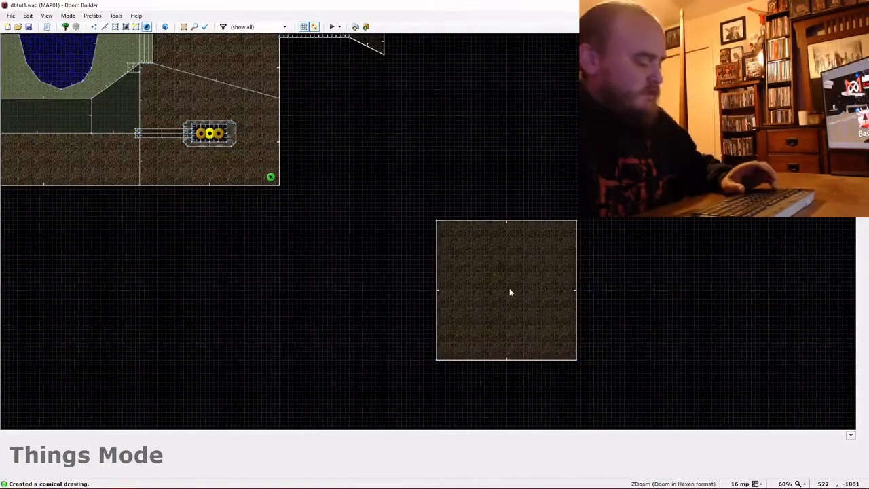
Apply the floor's FLAT10 flat to the ceiling of the new separate square room in Visual Mode.
key(w)
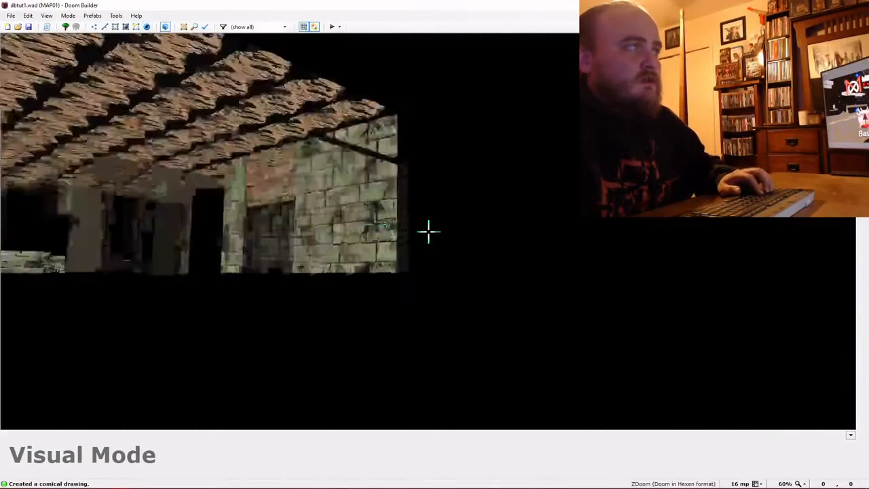
key(e)
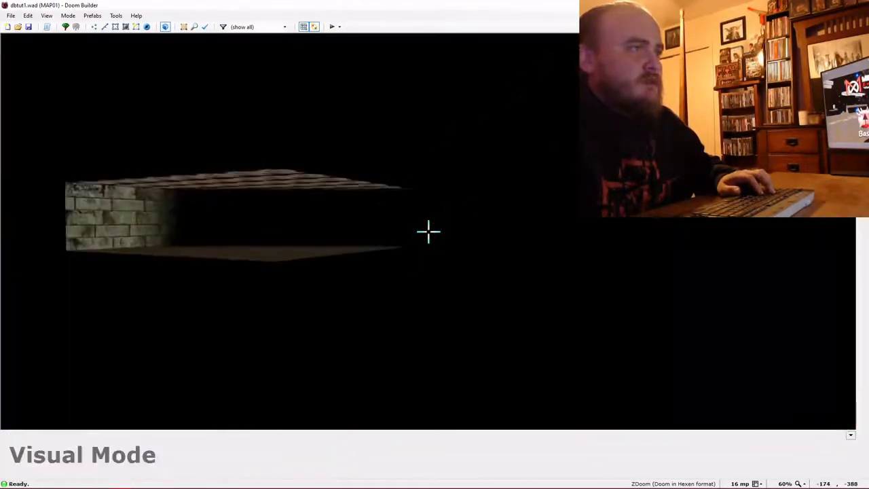
key(e)
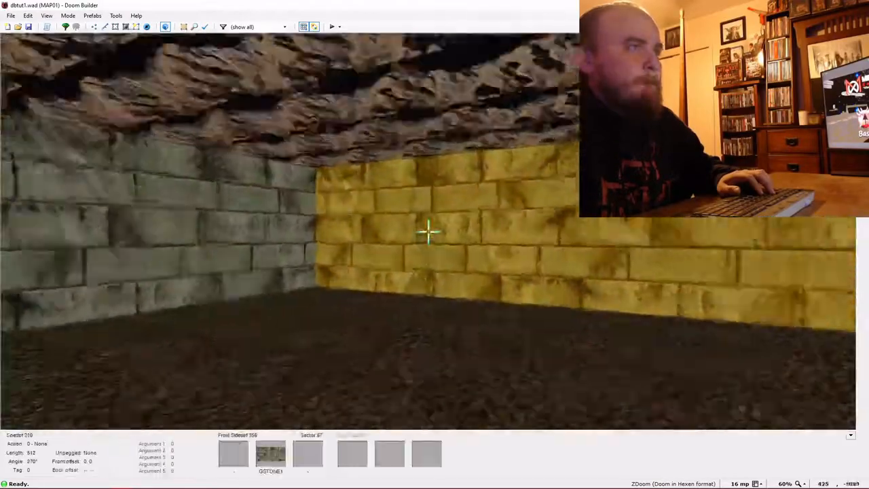
key(e)
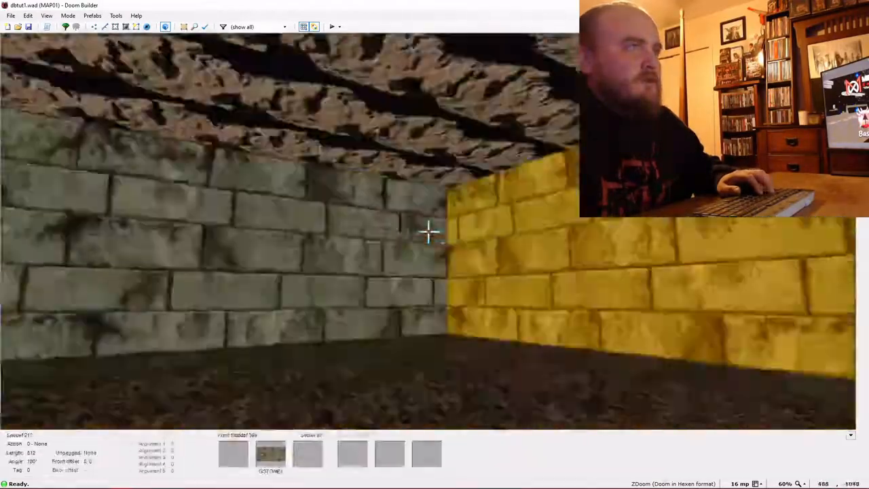
key(d)
key(e)
key(d)
key(d)
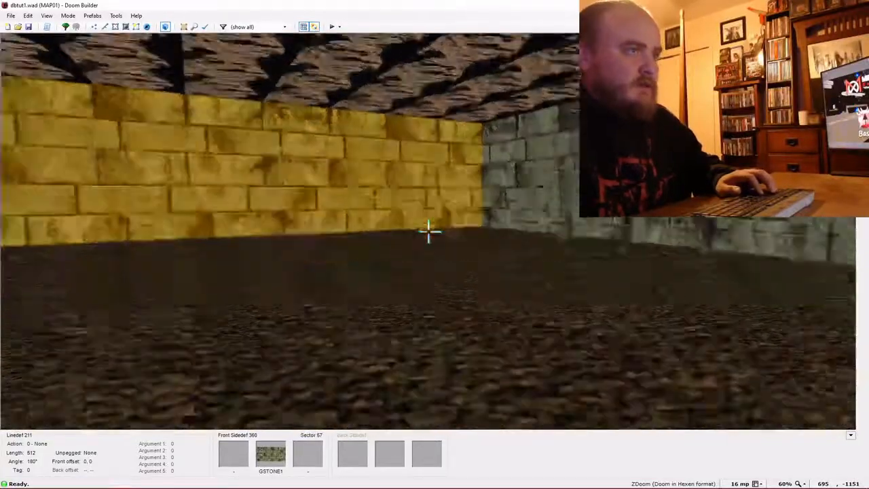
key(ctrl+c)
key(ctrl+v)
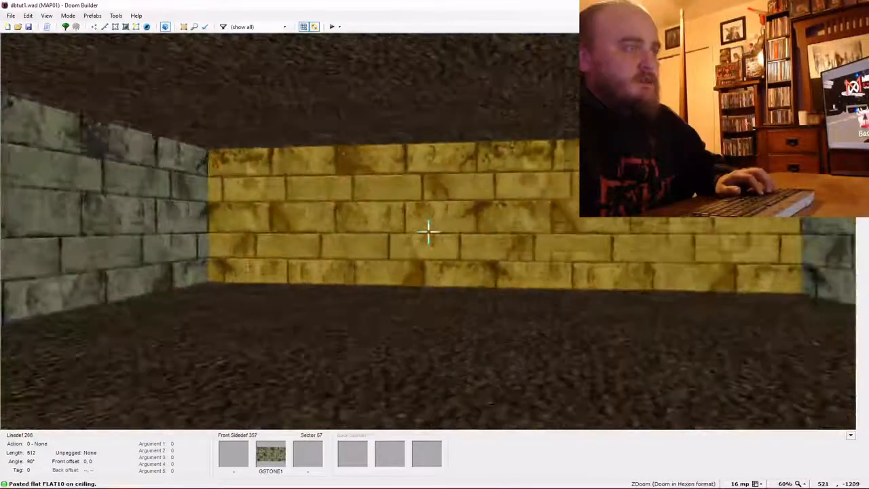
key(w)
Insert a Skybox Viewpoint thing, type 9080, at the centre of the new square room.
key(t)
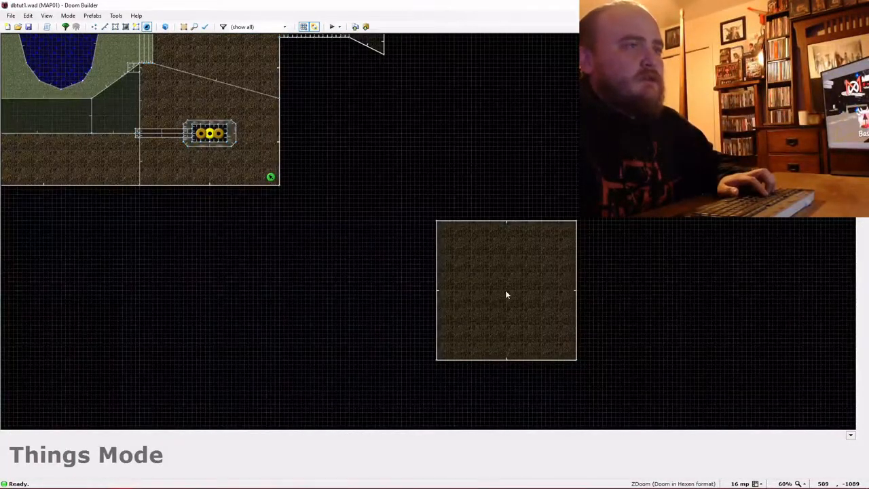
key(Insert)
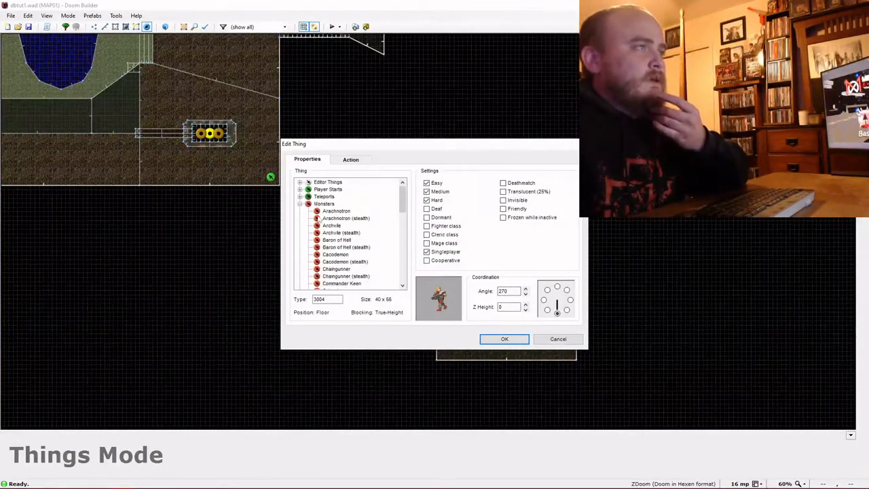
click(300, 204)
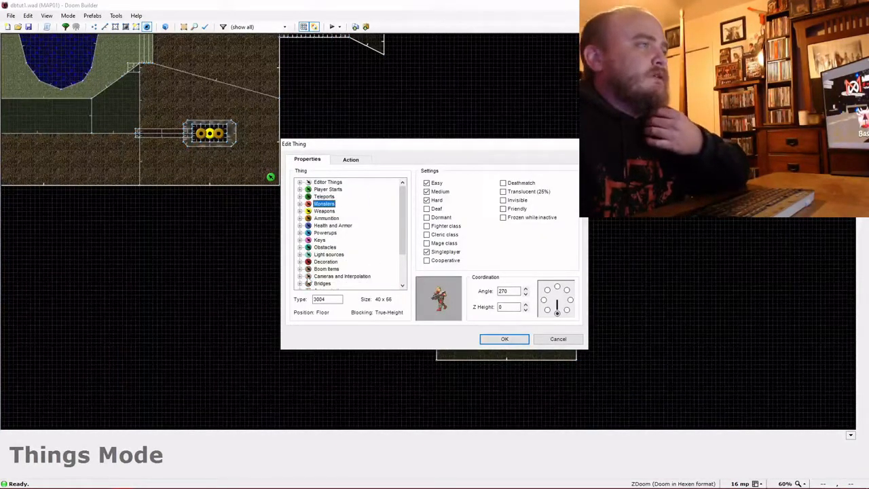
scroll(315, 242, down, 1)
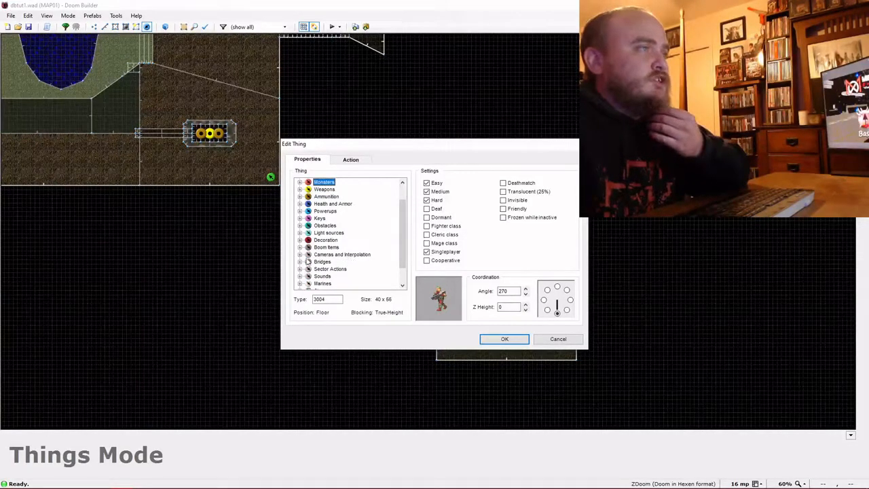
click(299, 254)
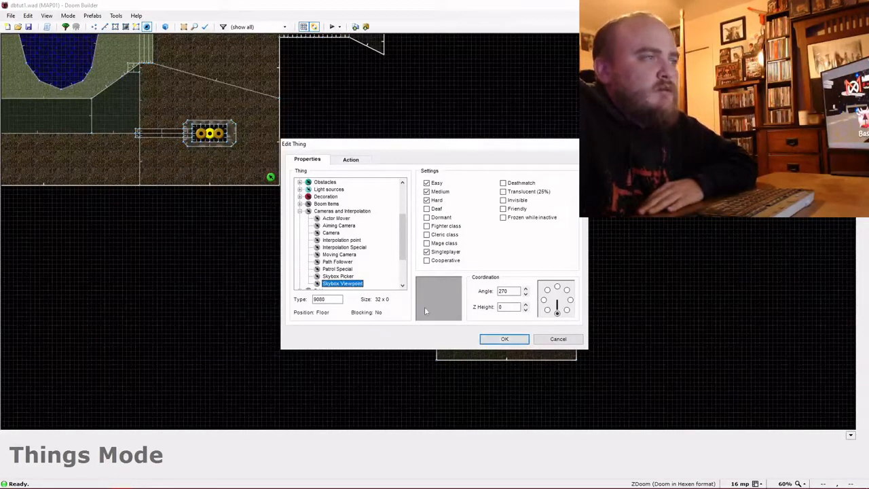
click(500, 339)
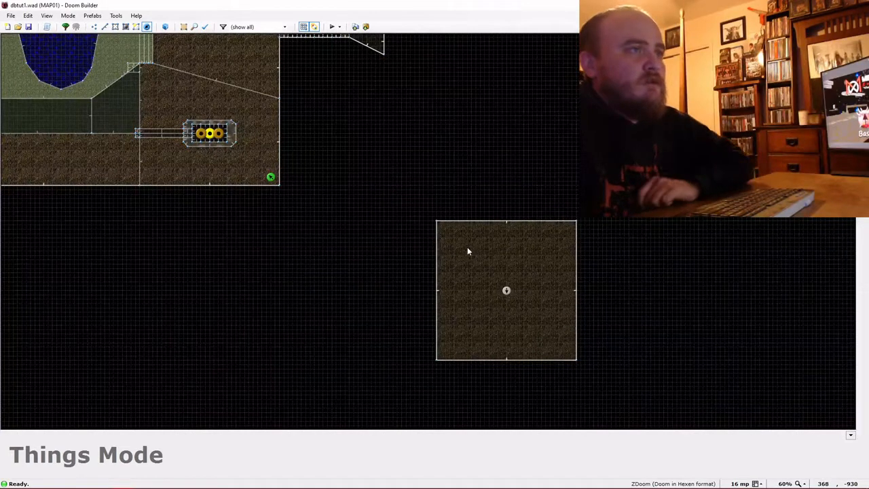
key(Insert)
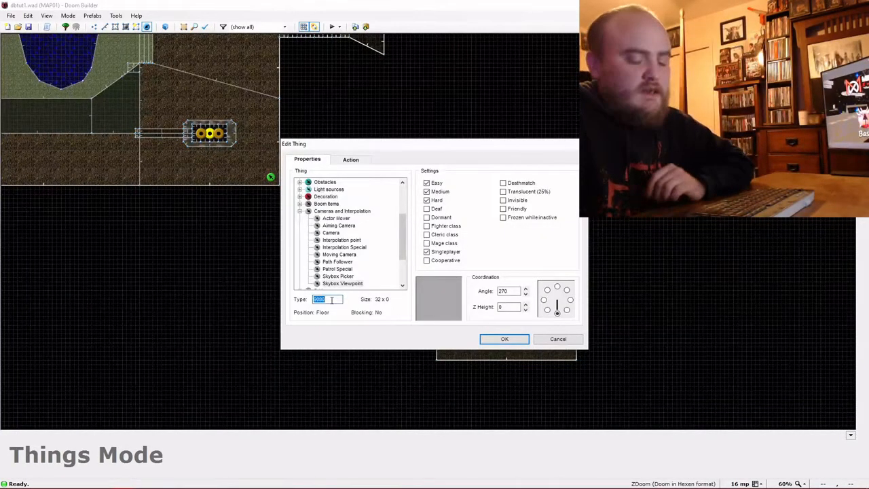
text(64)
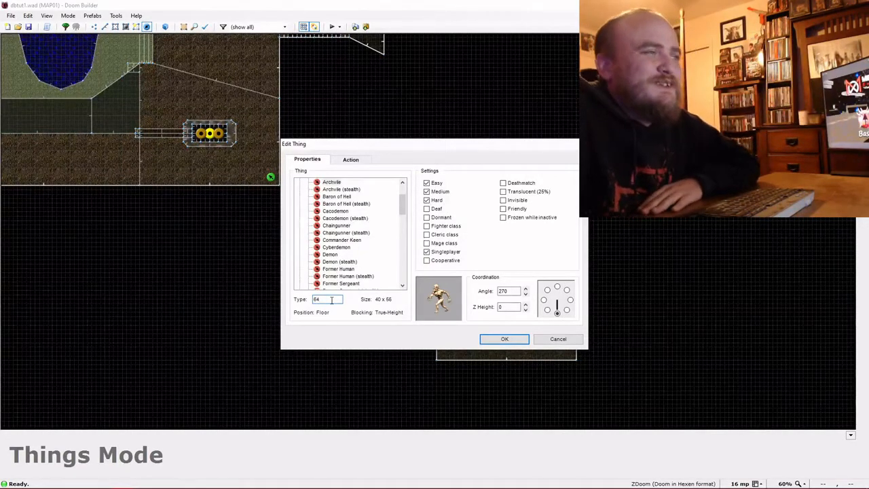
click(555, 341)
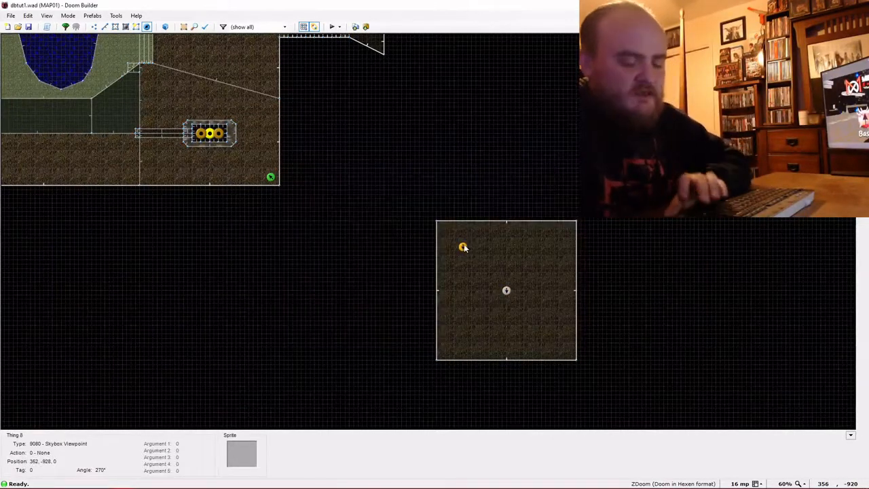
key(Delete)
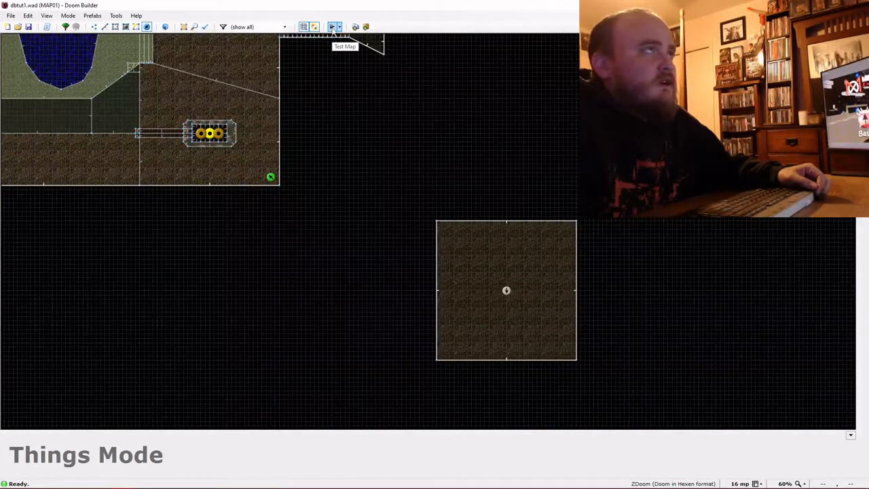
Test the map in the game, shoot the two enemies in the courtyard, look around at its ceiling, and quit the game.
key(F9)
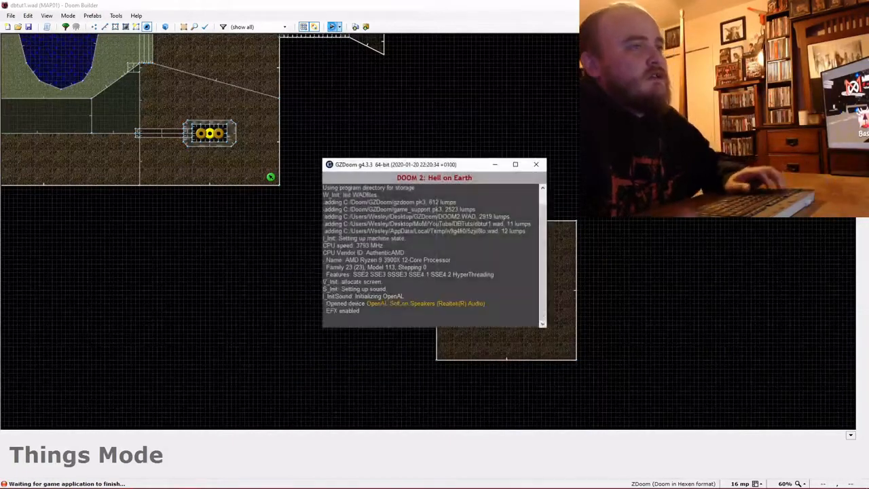
key(w)
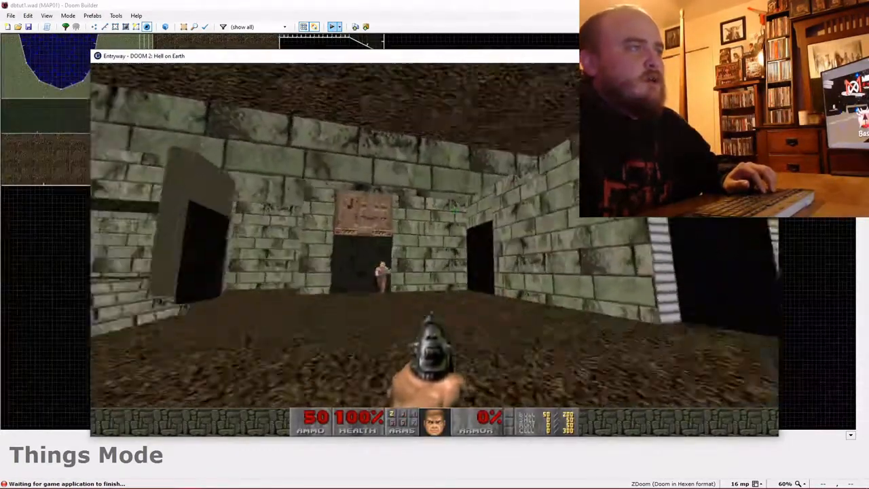
key(w)
key(s)
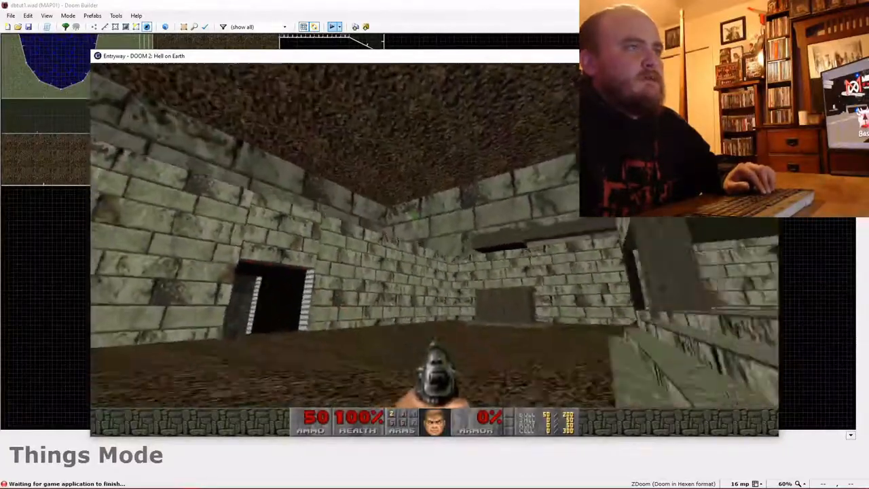
key(s)
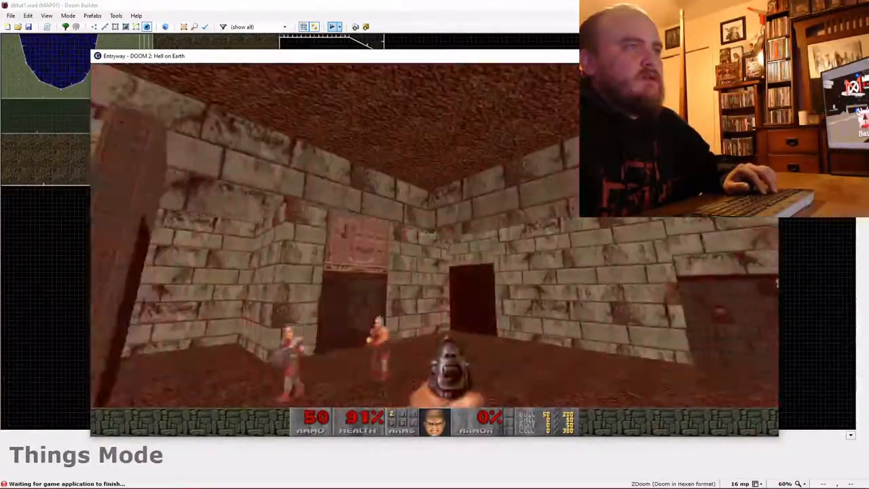
click(435, 235)
click(434, 235)
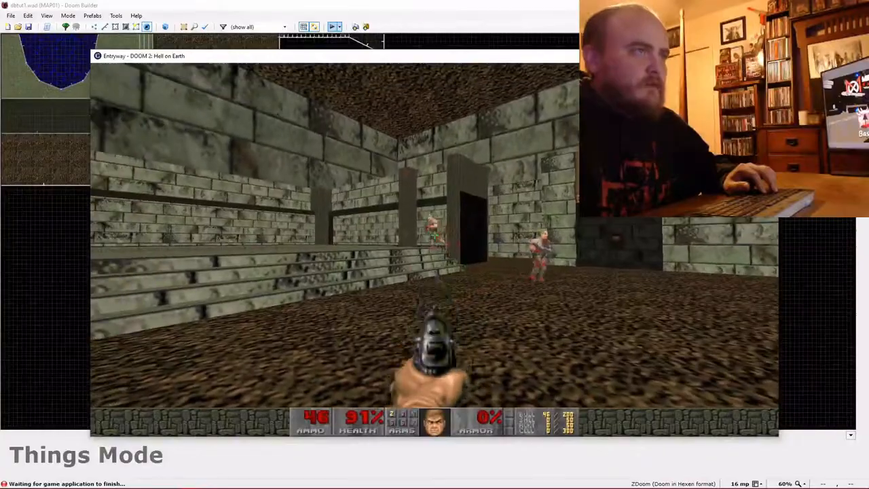
click(434, 235)
click(434, 235)
click(435, 235)
key(w)
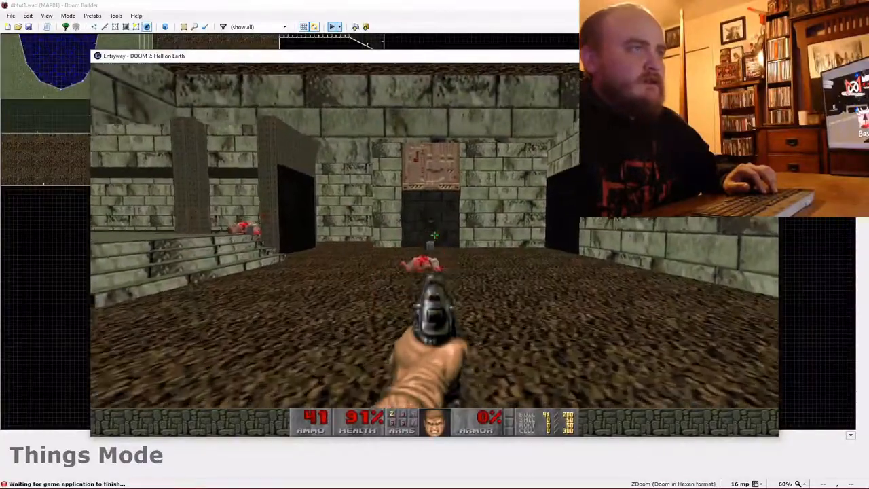
key(w)
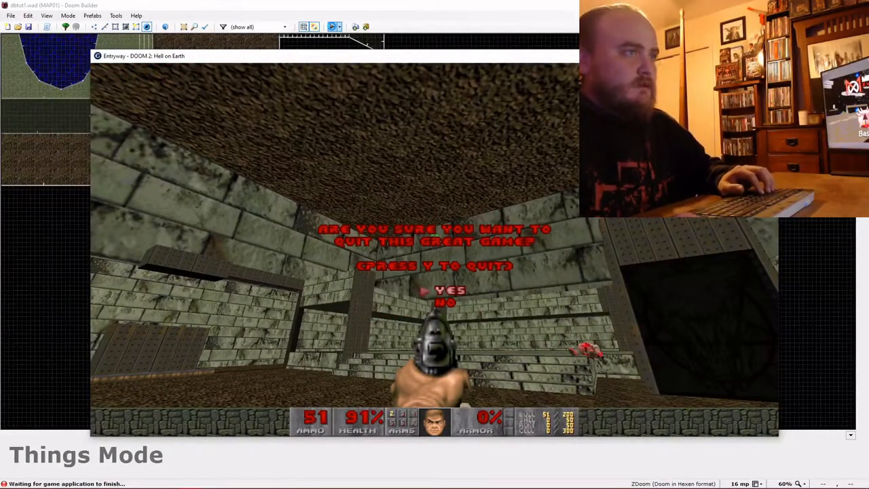
key(y)
Raise the ceiling of the separate square room to a height of 432 in Visual Mode.
key(q)
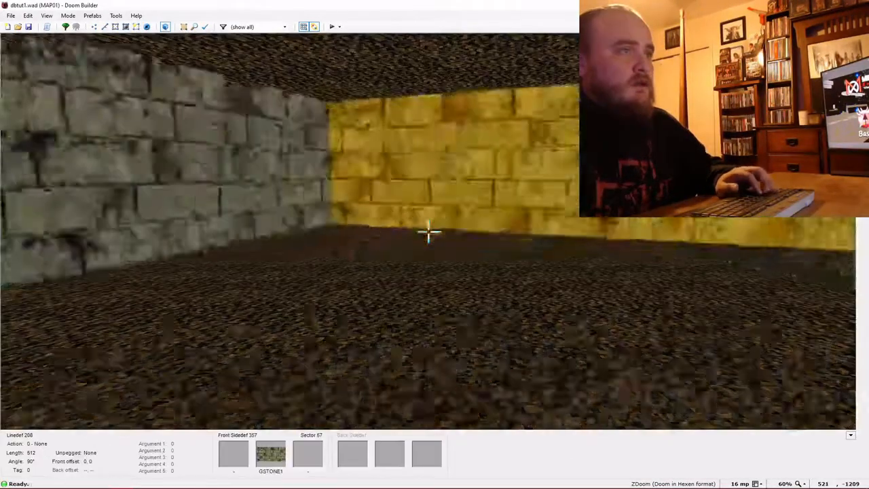
scroll(428, 232, up, 4)
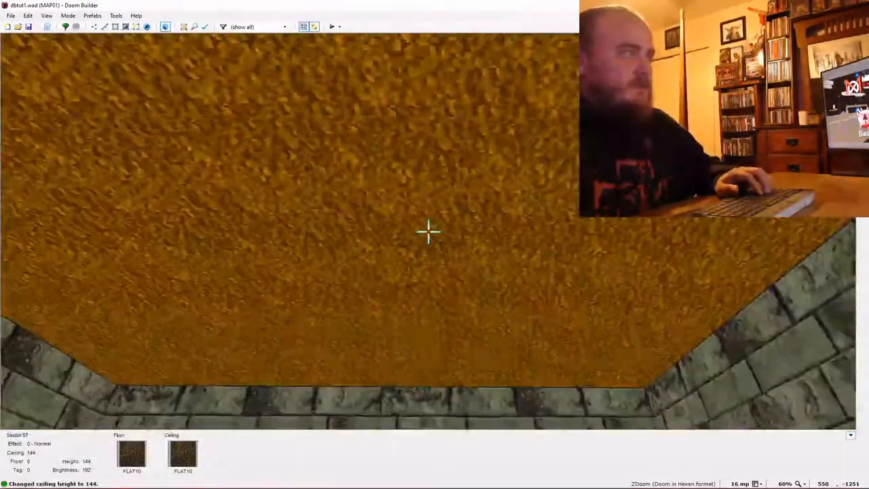
scroll(428, 231, up, 12)
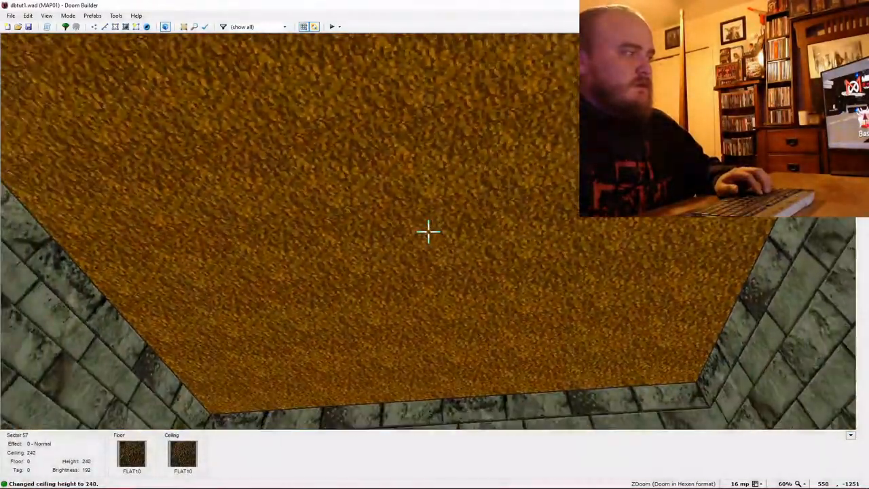
scroll(428, 231, up, 7)
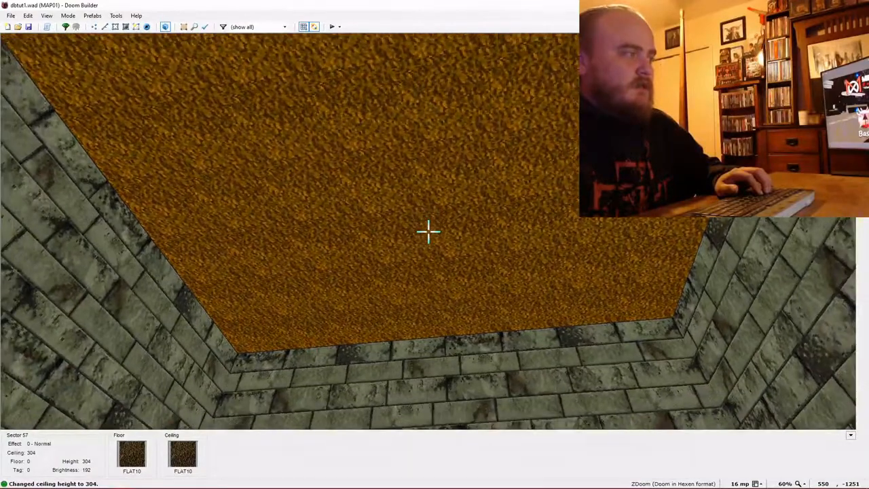
scroll(428, 231, up, 6)
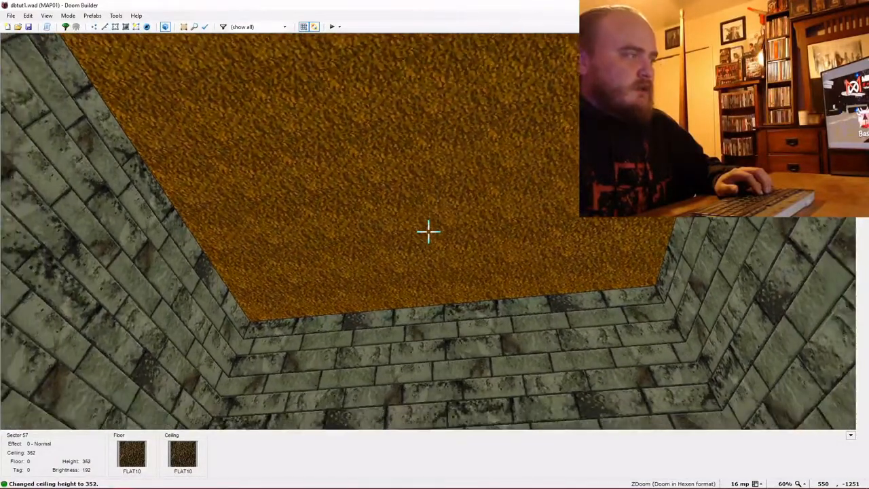
scroll(429, 232, up, 5)
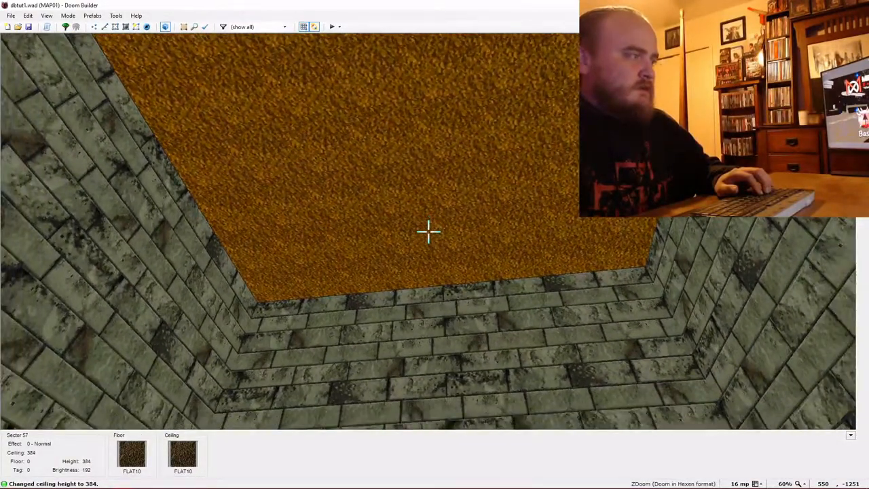
scroll(428, 232, up, 3)
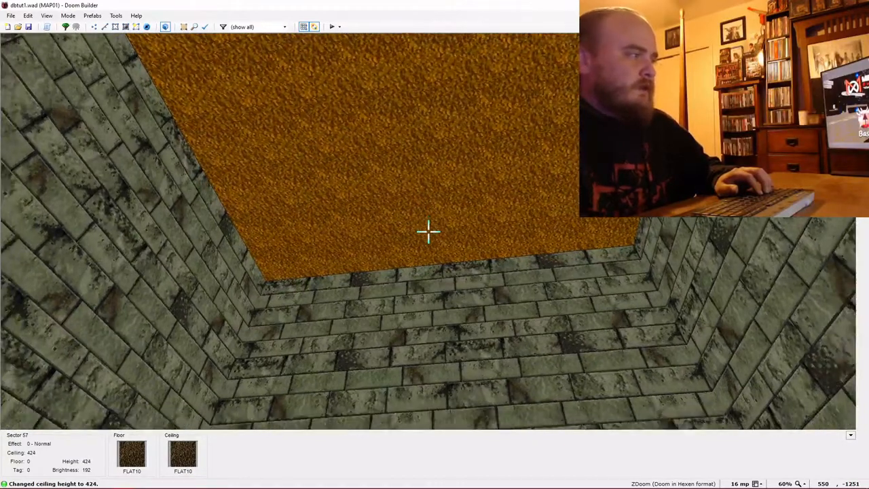
scroll(429, 231, up, 3)
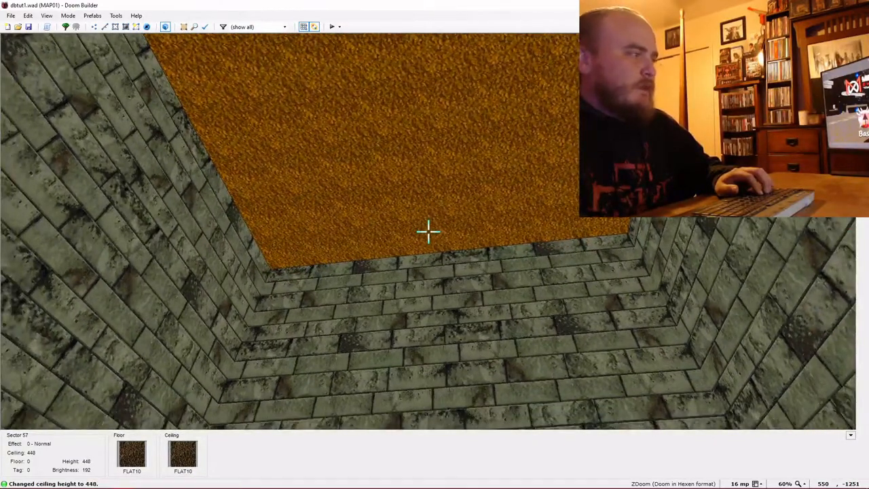
scroll(428, 231, down, 1)
scroll(429, 232, down, 1)
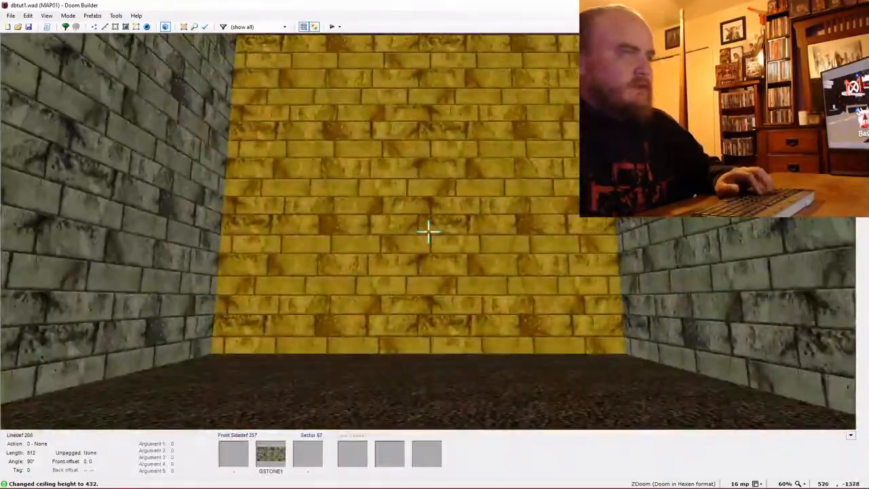
Set the middle texture of all four walls of the separate square room to ROCKRED1.
click(428, 231)
key(e)
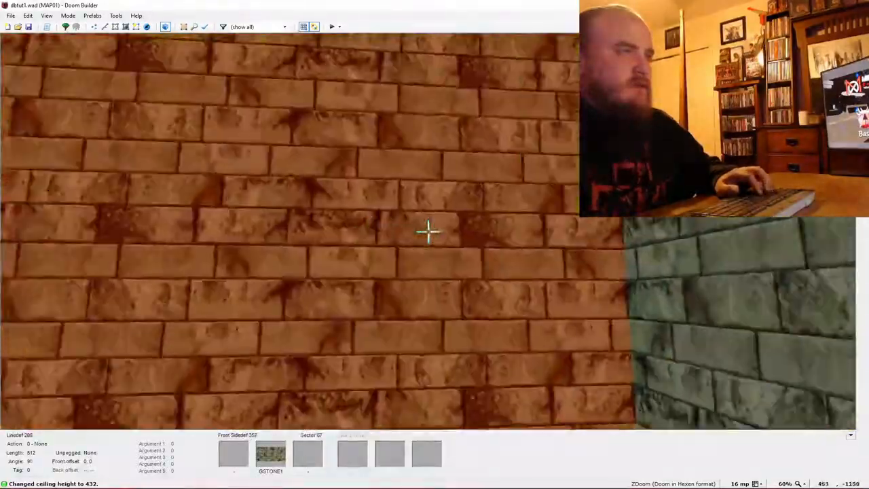
click(428, 231)
click(428, 231)
click(428, 232)
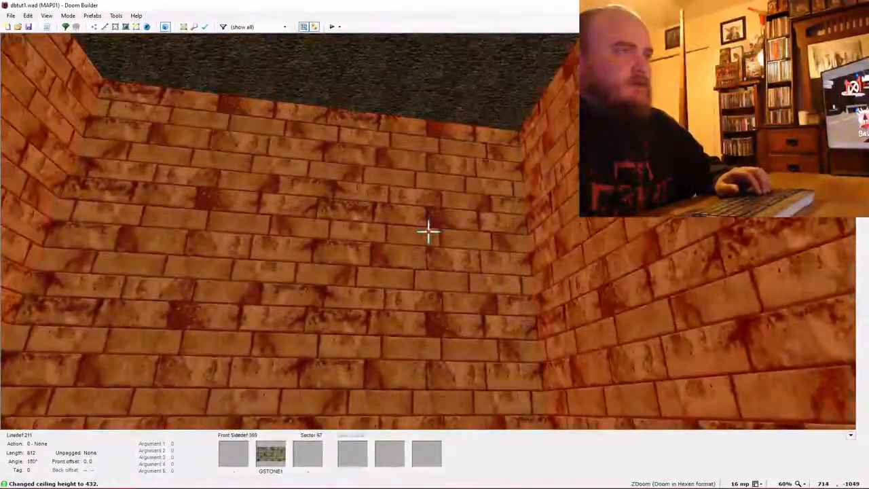
right_click(428, 231)
click(373, 149)
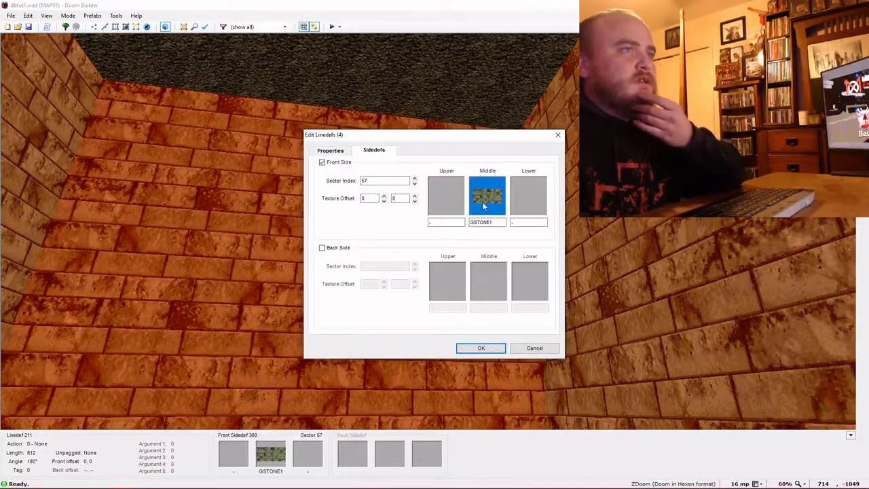
click(487, 196)
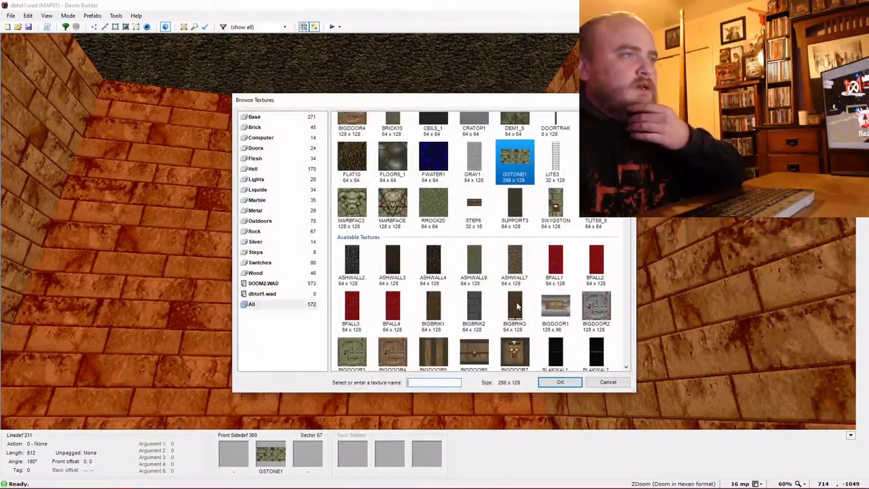
scroll(531, 268, down, 3)
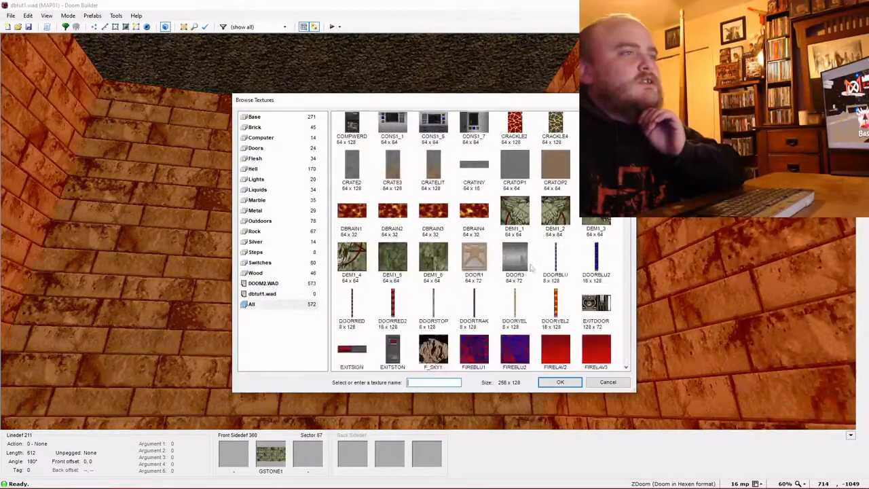
scroll(531, 268, down, 8)
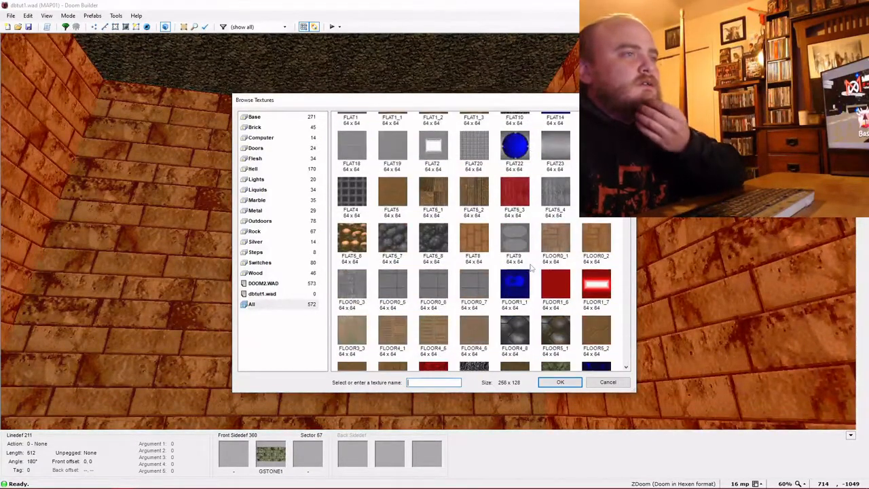
scroll(532, 268, down, 10)
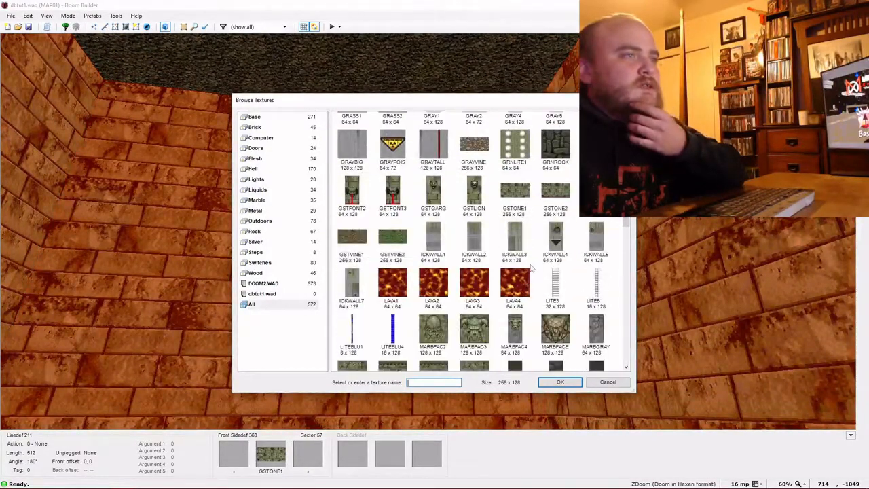
scroll(532, 268, down, 10)
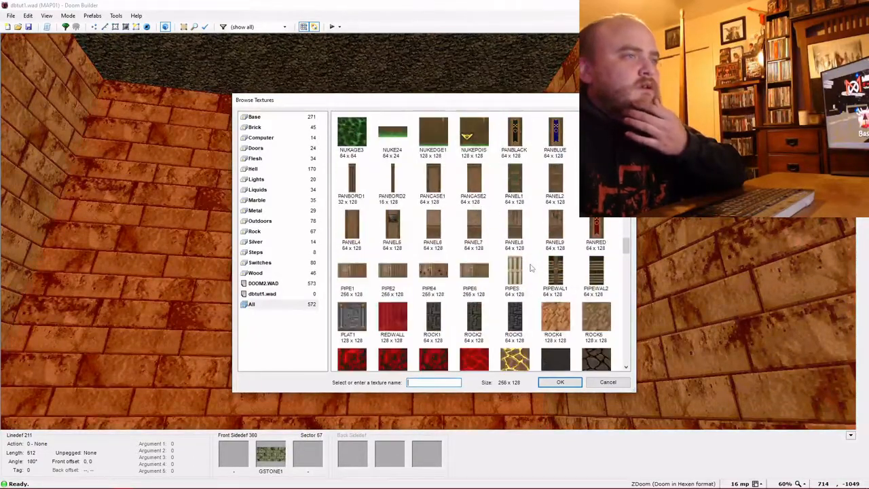
scroll(531, 268, down, 3)
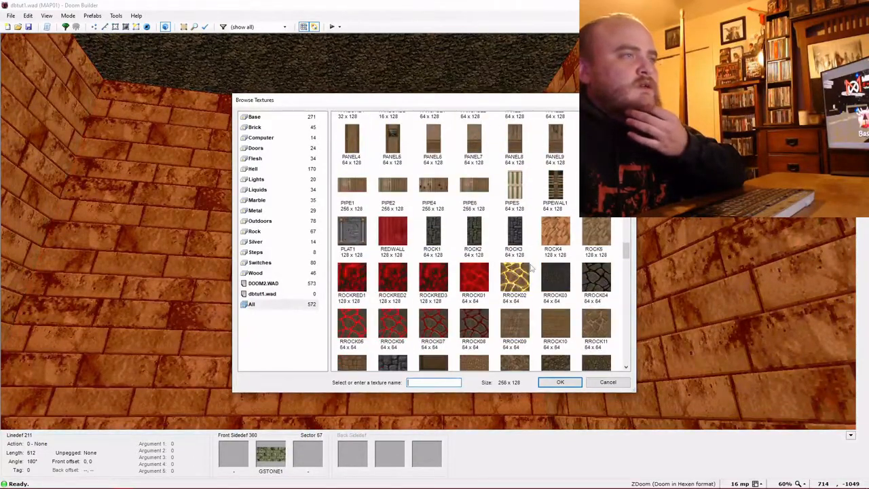
double_click(356, 282)
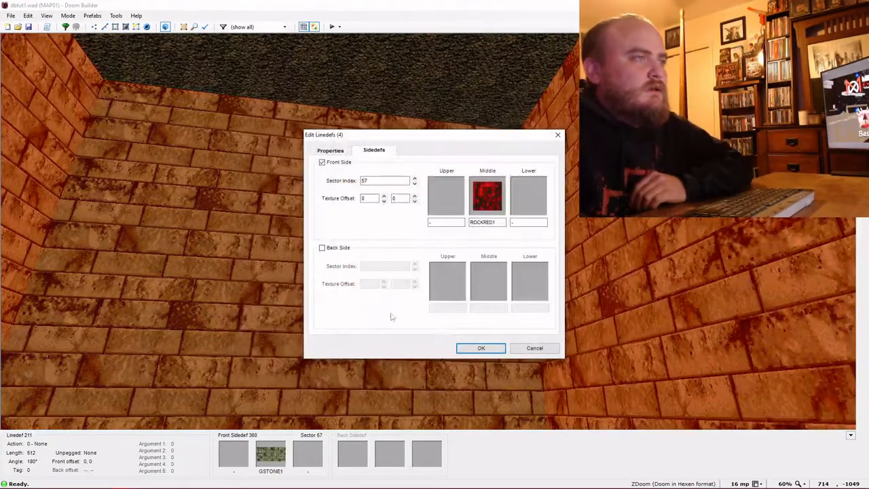
key(Return)
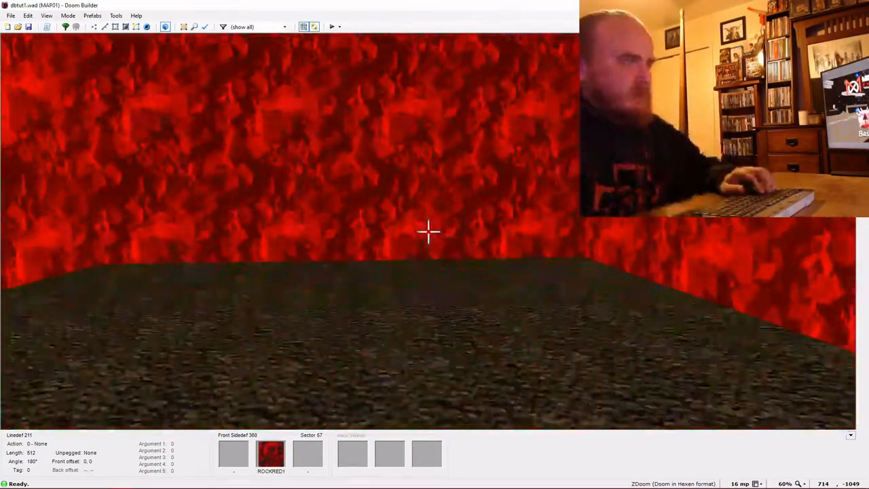
Launch the map in the game from Things Mode, view the skybox, and shoot the enemy near the courtyard's far door.
key(w)
key(t)
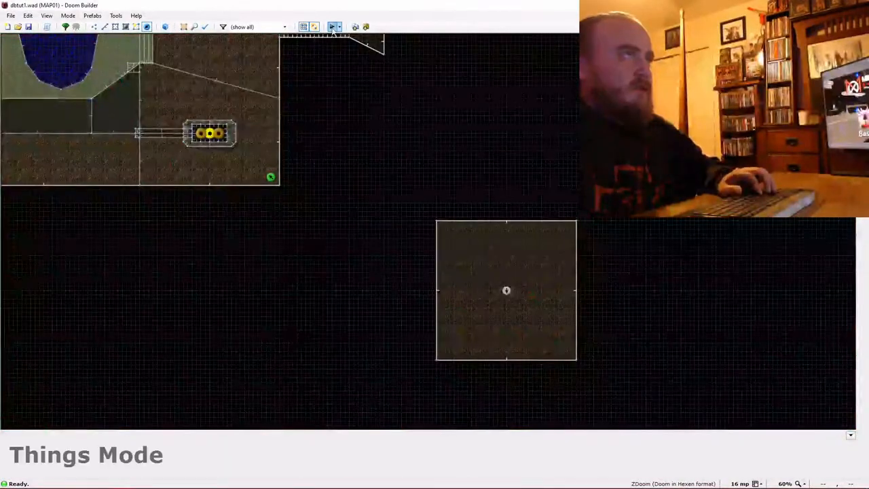
key(F9)
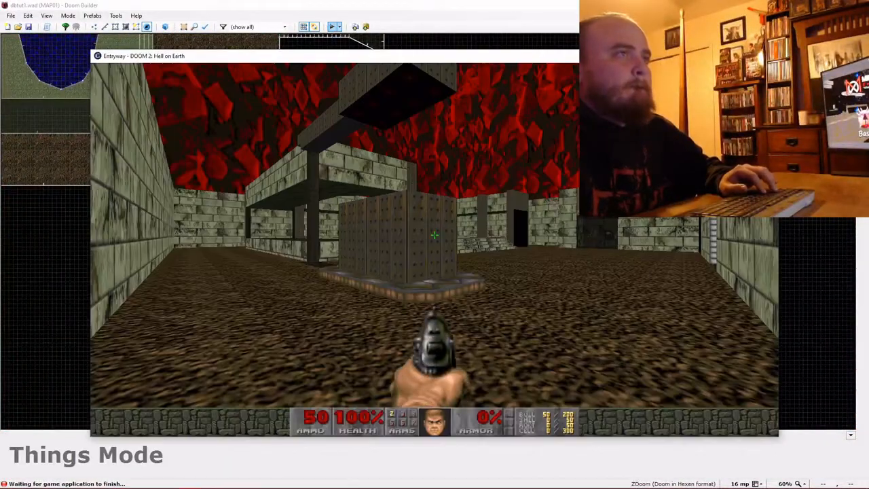
key(w)
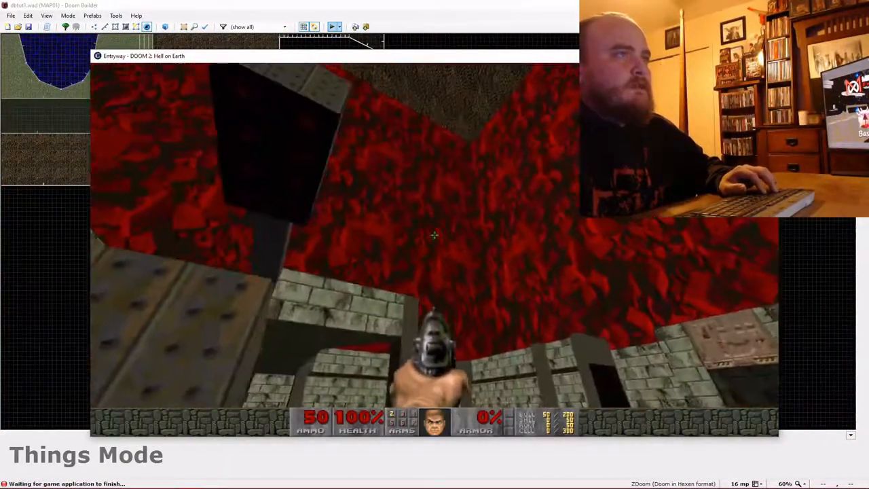
key(w)
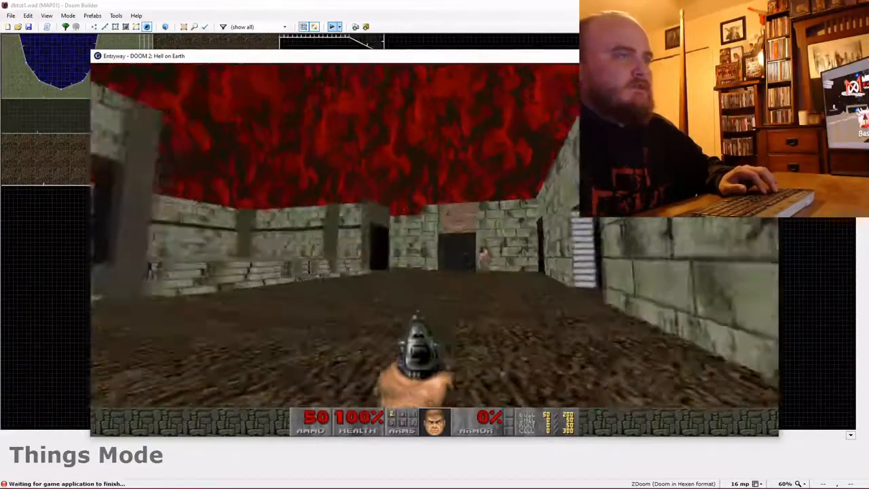
key(ctrl)
key(ctrl)
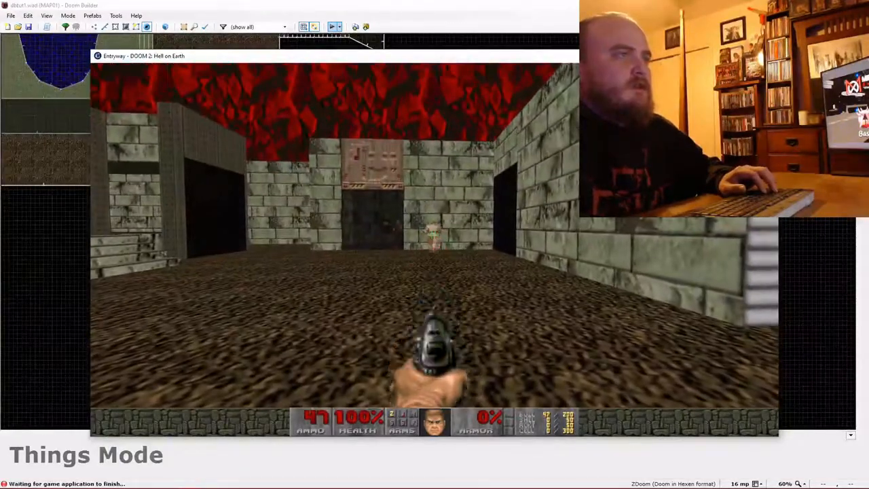
key(w)
key(ctrl)
key(ctrl)
key(ctrl)
key(ctrl)
key(ctrl)
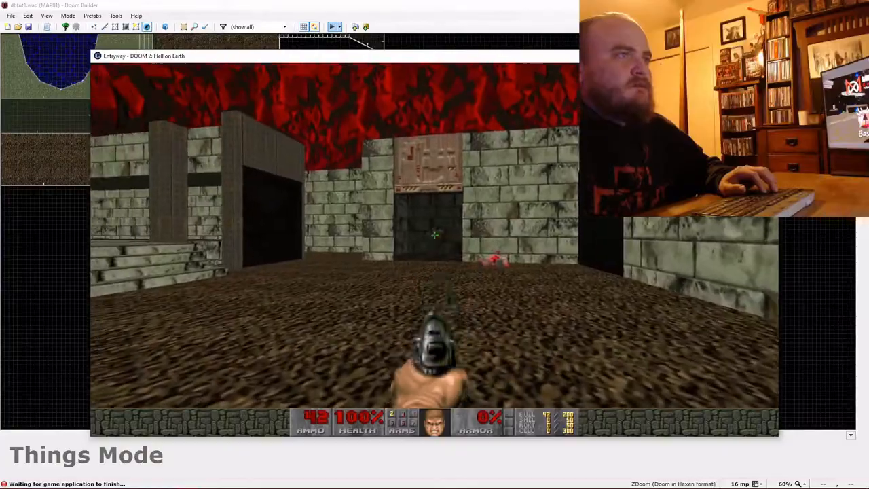
click(435, 234)
click(434, 234)
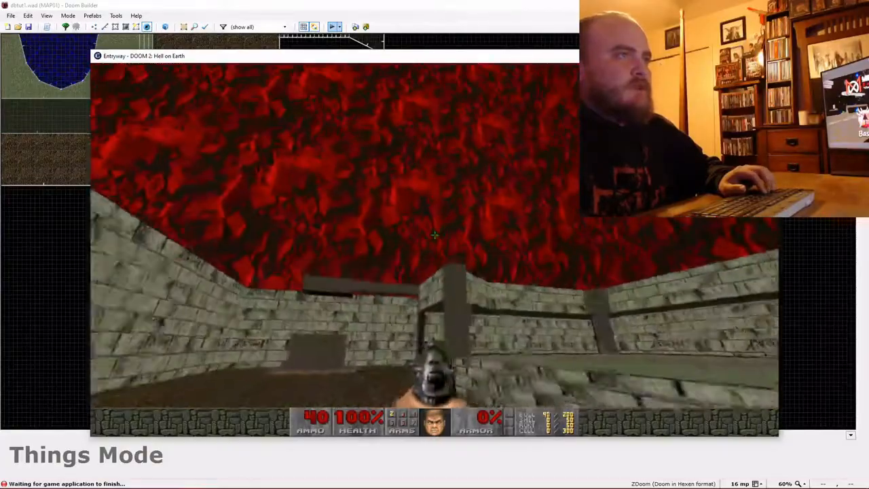
Walk around the courtyard examining the skybox walls and ceiling overhead, and quit the game.
key(w)
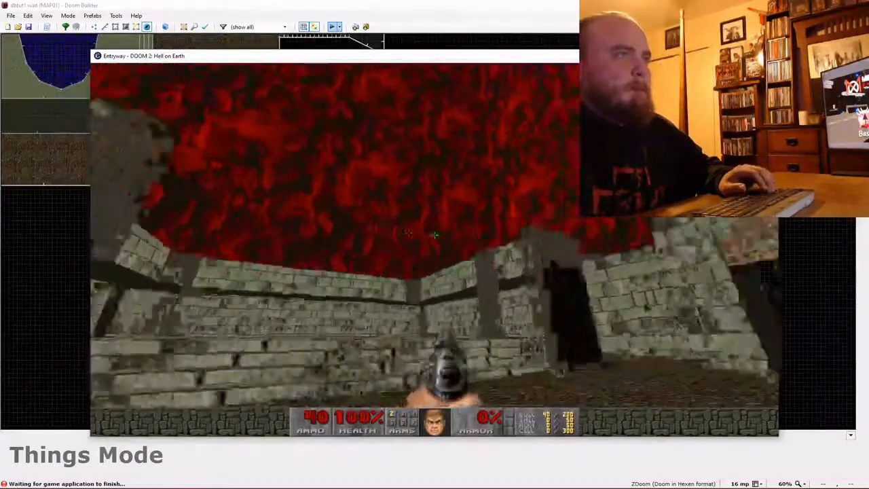
key(w)
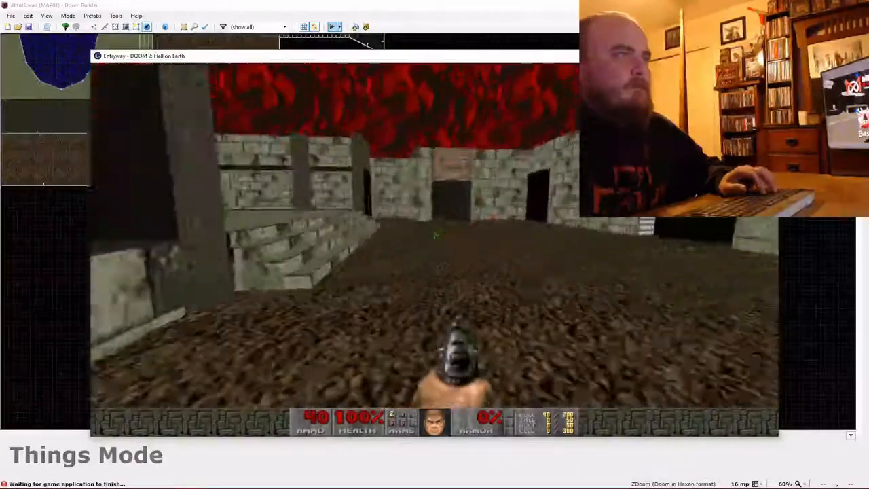
key(w)
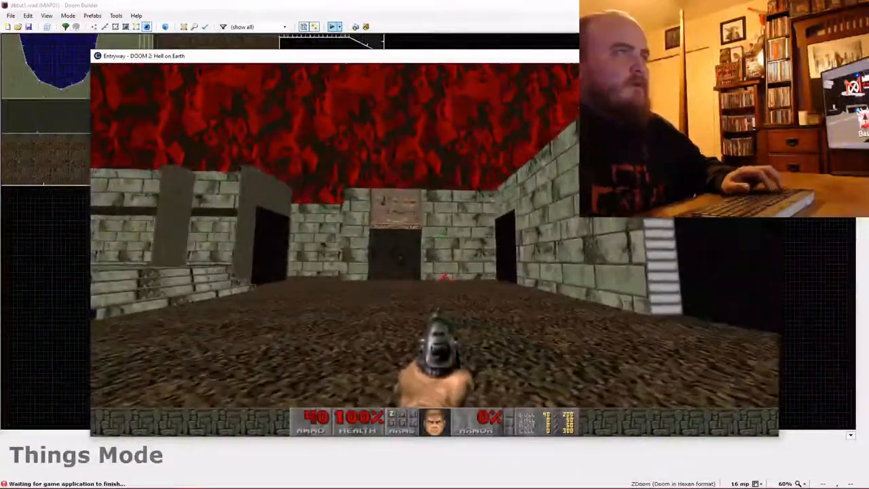
key(w)
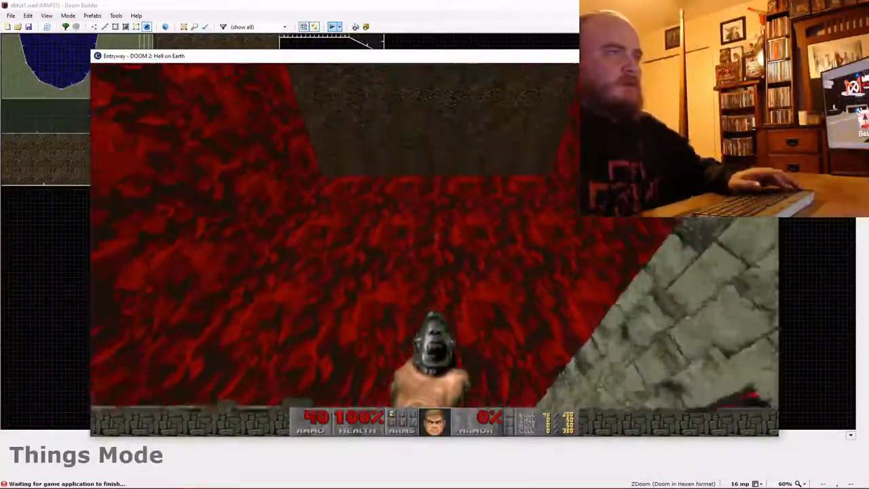
key(w)
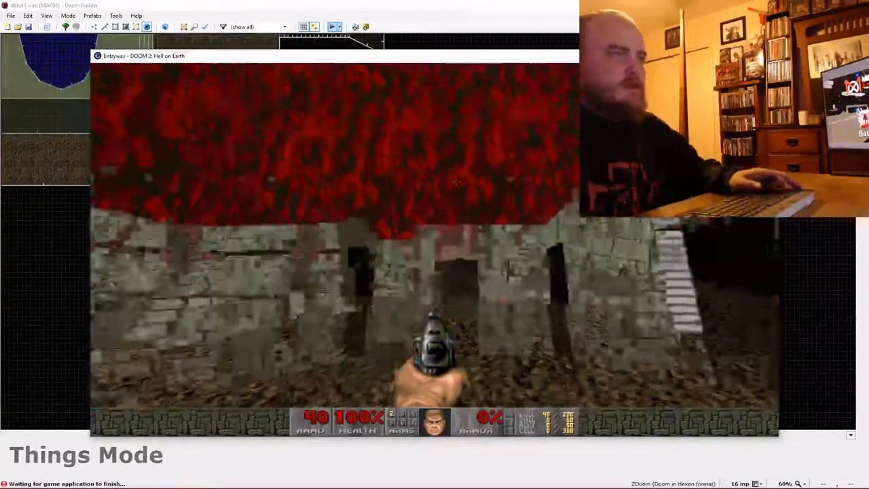
key(w)
key(Escape)
key(Up)
key(Return)
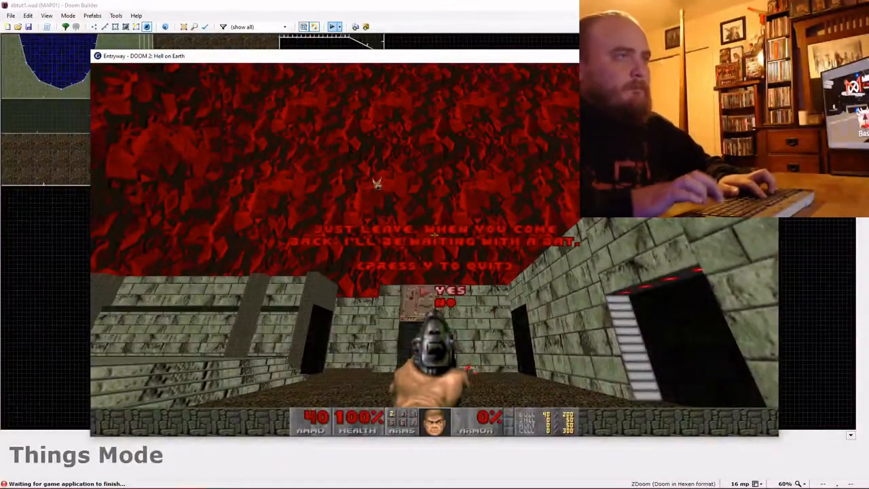
key(y)
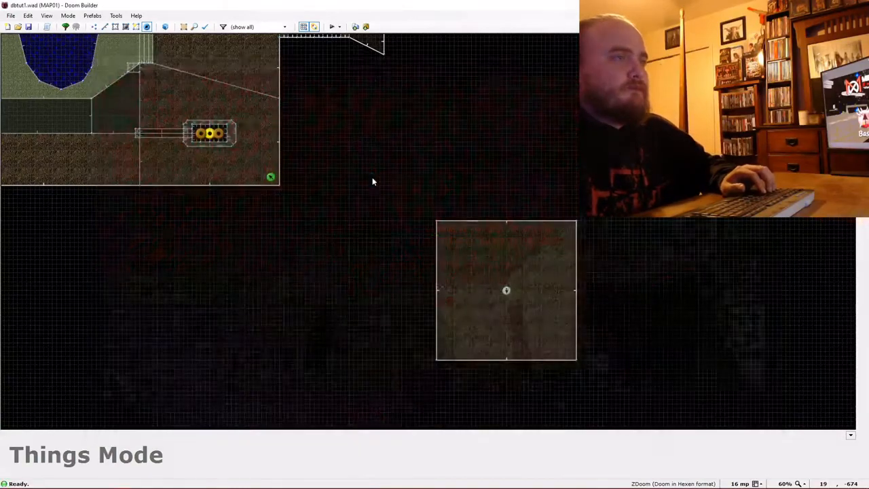
Draw a 256 by 64 rectangular sector against the square room's north wall and raise its floor to 128 in Visual Mode.
key(d)
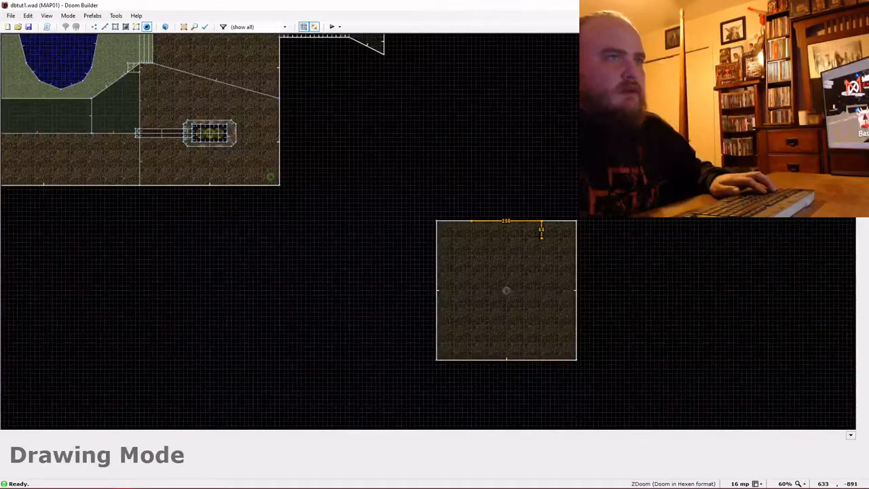
click(471, 227)
key(w)
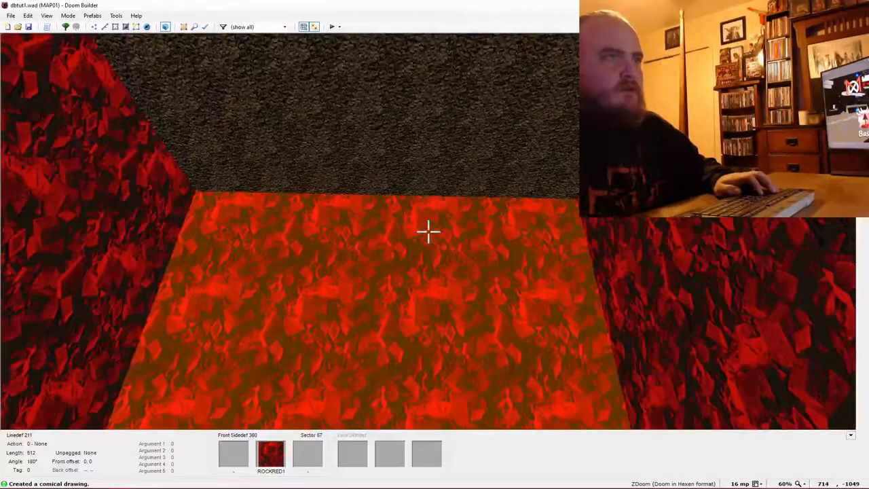
key(e)
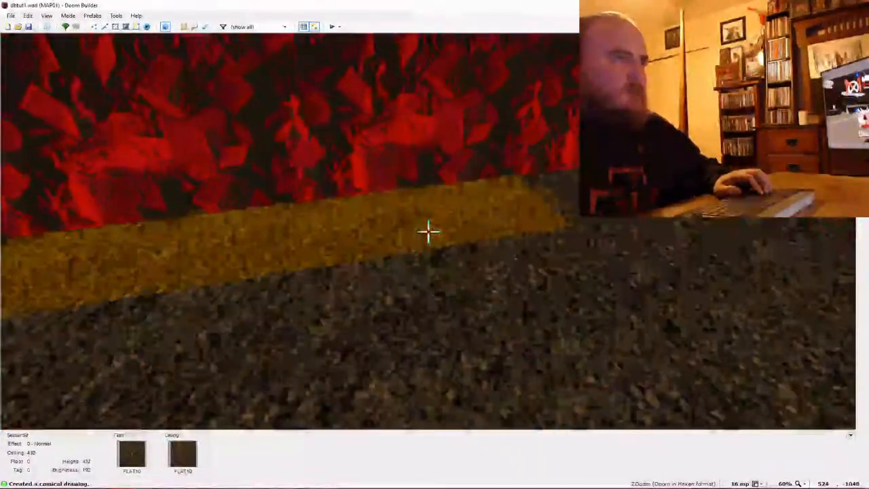
key(d)
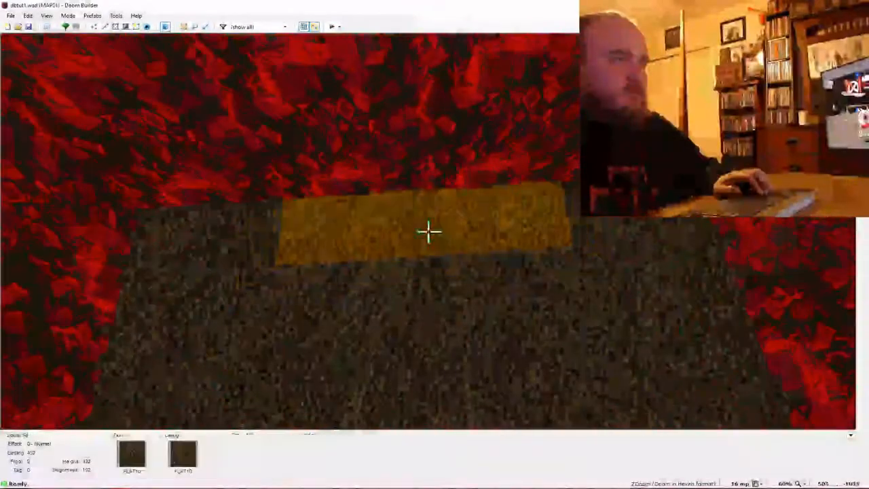
scroll(428, 232, up, 4)
scroll(428, 232, up, 8)
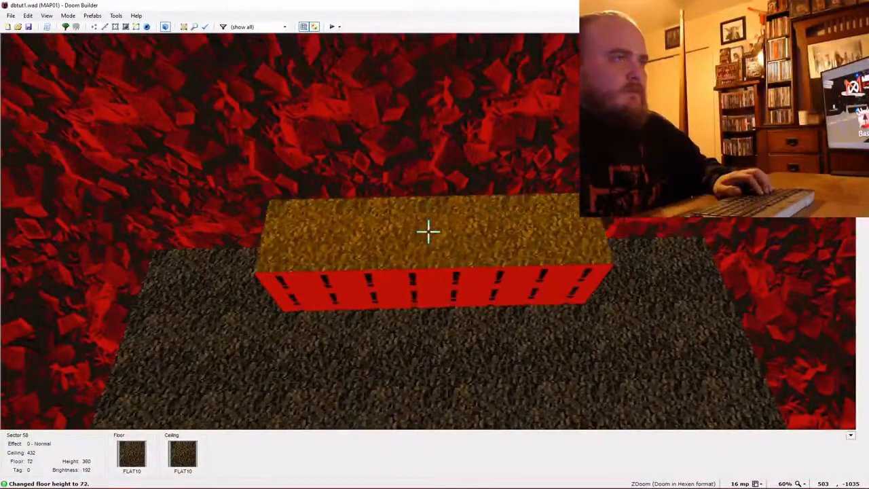
scroll(428, 232, up, 4)
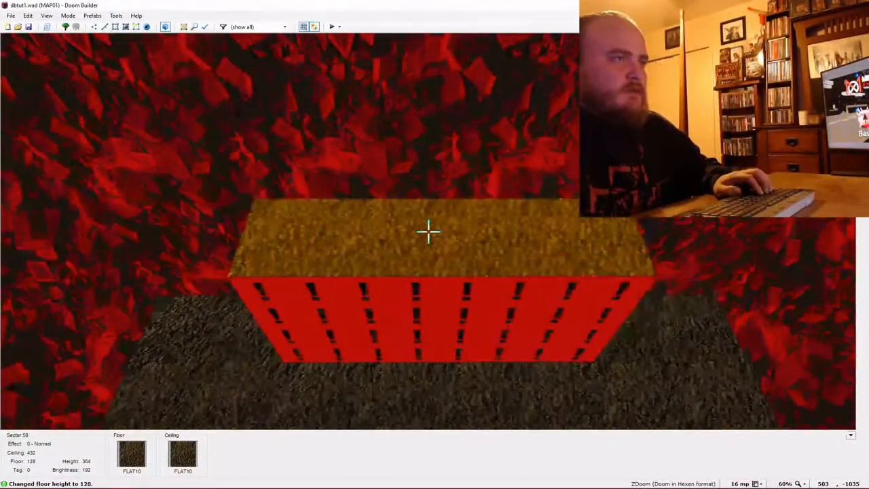
key(e)
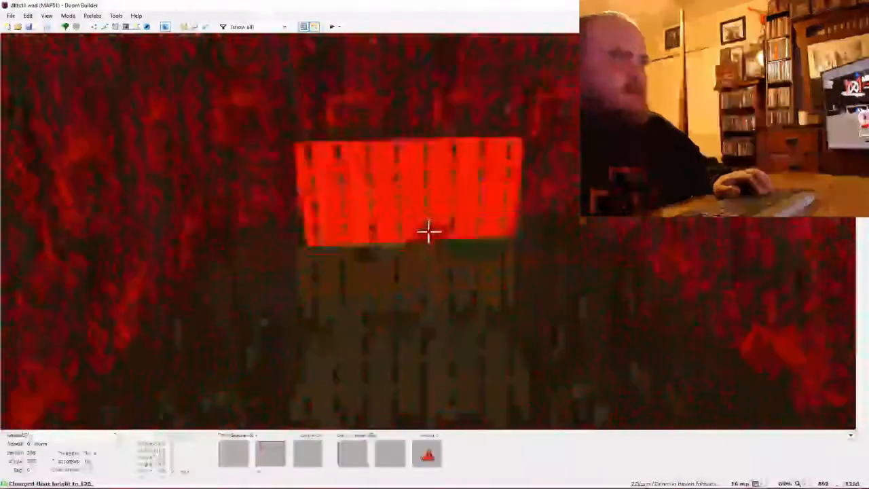
key(q)
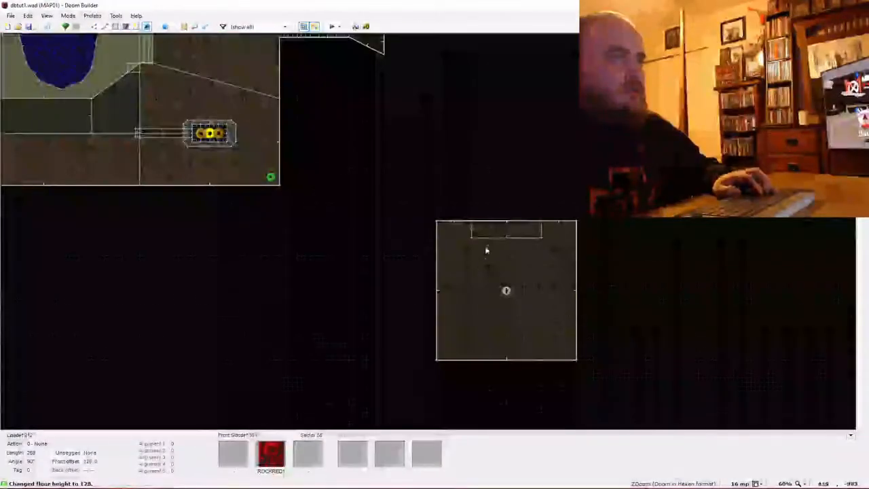
Set the ceiling height of both sectors in the separate square room to 760.
right_click(490, 285)
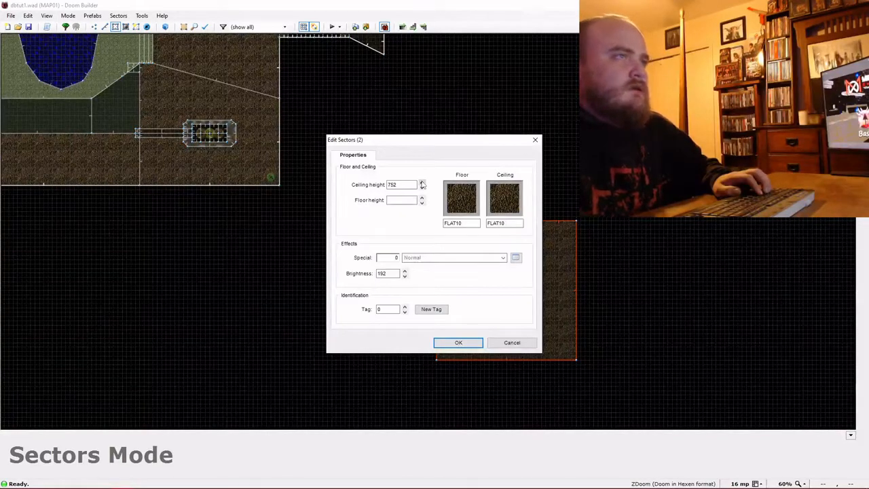
click(458, 343)
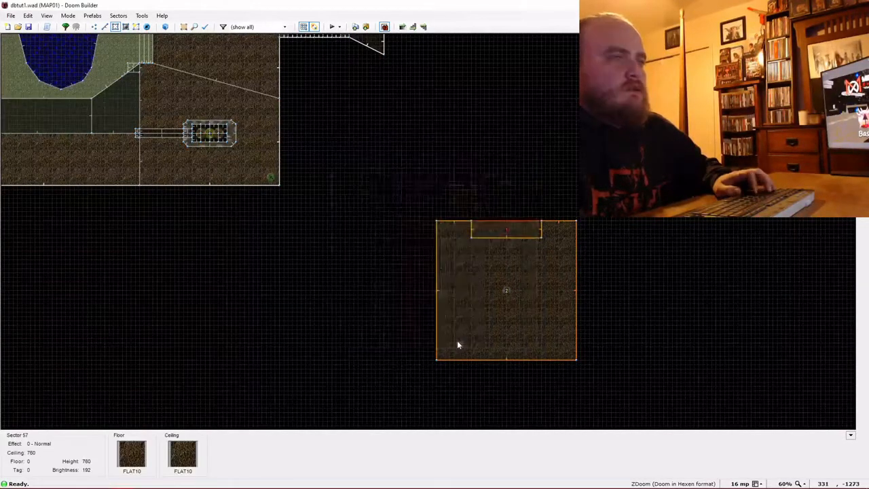
Raise the floor of the block against the skybox room's north wall to 192 in Visual Mode.
key(w)
key(e)
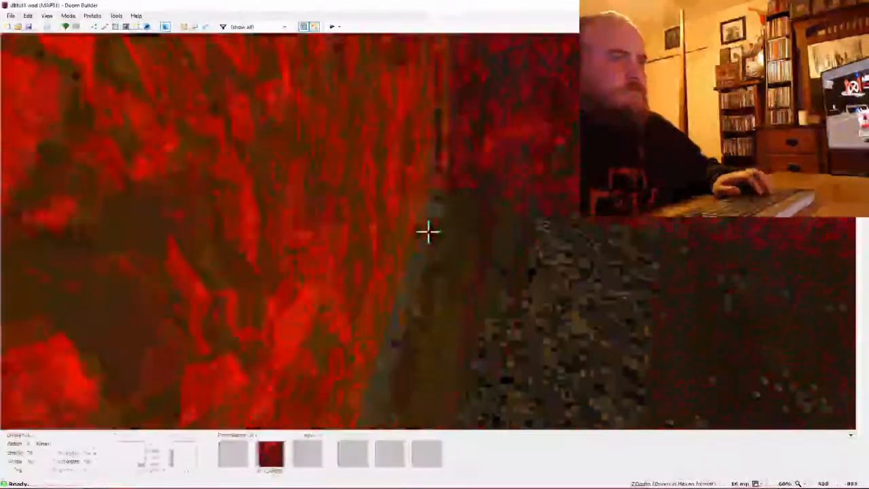
key(d)
scroll(429, 232, up, 1)
scroll(429, 231, up, 2)
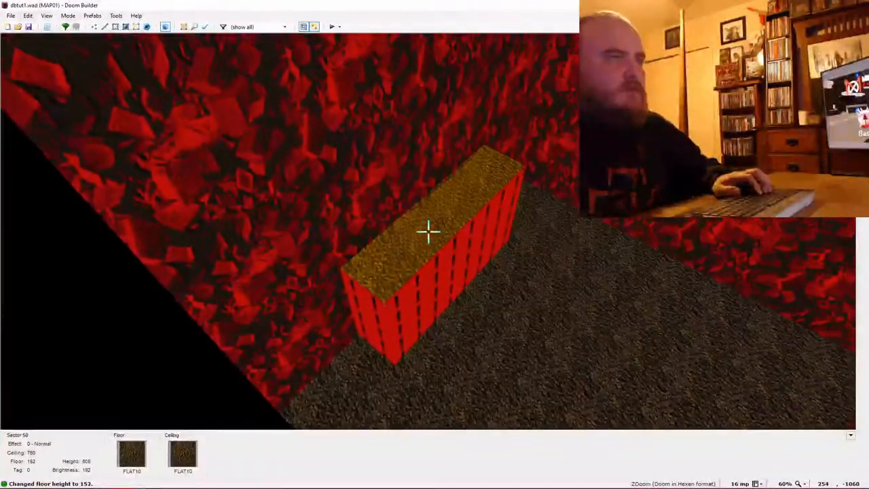
scroll(429, 231, up, 1)
scroll(428, 232, up, 1)
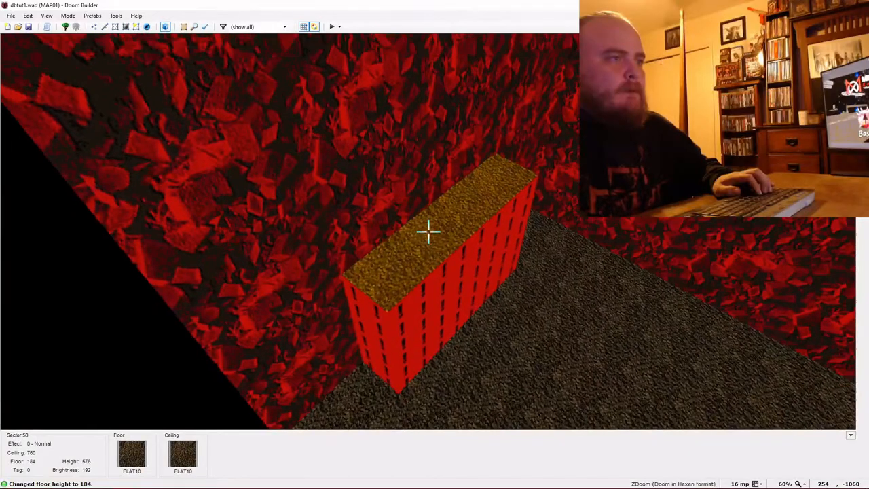
Apply the GSTONE1 lower texture to the back sides of the block's three exposed lines.
key(f)
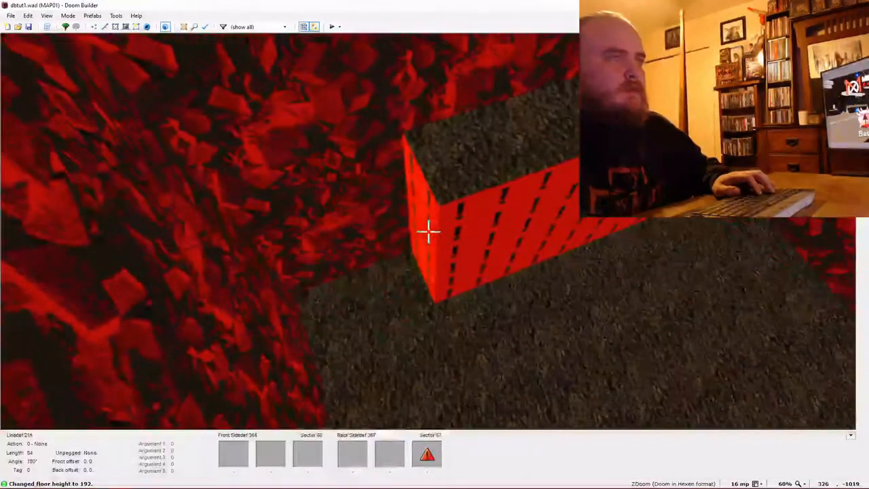
key(f)
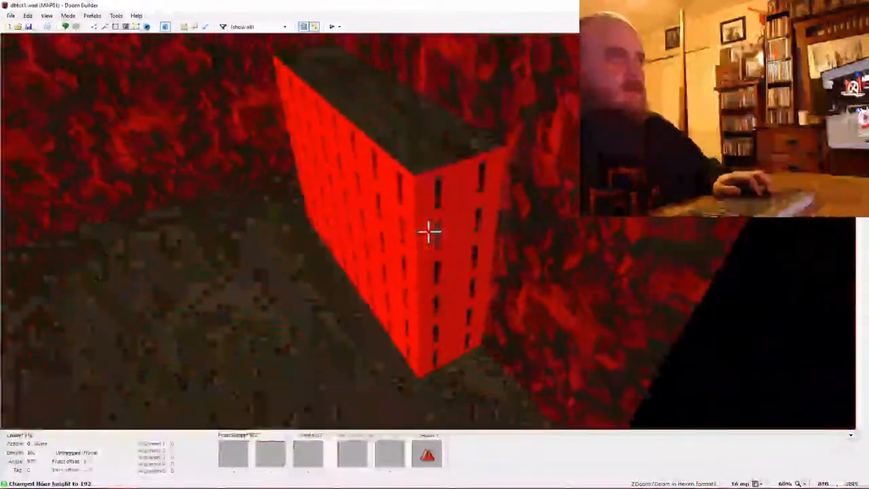
right_click(429, 232)
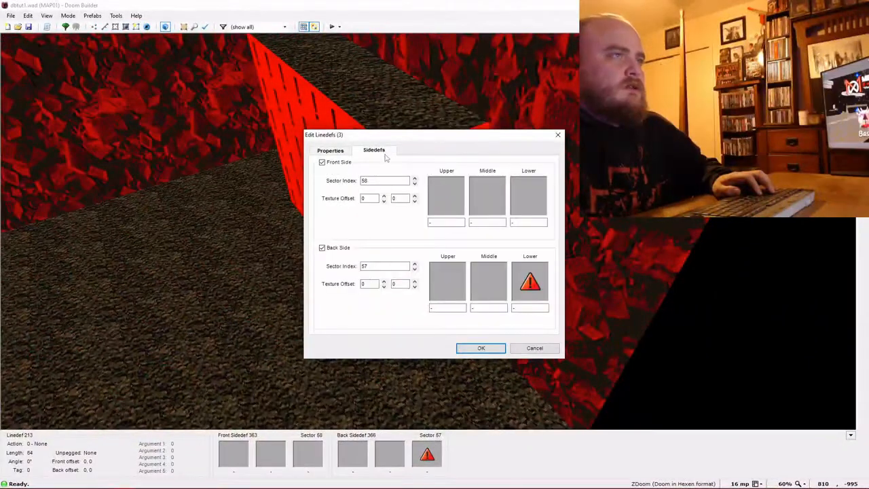
click(530, 286)
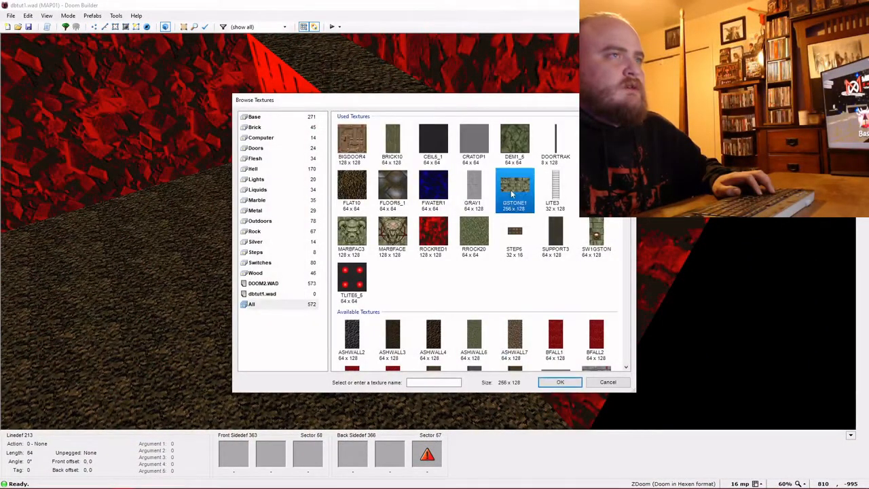
double_click(514, 190)
click(467, 347)
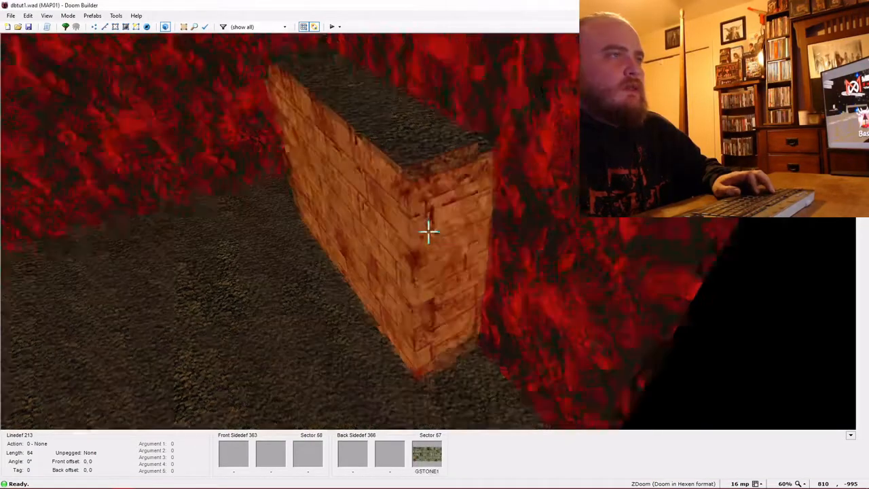
Launch the map in the game from Sectors Mode and examine the stone block in the skybox.
key(q)
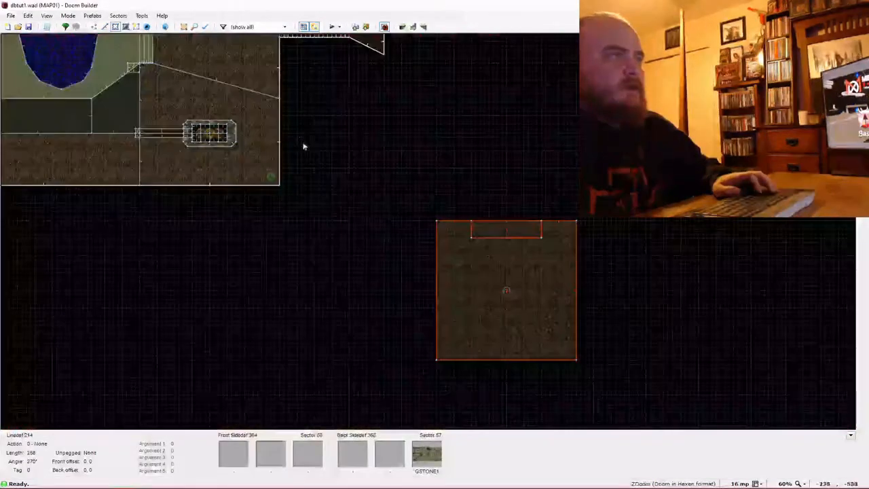
click(332, 26)
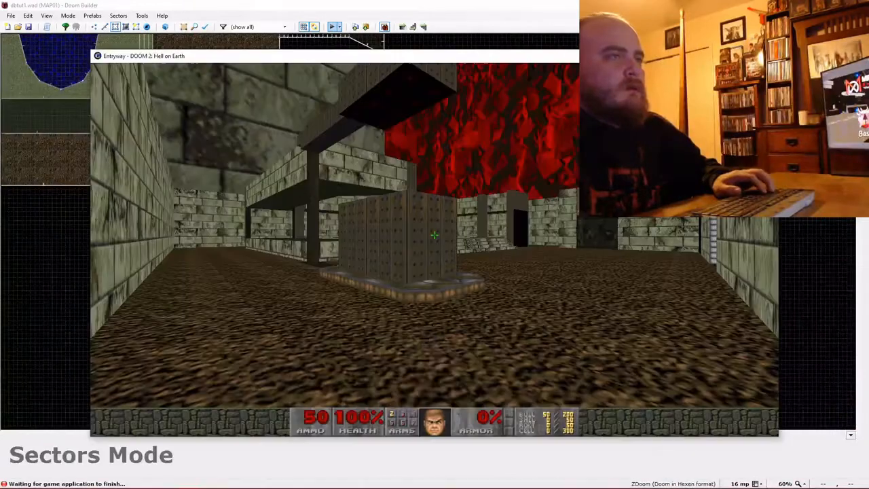
key(w)
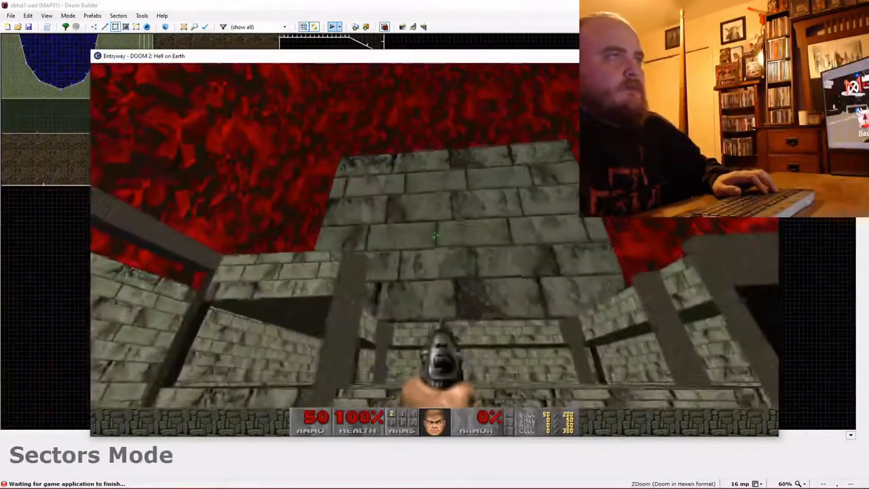
key(w)
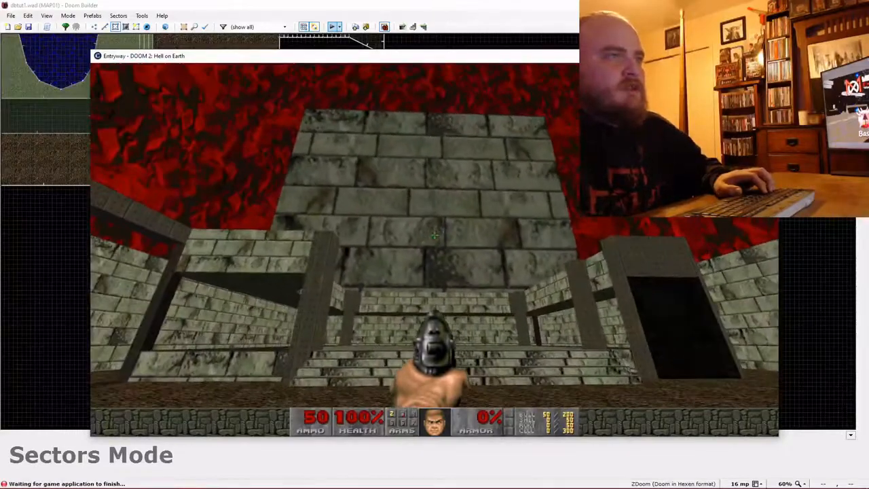
Shoot the enemies near the courtyard's far door, look back at the skybox block, and quit the game.
click(434, 235)
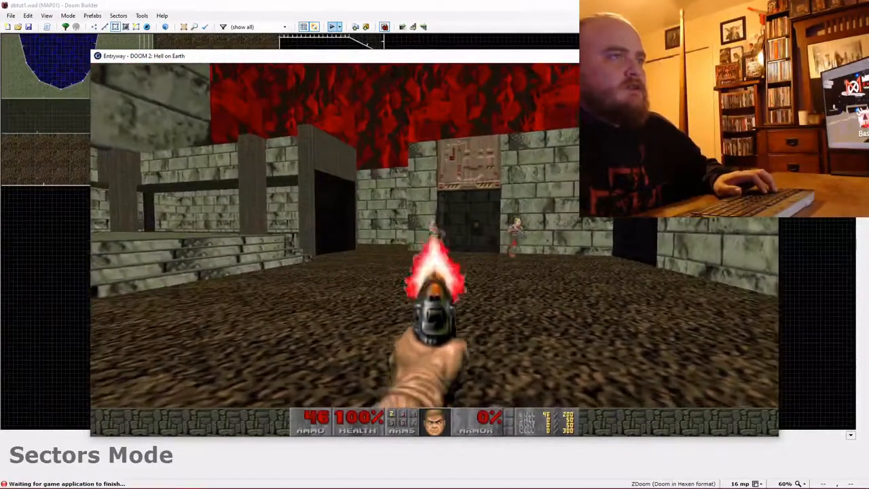
click(434, 235)
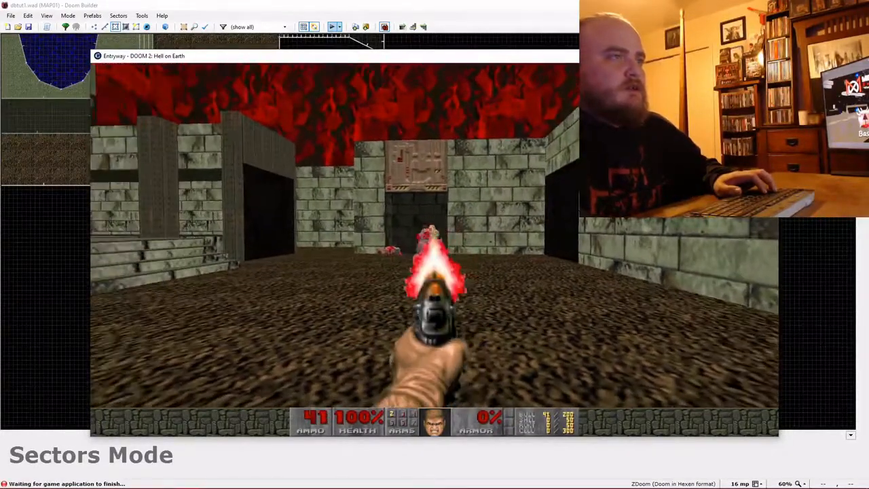
click(435, 235)
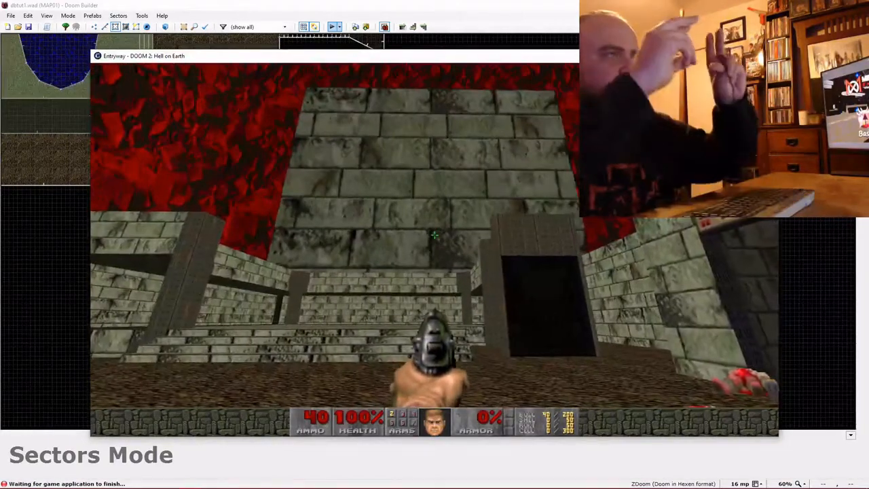
key(Escape)
key(Up)
key(Return)
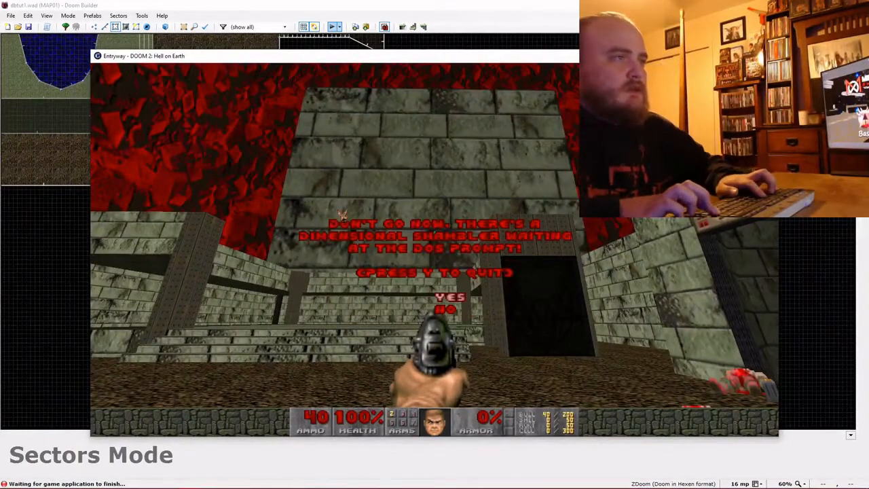
key(y)
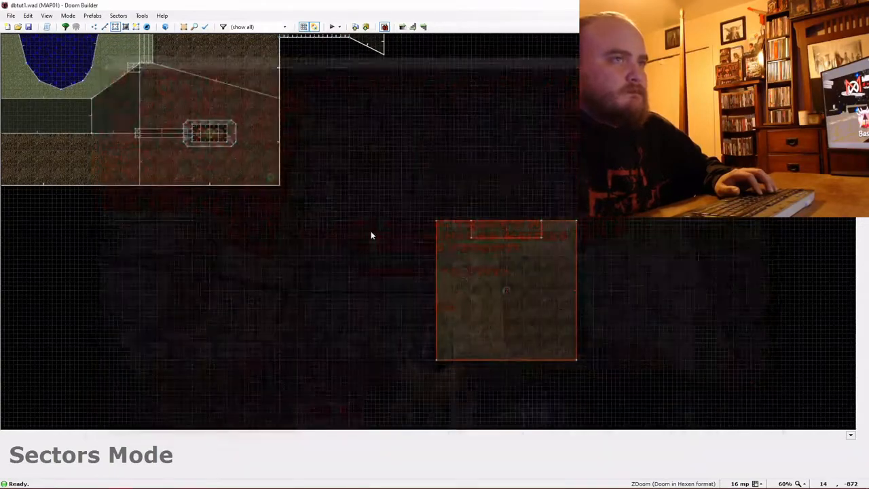
Split the block's front line with two vertices, leaving a centred middle segment 128 long.
key(w)
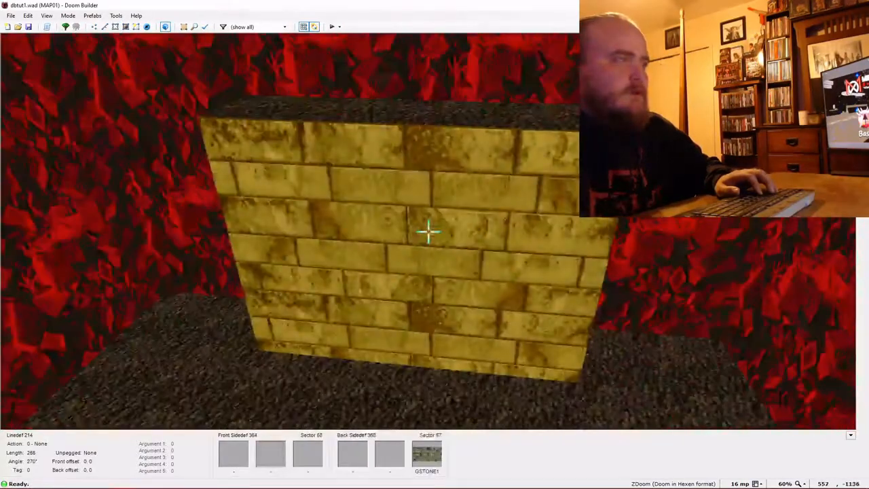
key(w)
scroll(531, 251, up, 4)
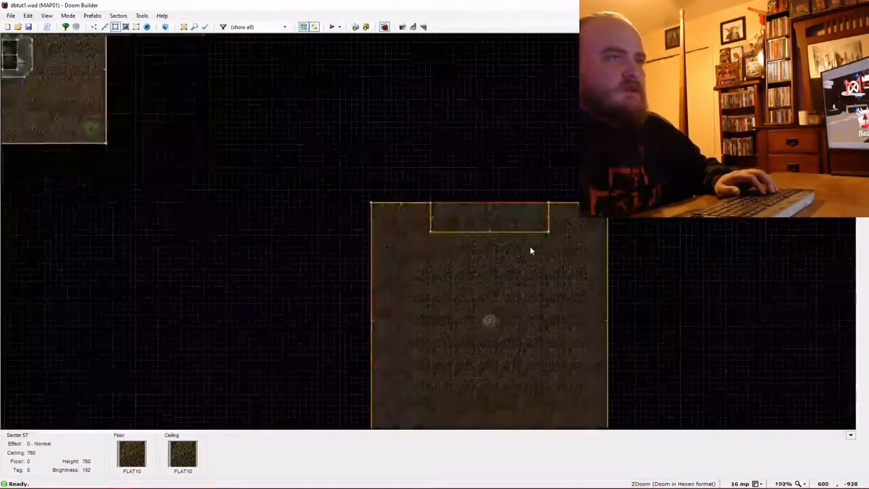
key(d)
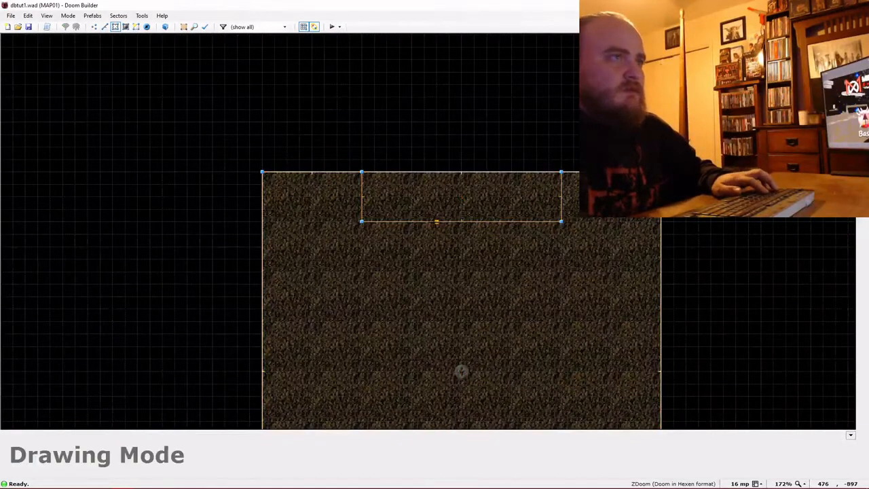
right_click(415, 226)
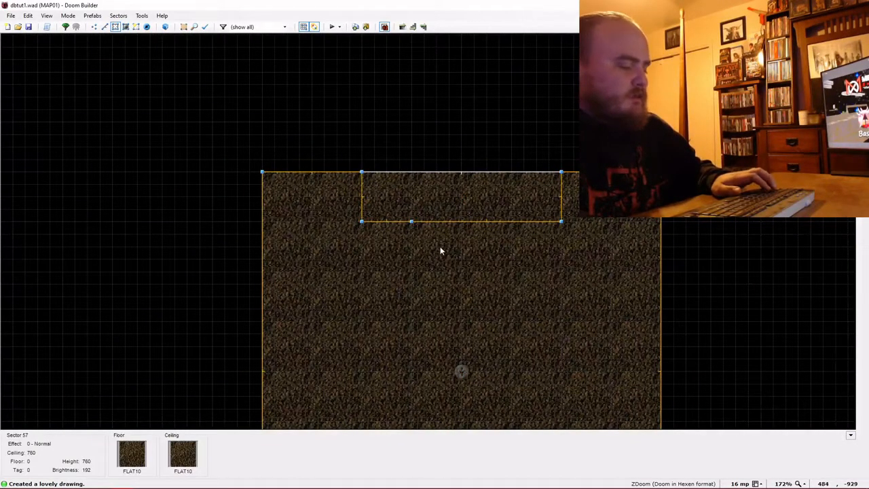
key(d)
right_click(506, 226)
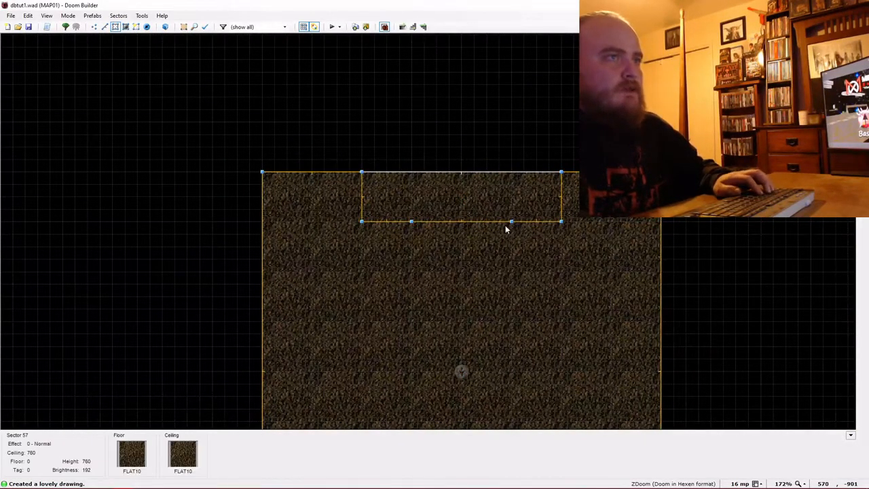
key(l)
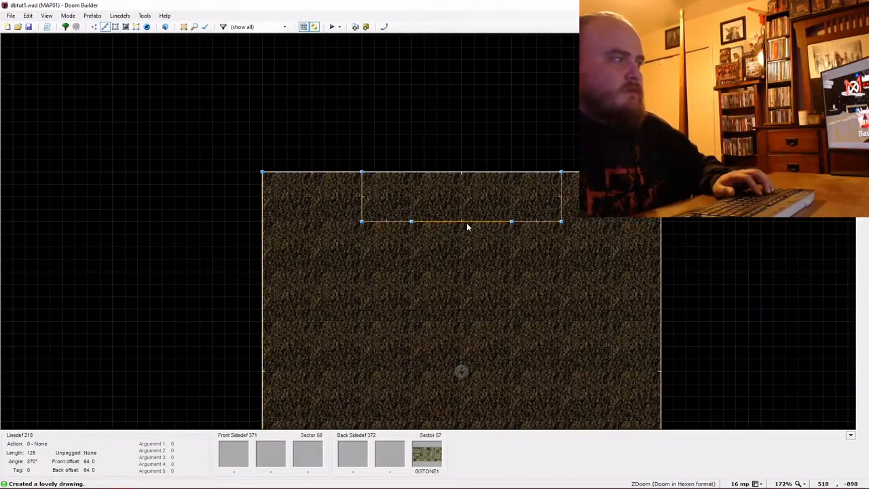
Draw a 128 by 32 rectangular sector inside the block, along the middle segment of its front line.
key(w)
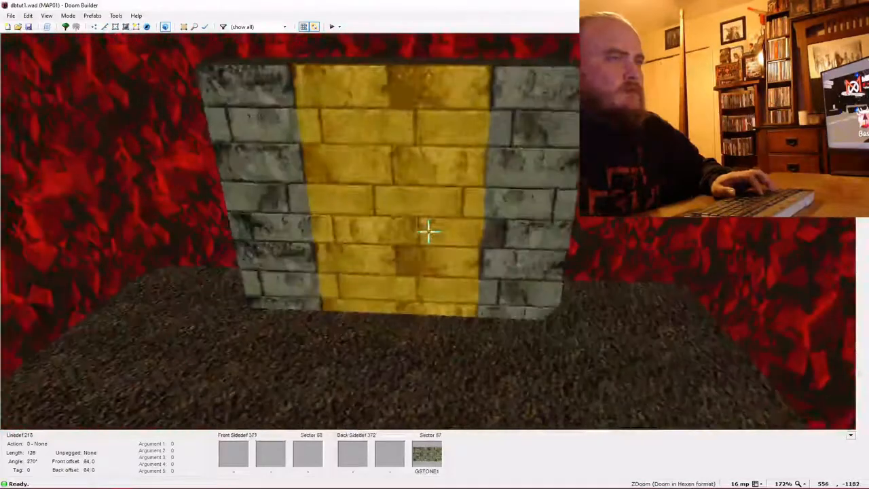
key(w)
key(d)
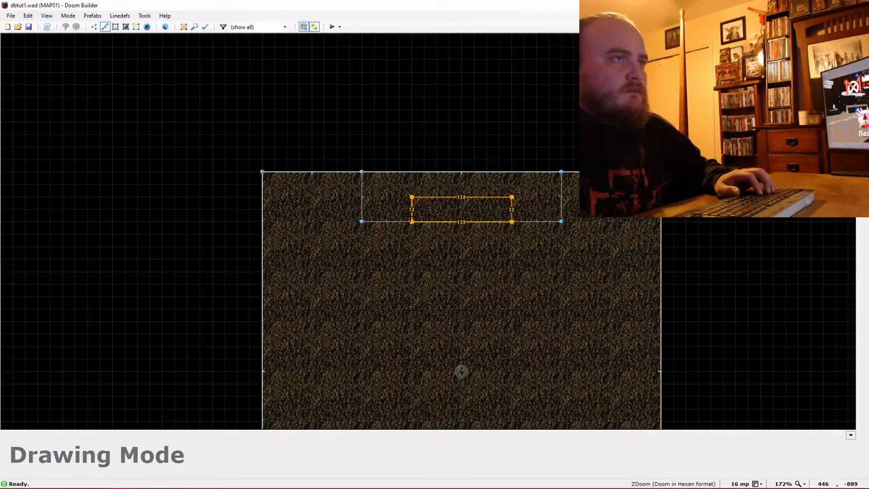
click(411, 218)
Lower the floor of the small sector inside the block to 64 in Visual Mode.
key(w)
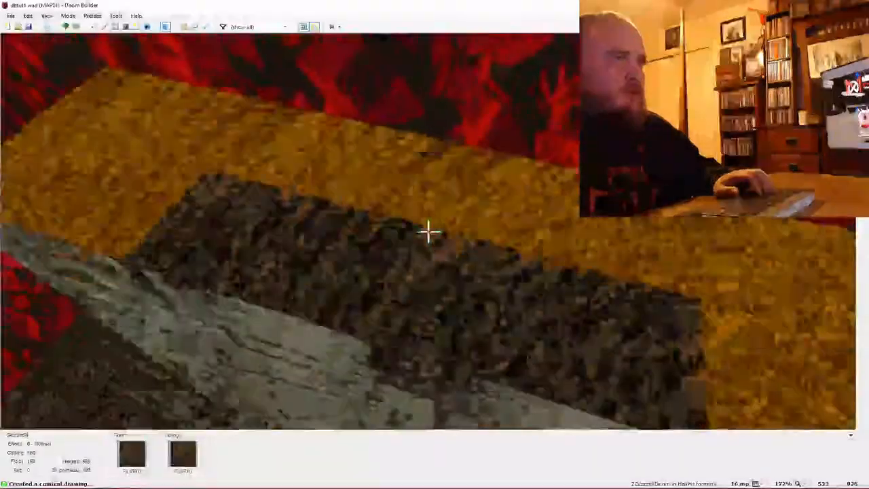
key(d)
scroll(428, 232, down, 3)
scroll(428, 232, down, 10)
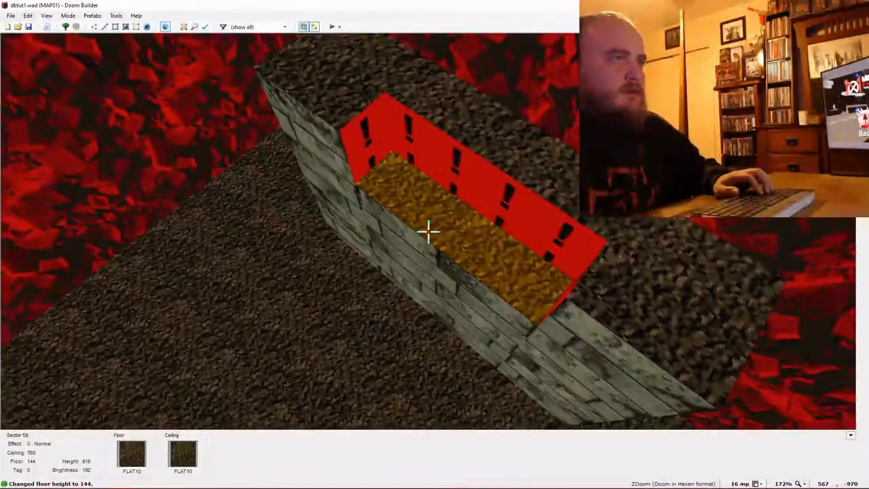
scroll(428, 232, down, 2)
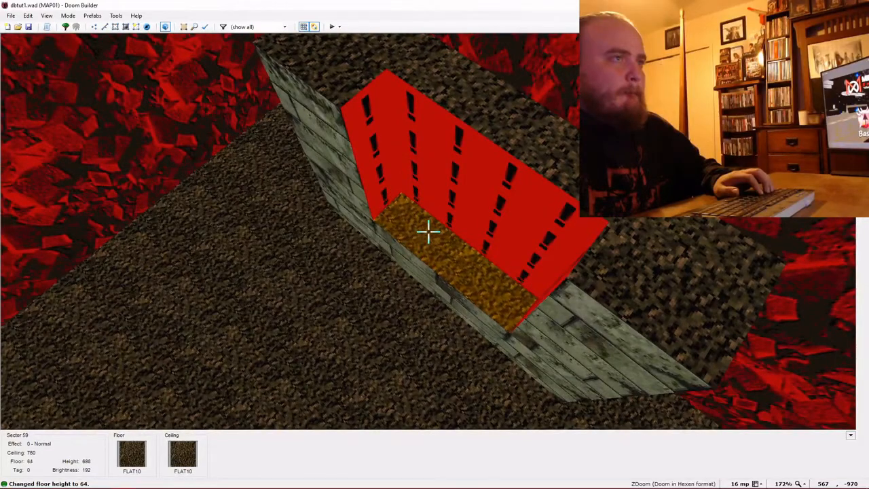
Apply the MARBFACE lower texture to the front side of the recess's back wall.
key(w)
key(s)
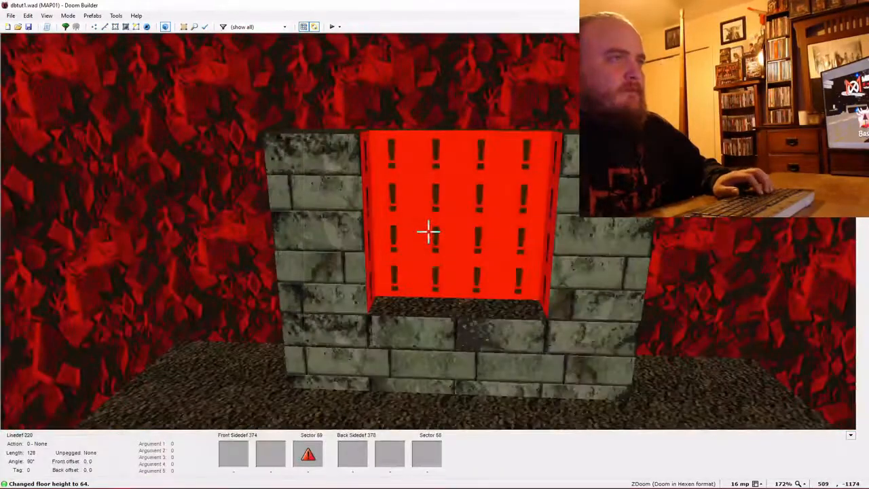
right_click(428, 231)
click(372, 151)
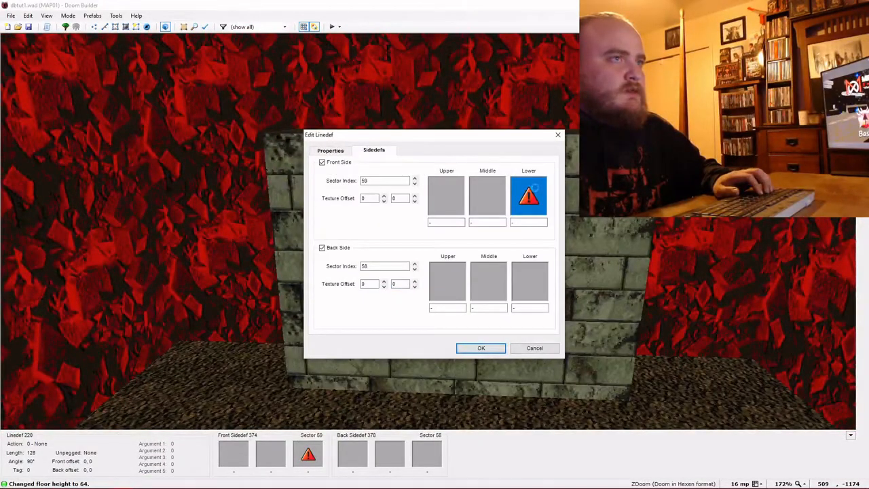
click(532, 194)
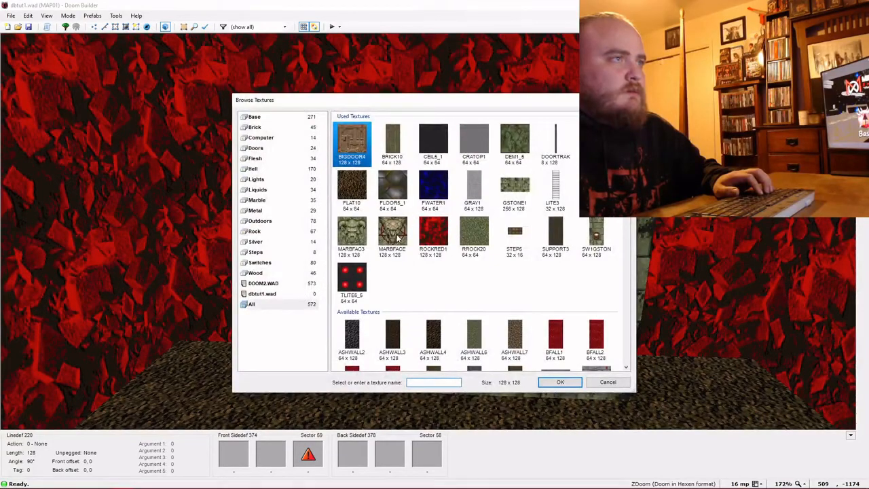
double_click(398, 237)
click(480, 348)
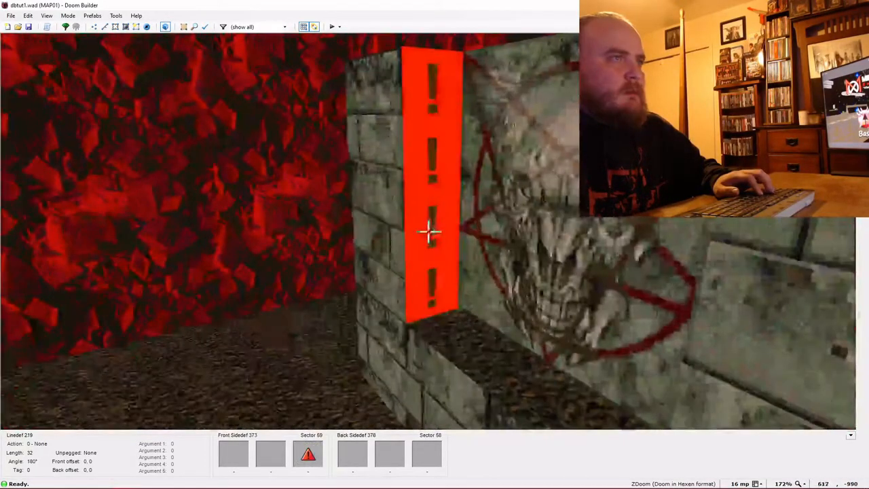
Texture the recess's two side walls with LITE3, copying it from one to the other, and view the block.
right_click(428, 231)
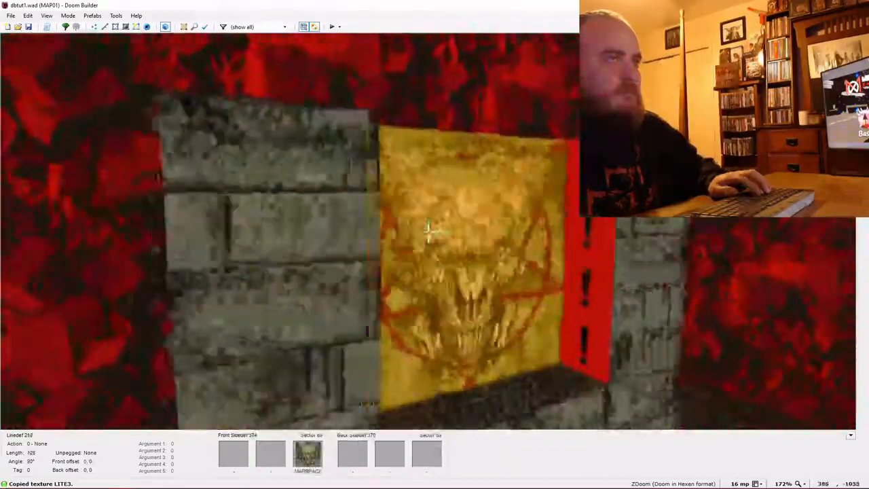
key(ctrl+v)
key(d)
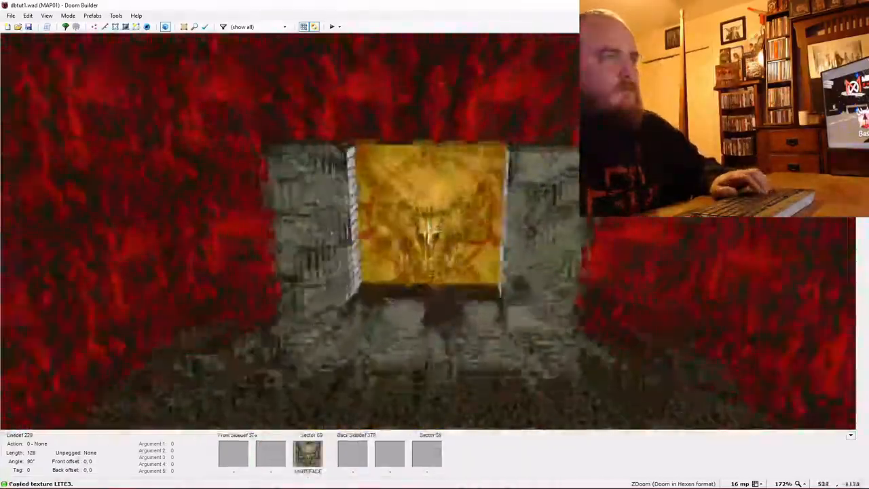
key(e)
key(d)
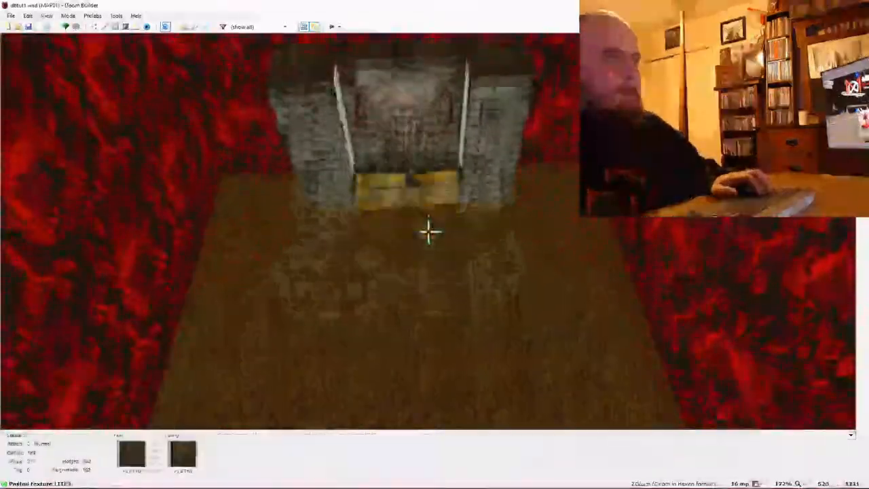
Test the map in-game to examine the block with the demon-face recess in the skybox, and quit the game.
key(e)
key(d)
key(w)
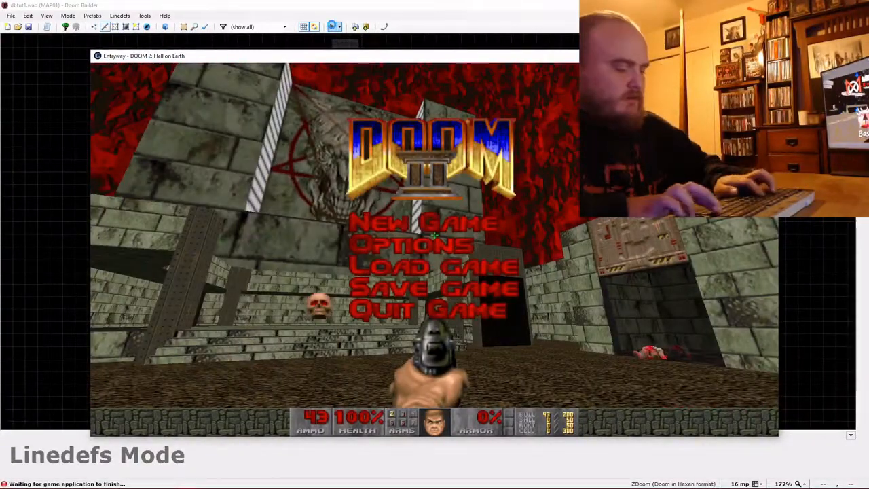
key(Return)
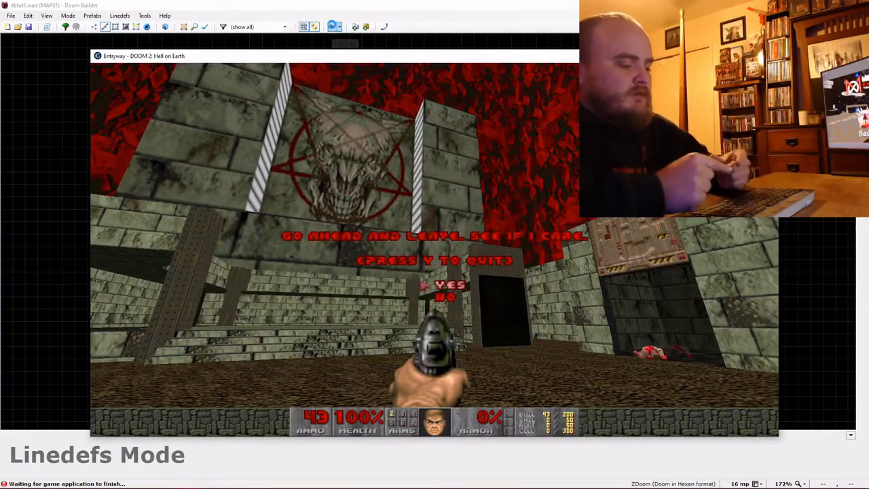
key(y)
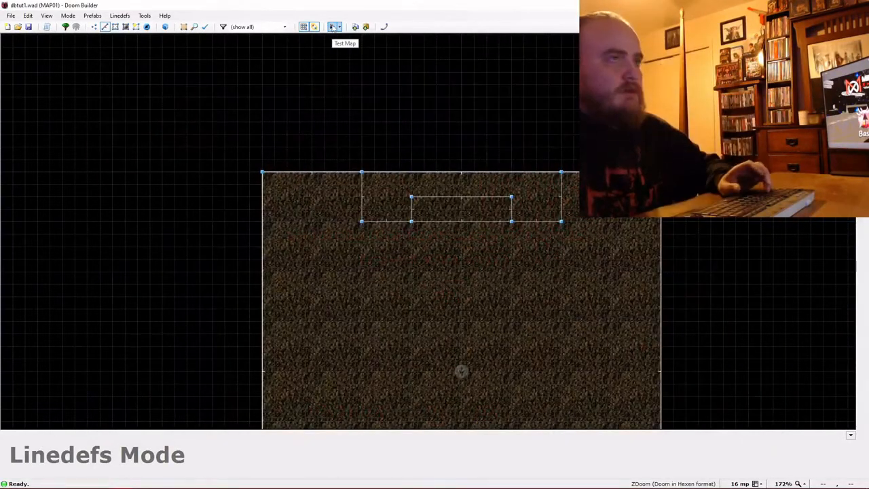
Raise the floors of the skybox block and its recess together in Visual Mode, bringing the block's floor height to 368.
key(s)
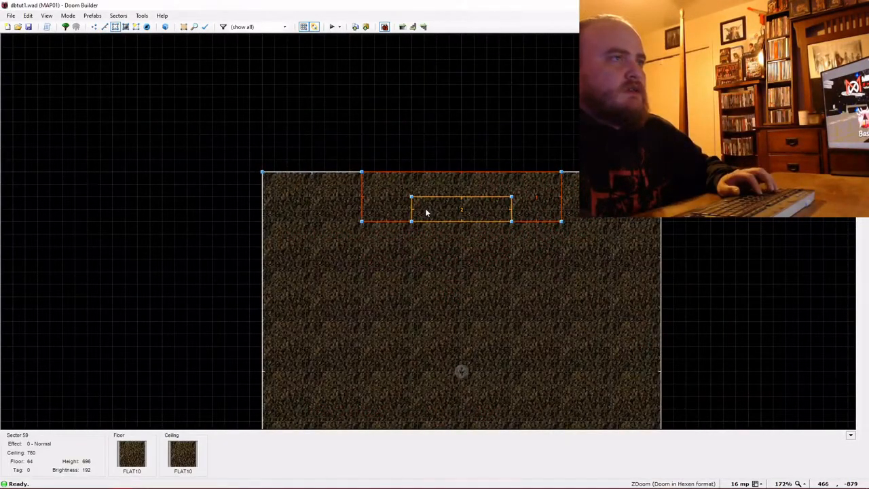
key(w)
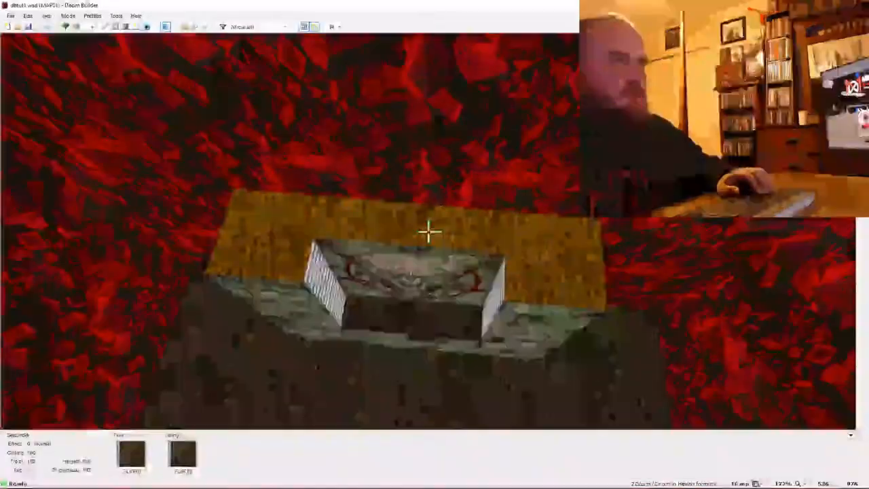
key(d)
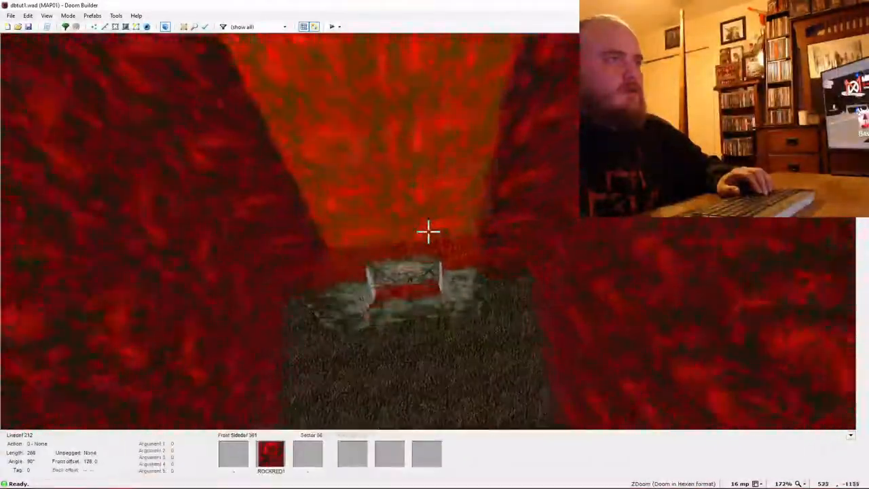
key(d)
key(e)
scroll(428, 231, up, 1)
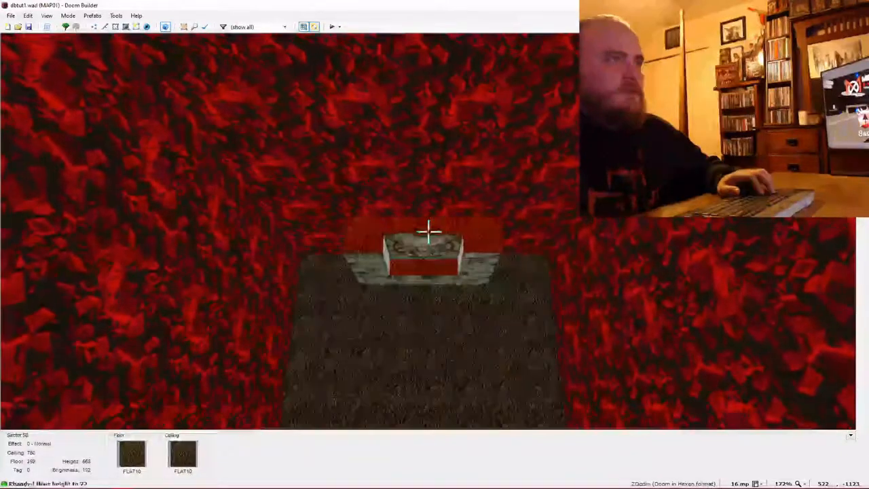
scroll(428, 231, up, 6)
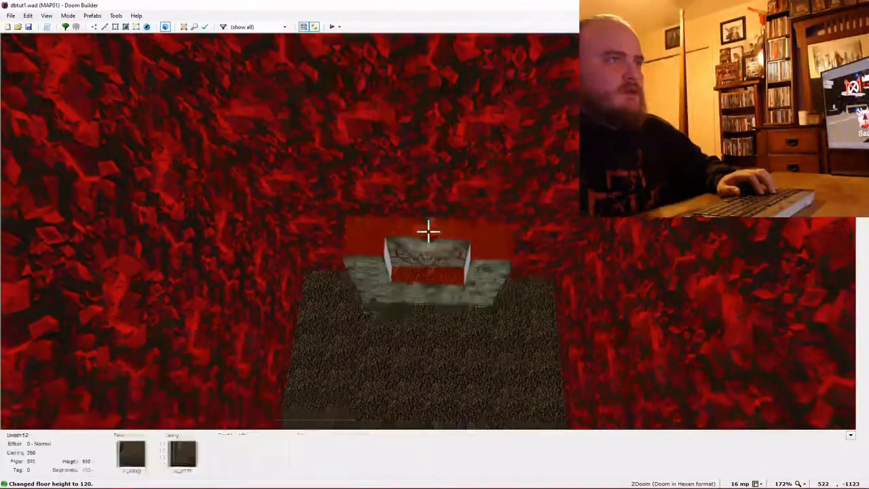
scroll(428, 231, up, 5)
scroll(428, 232, up, 8)
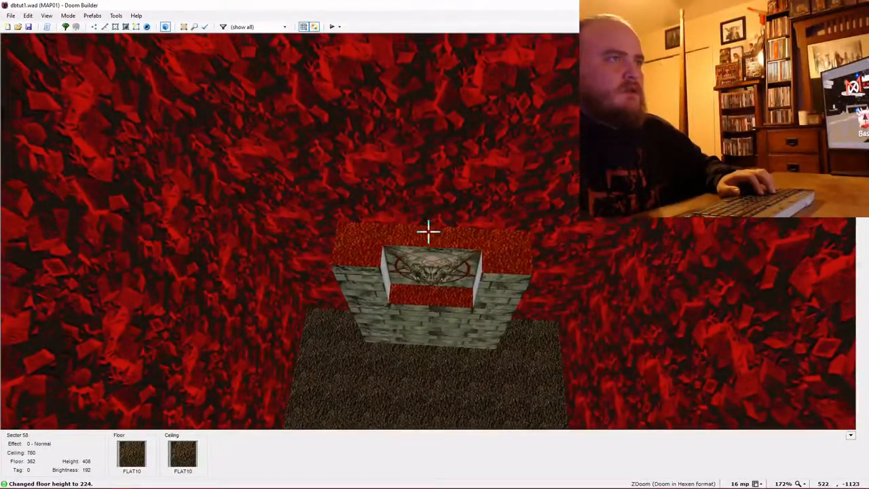
Test the map again, shoot the enemies near the doorway, examine the taller skybox tower over the walls, and quit the game.
key(q)
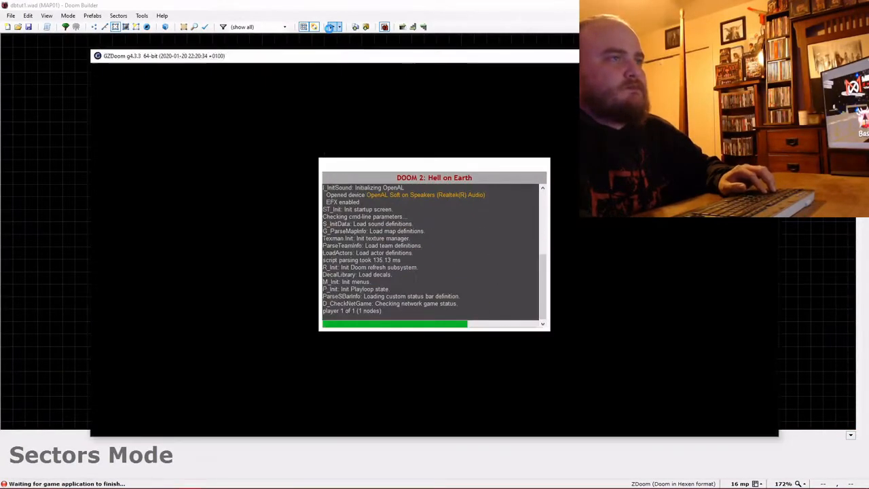
key(Left)
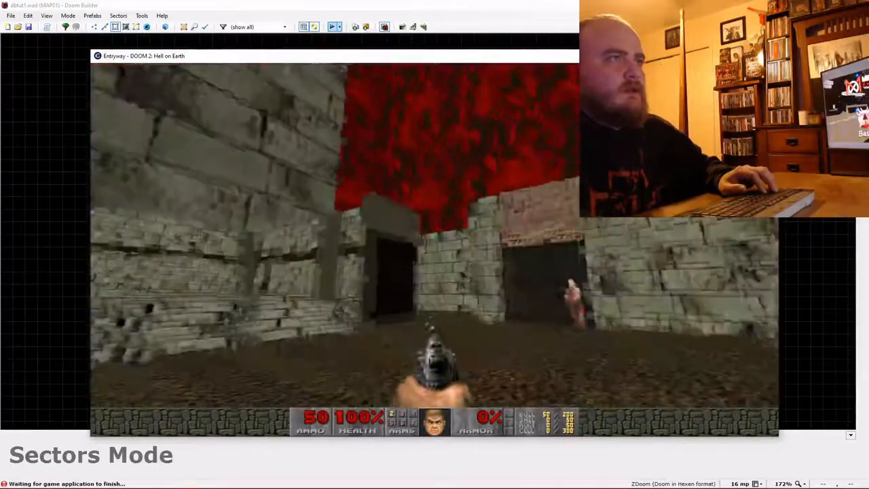
click(435, 234)
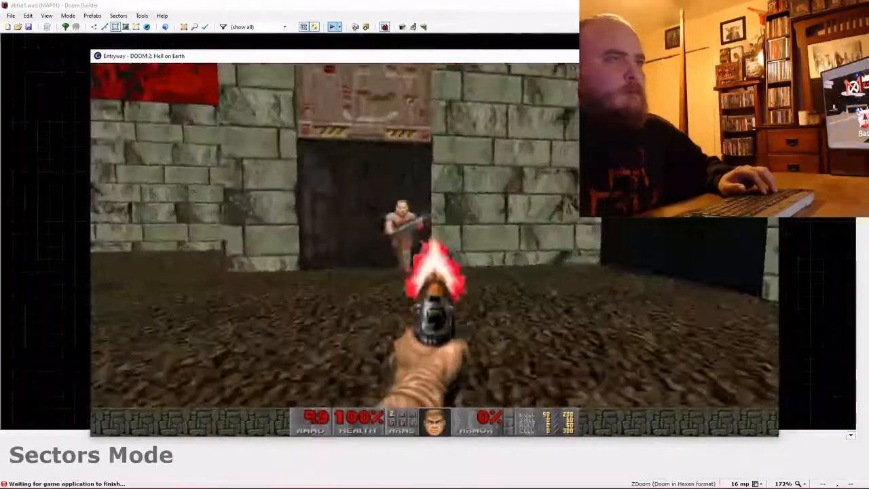
click(435, 235)
click(434, 235)
key(s)
click(434, 234)
click(435, 235)
click(435, 235)
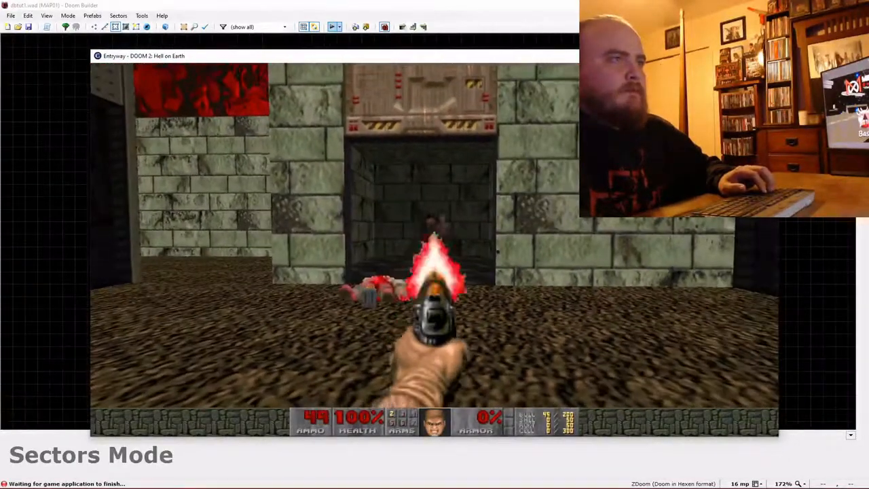
click(434, 235)
click(434, 235)
click(435, 234)
key(w)
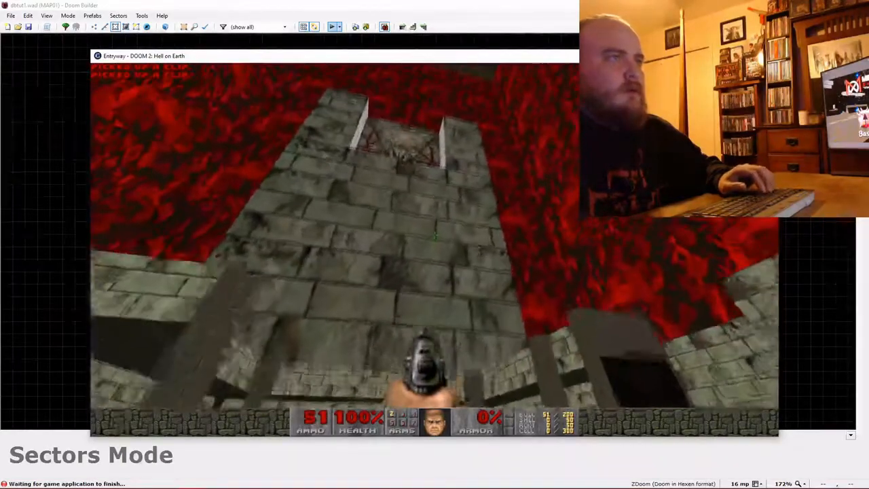
key(Escape)
key(Return)
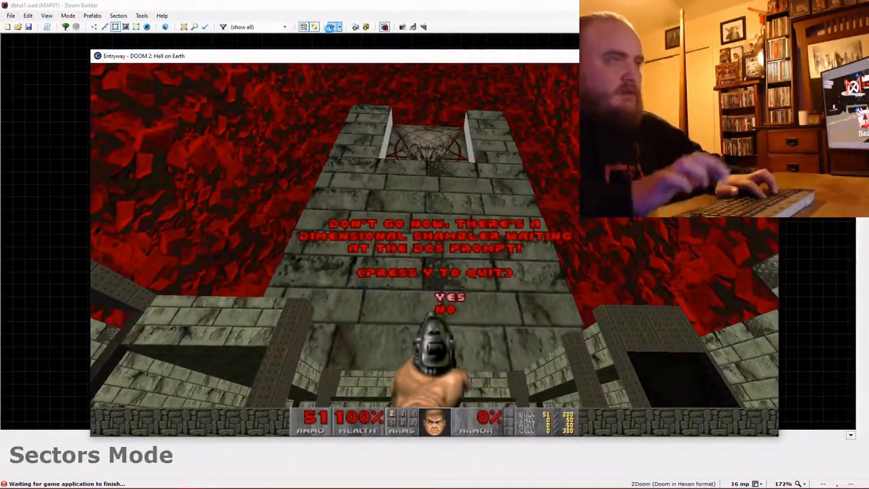
key(y)
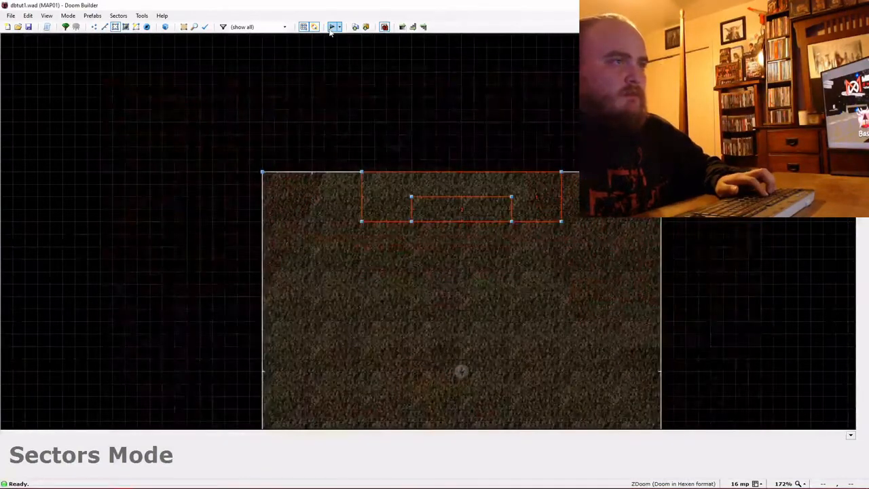
Move the Skybox Viewpoint thing straight south, to just inside the skybox room's south wall.
key(Down)
key(Down)
key(Down)
key(Down)
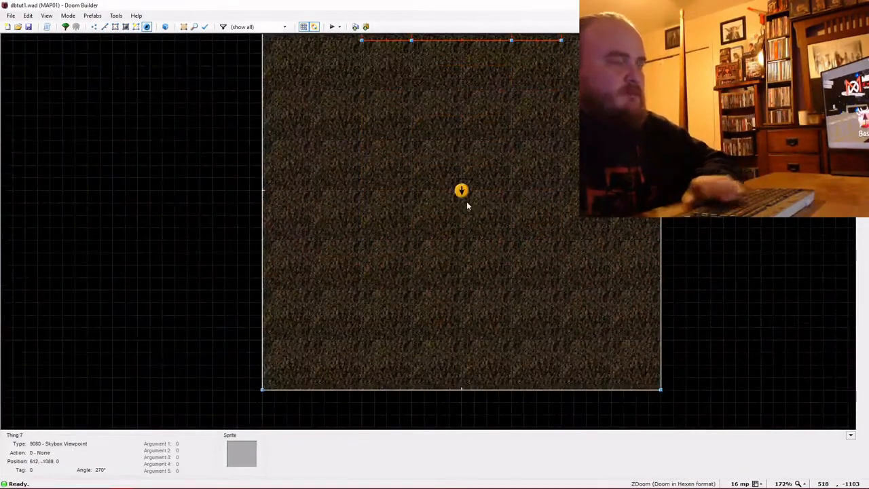
drag(466, 202, 463, 209)
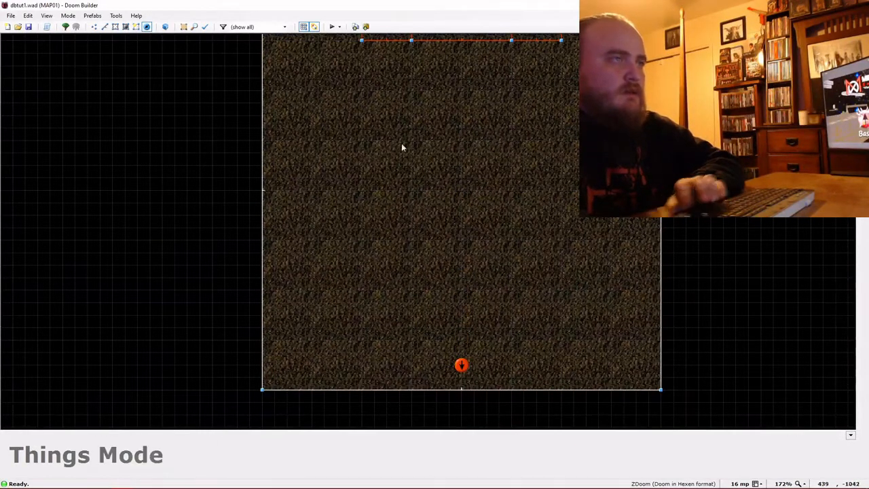
Draw a 256 by 192 rectangular sector directly in front of the tower, sharing the tower's full front line.
key(Up)
key(Up)
key(Up)
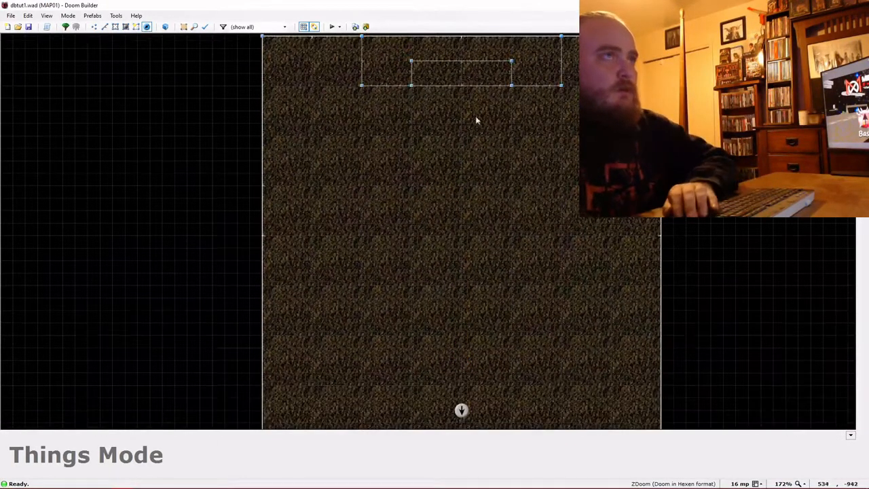
key(d)
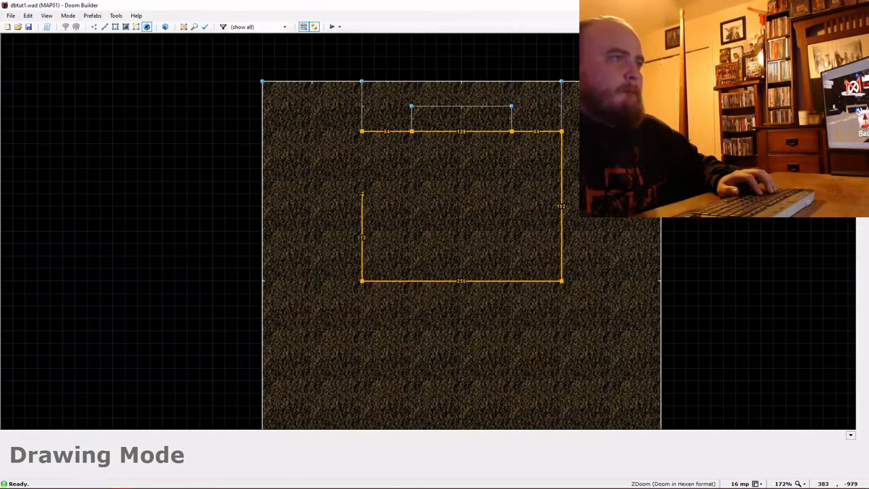
click(362, 132)
Raise the new sector's floor in Visual Mode into a platform below the recess, and texture its sides with GSTONE1 copied from the tower.
key(w)
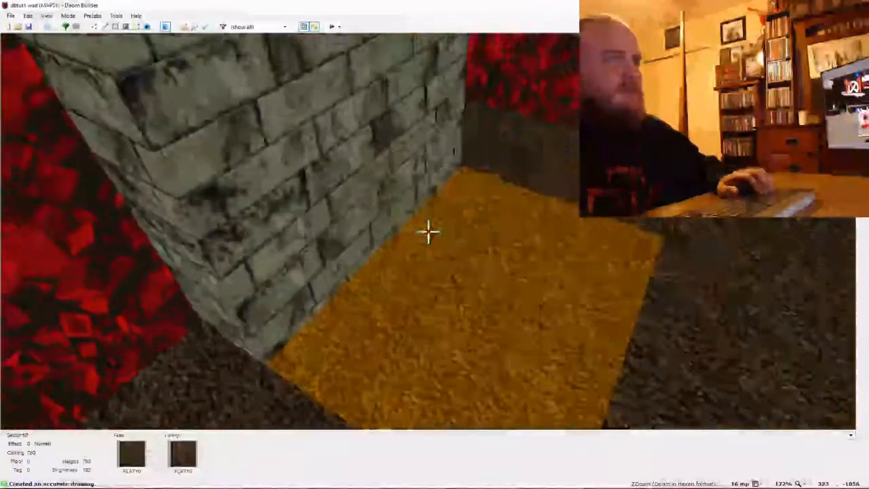
scroll(428, 232, up, 6)
scroll(428, 232, up, 9)
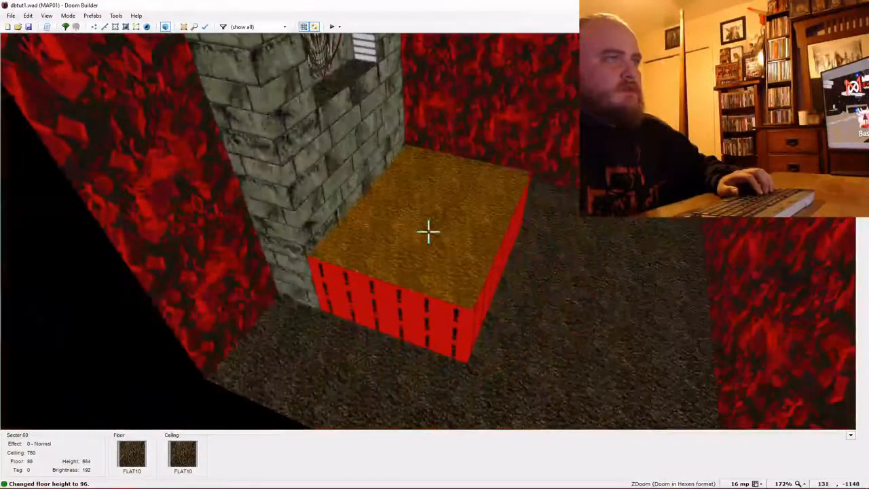
scroll(428, 232, up, 3)
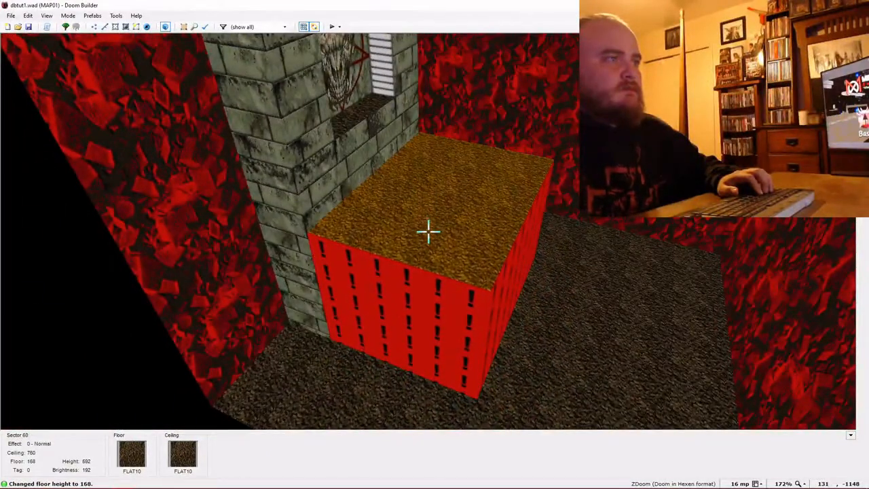
scroll(428, 232, up, 2)
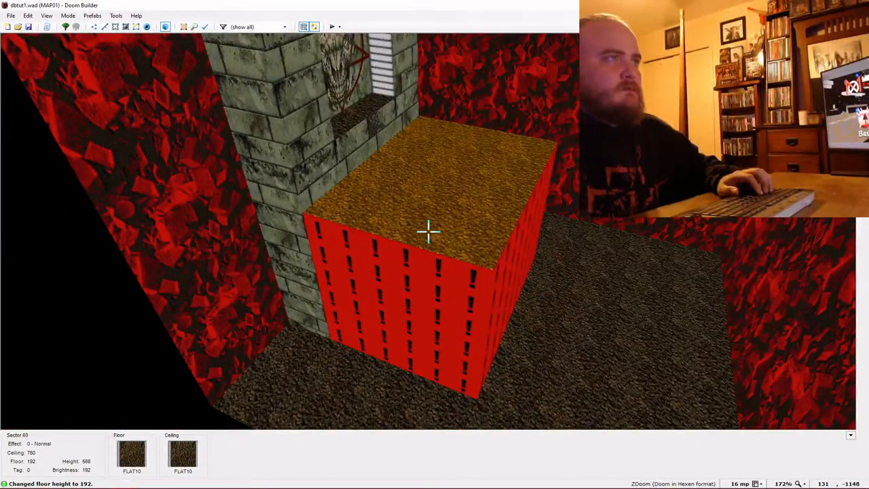
scroll(428, 232, down, 3)
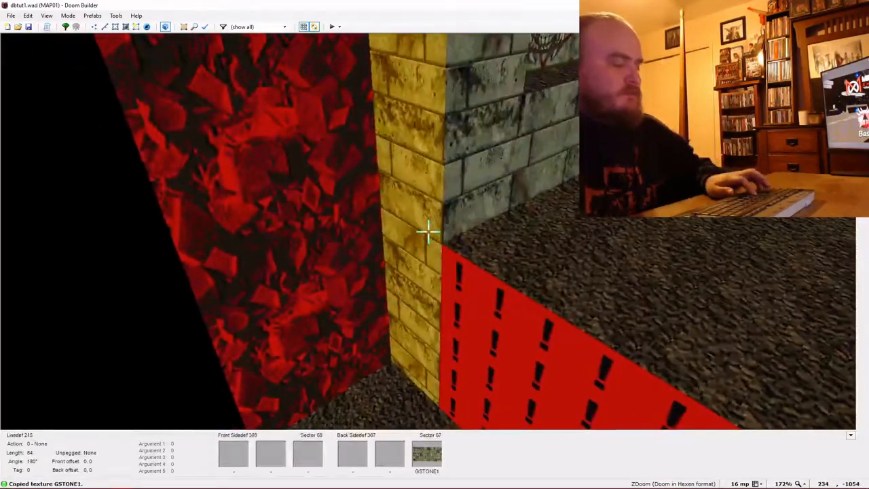
key(ctrl+v)
key(ctrl+v)
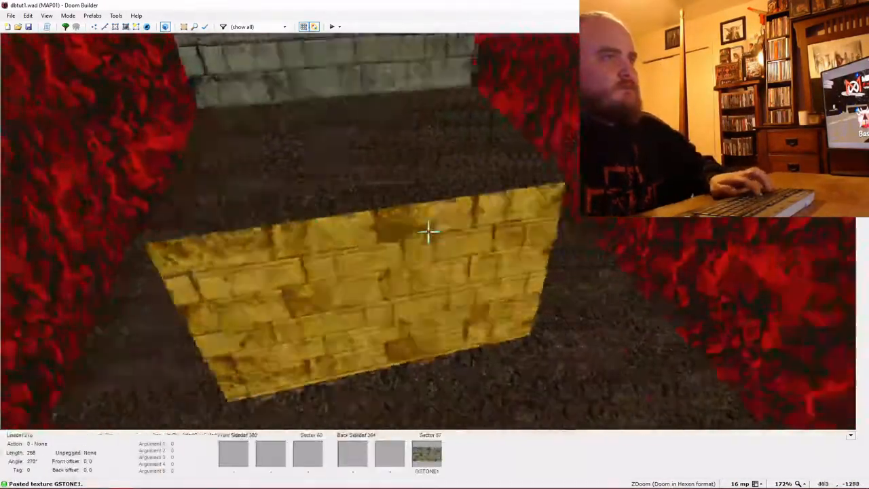
Test the map in-game to examine the skybox tower with its front platform, shooting the enemy on the way, and quit the game.
key(t)
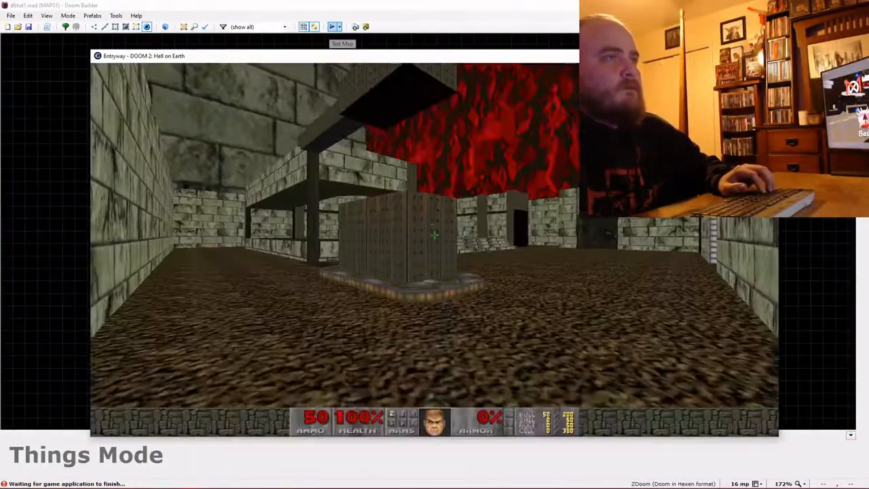
key(d)
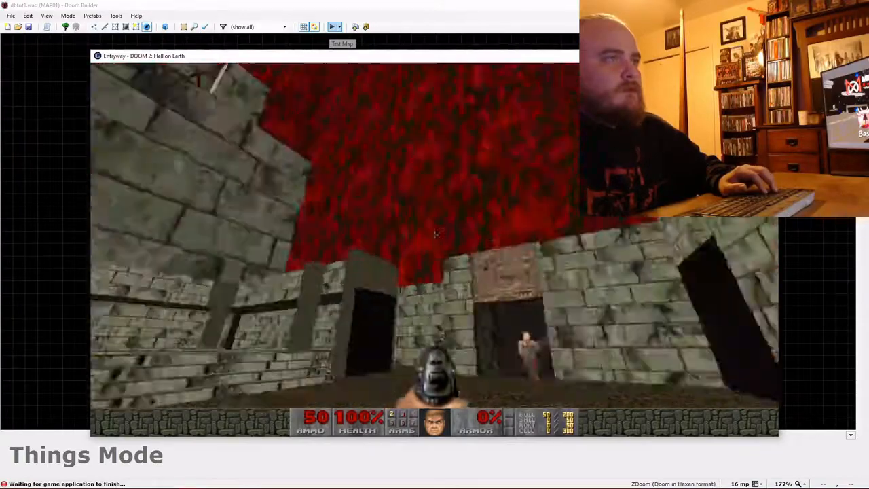
key(w)
click(434, 234)
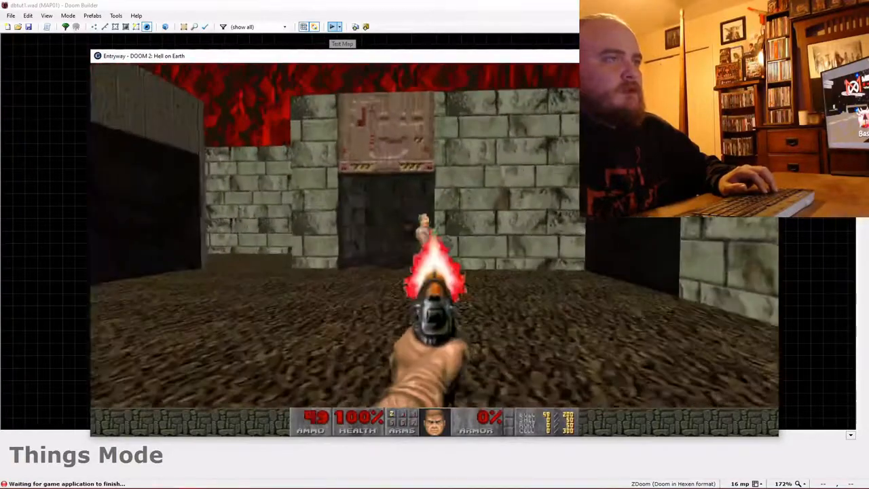
click(434, 235)
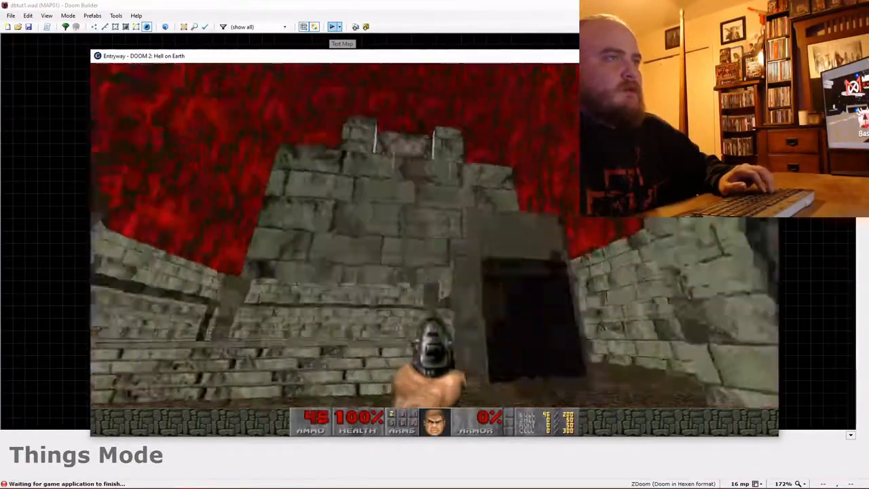
key(Escape)
key(Up)
key(Return)
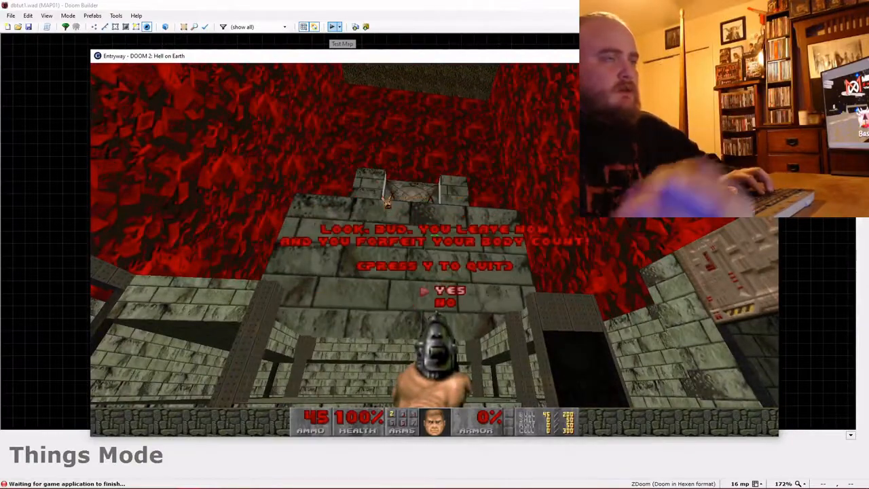
key(y)
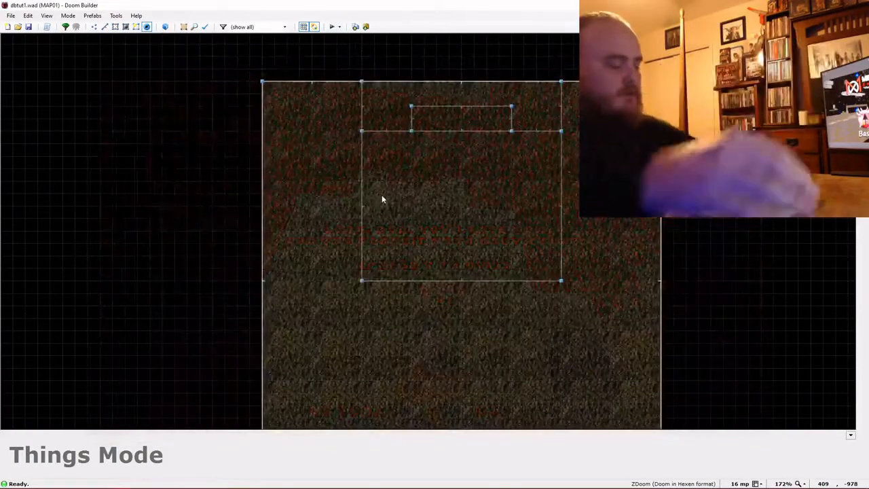
Move the tower, recess and platform sectors together about 288 units north, away from the Skybox Viewpoint, stretching the skybox room with them.
scroll(419, 257, down, 6)
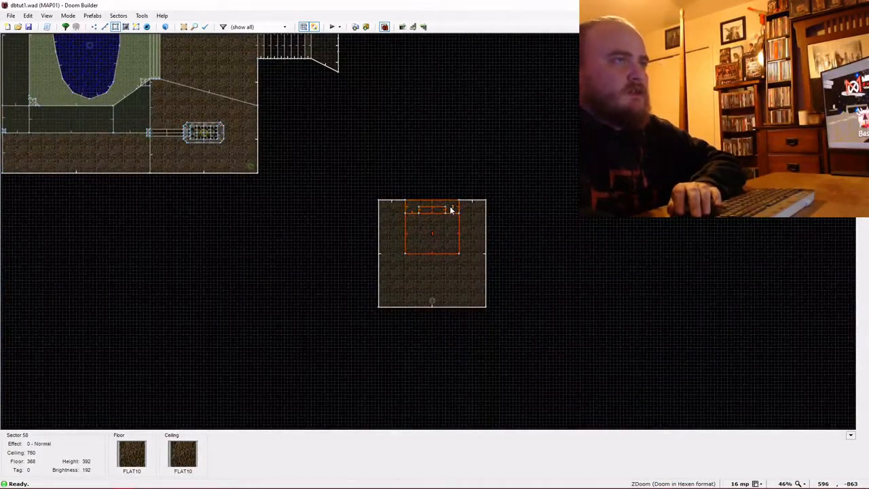
drag(452, 209, 448, 196)
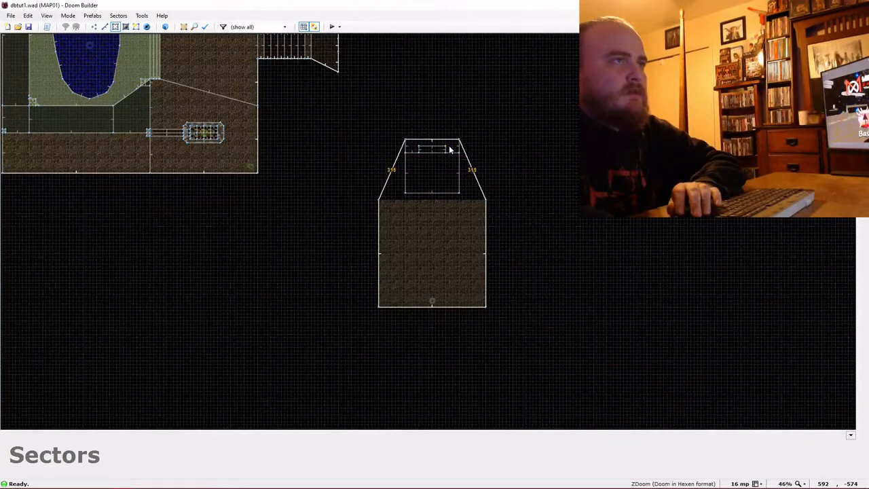
right_drag(449, 145, 448, 145)
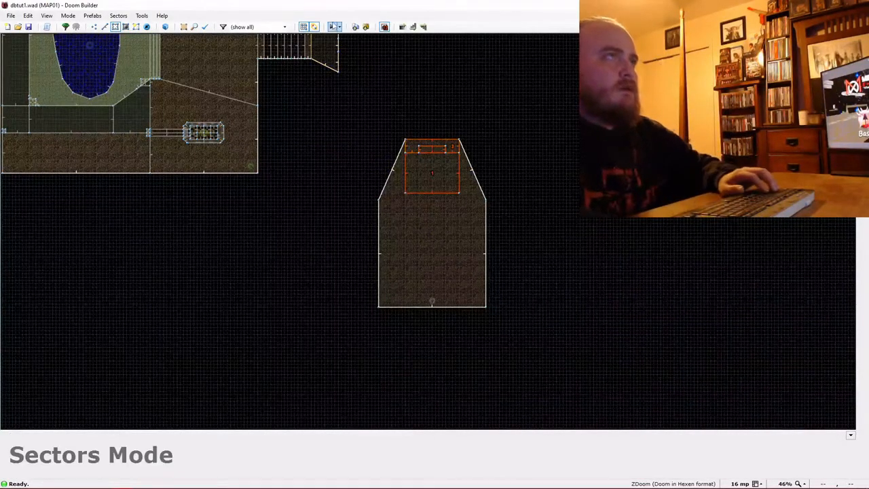
Test the map in-game to examine how distant the moved skybox tower looks, shooting the enemy on the way, and quit the game.
click(333, 26)
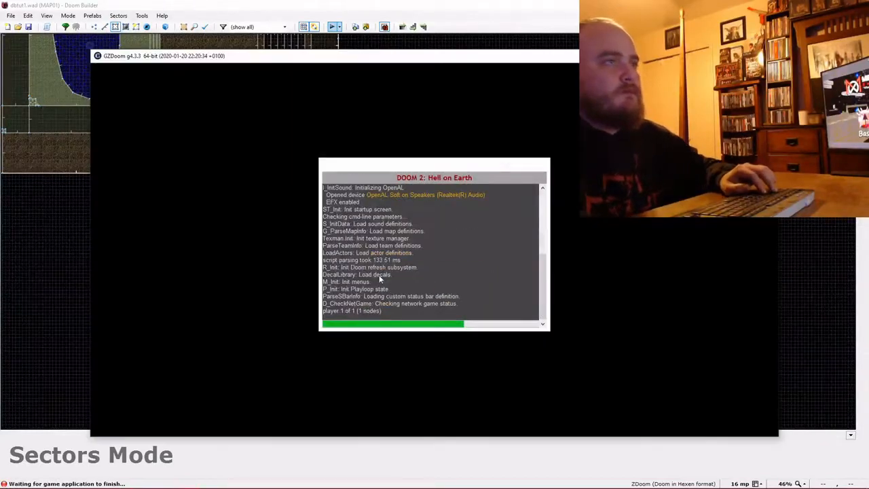
key(w)
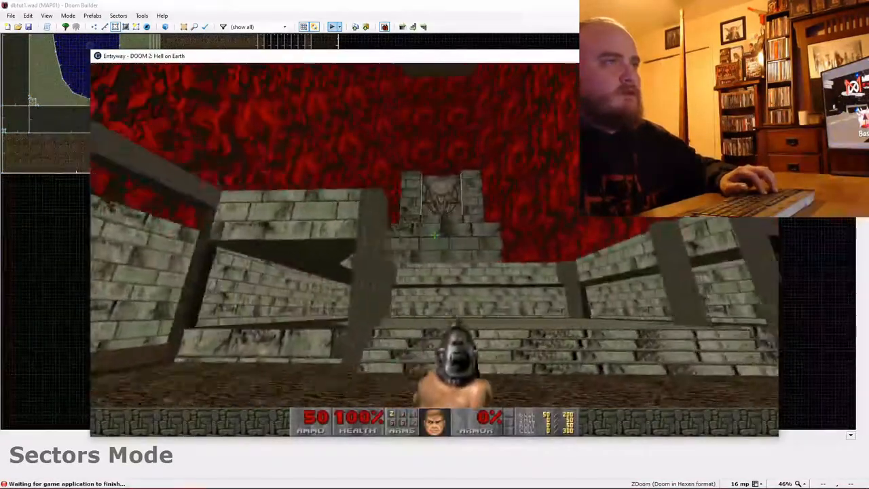
key(w)
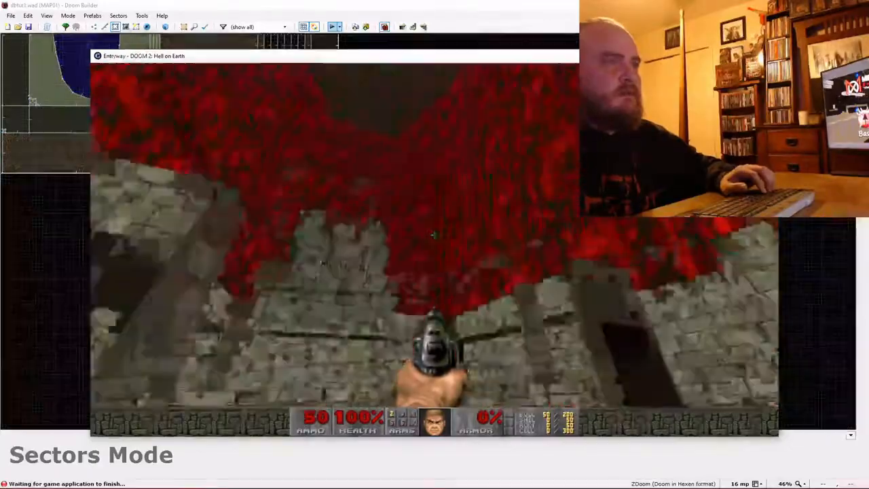
key(w)
click(435, 235)
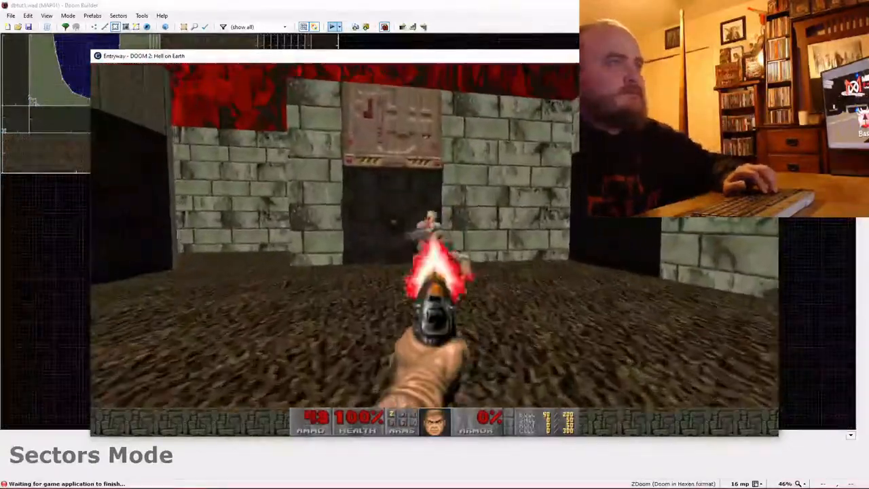
key(w)
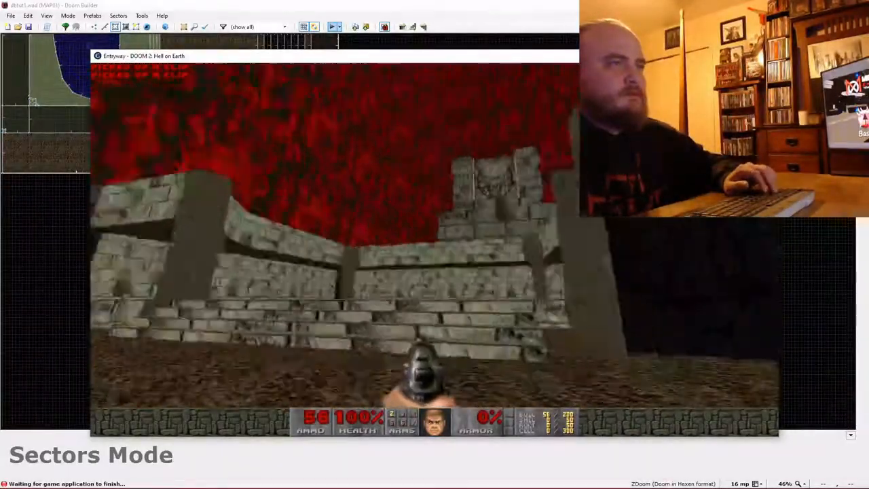
key(w)
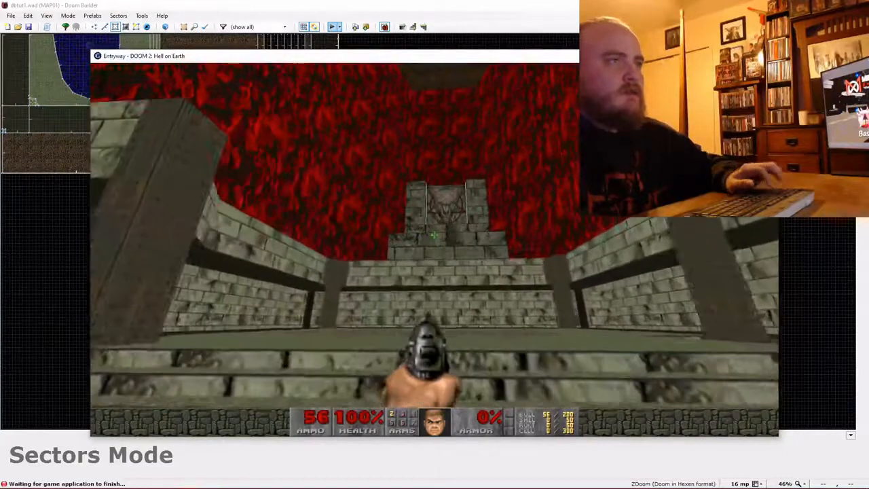
key(Escape)
key(Up)
key(Return)
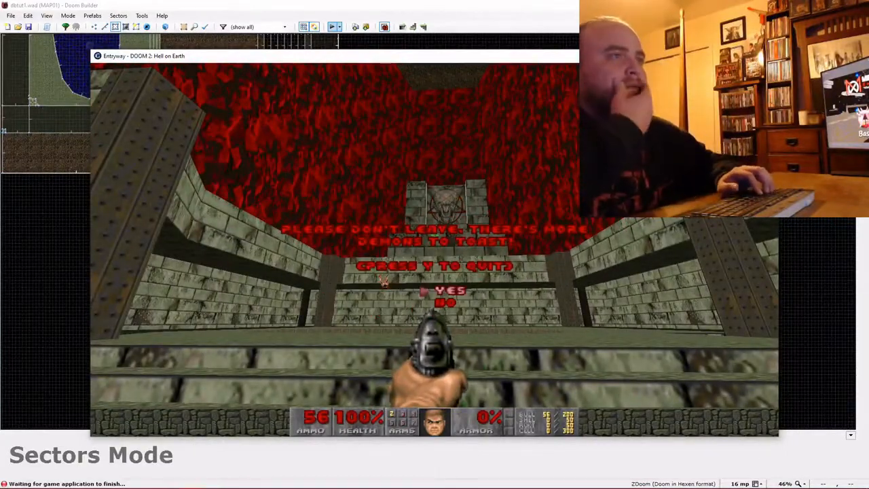
key(y)
Divide the platform in front of the tower into six strips, each 256 wide and 32 units deep, with lines parallel to the tower's front.
key(w)
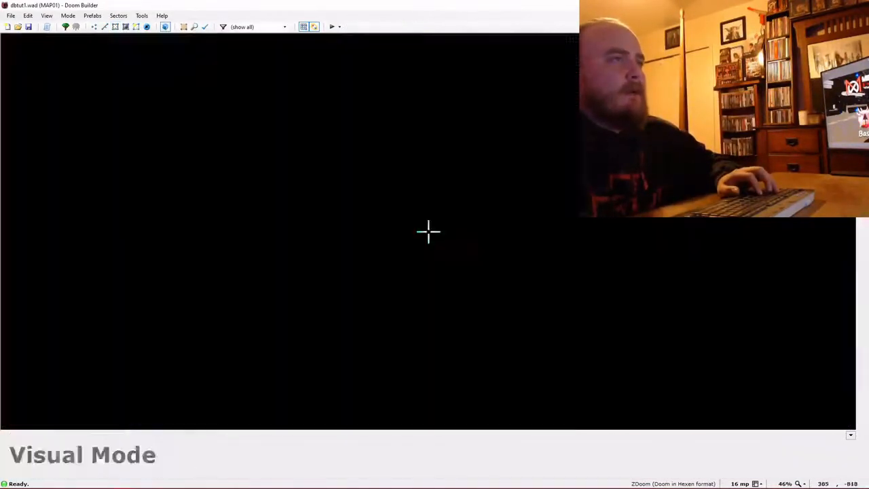
key(e)
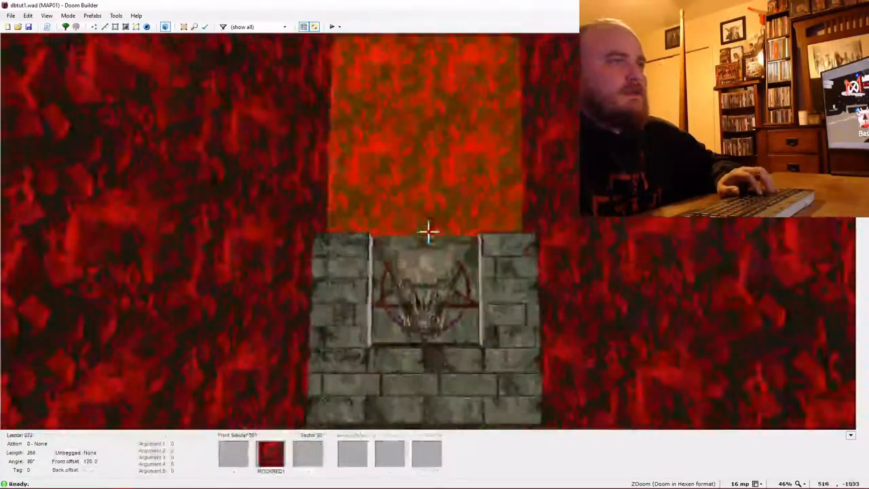
key(e)
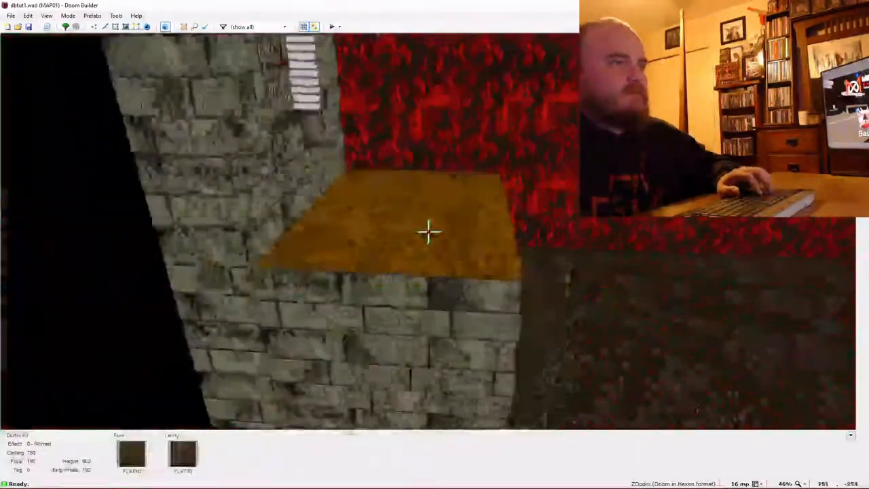
key(w)
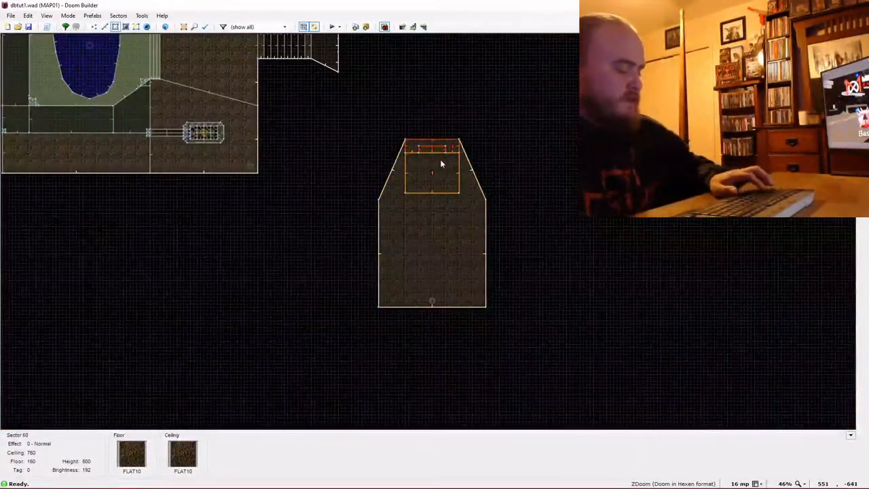
key(d)
scroll(418, 139, up, 6)
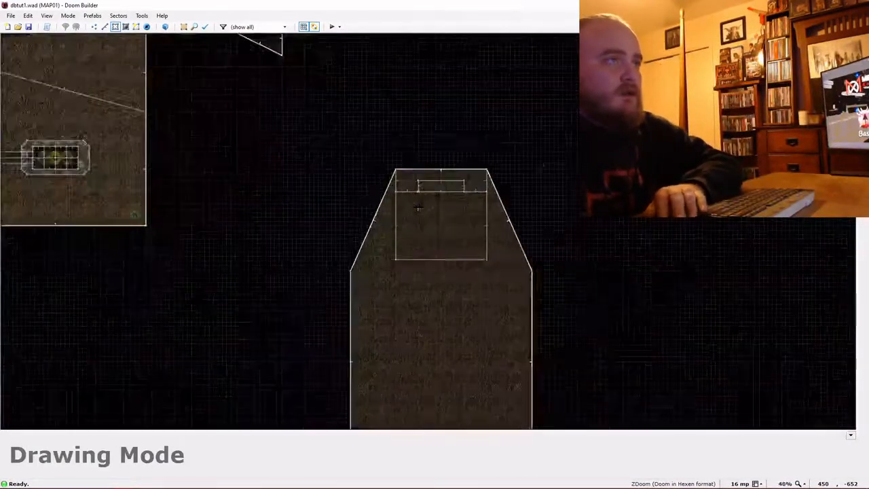
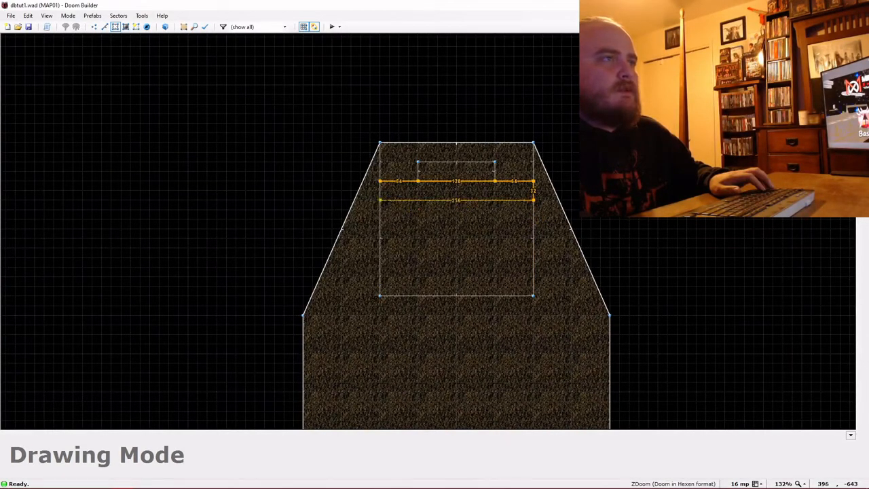
key(Return)
key(d)
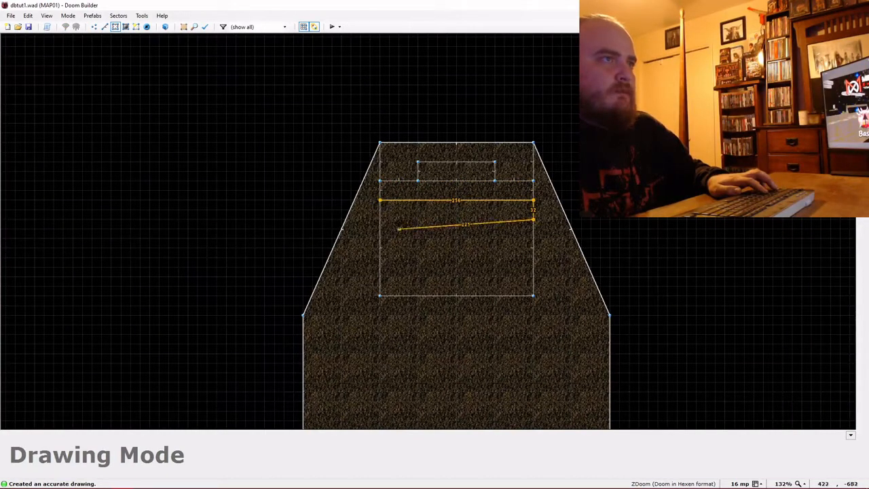
click(379, 219)
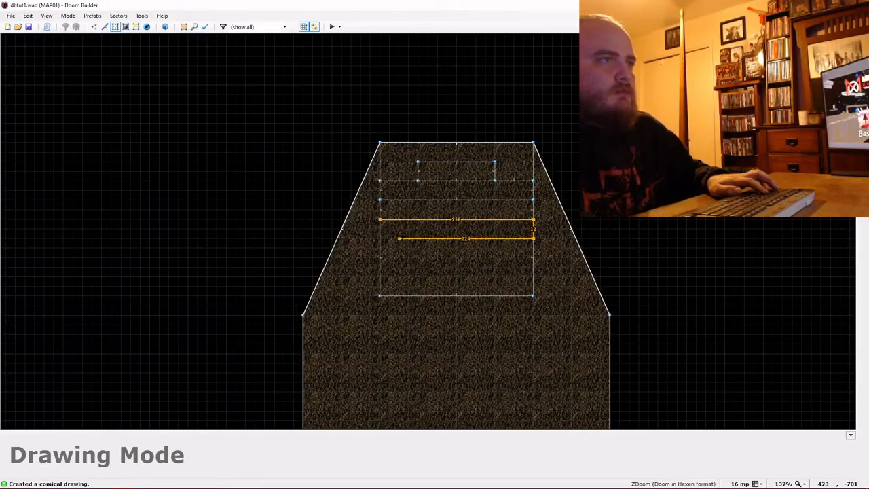
click(379, 238)
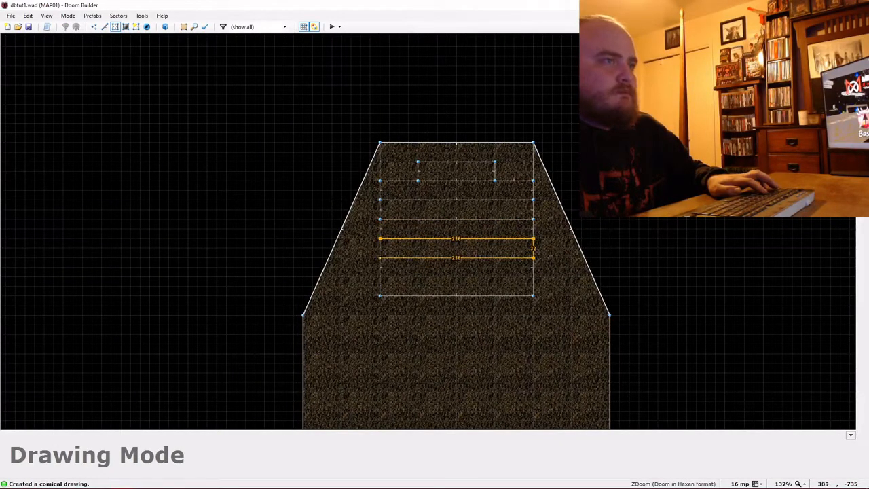
click(378, 257)
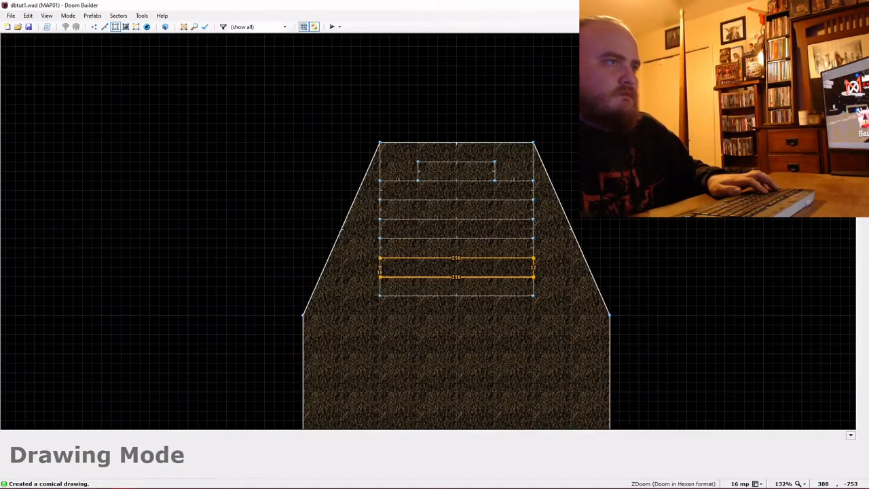
click(379, 276)
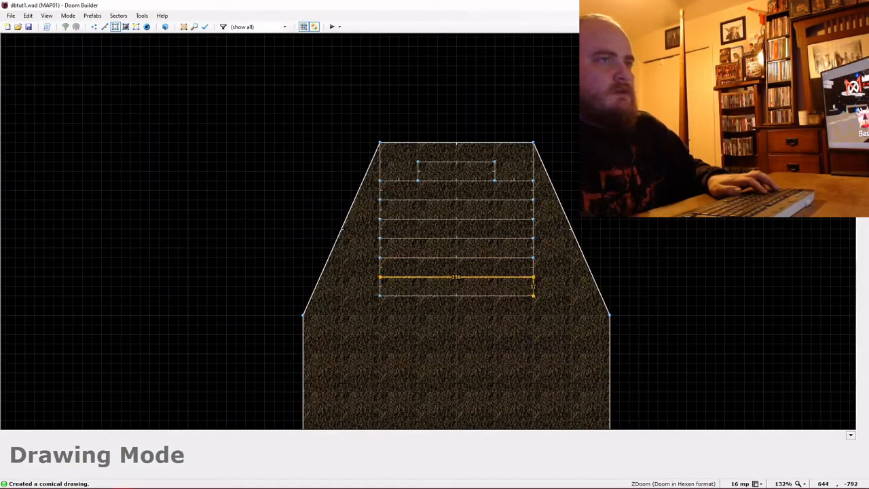
click(379, 296)
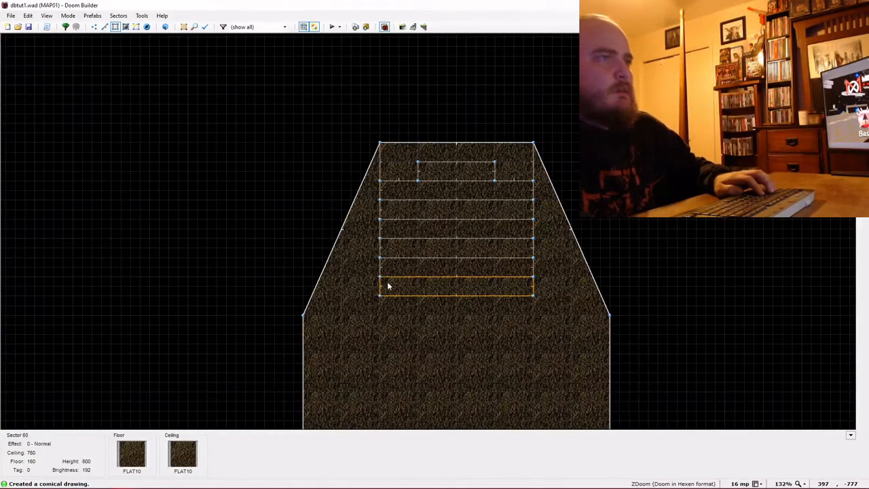
Lower the strips in Visual Mode into descending steps away from the tower, with floor heights of 152, 144, 136, 128 and 120.
key(w)
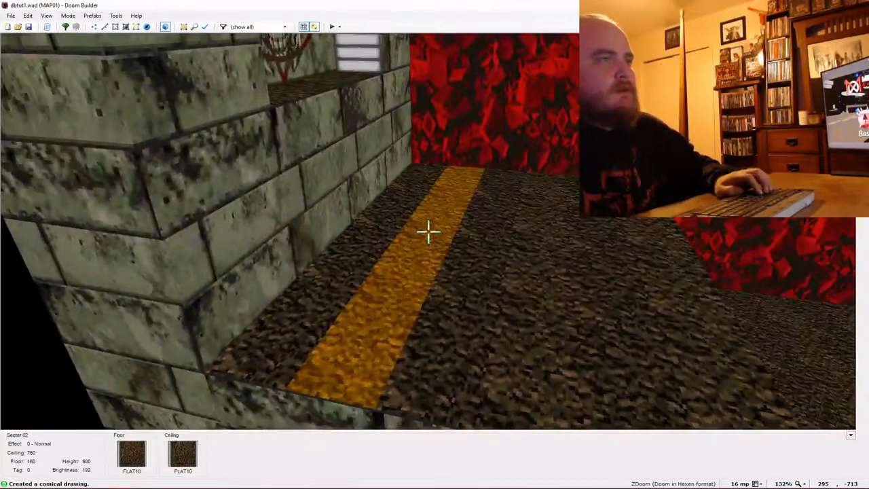
scroll(428, 232, down, 1)
scroll(428, 231, down, 2)
scroll(429, 232, down, 3)
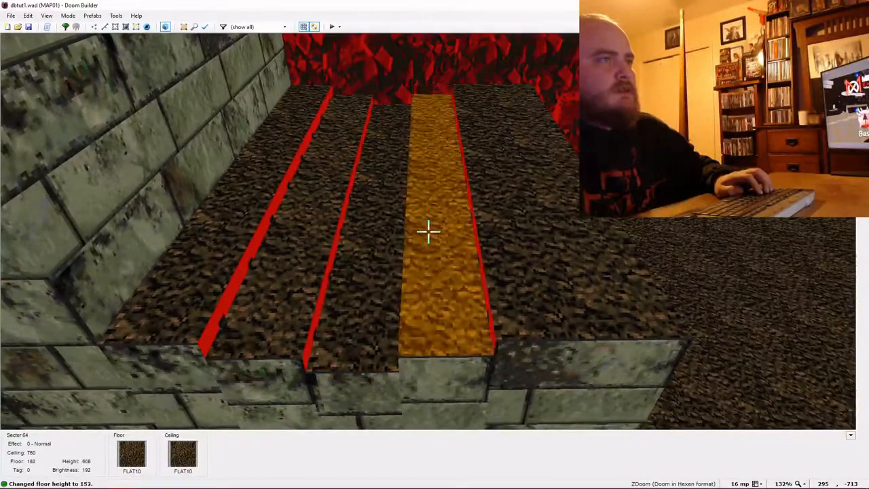
scroll(428, 231, down, 2)
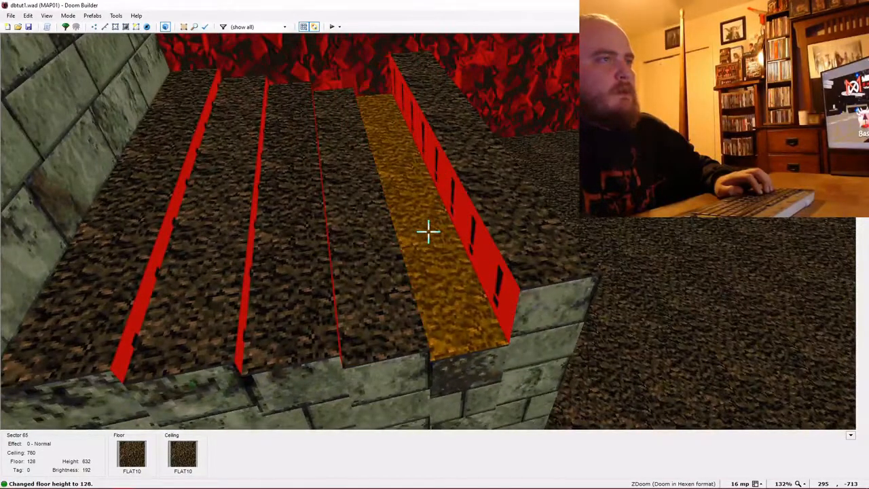
scroll(428, 232, down, 3)
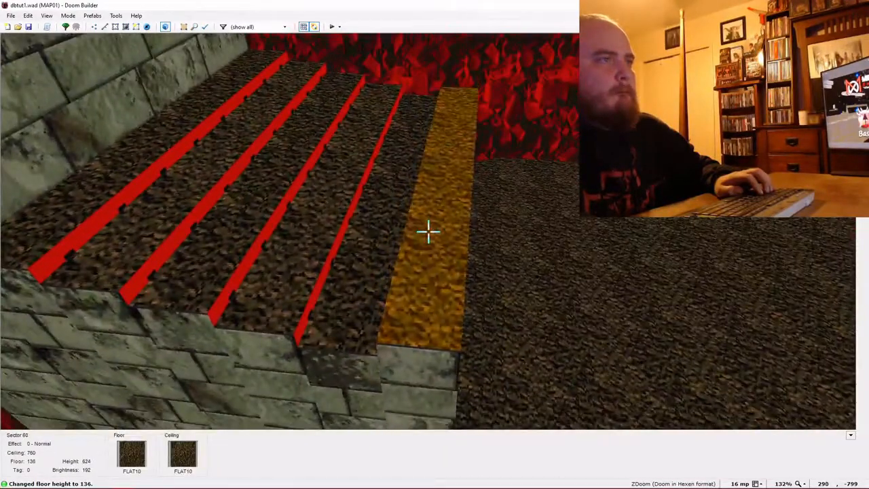
Set the lower texture of the staircase's front face to SUPPORT3 and copy it onto the step risers missing a texture.
key(f)
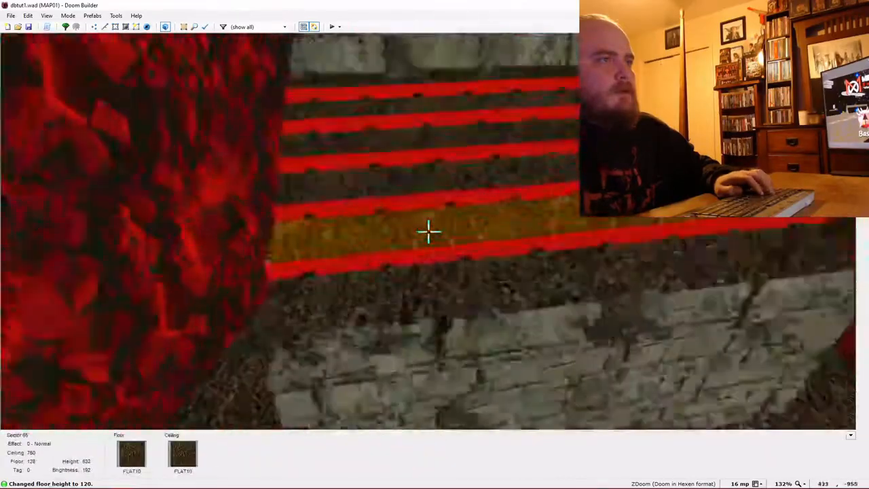
key(d)
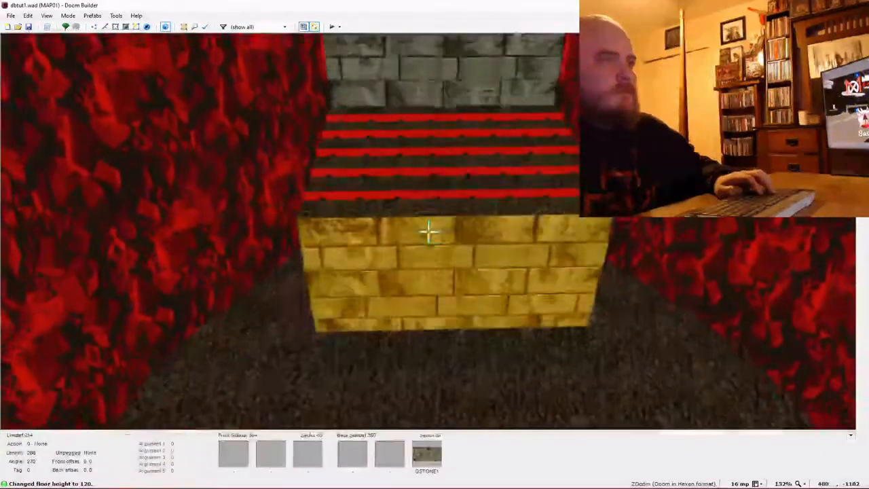
right_click(428, 232)
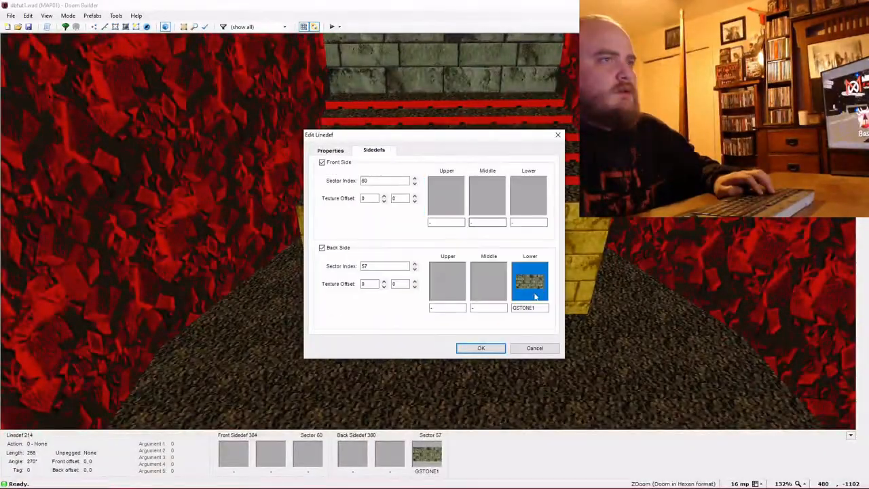
click(535, 296)
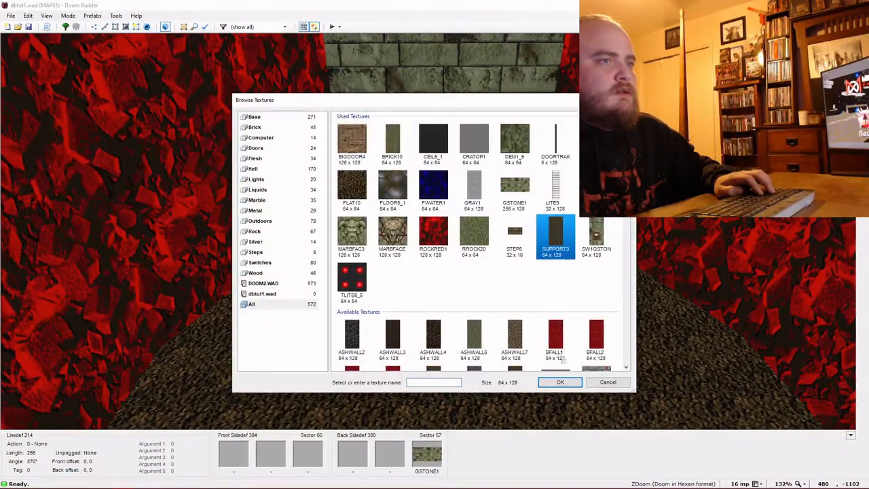
click(560, 382)
click(492, 351)
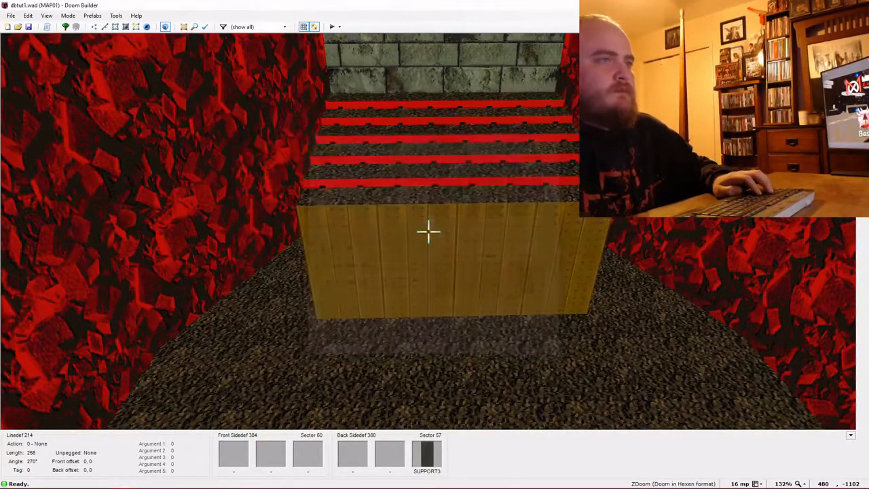
key(ctrl+c)
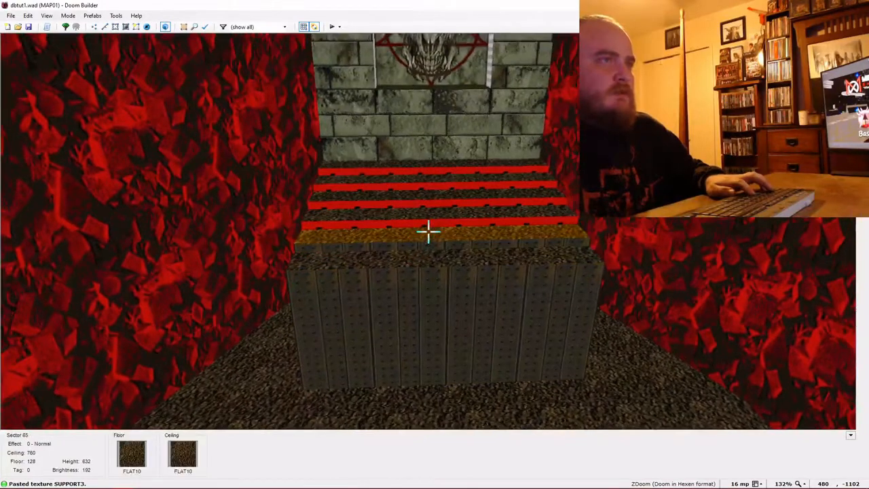
key(ctrl+v)
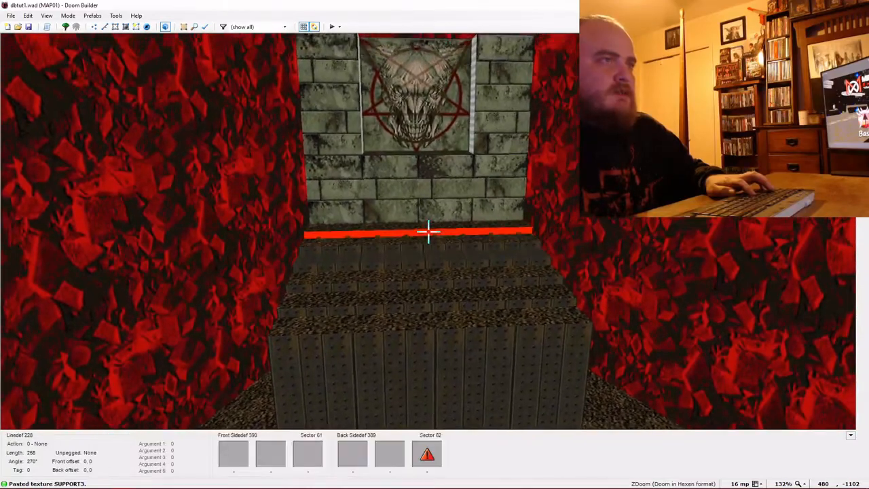
Paste SUPPORT3 onto the remaining riser nearest the tower and onto the floors of all six steps.
key(e)
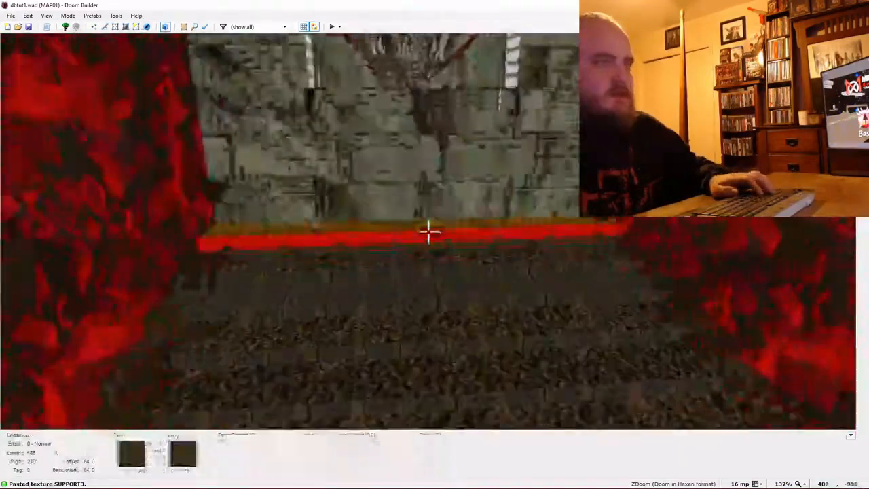
key(d)
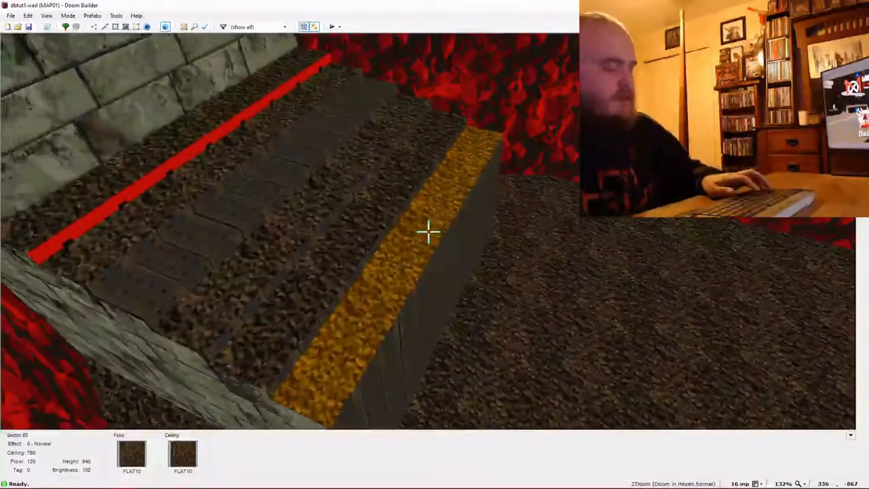
key(ctrl+v)
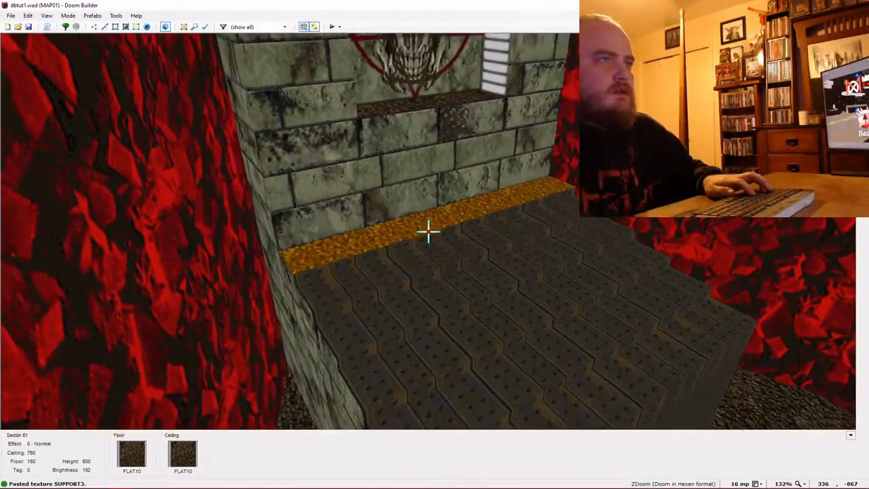
key(e)
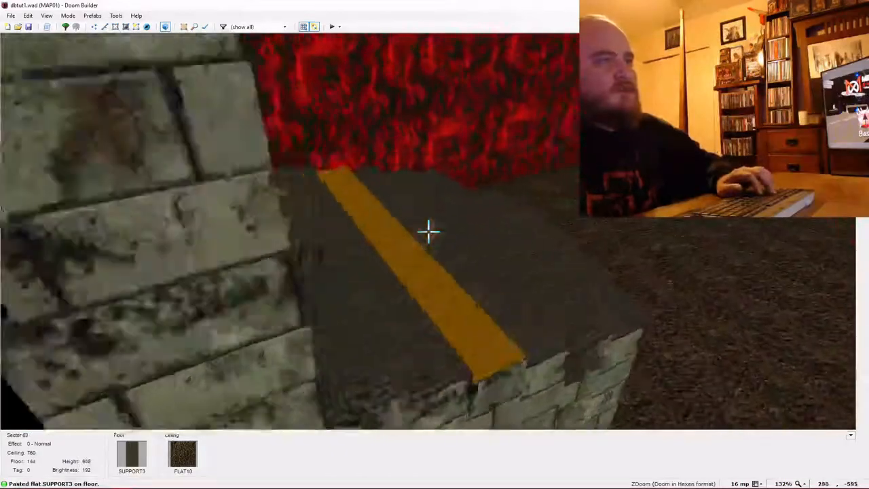
key(d)
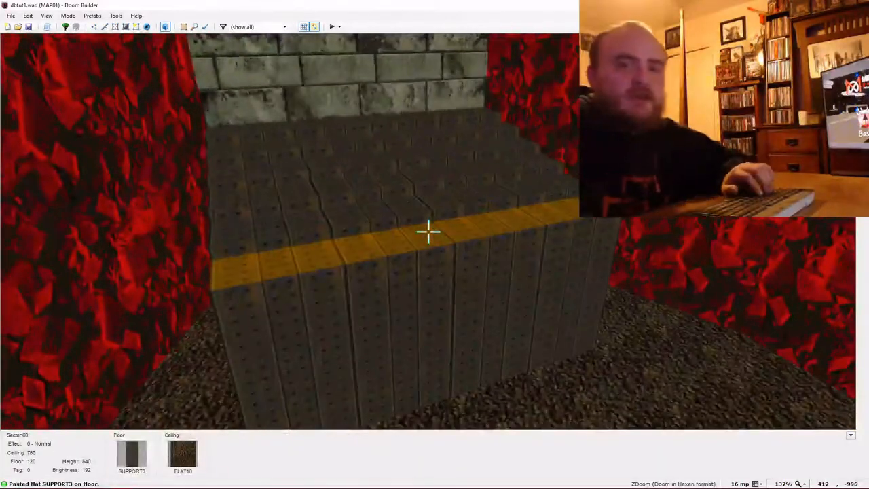
Test the map in the game, look at the tower and its shallow steps in the skybox, and quit the game.
key(d)
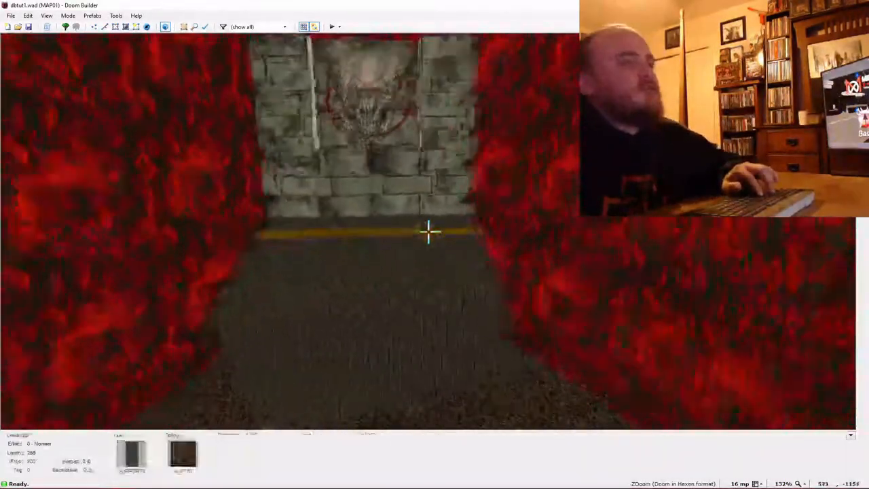
key(e)
key(w)
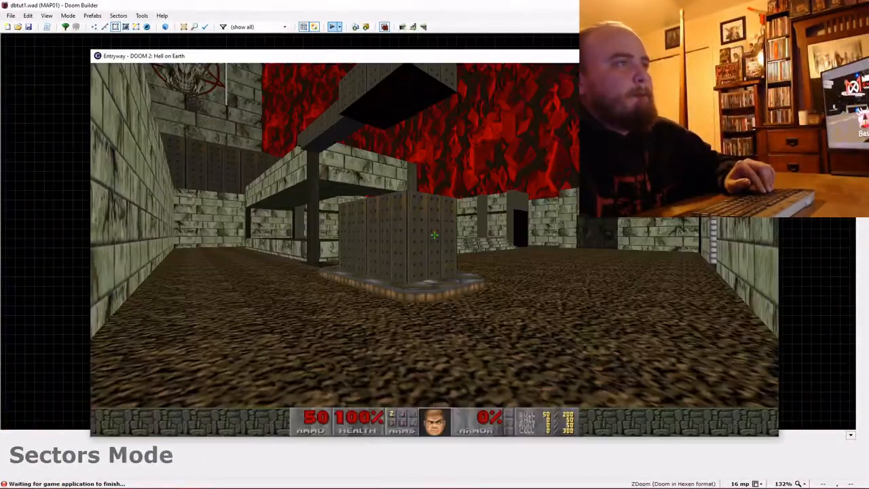
key(d)
key(w)
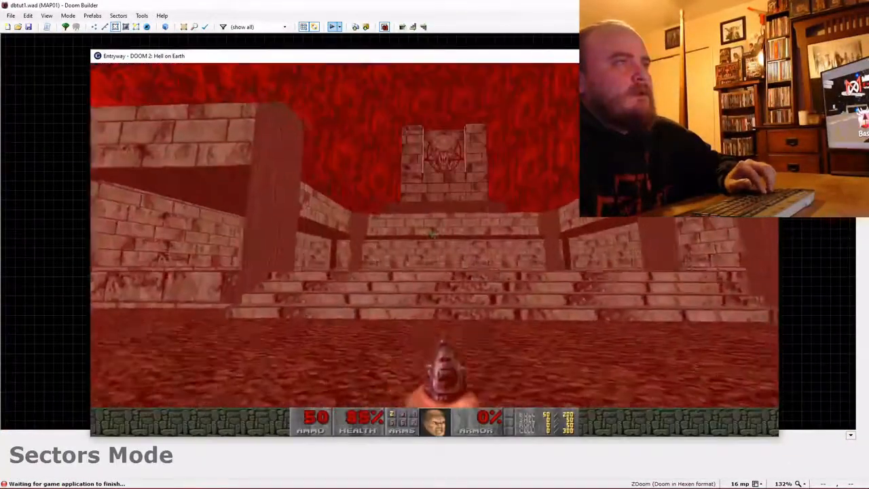
key(s)
click(434, 236)
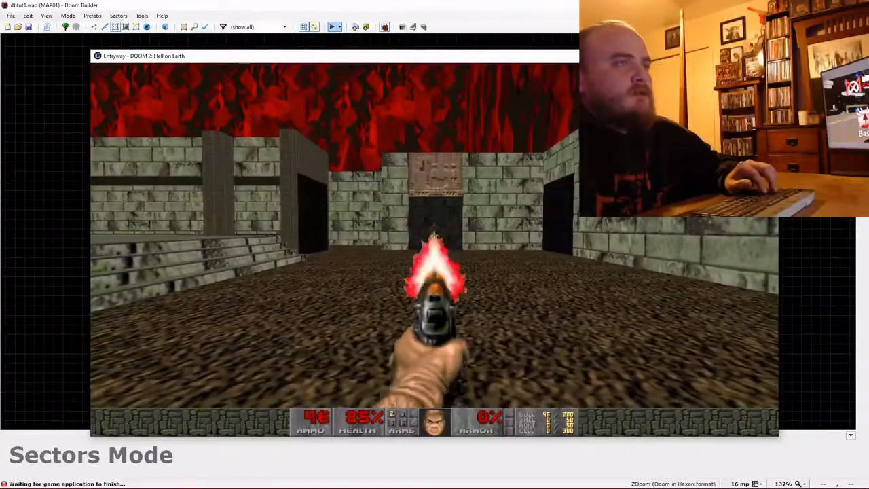
key(w)
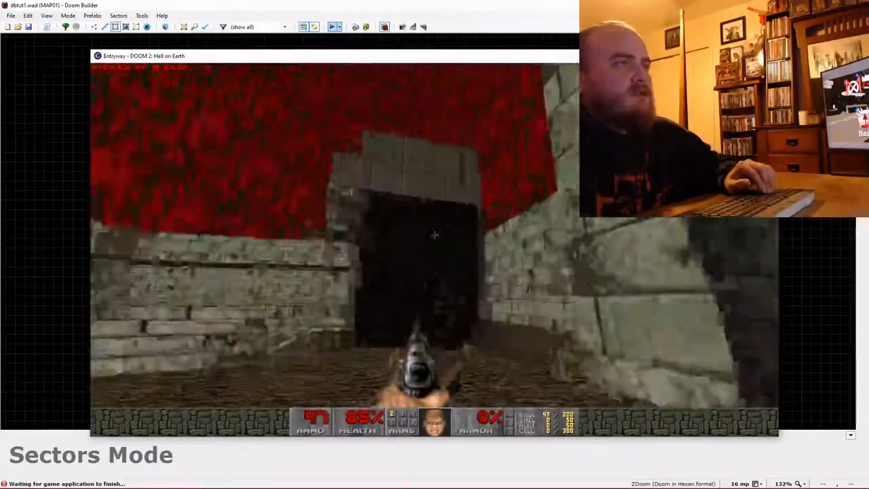
key(a)
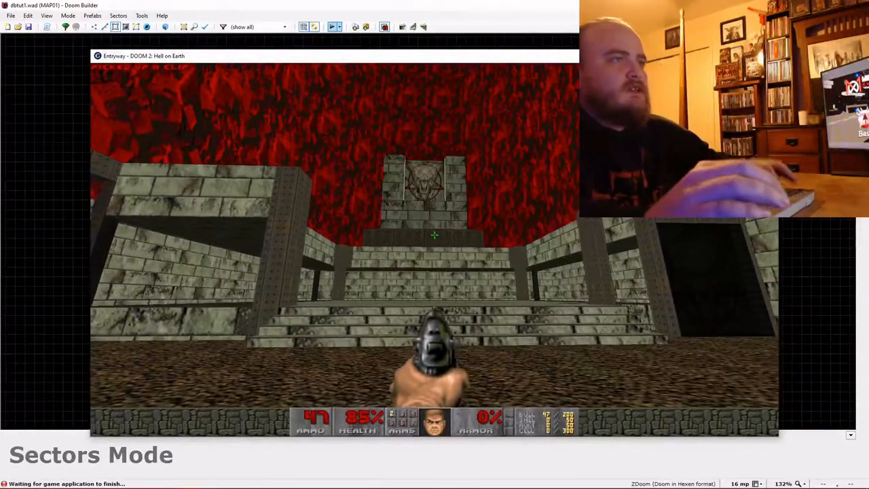
key(Escape)
key(Up)
key(Return)
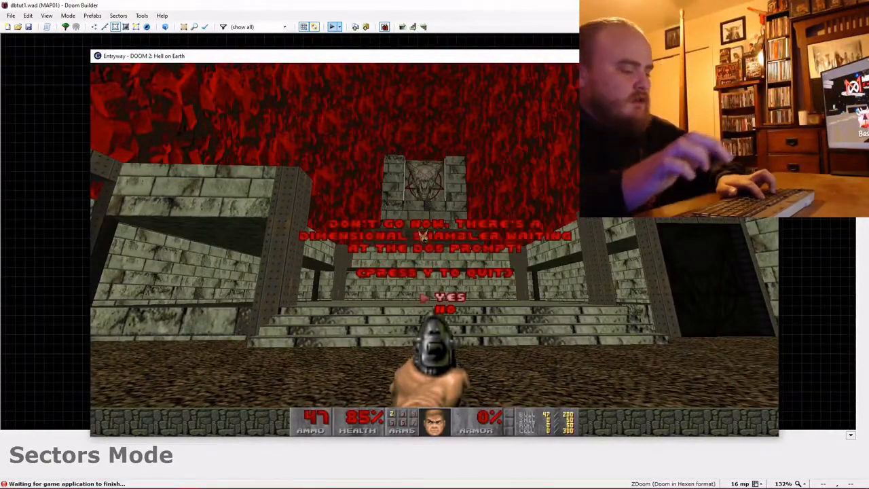
key(y)
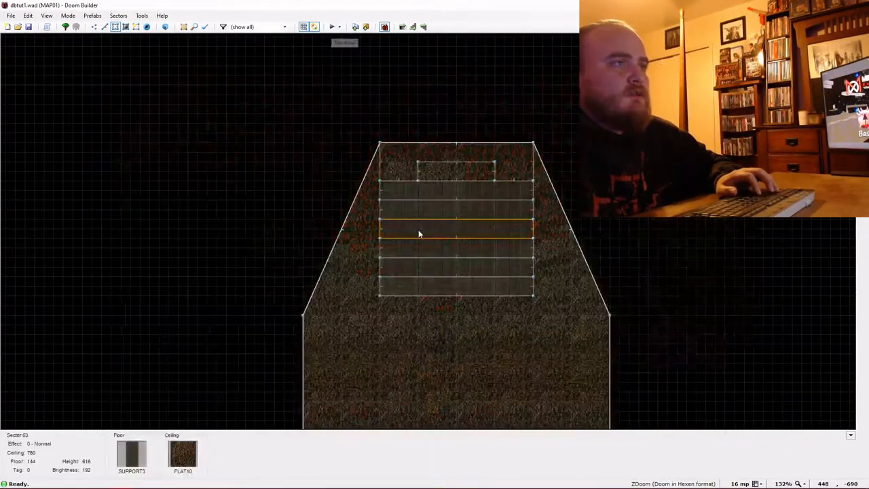
Lower the second and third strips from the tower in Visual Mode to steepen the staircase, bringing the third strip's floor to 96.
key(w)
key(w)
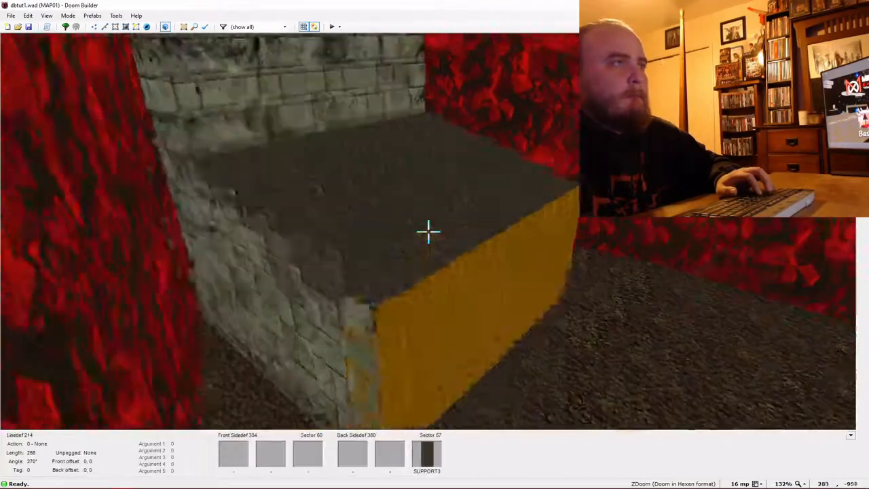
scroll(428, 231, down, 1)
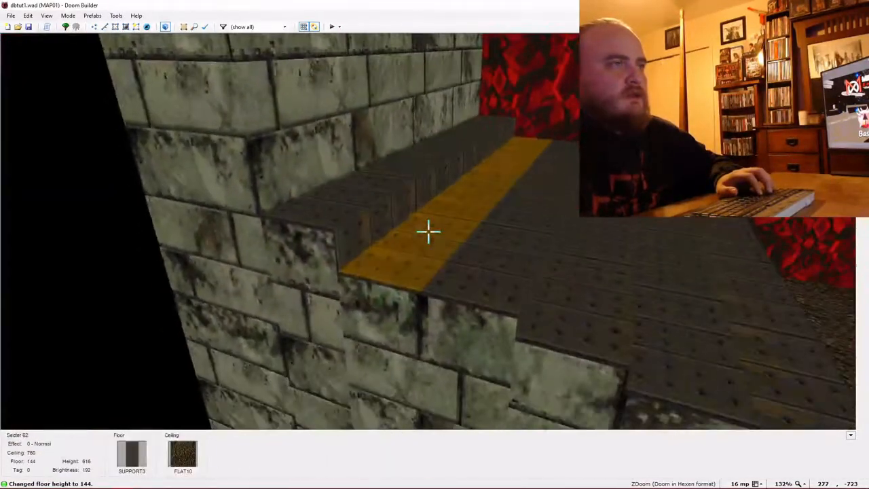
scroll(428, 232, down, 2)
scroll(428, 231, down, 2)
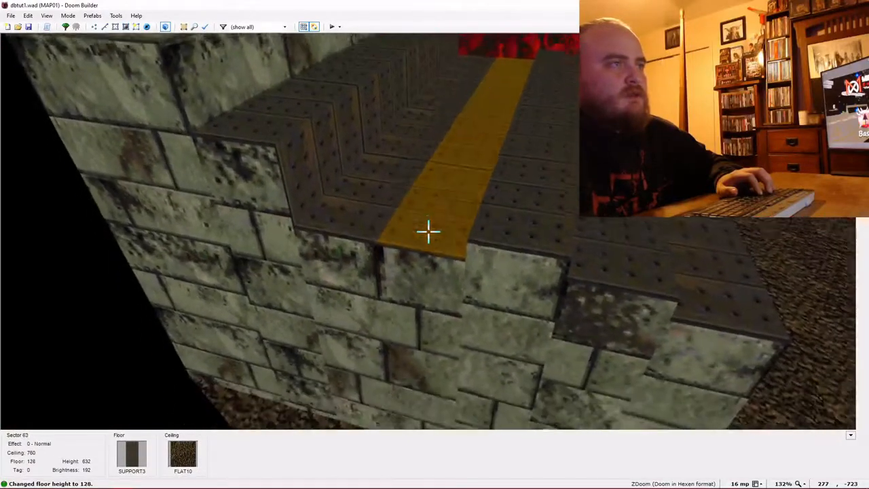
scroll(428, 231, up, 1)
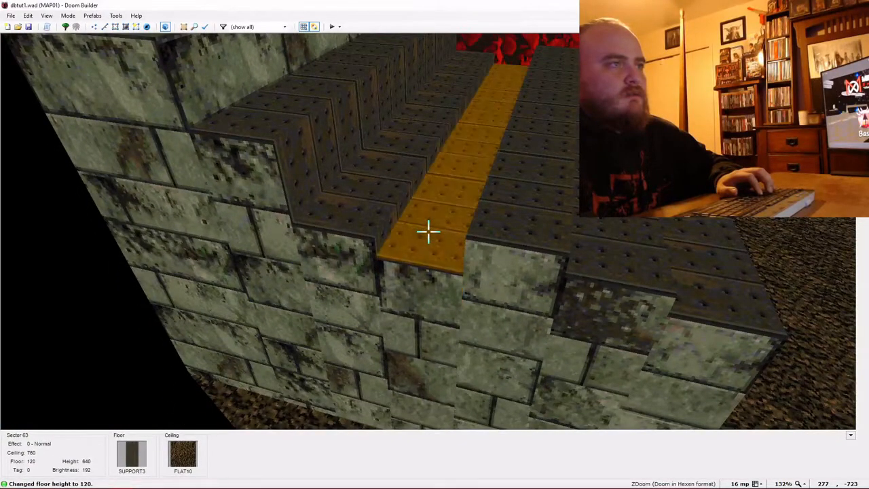
scroll(428, 232, down, 2)
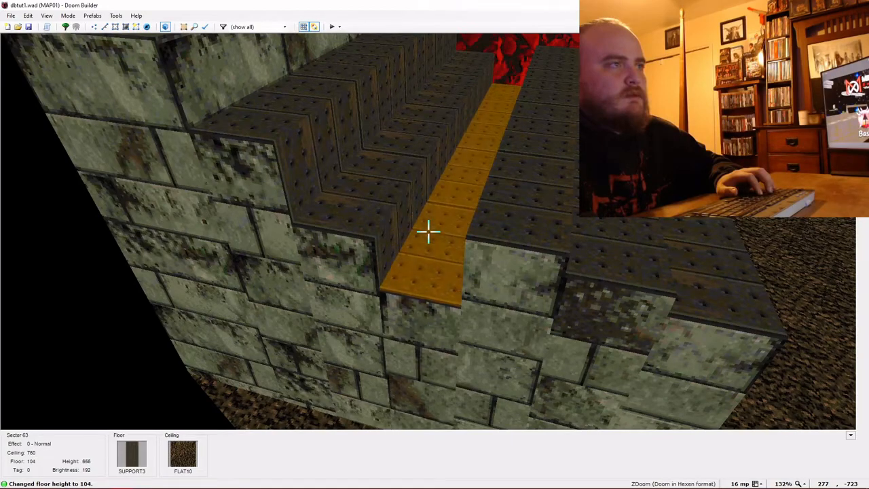
scroll(428, 231, down, 2)
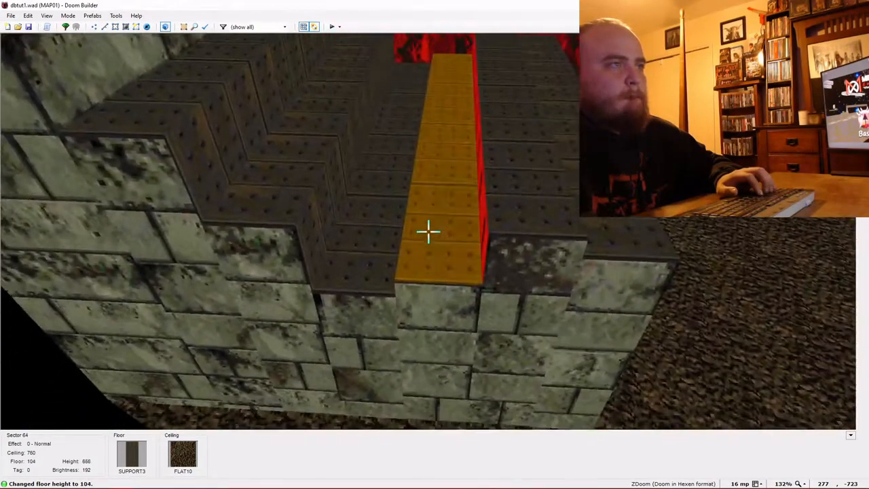
Lower the floors of the three strips farthest from the tower to 64, 32 and 0.
scroll(428, 231, down, 1)
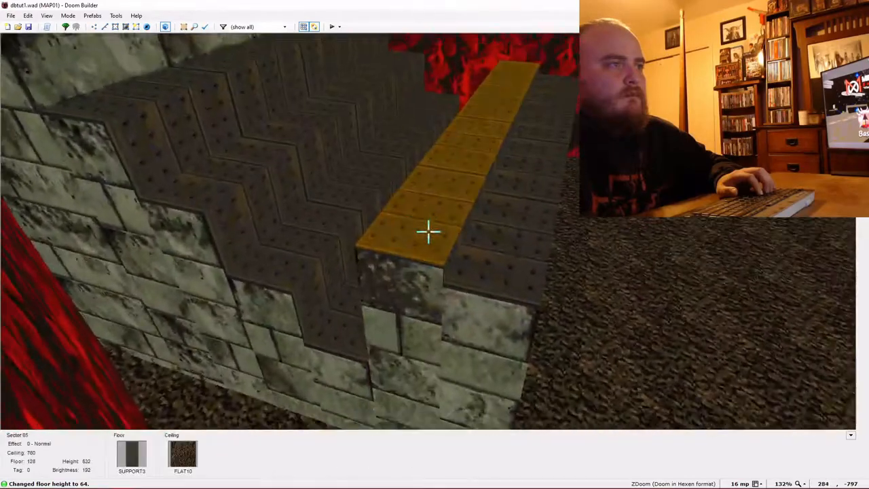
scroll(428, 232, down, 1)
scroll(428, 232, down, 8)
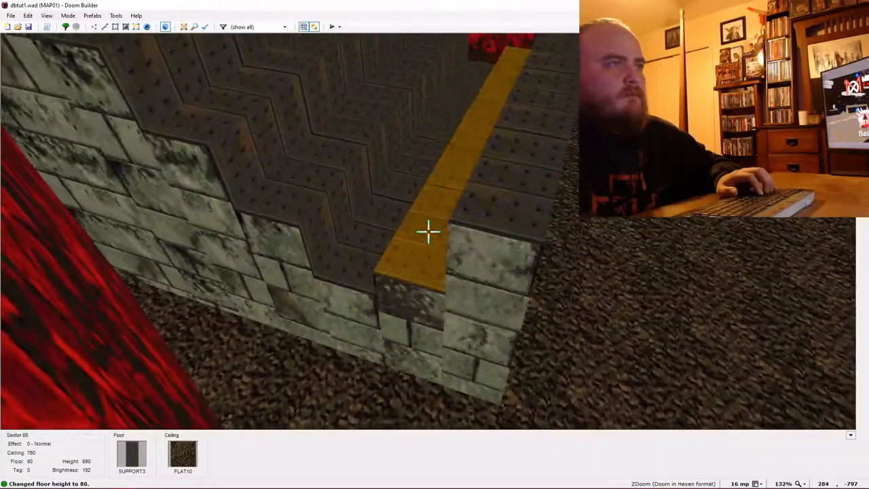
scroll(428, 231, down, 1)
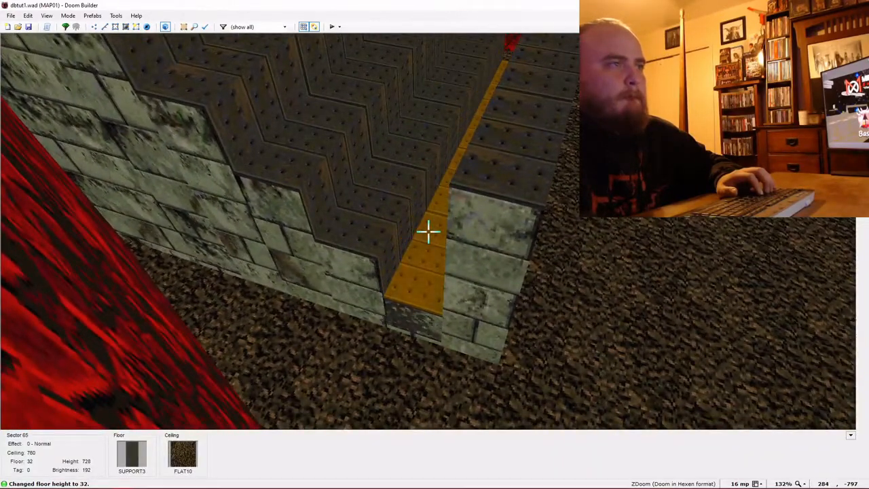
scroll(428, 231, down, 1)
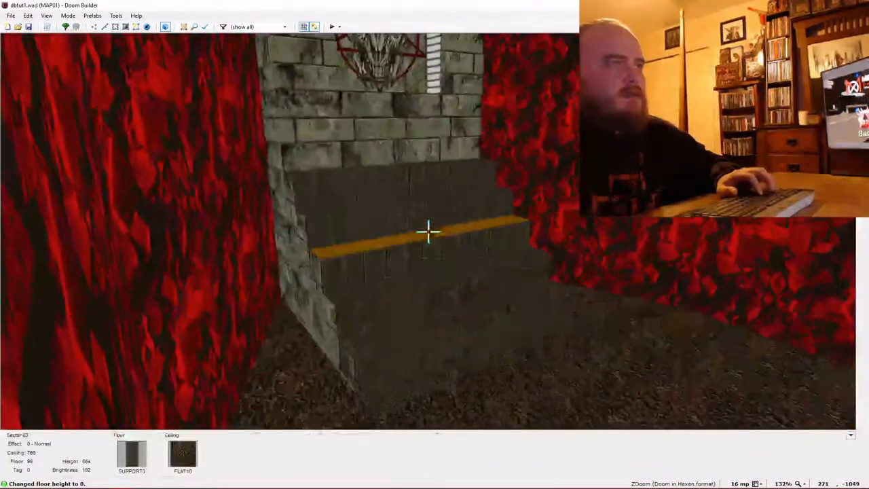
Test the map again, view the tower with its steepened staircase in the skybox from several positions, and quit the game.
key(w)
click(332, 27)
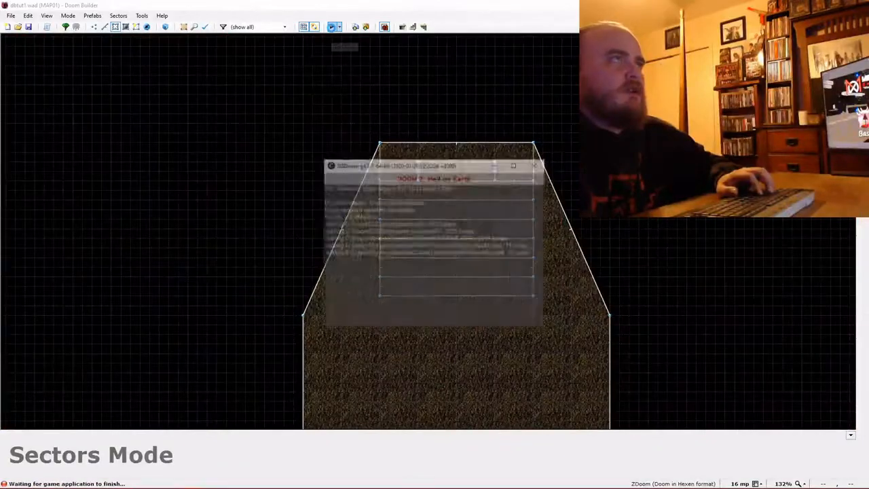
key(Left)
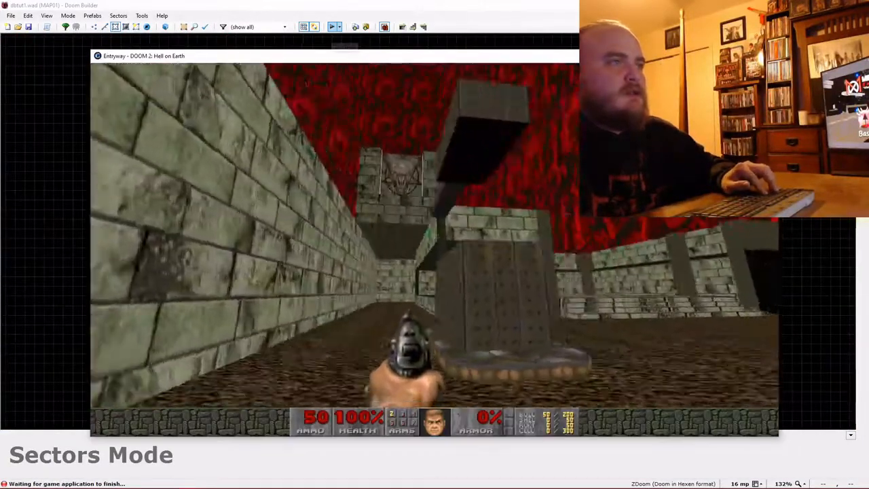
key(Up)
key(Up)
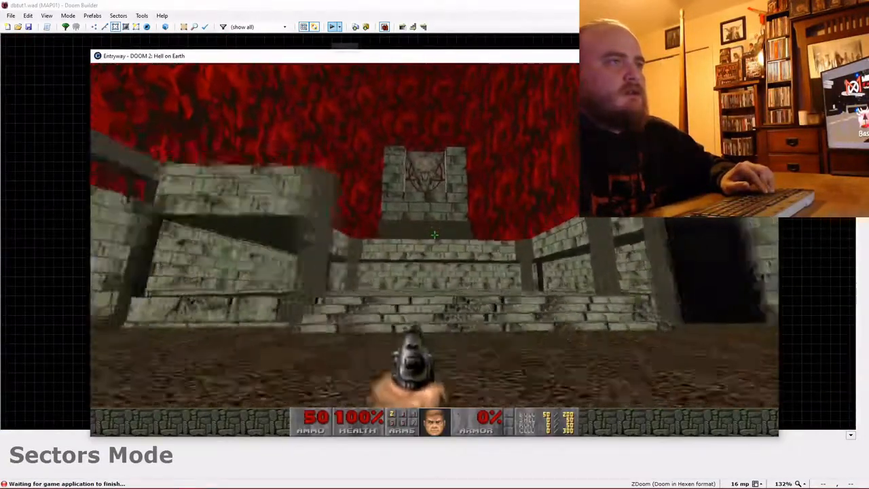
key(Right)
key(Up)
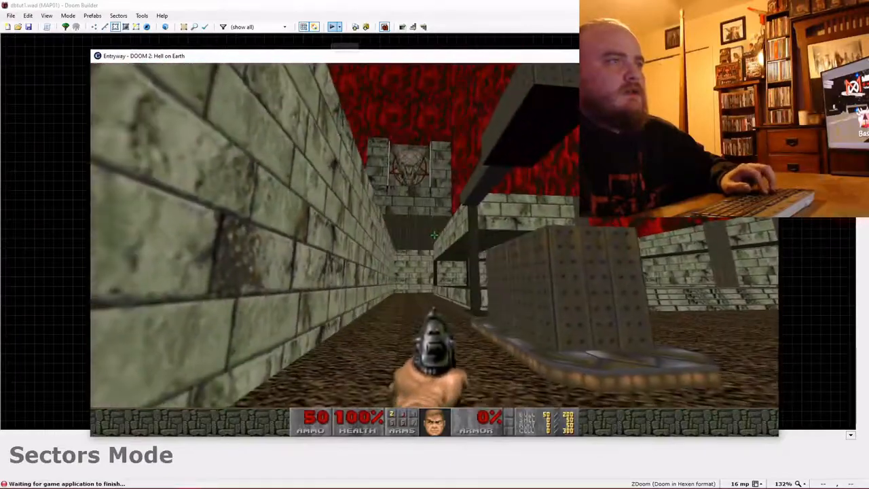
key(Left)
key(Up)
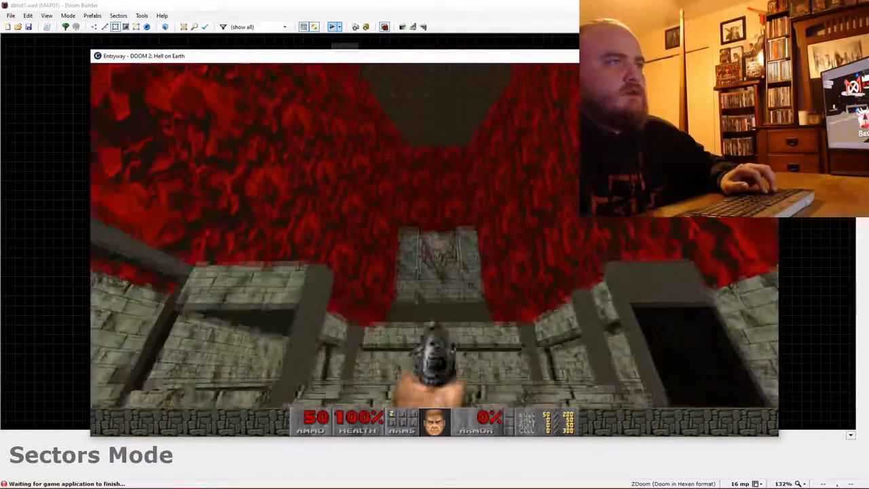
key(Left)
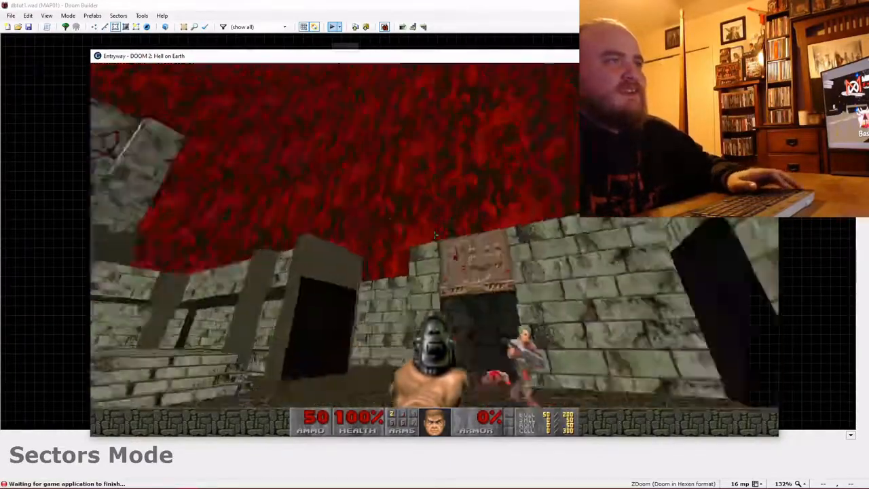
key(ctrl)
key(Right)
key(Escape)
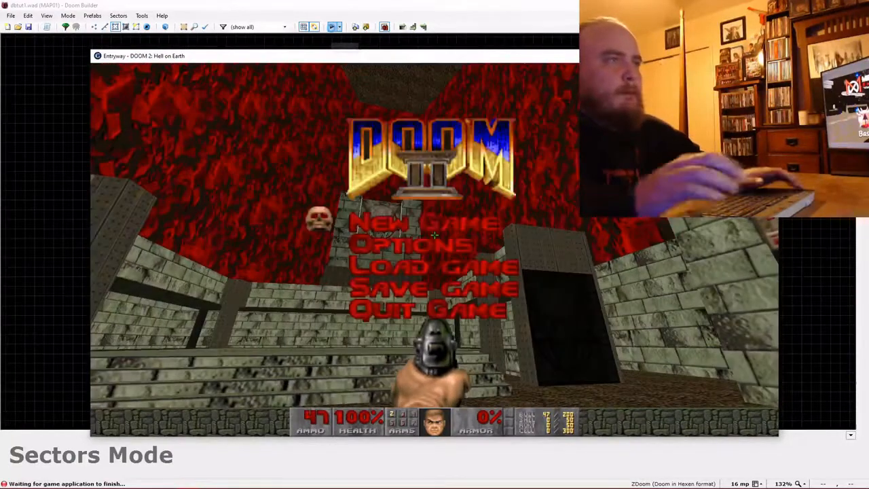
key(Down)
key(Down)
key(Down)
key(Down)
key(Return)
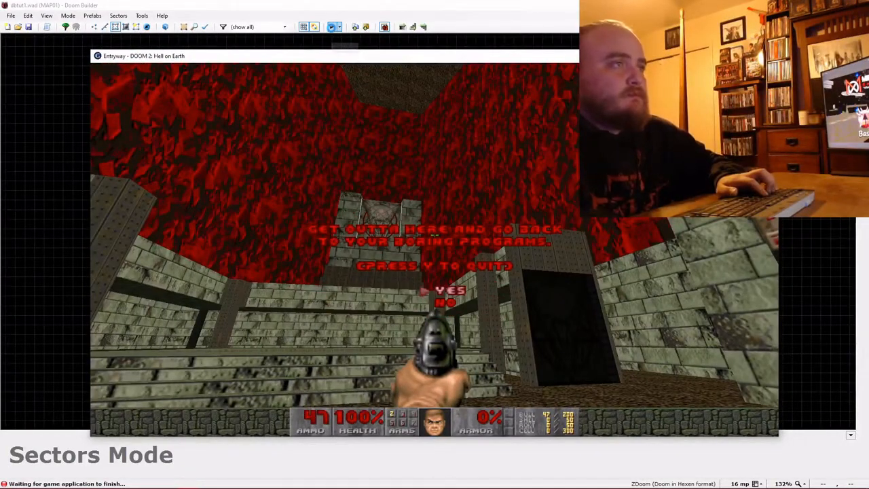
key(y)
Place a Tall red firestick on one side of the tower and paste a copy of it on the opposite side.
key(t)
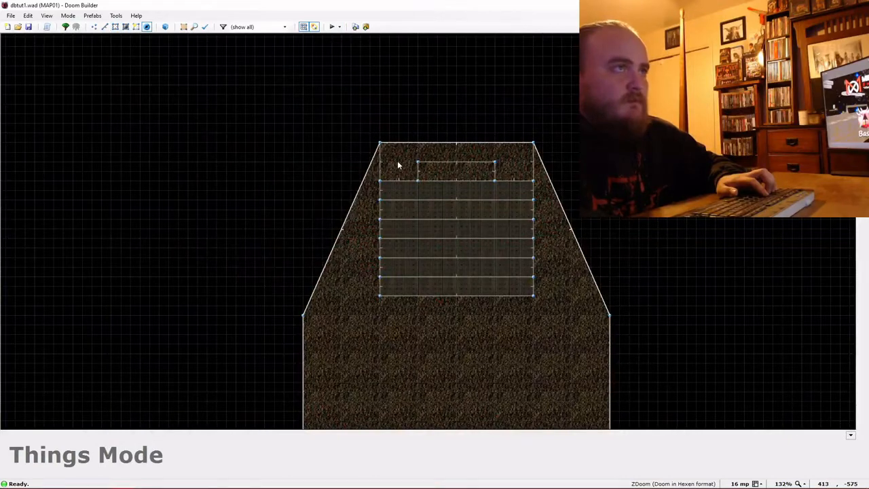
right_click(398, 165)
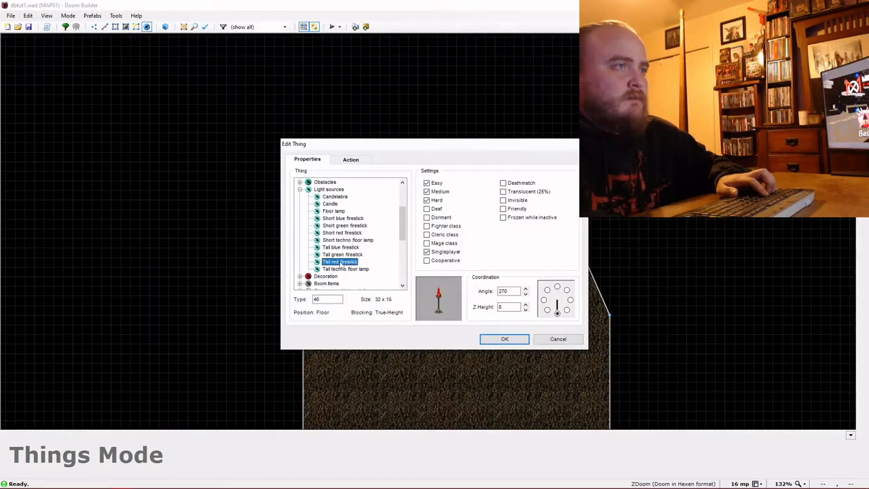
click(513, 341)
click(403, 174)
key(ctrl+c)
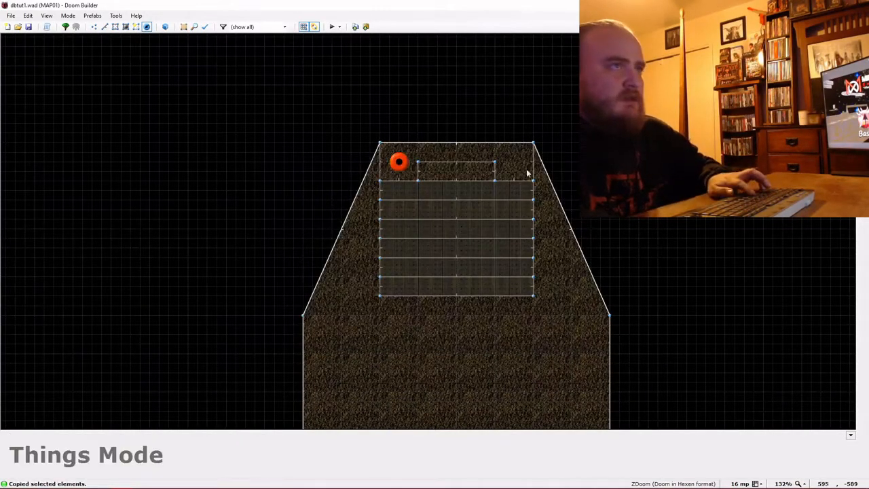
scroll(513, 164, down, 9)
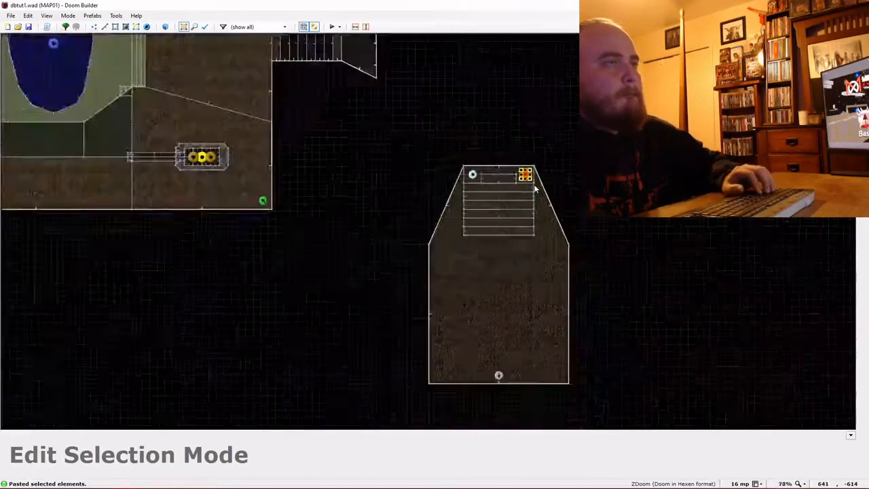
key(s)
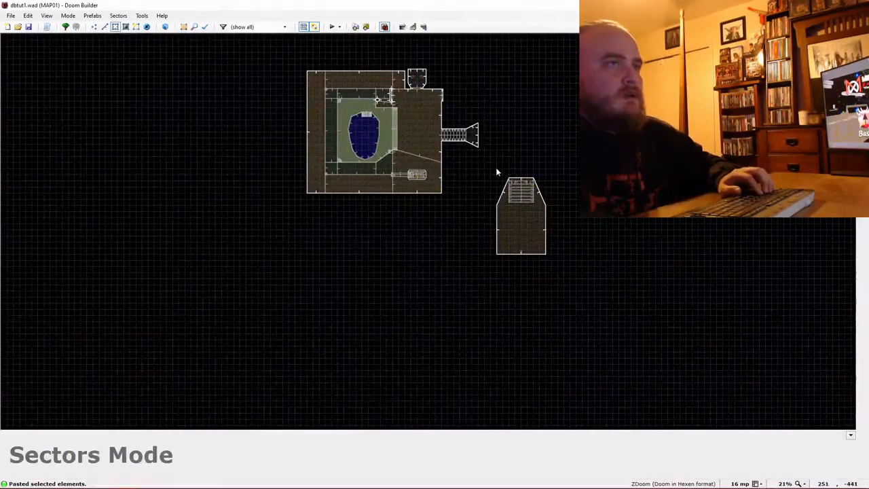
Test the map, shoot the enemy near the far doorway, and return to inspect the raised metal block in the yard.
scroll(431, 149, up, 5)
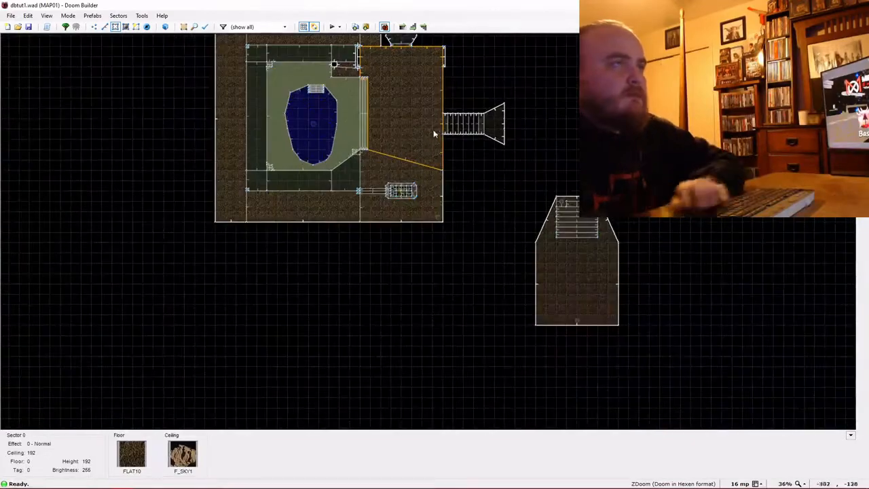
click(334, 27)
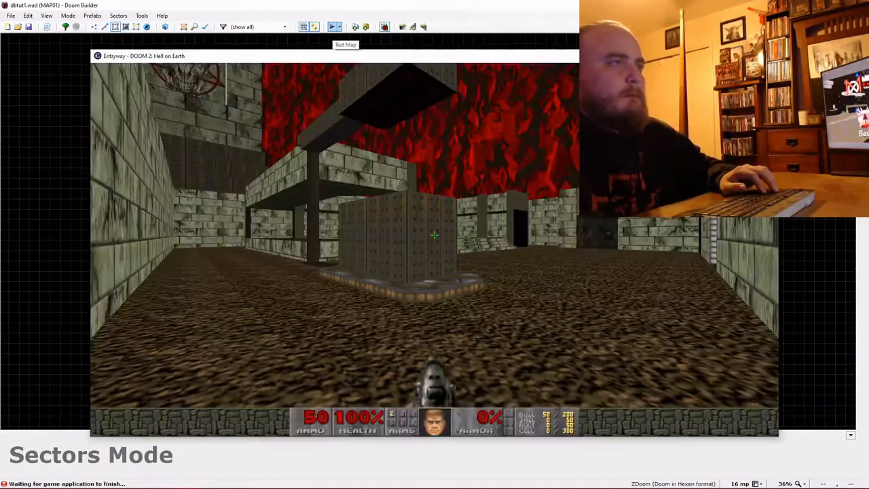
key(w)
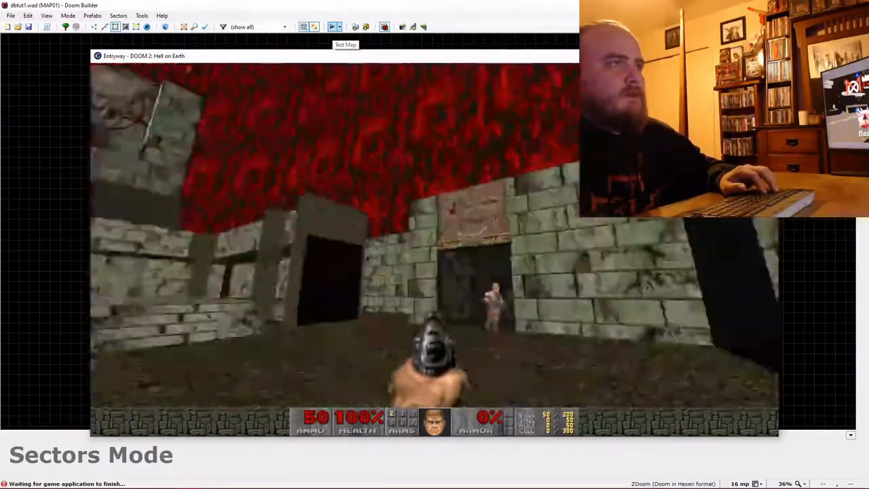
key(w)
click(435, 235)
click(434, 235)
key(w)
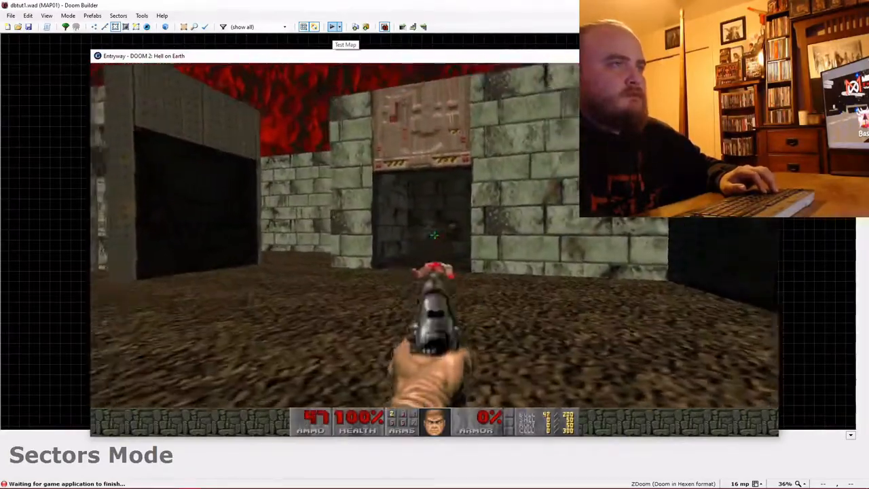
key(ctrl)
key(w)
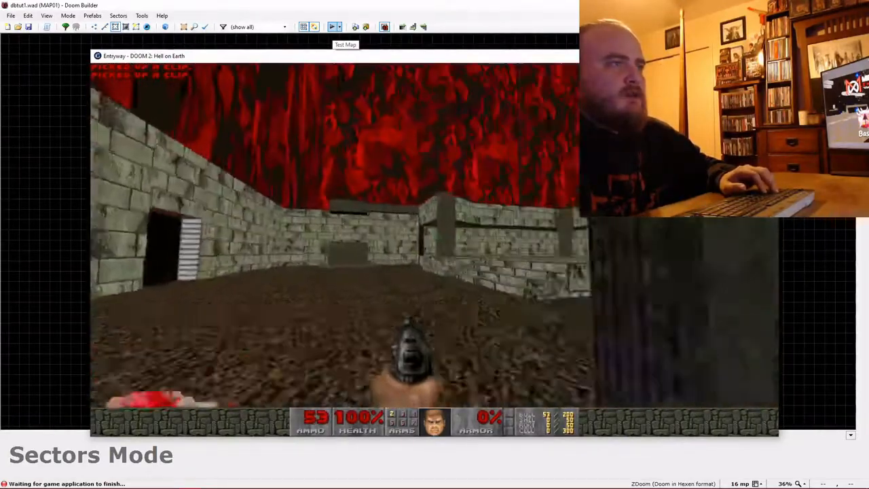
key(w)
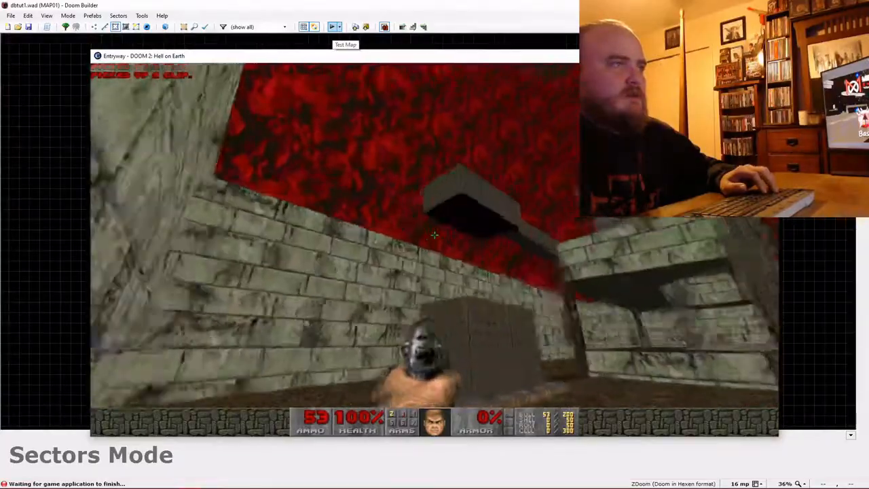
key(w)
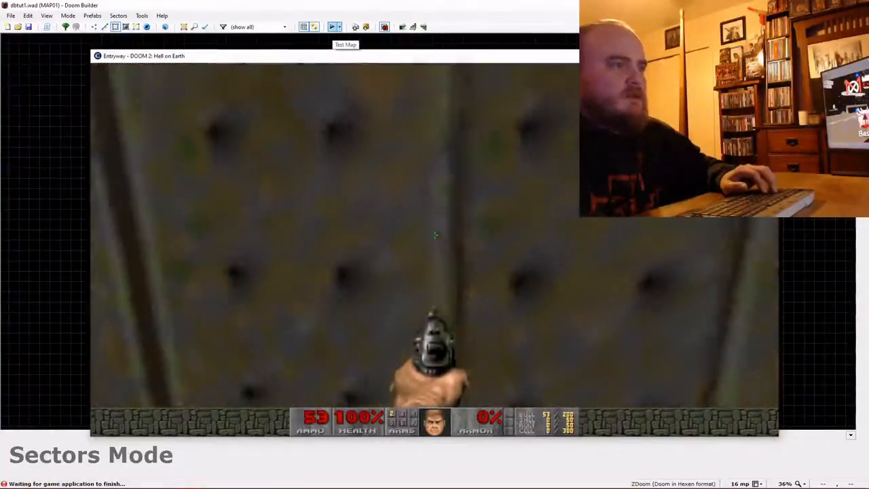
Run to the dark stair passage and its end wall, return to check the raised metal block, and quit the game.
key(s)
click(434, 235)
key(w)
key(w)
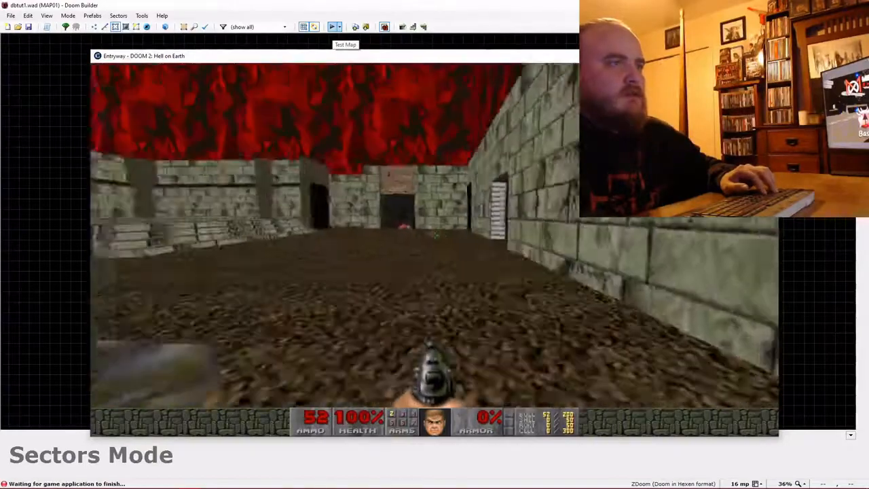
key(w)
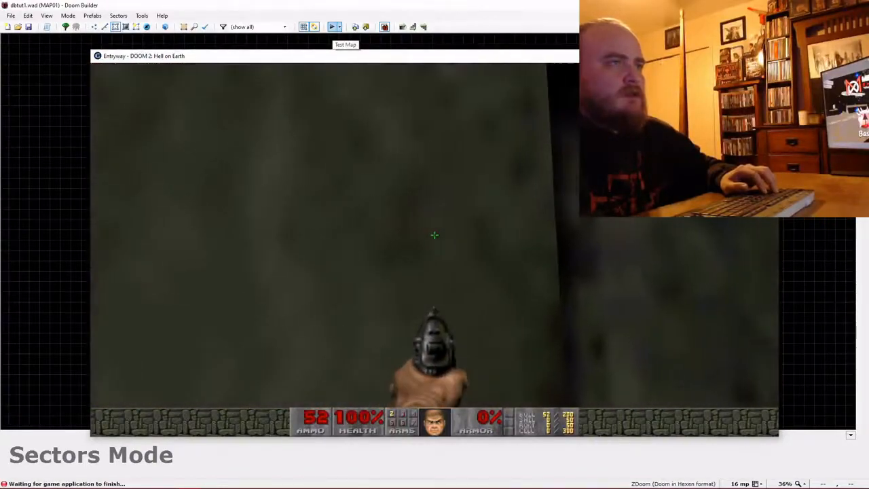
key(w)
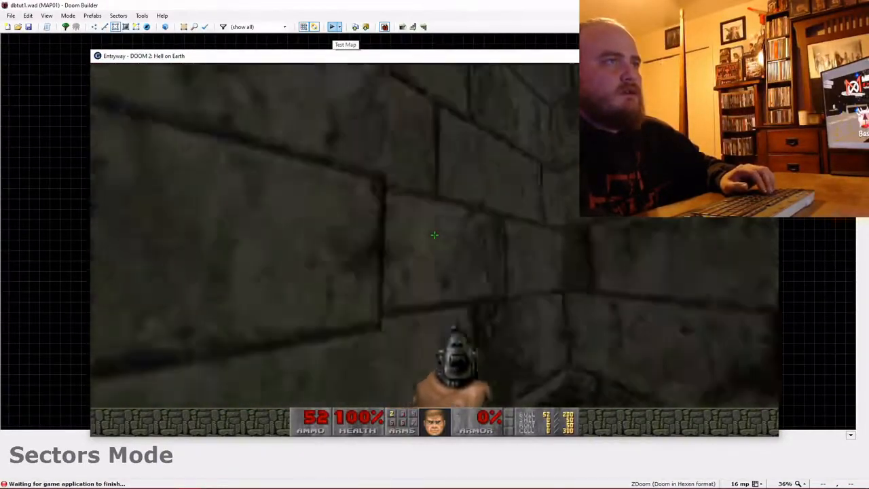
key(w)
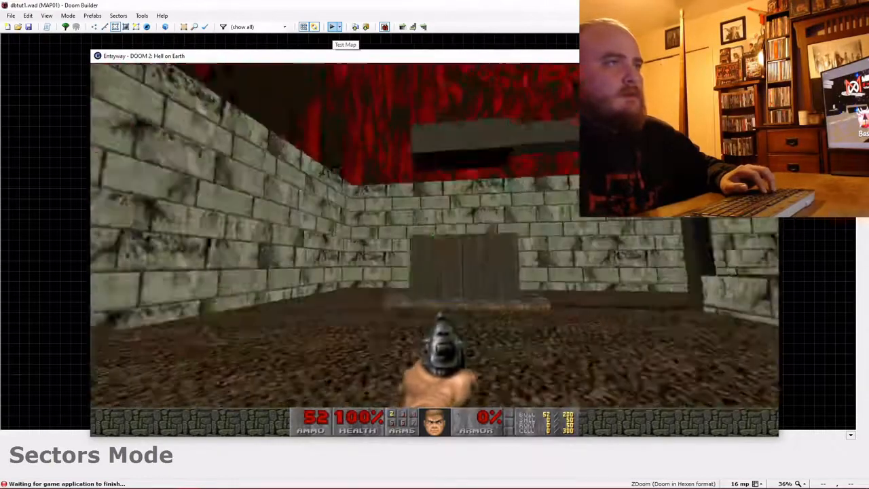
key(Escape)
key(Up)
key(Return)
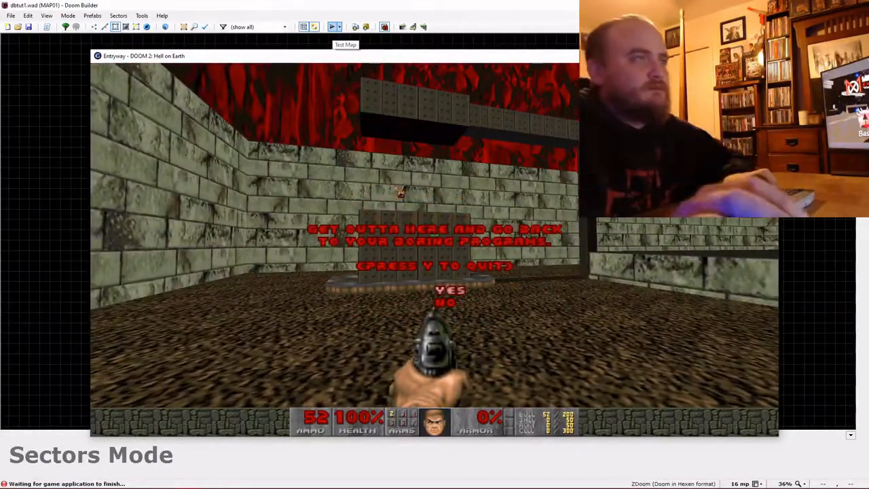
key(y)
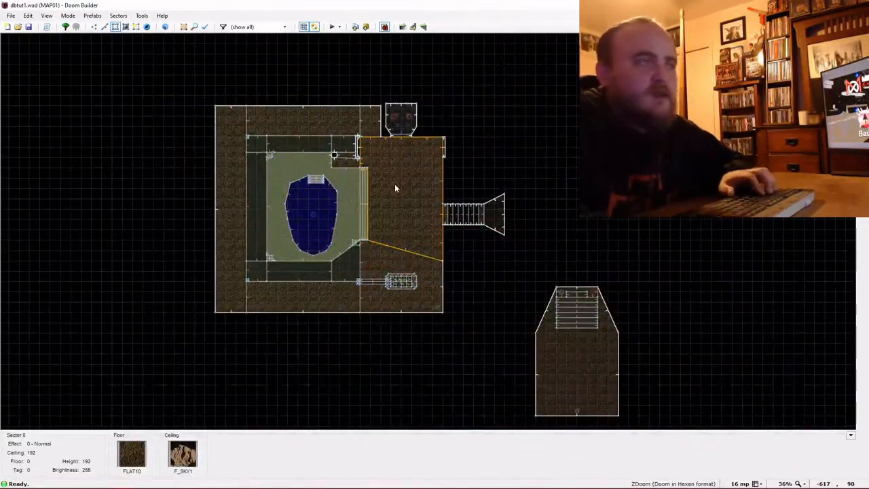
Assign new tag 1 to the eight inner sectors of the raised metal block.
scroll(428, 288, up, 2)
scroll(428, 288, up, 12)
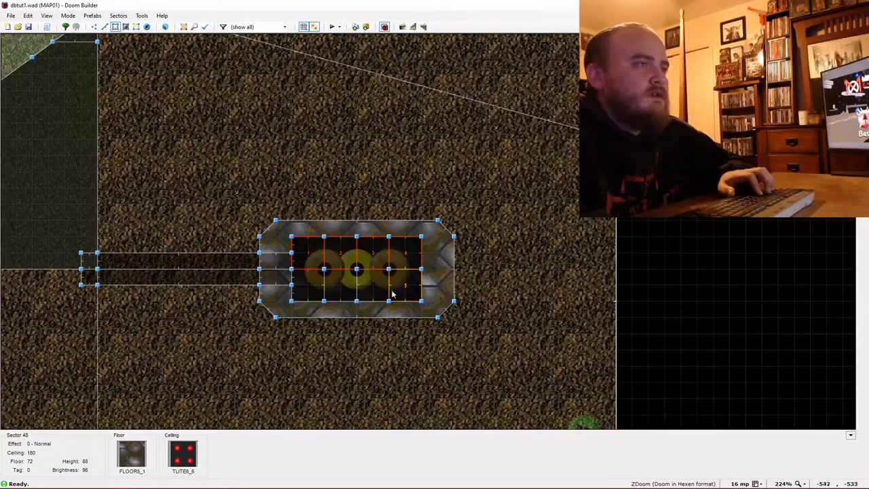
right_click(316, 290)
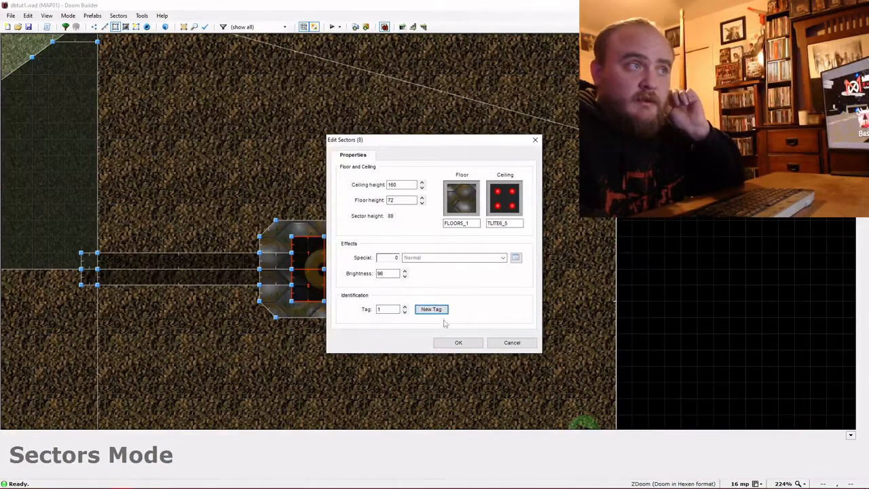
click(458, 342)
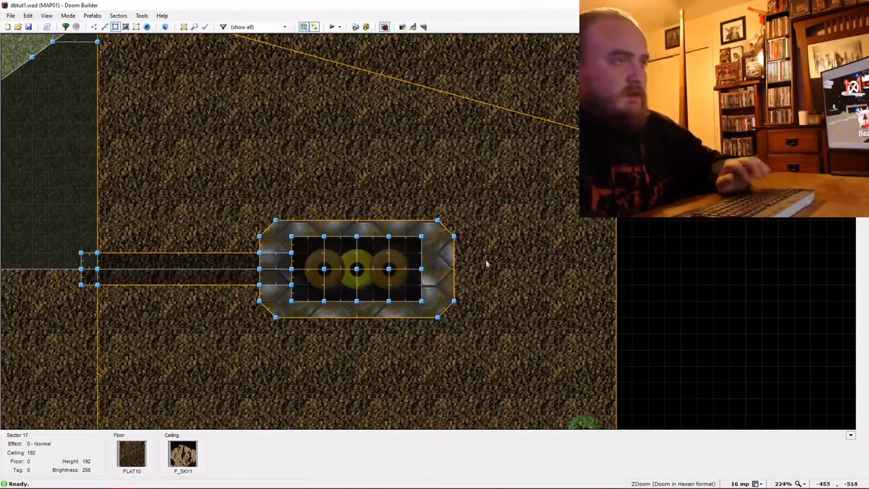
Assign the Floor Lower action to the middle linedef on the end wall of the stair passage.
scroll(529, 217, down, 6)
key(s)
scroll(532, 253, up, 3)
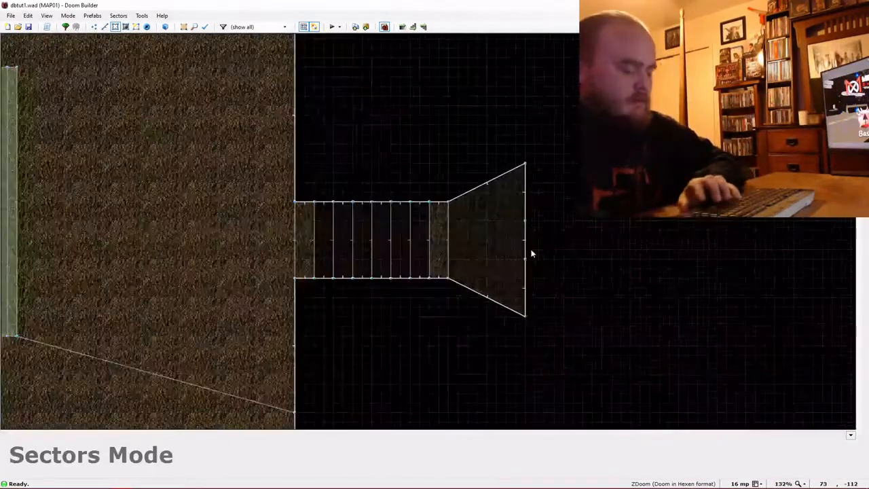
key(l)
right_click(523, 251)
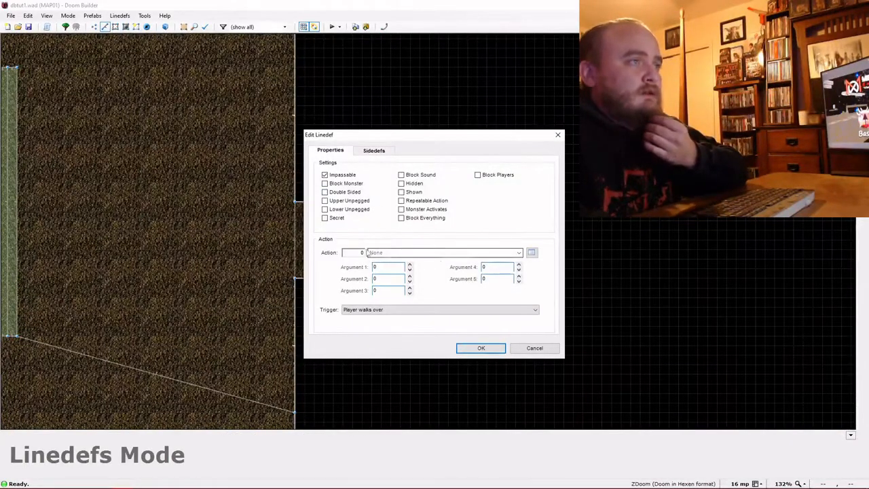
click(532, 252)
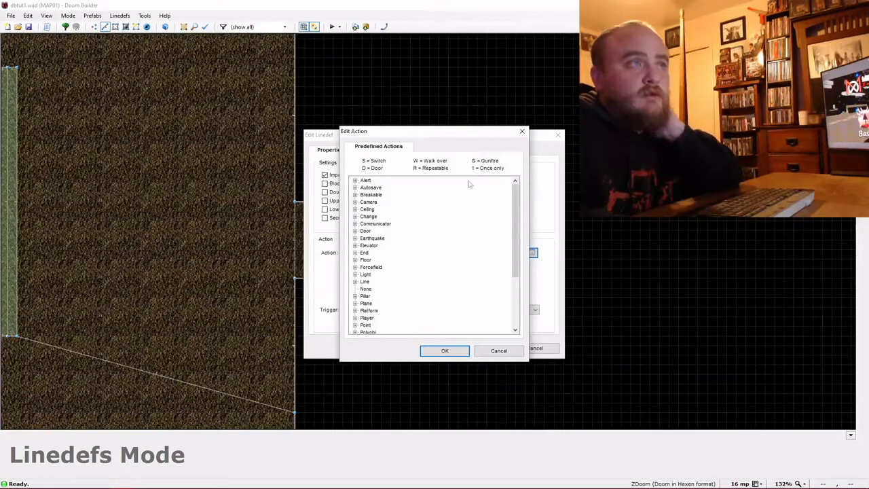
click(355, 261)
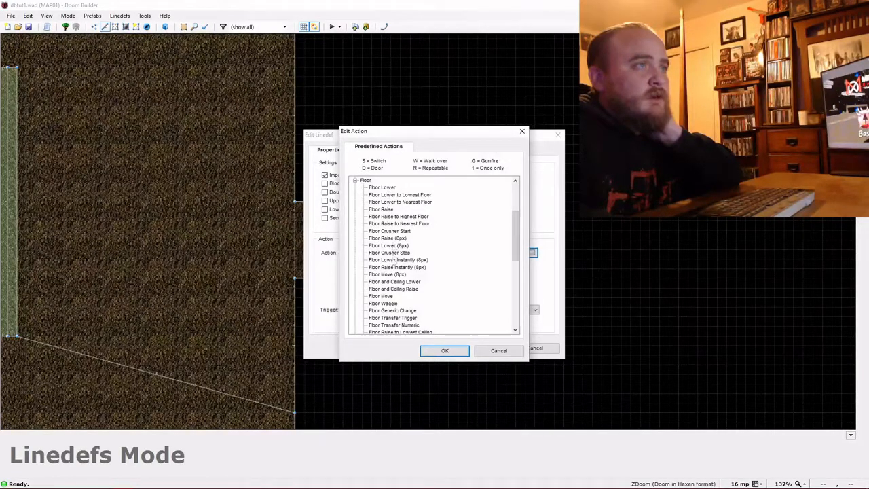
scroll(393, 271, down, 1)
scroll(392, 281, down, 1)
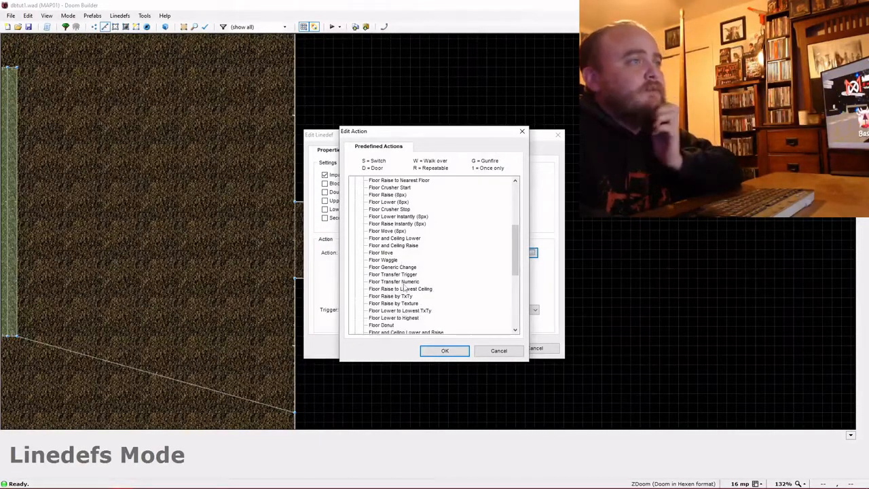
scroll(414, 285, down, 1)
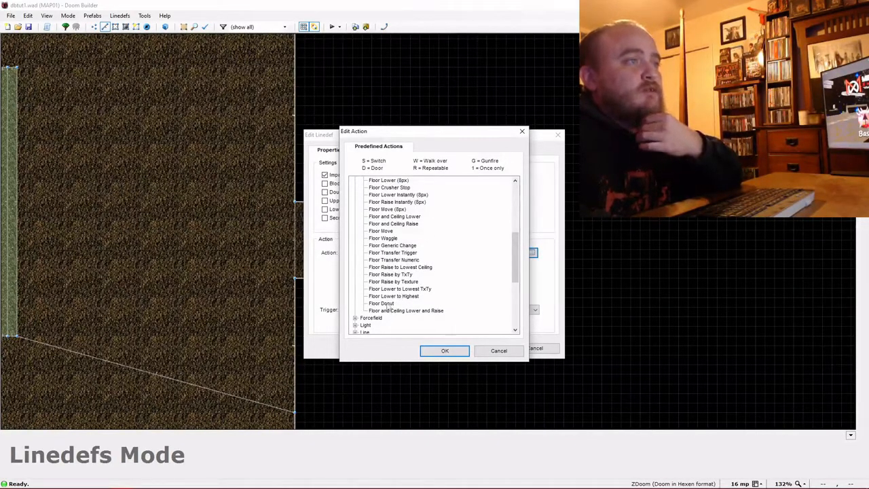
scroll(397, 278, up, 4)
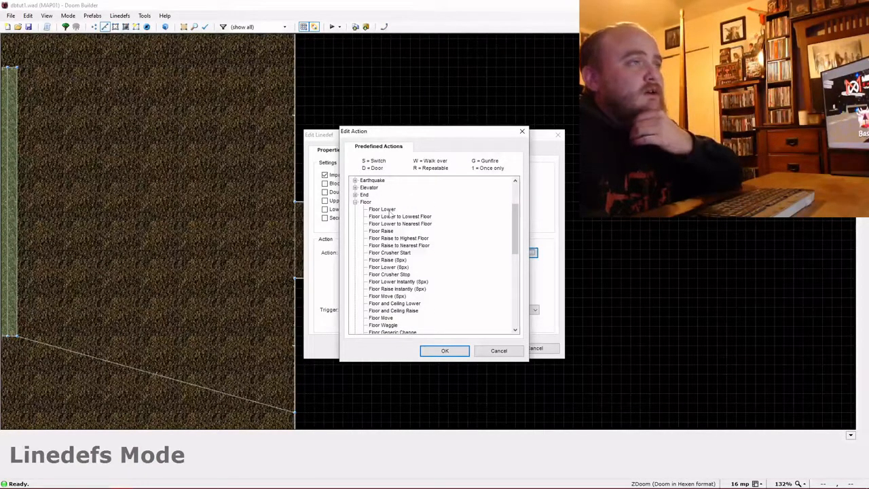
double_click(389, 211)
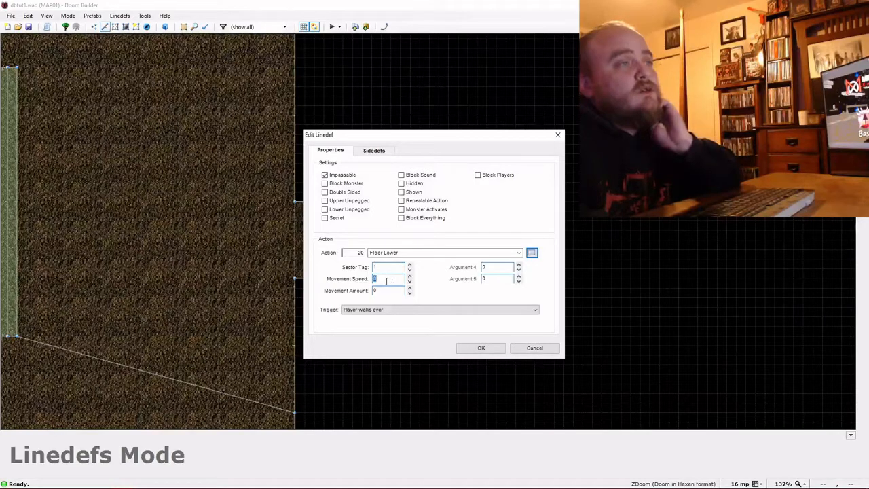
Set the Floor Lower action to sector tag 1 and movement speed 32, triggered when the player presses Use.
text(32)
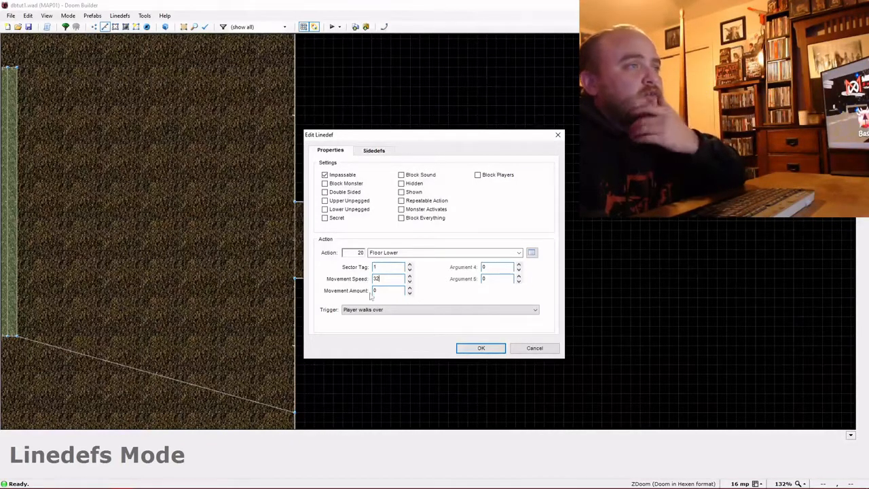
click(456, 313)
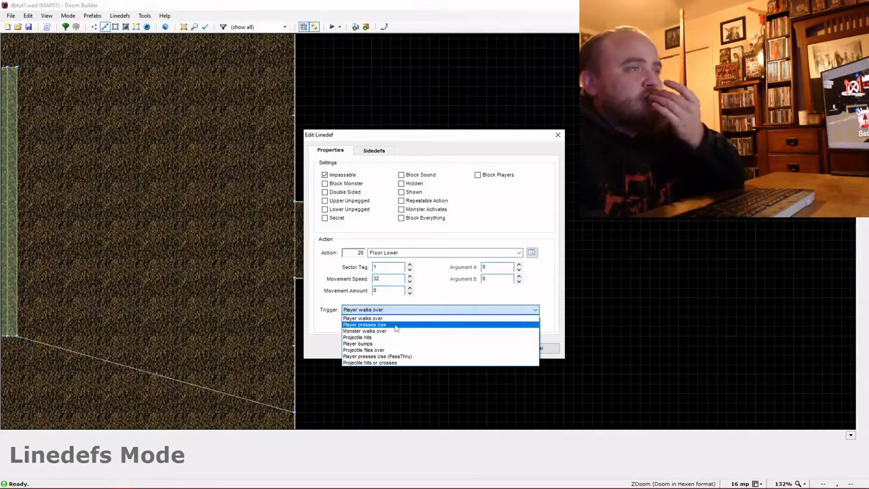
click(395, 325)
click(403, 310)
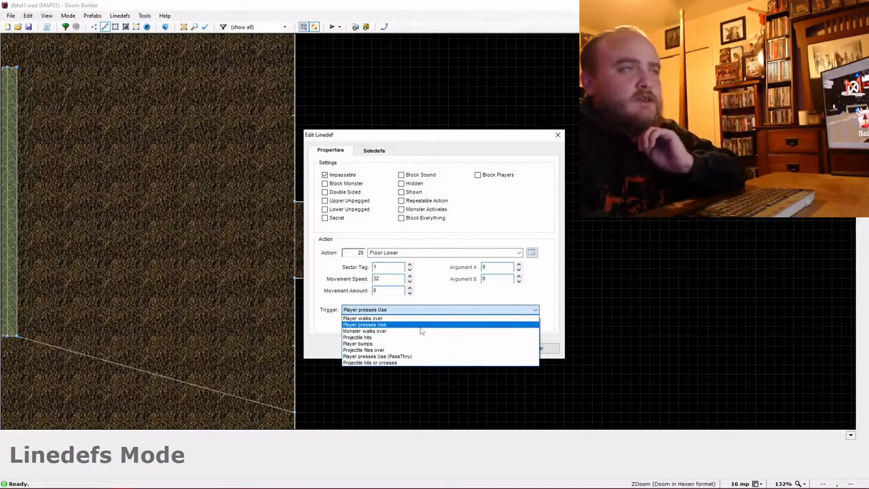
click(421, 325)
click(483, 349)
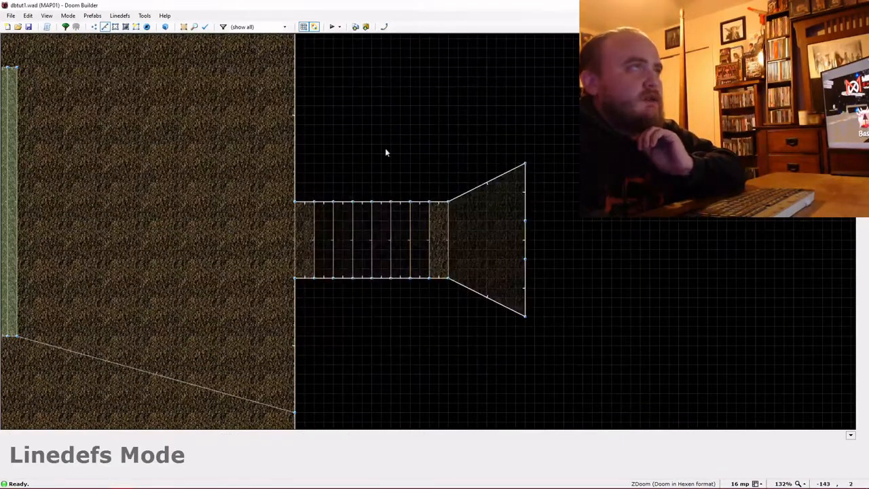
Test the map, trying the wall switch in the dark stair passage and returning to check the raised metal block.
click(331, 27)
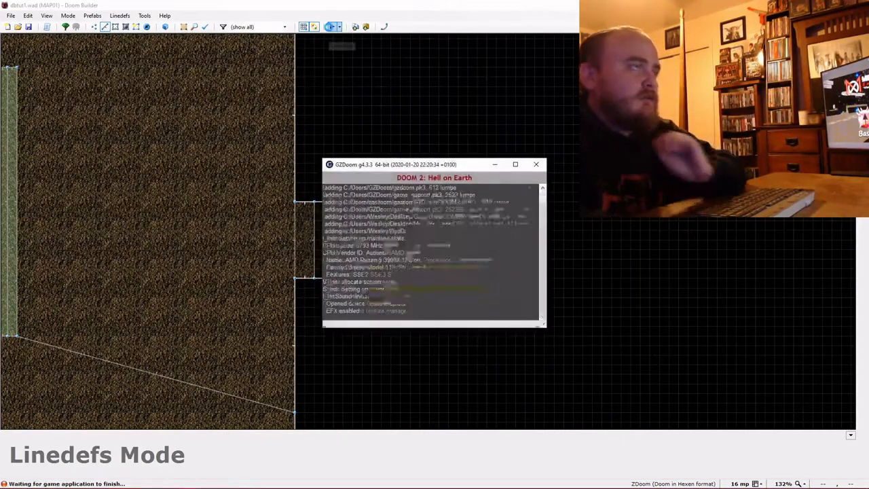
key(w)
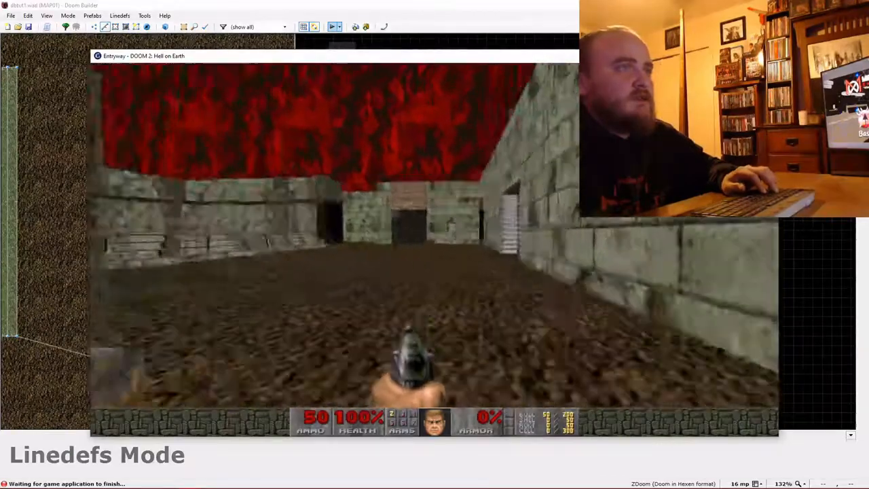
key(w)
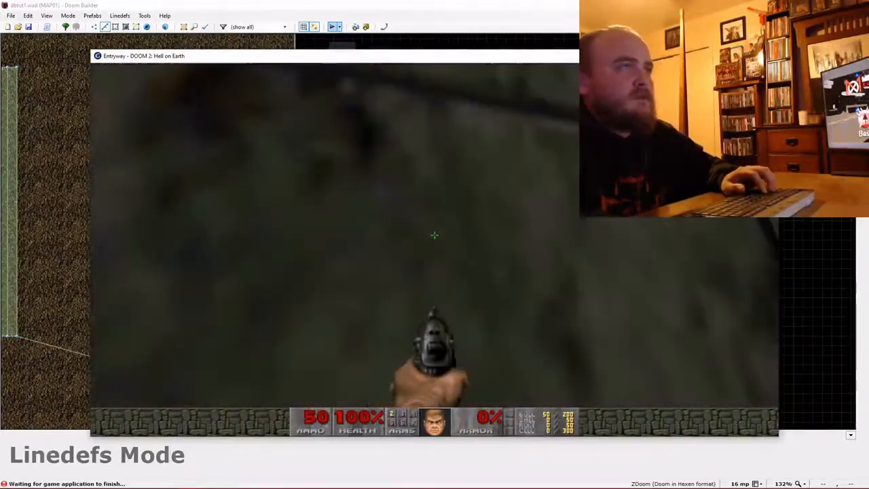
key(w)
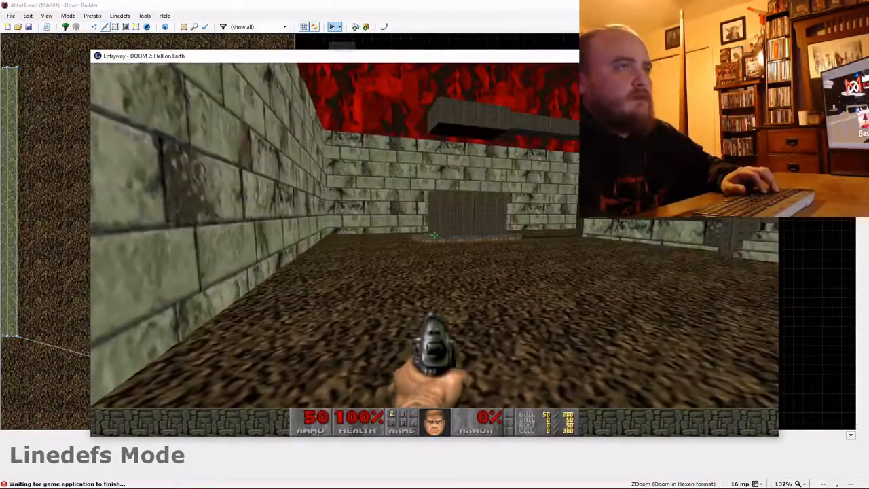
key(w)
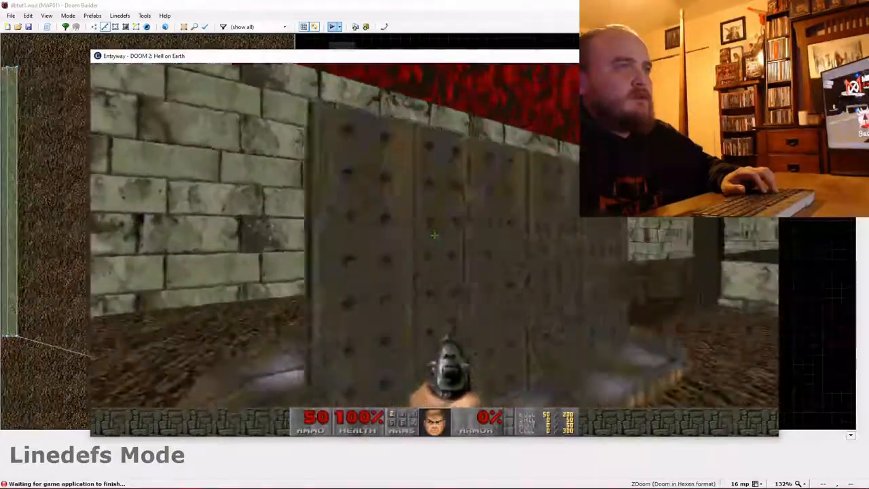
key(w)
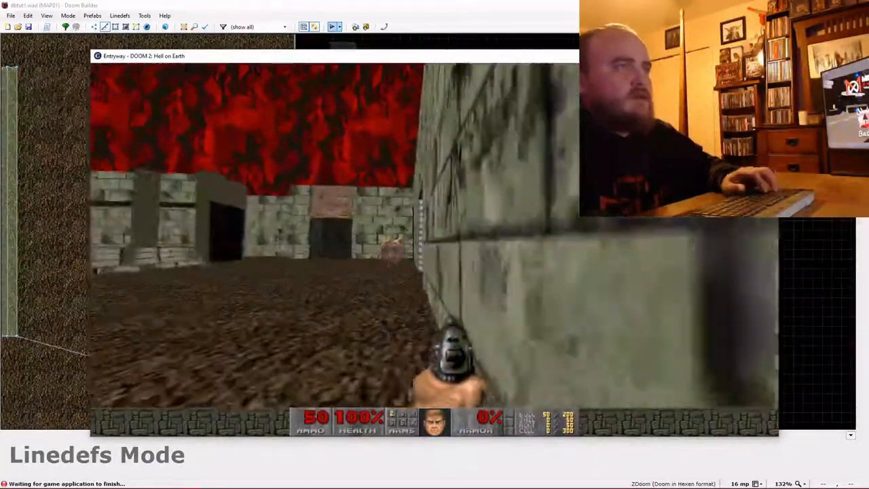
Shoot the enemy across the courtyard, advance past the stair passage, and go back to inspect the raised metal block.
click(434, 235)
click(435, 235)
click(434, 235)
click(434, 234)
key(w)
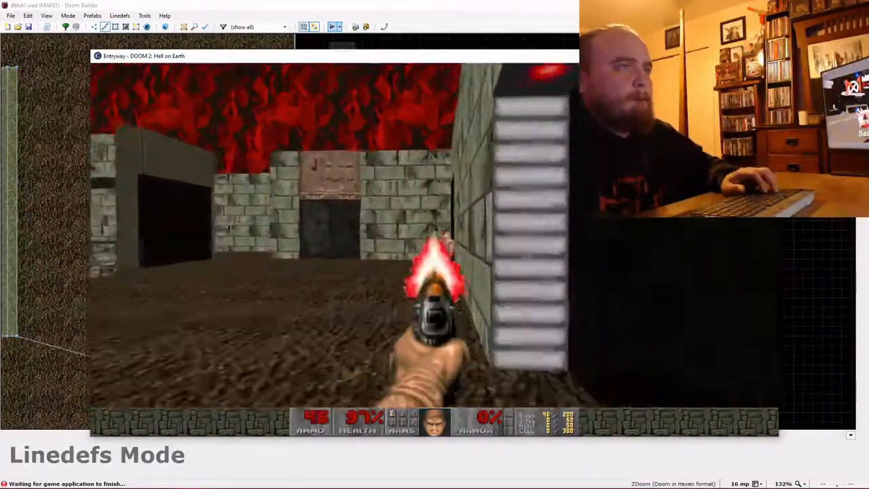
key(w)
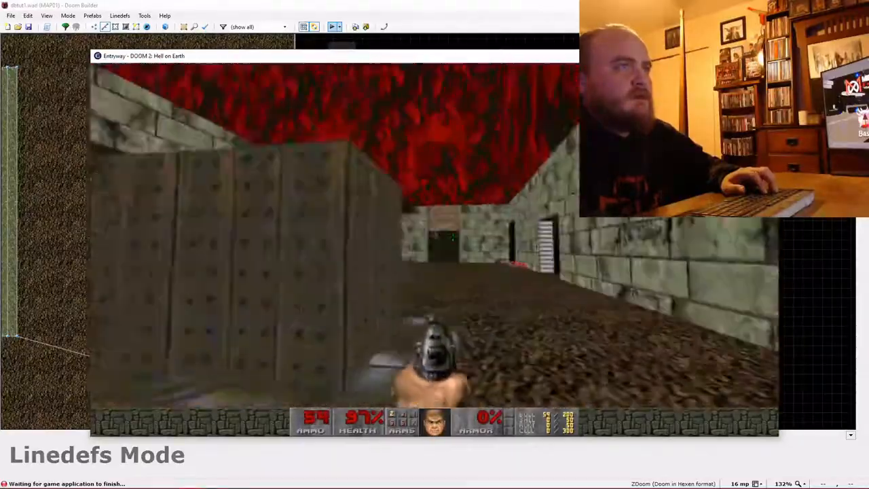
key(d)
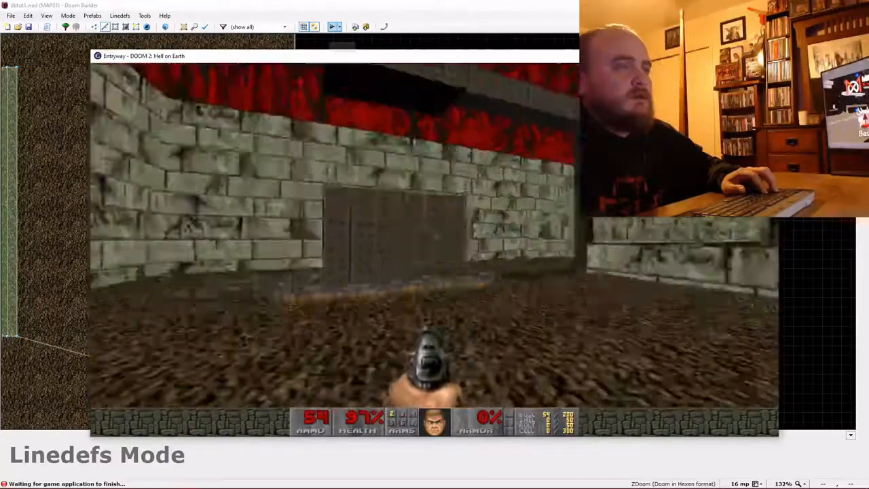
Return to the switch on the end wall of the stair passage and quit the game.
key(w)
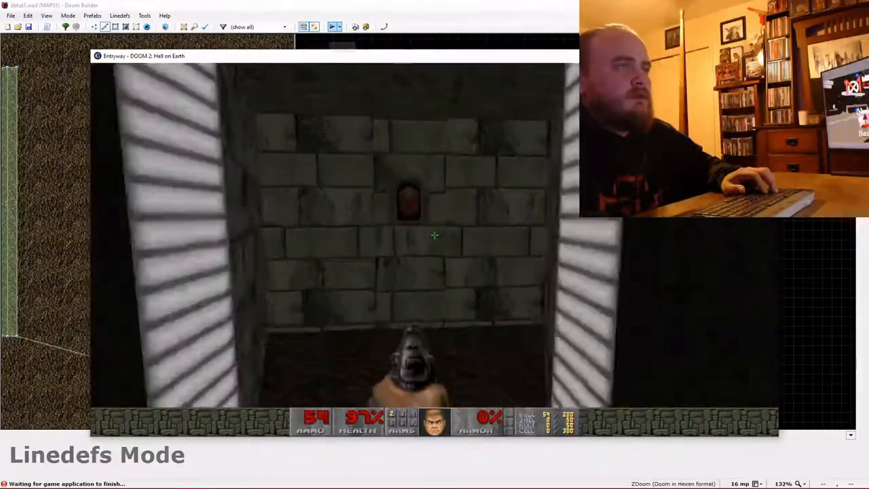
key(s)
key(d)
key(Escape)
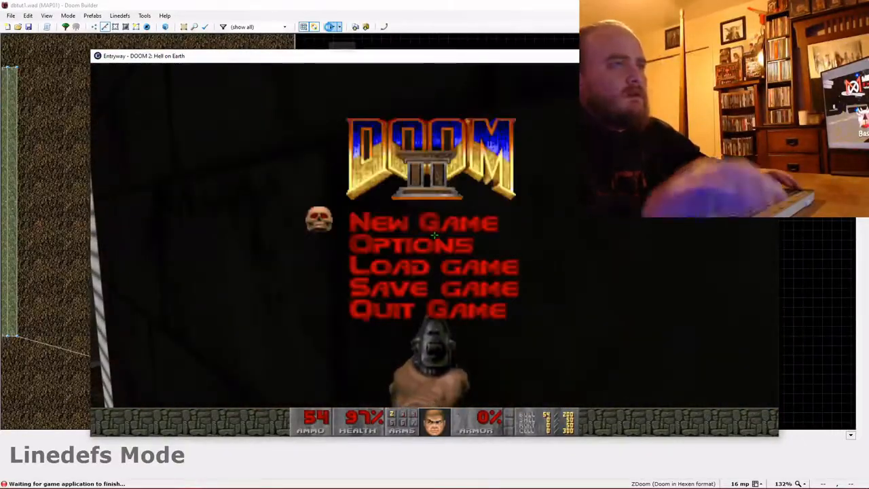
key(Return)
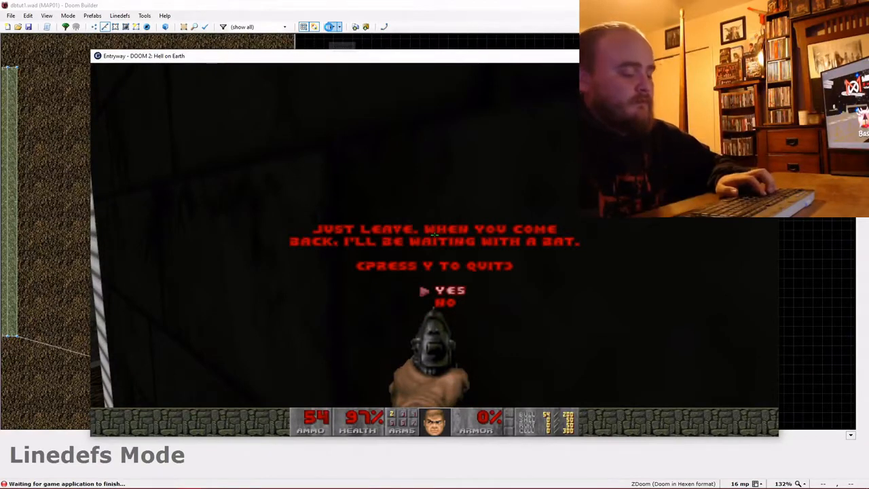
key(y)
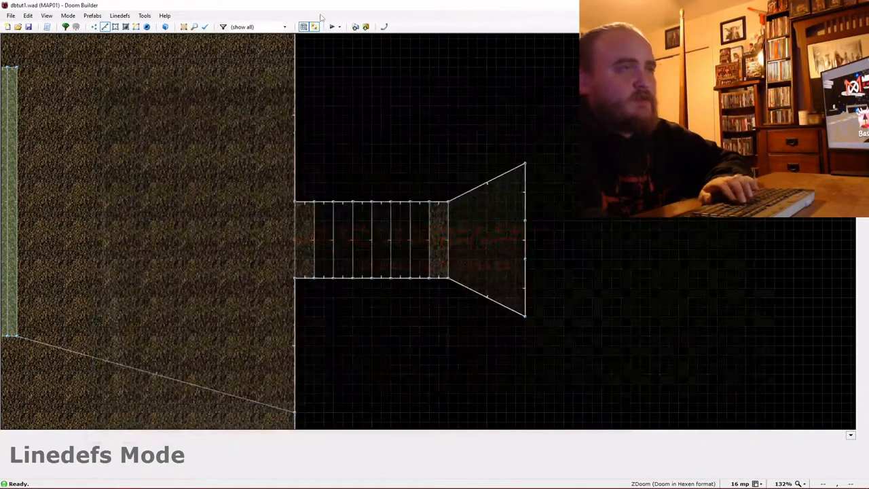
Change the switch linedef's action to Floor Lower to Lowest Floor, keeping sector tag 1 and movement speed 32.
right_click(523, 243)
click(530, 254)
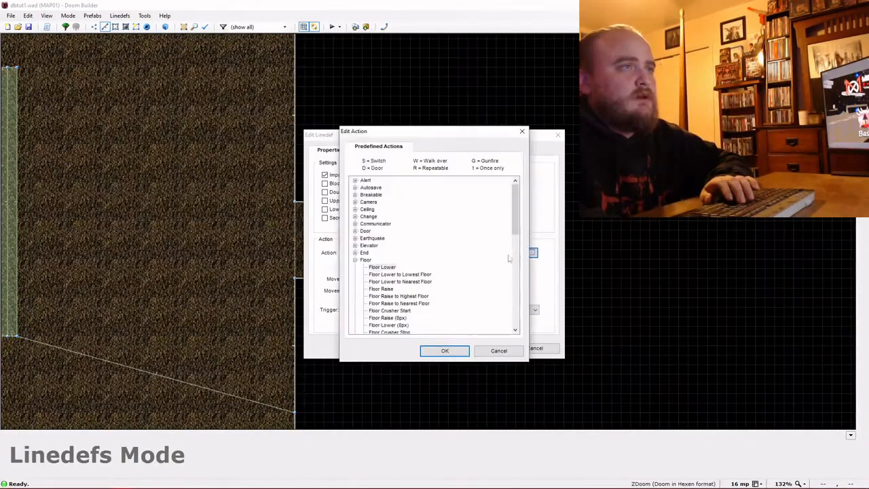
double_click(425, 275)
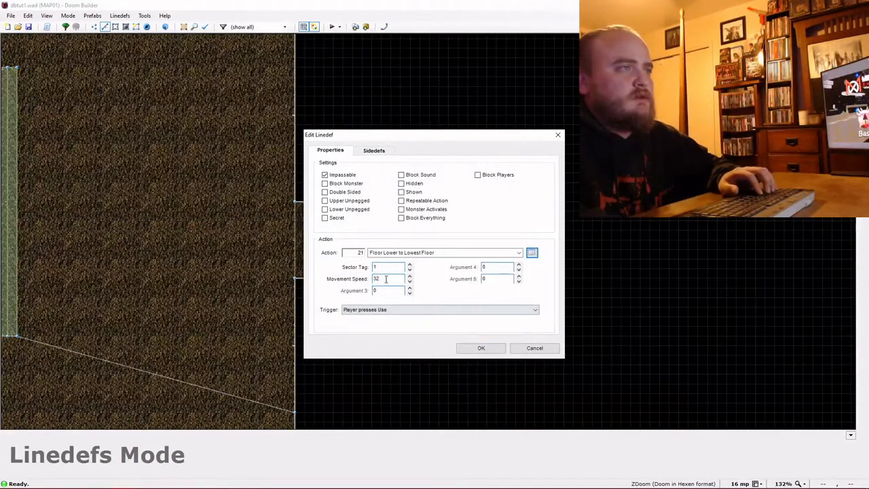
click(479, 348)
Test the map again, using the stair passage switch and returning to the courtyard to inspect the metal block's floor.
click(332, 28)
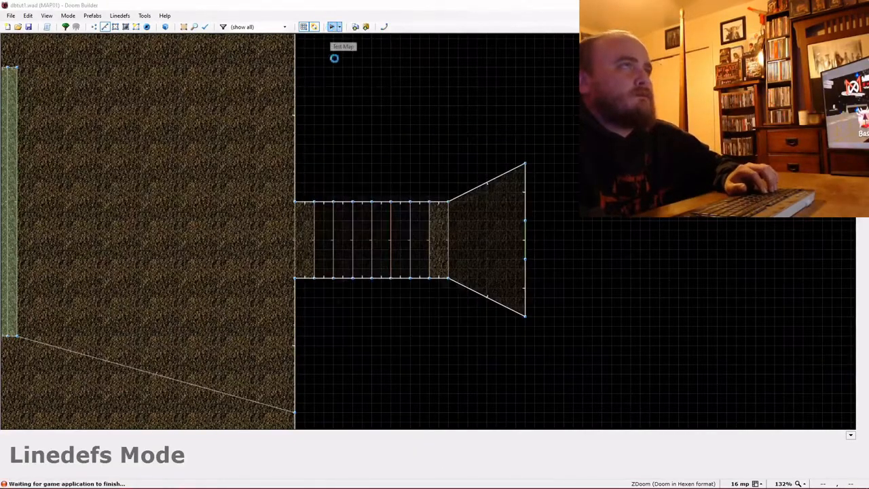
key(w)
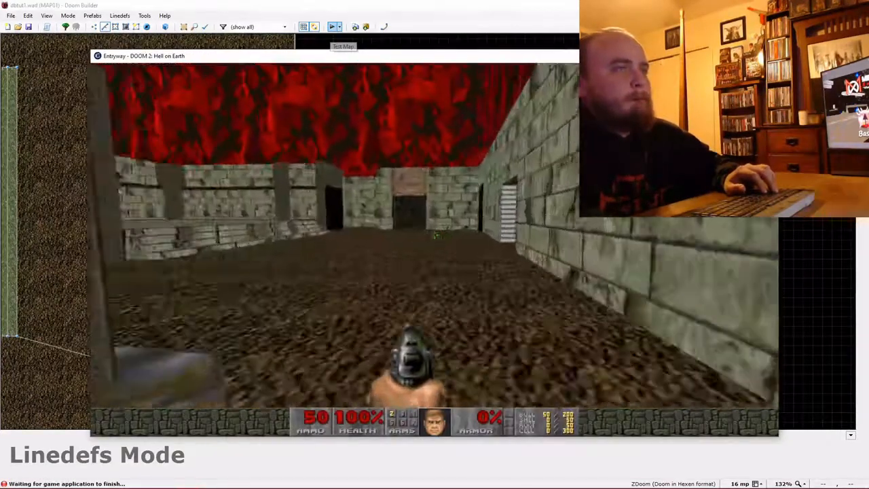
key(w)
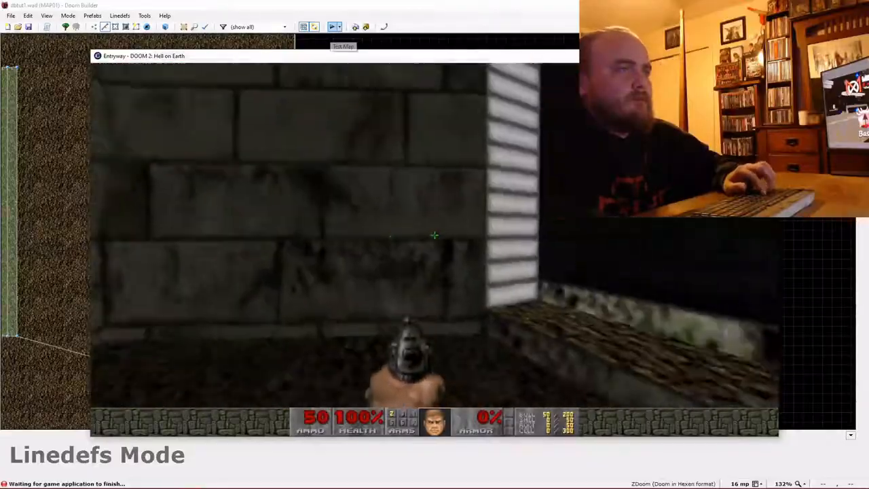
key(w)
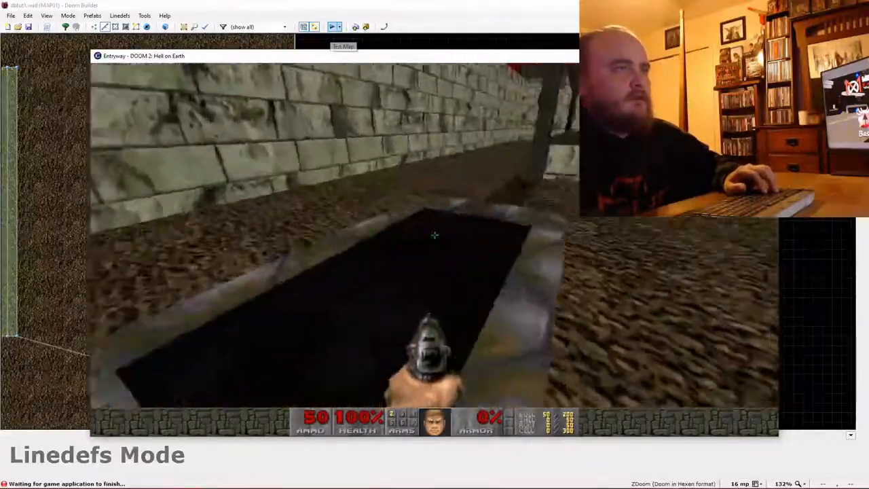
key(w)
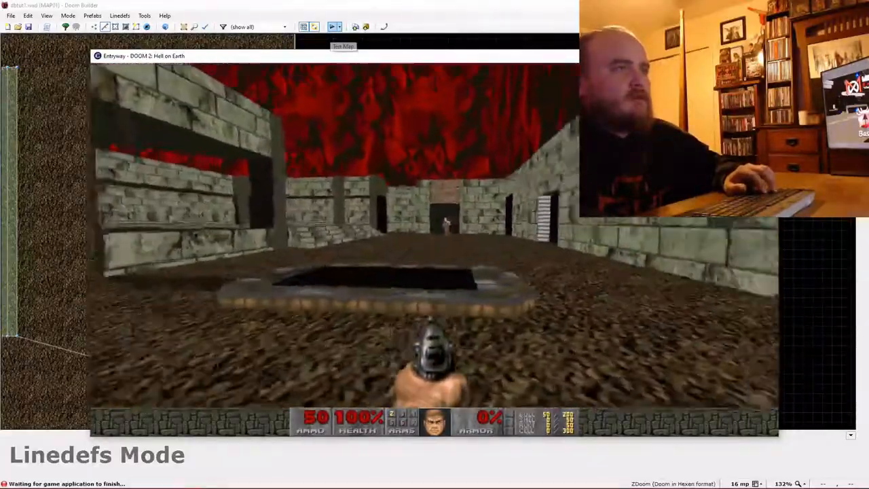
Shoot at the distant enemies at the far end of the courtyard while moving past the metal-rimmed pit.
key(ctrl)
key(w)
key(ctrl)
key(ctrl)
key(ctrl)
key(ctrl)
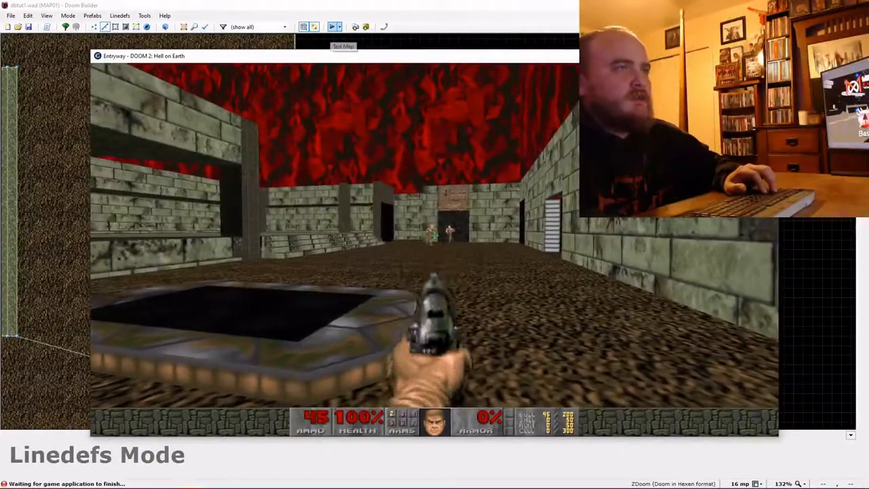
Advance through the courtyard in the map test and shoot the two monsters near the far doorway.
key(ctrl)
key(w)
key(ctrl)
key(ctrl)
key(ctrl)
key(ctrl)
key(ctrl)
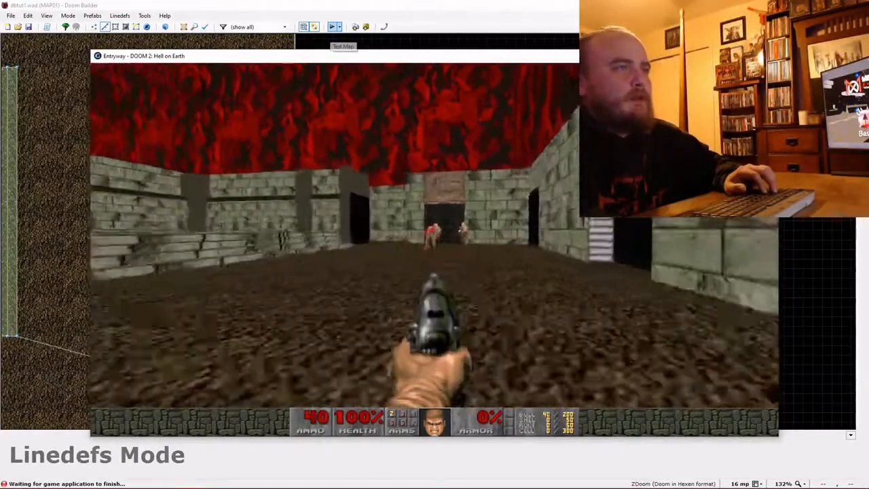
key(w)
key(ctrl)
key(ctrl)
key(ctrl)
key(ctrl)
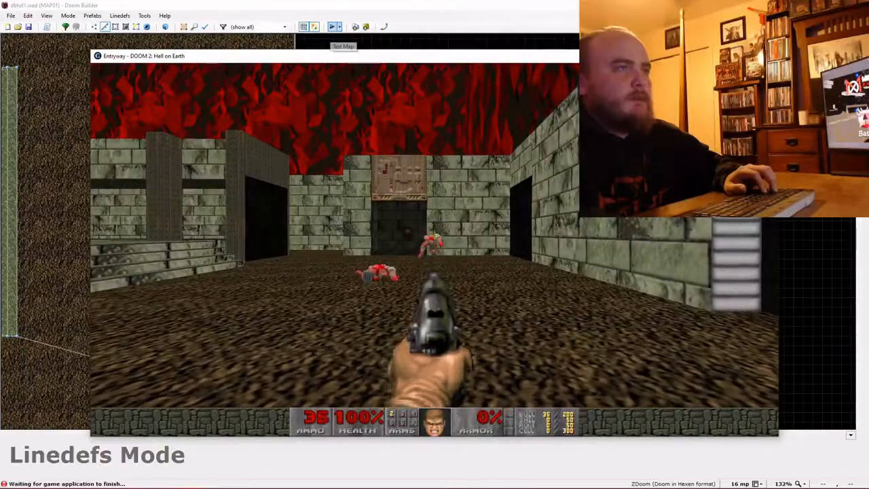
key(w)
Turn around to inspect the sunken pedestal in the map test, and quit the game back to the editor.
key(Left)
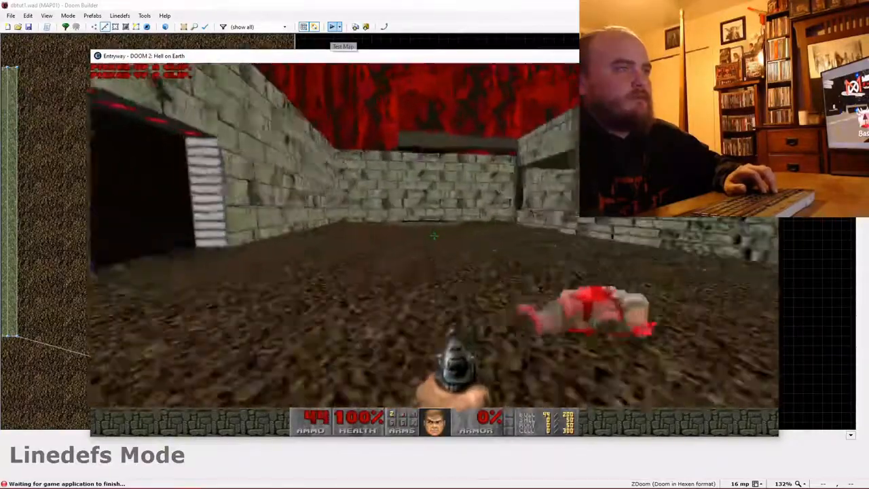
key(Left)
key(Escape)
key(Up)
key(Return)
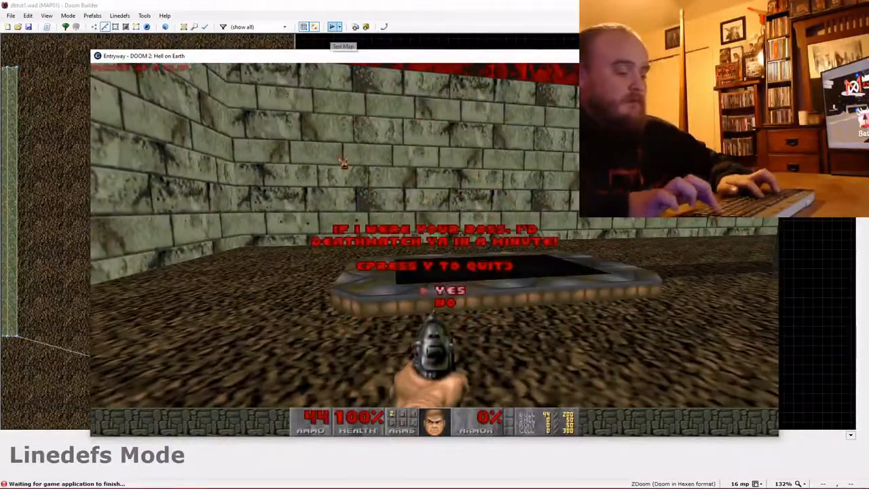
key(y)
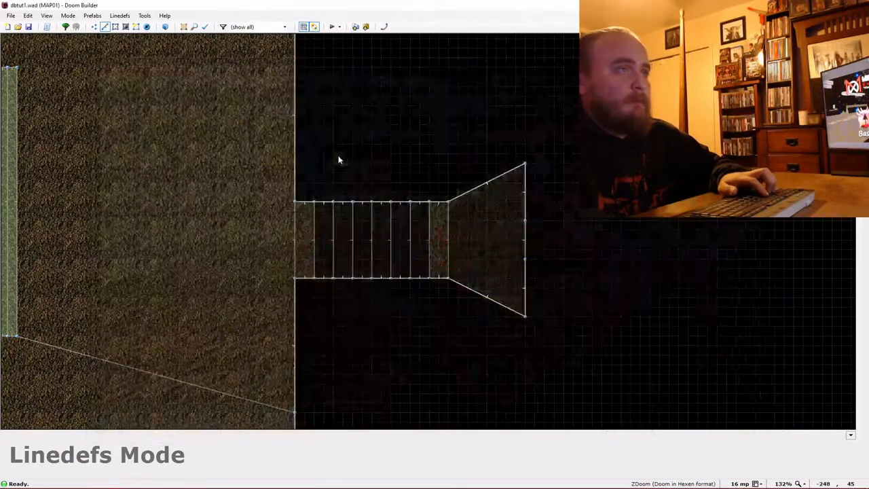
Enable the Singleplayer setting for the three things placed on the octagonal pedestal.
key(t)
scroll(331, 187, down, 3)
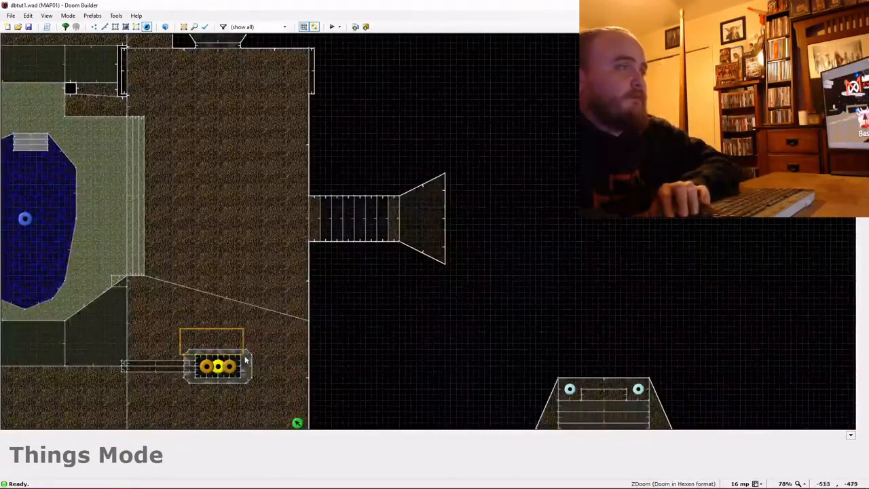
right_click(230, 370)
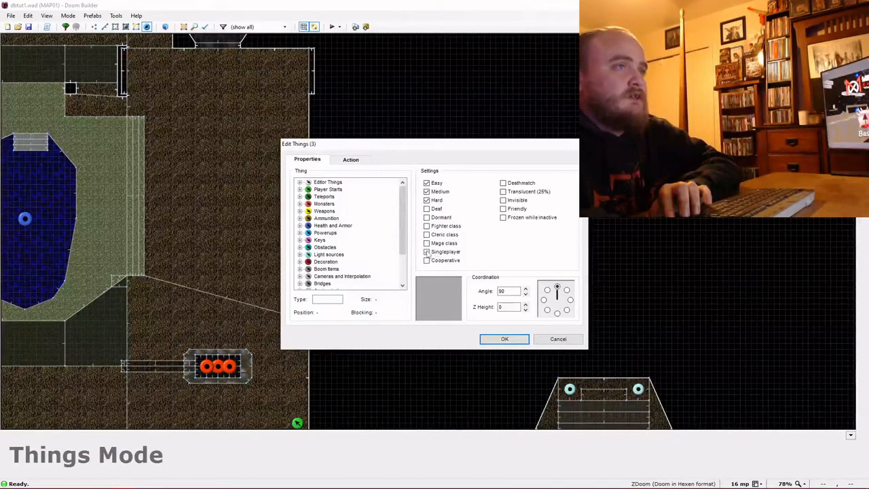
click(501, 339)
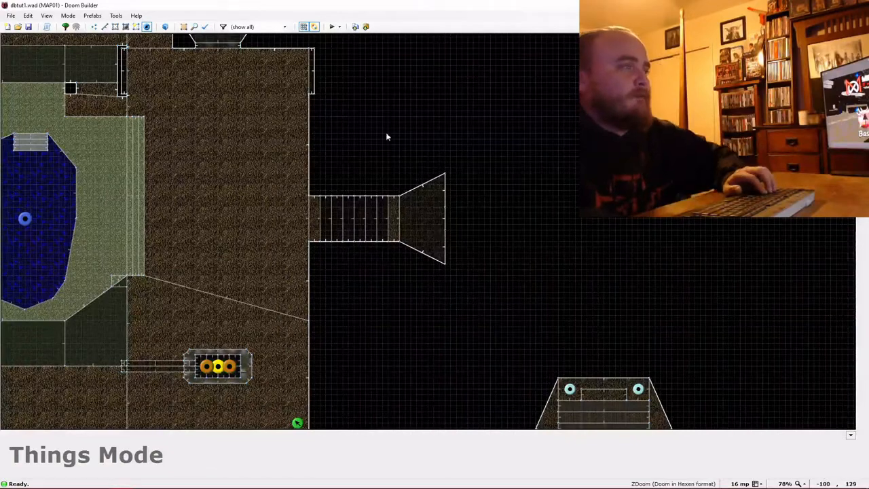
Give the SW1GSTON switch line in the small northern room the End Normal action, triggered by Player presses Use.
scroll(310, 108, down, 4)
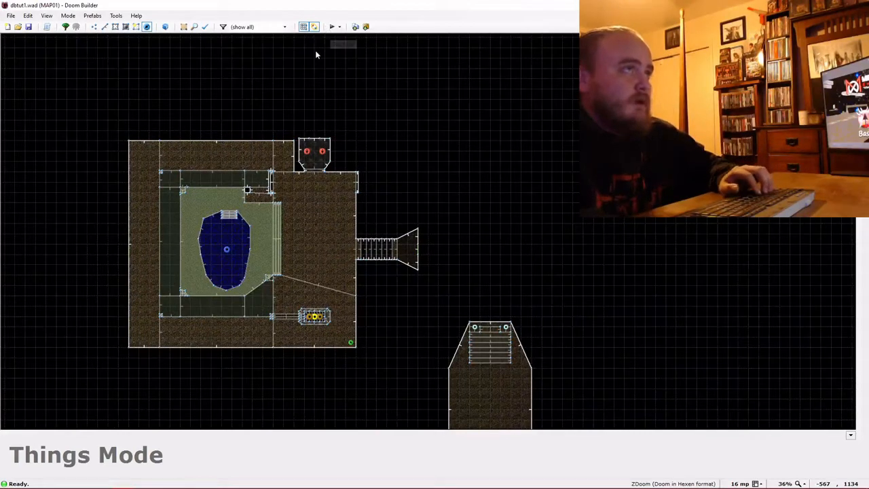
key(l)
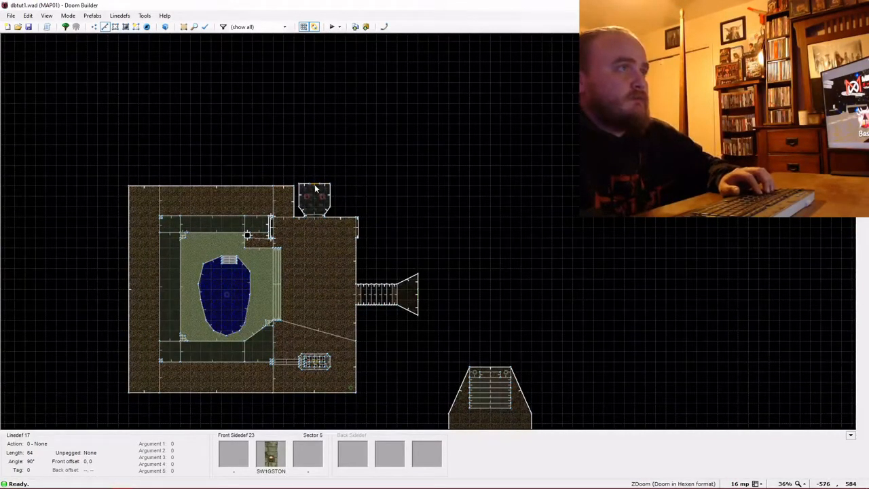
right_click(314, 188)
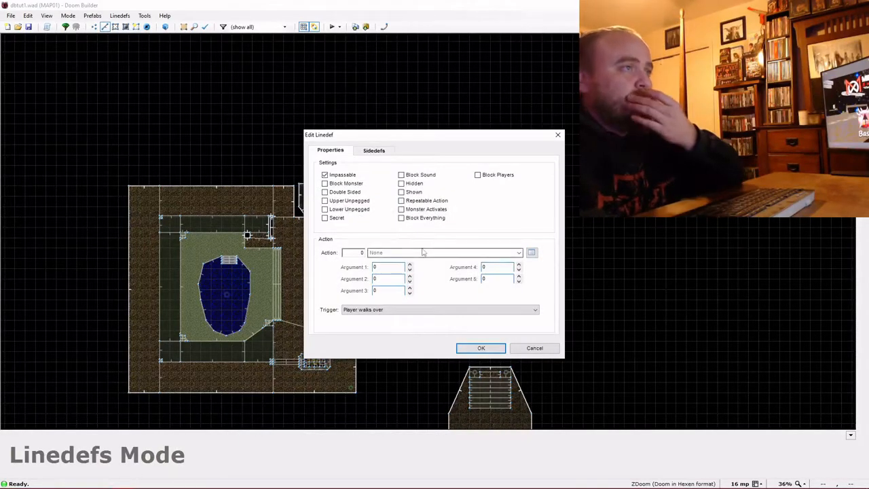
click(532, 253)
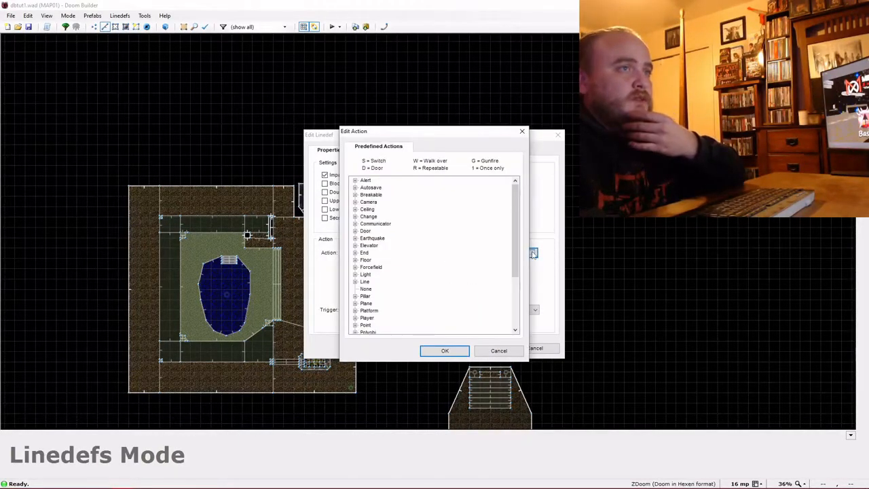
click(355, 252)
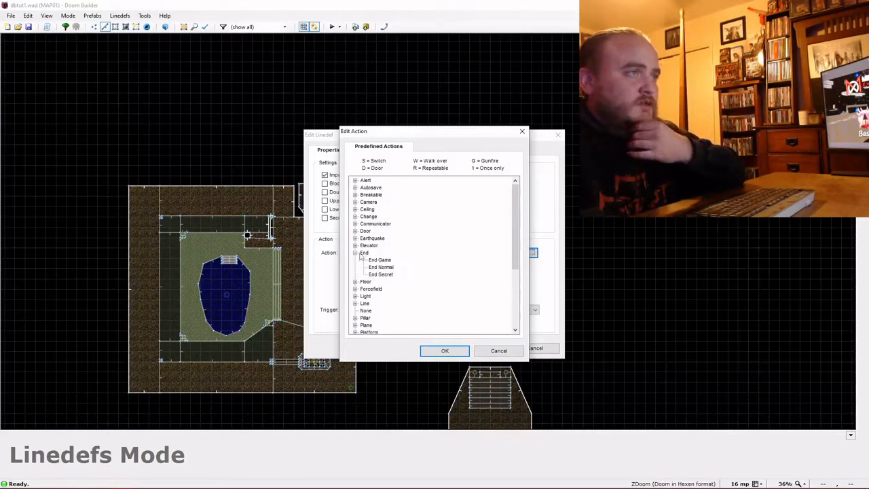
click(381, 267)
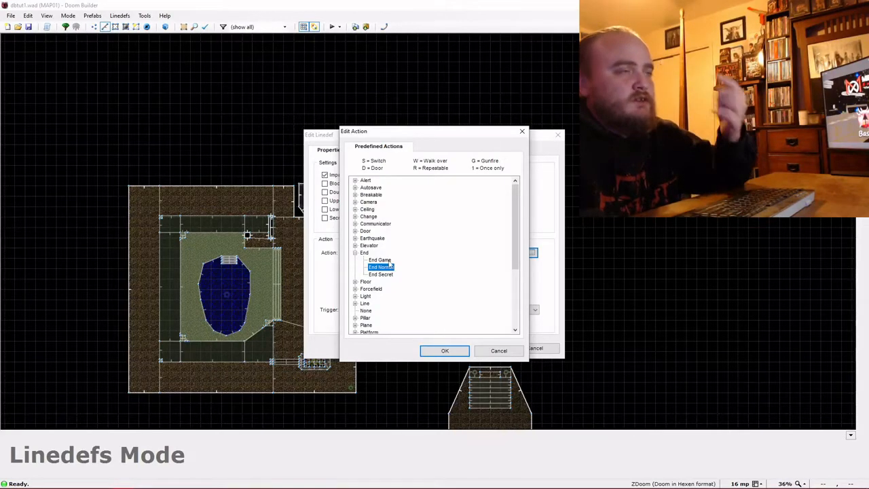
click(445, 351)
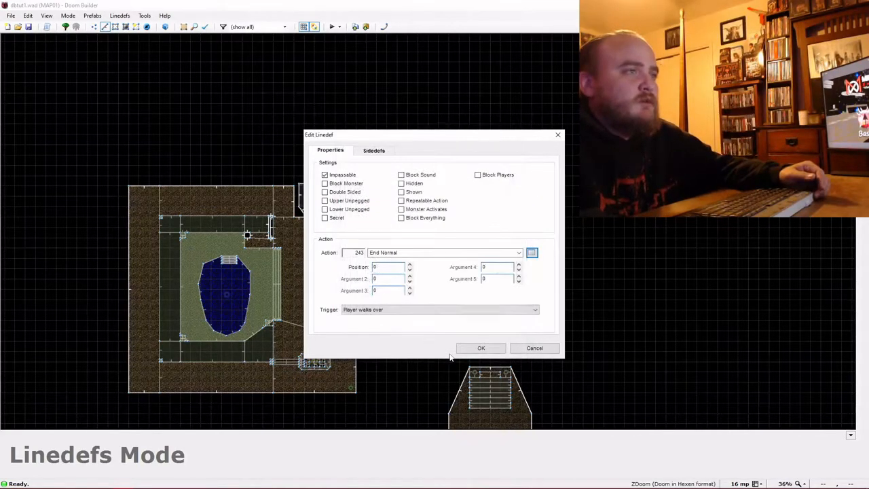
click(437, 310)
click(423, 328)
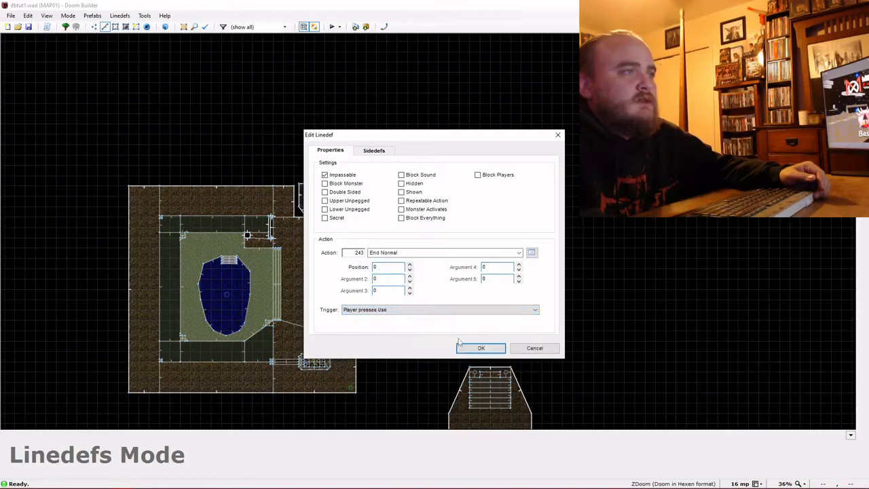
click(462, 346)
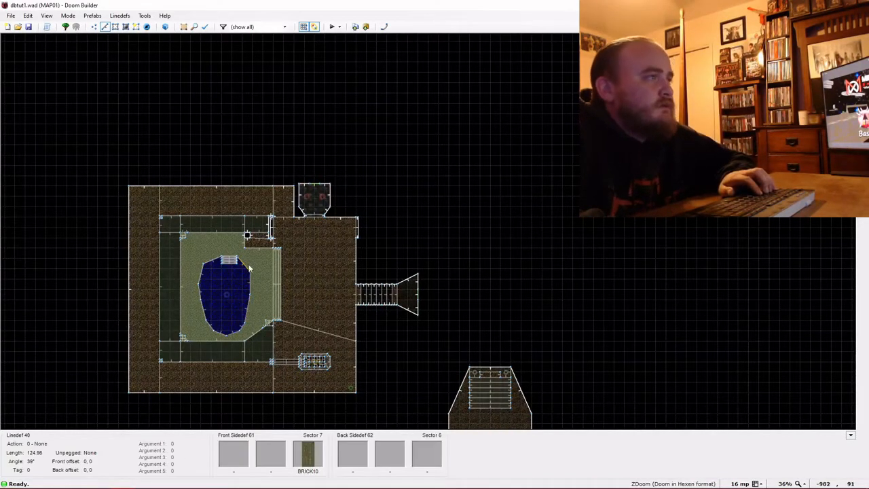
Move the small southwest corner pillar sector of the walkway diagonally outward to about -1648, -630.
scroll(234, 307, up, 3)
scroll(238, 309, down, 3)
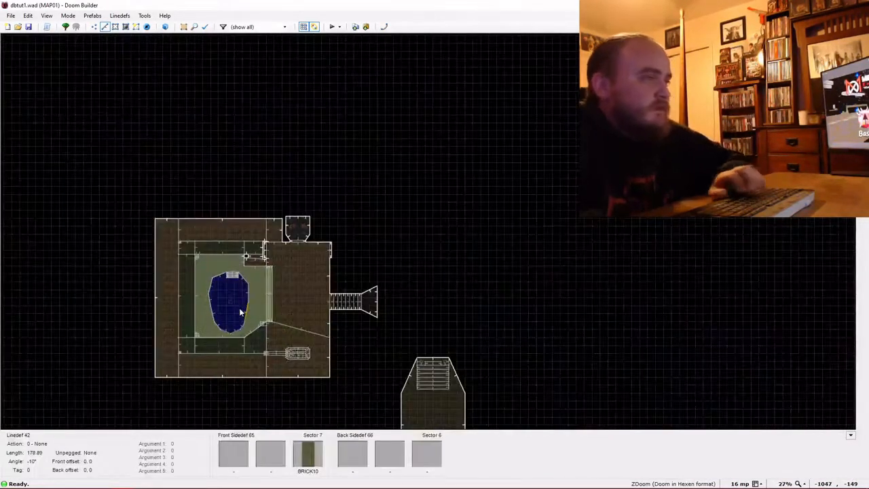
key(Left)
key(Down)
key(Left)
key(Down)
key(Up)
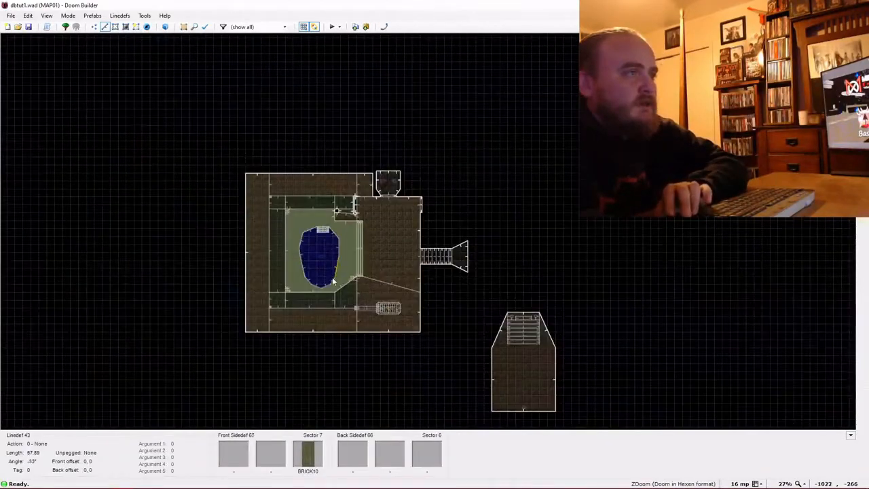
scroll(332, 277, up, 4)
key(Left)
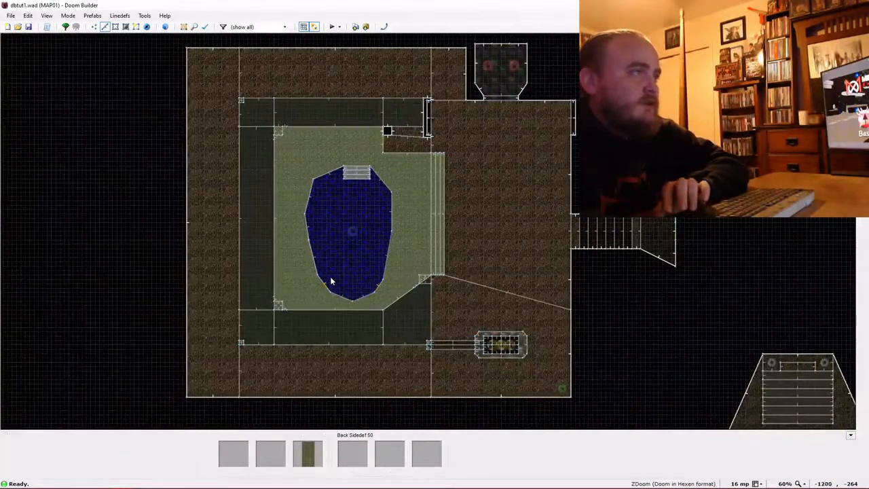
key(l)
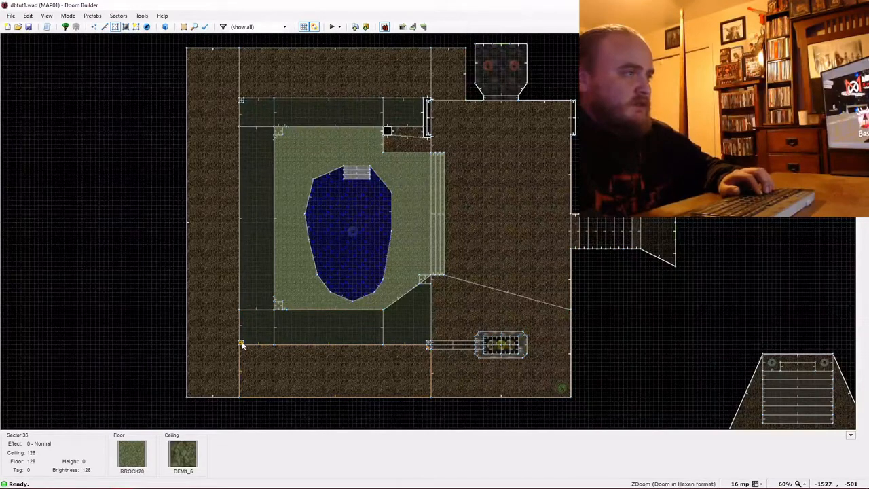
key(space)
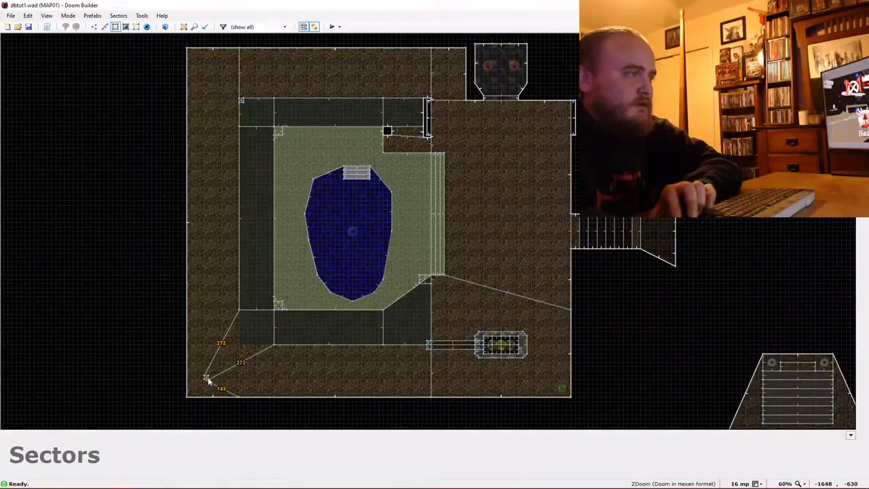
click(206, 378)
Move the small northwest corner pillar sector of the walkway diagonally outward to about -1673, 506.
key(Up)
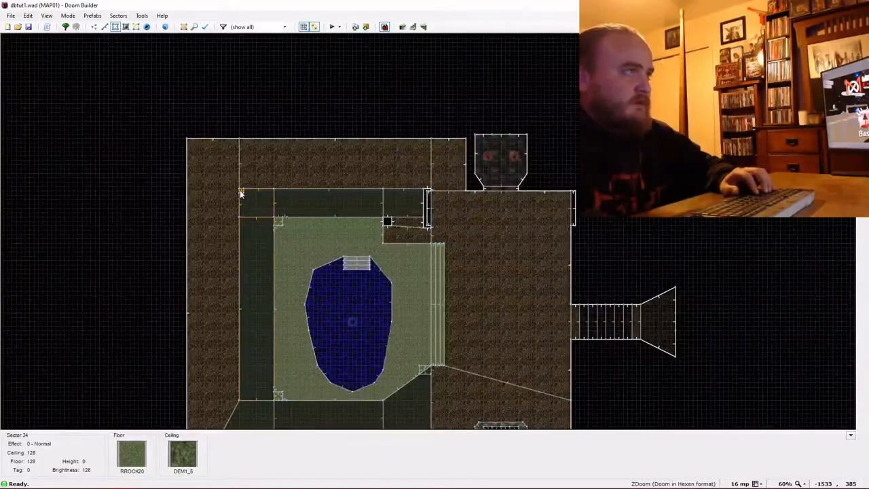
key(space)
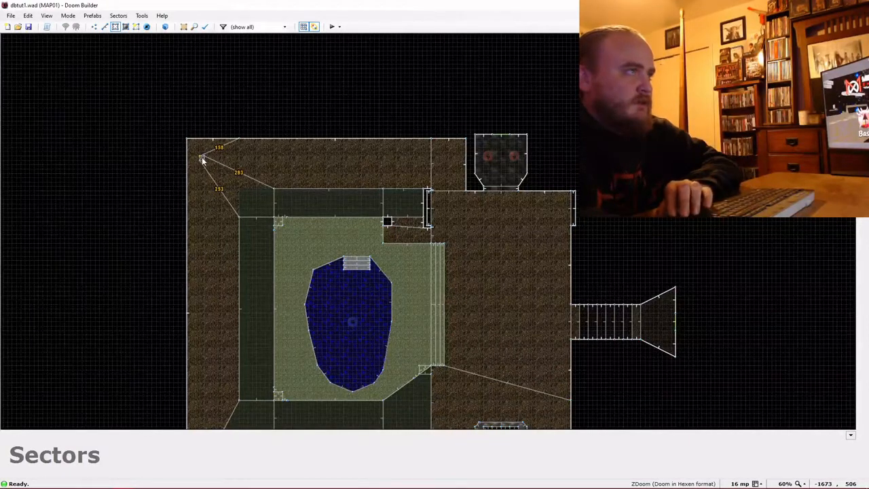
right_drag(203, 161, 202, 160)
Select all the outer south wall lines of the courtyard and move them farther south to enlarge the area.
key(Down)
key(Down)
scroll(295, 220, down, 2)
key(Right)
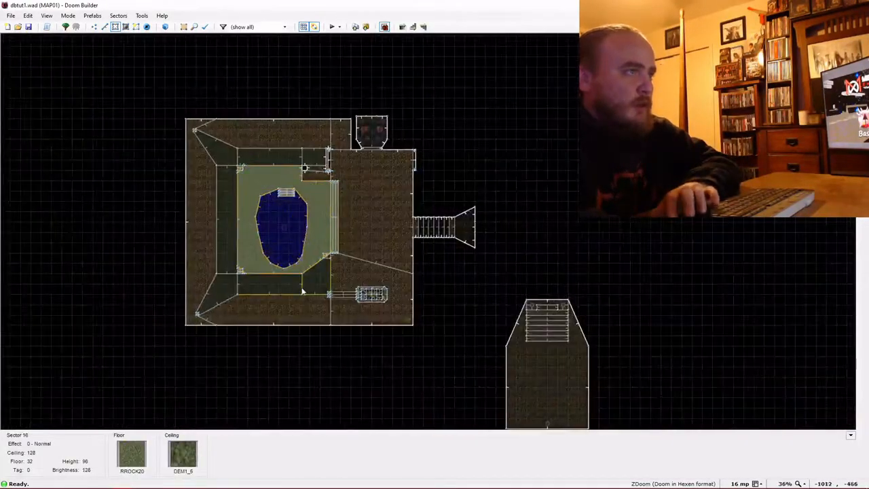
scroll(303, 304, up, 2)
scroll(301, 305, up, 1)
scroll(433, 299, up, 1)
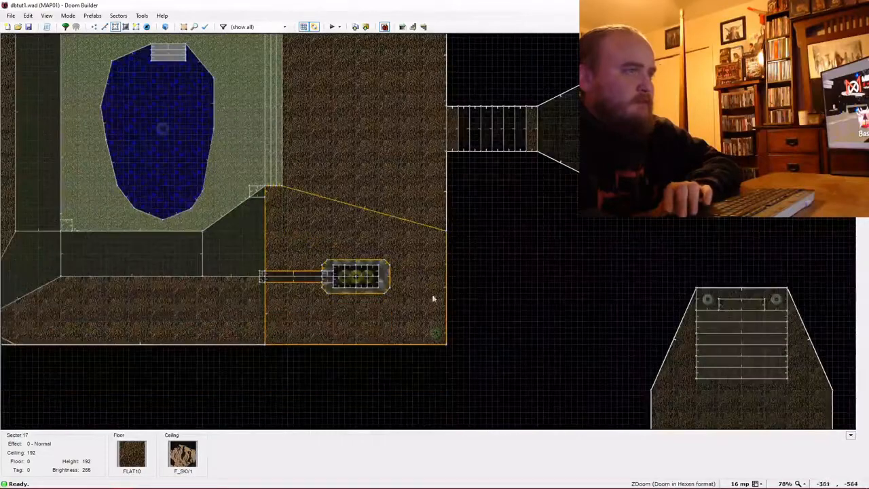
scroll(480, 296, down, 4)
scroll(470, 282, up, 1)
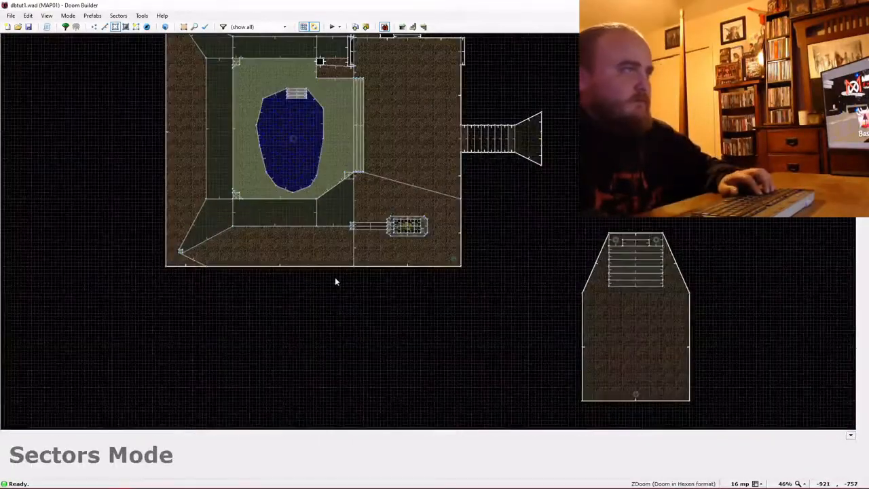
key(l)
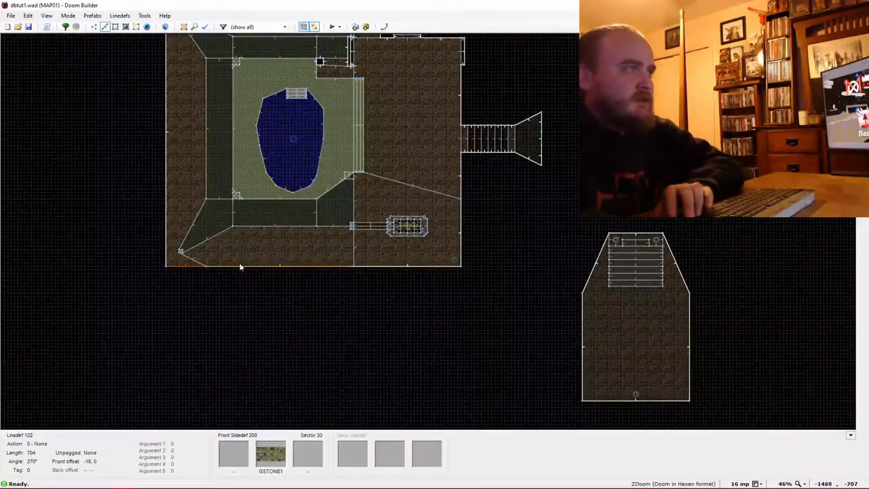
drag(399, 270, 399, 337)
Move the courtyard's outer west wall farther west and its outer north wall farther north.
scroll(397, 335, down, 2)
scroll(384, 320, up, 1)
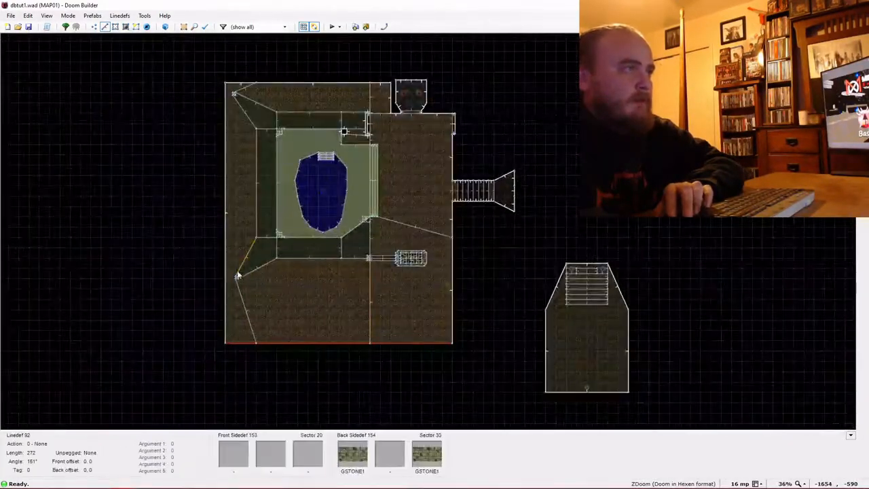
drag(225, 259, 157, 262)
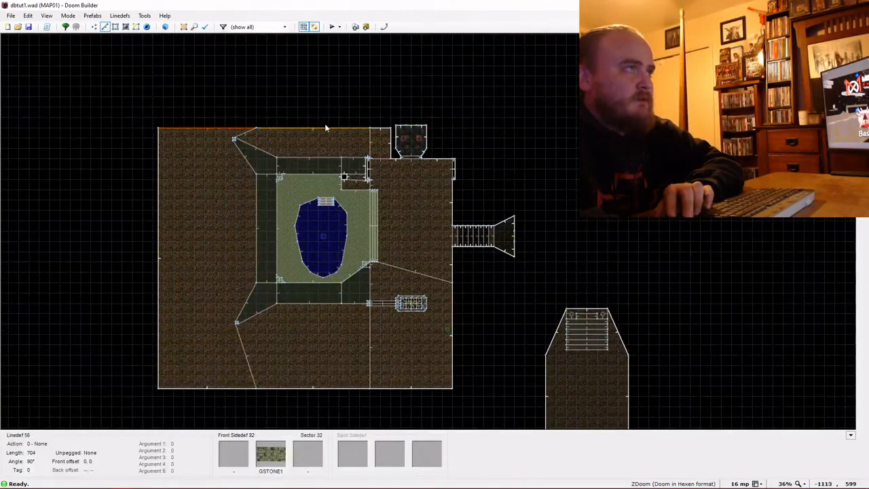
drag(374, 128, 373, 74)
scroll(357, 130, down, 1)
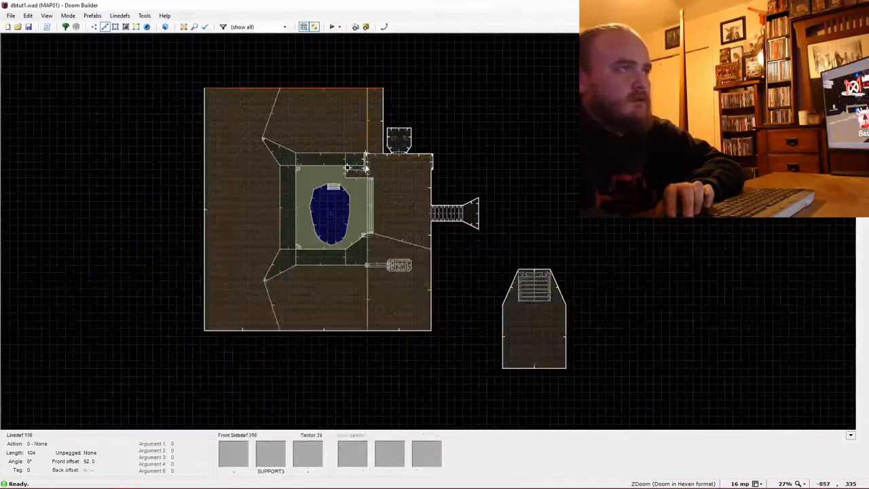
scroll(373, 202, up, 1)
scroll(373, 201, up, 1)
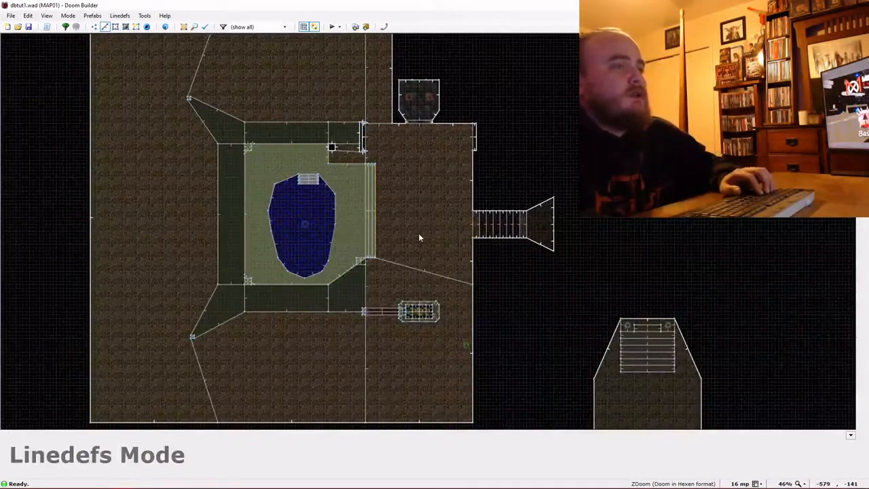
Test the map in the game, walking through the enlarged courtyard, shooting at the monsters and heading to the exit stairs.
click(332, 27)
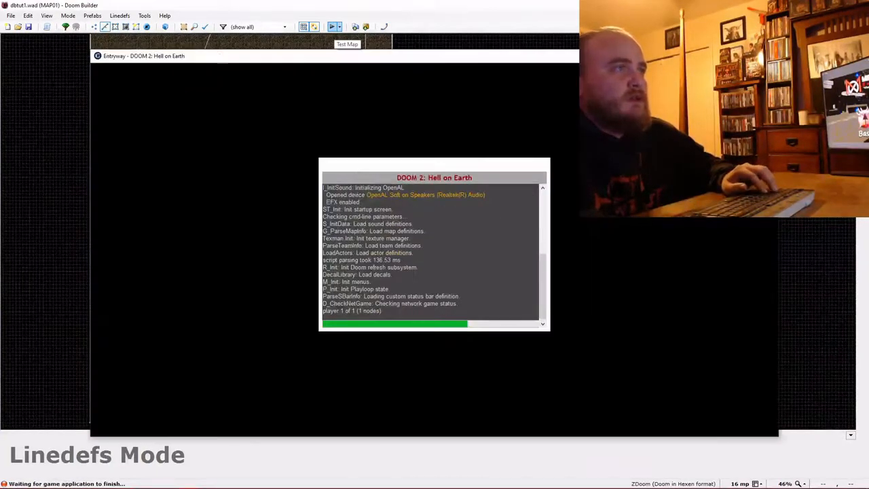
key(w)
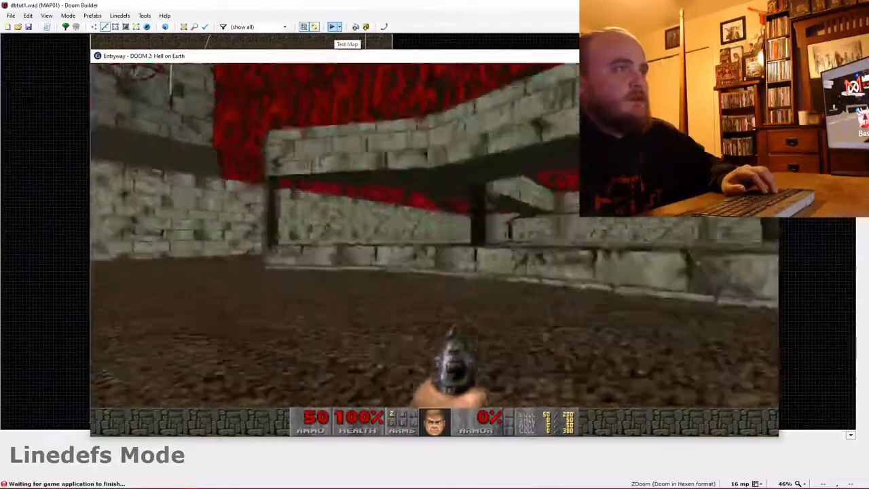
key(w)
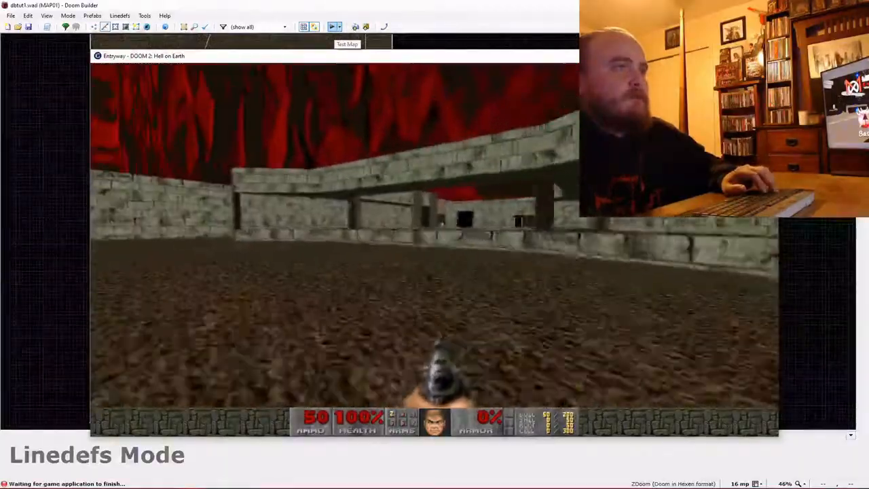
key(w)
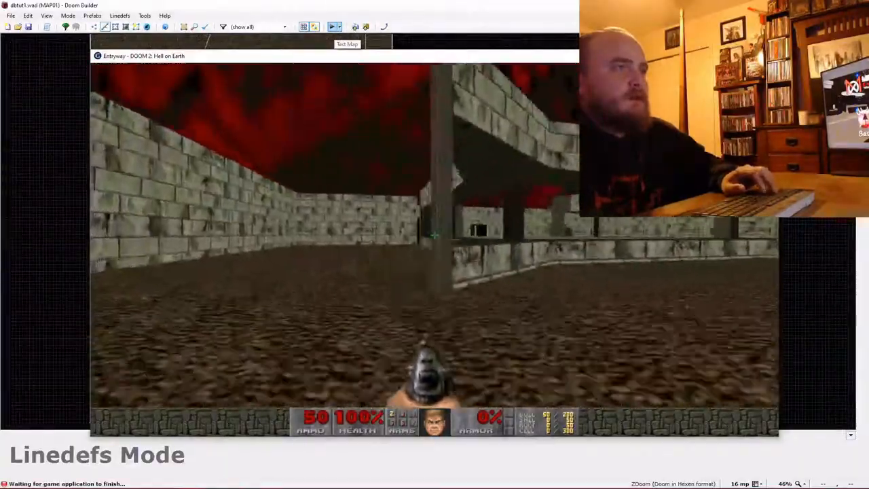
key(w)
key(ctrl)
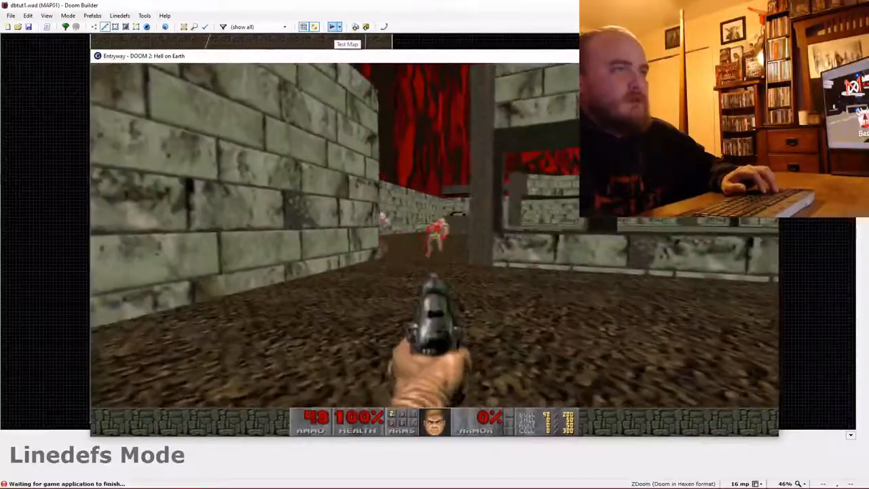
key(ctrl)
key(w)
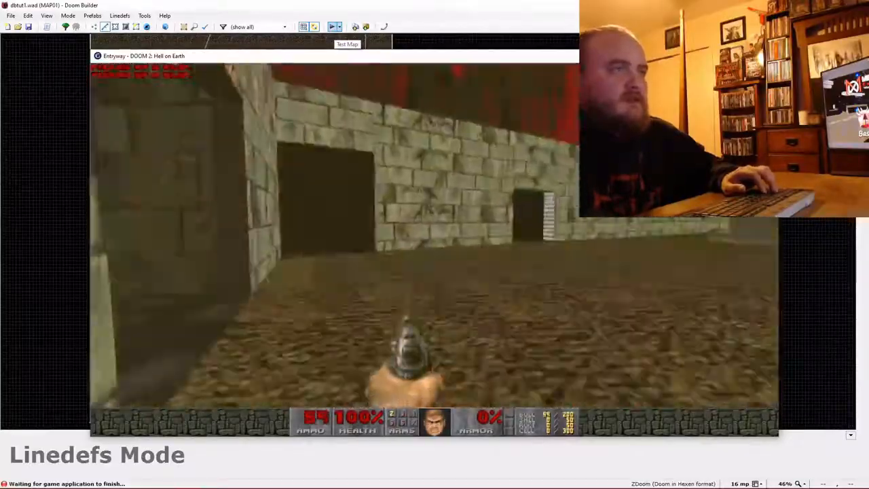
key(w)
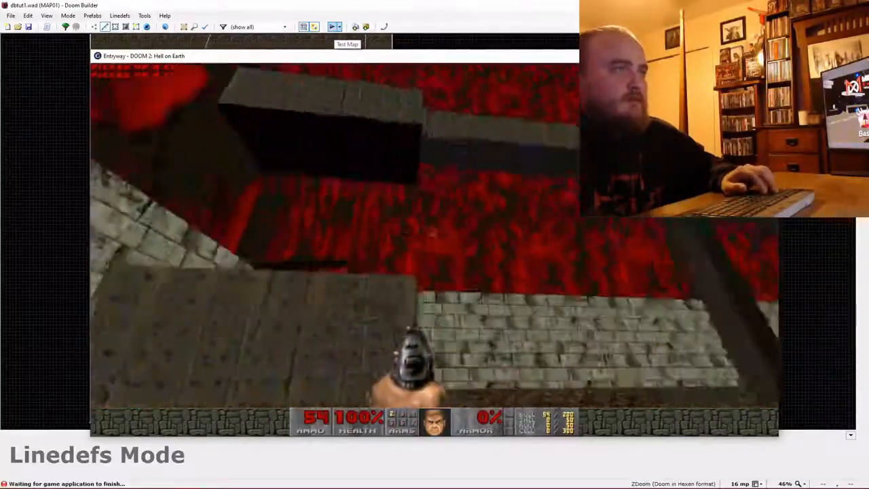
key(w)
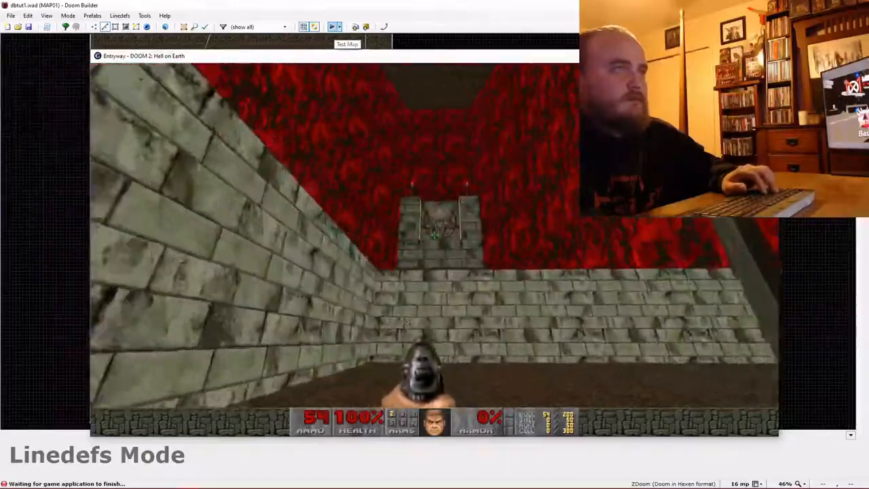
Walk around the courtyard to inspect the raised walkway and its pillars, and quit the test game.
key(w)
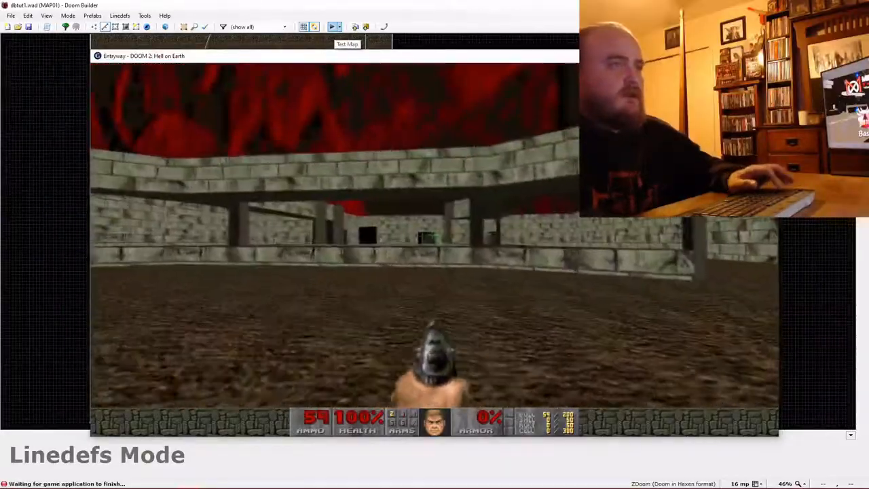
key(w)
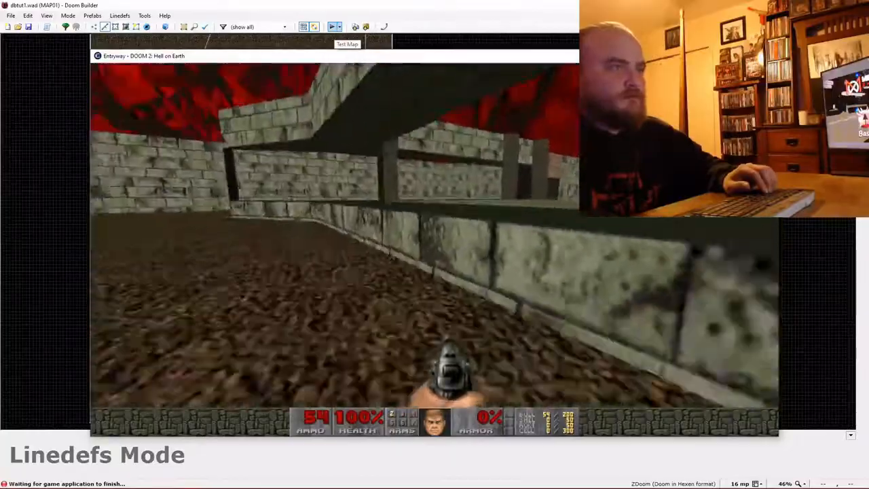
key(w)
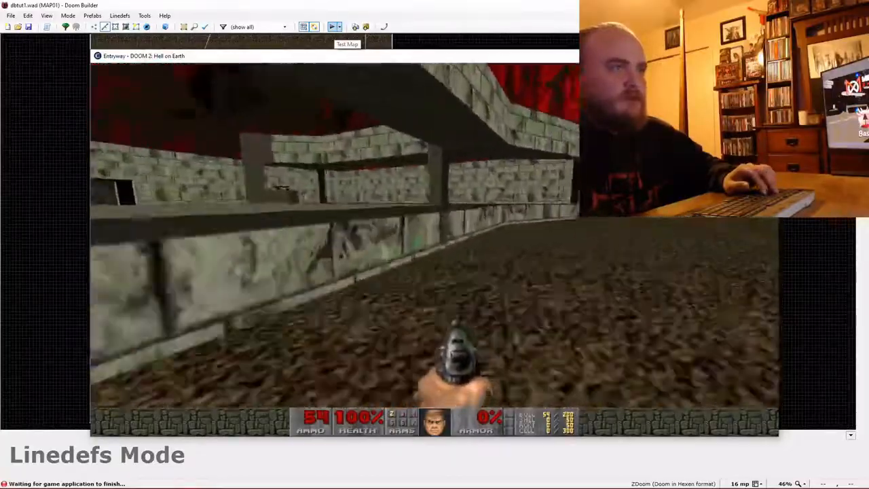
key(w)
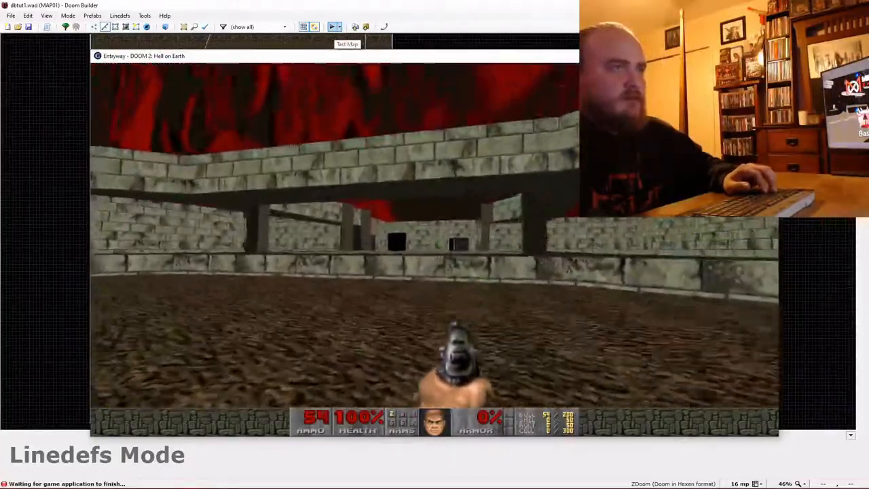
key(w)
key(Escape)
key(Up)
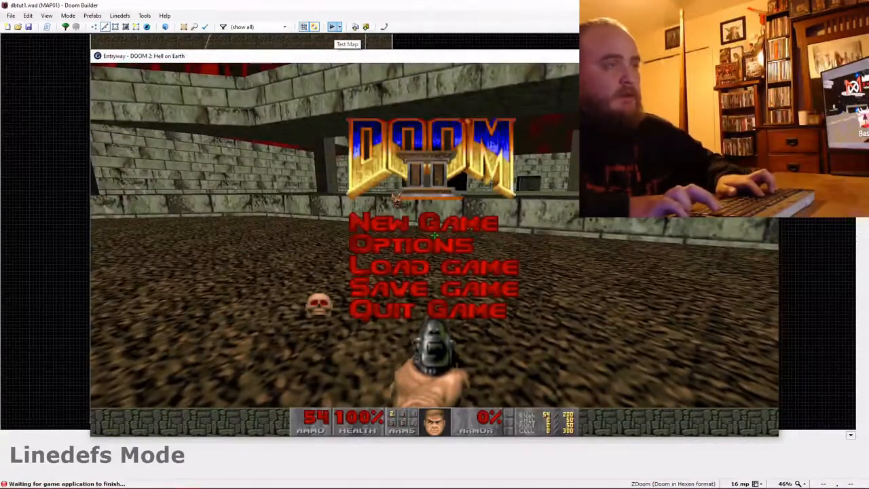
key(Return)
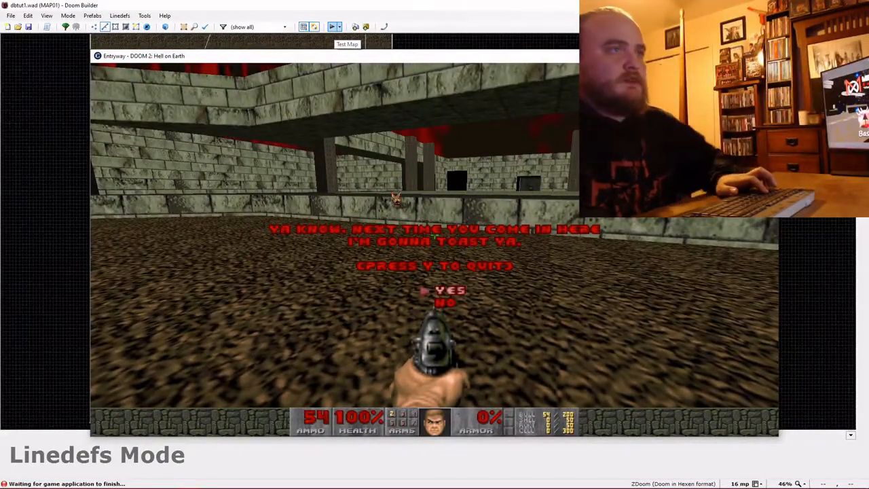
key(y)
Draw a 256 by 672 rectangular sector in the courtyard along the walkway's outer west edge.
scroll(180, 231, up, 1)
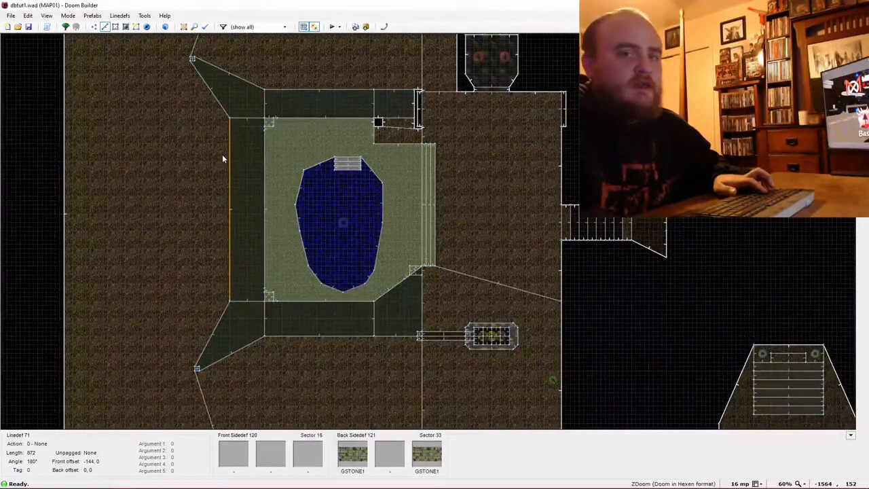
key(d)
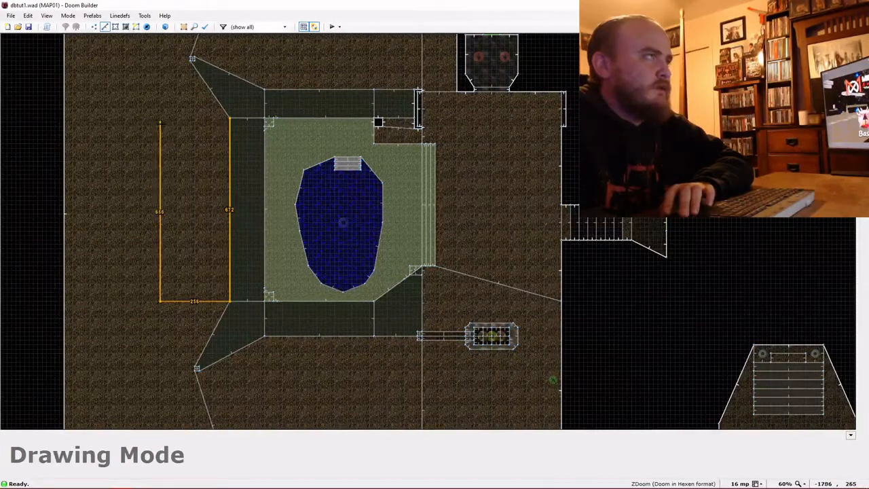
click(230, 117)
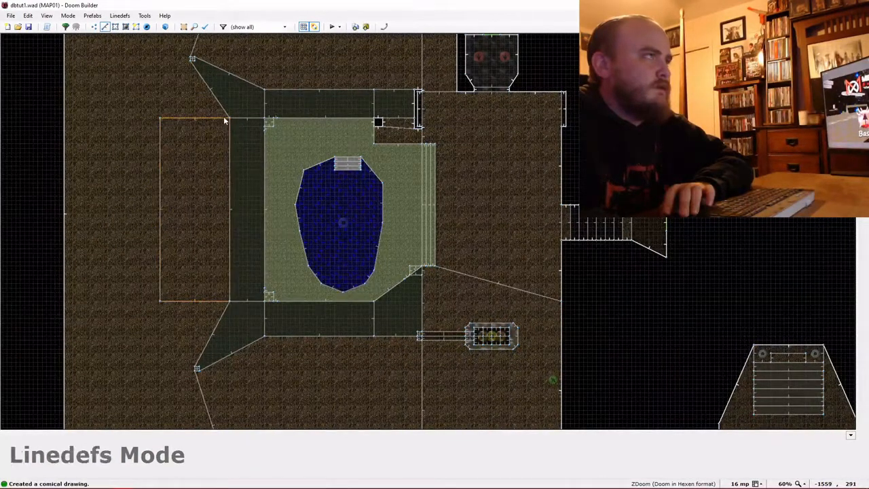
Move the southwest corner pillar sector farther outward to about -1790, -750.
key(s)
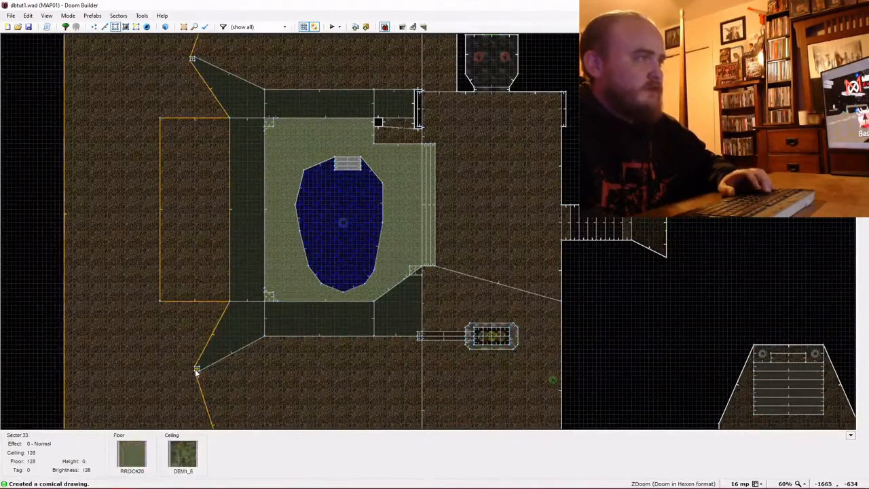
drag(197, 371, 159, 384)
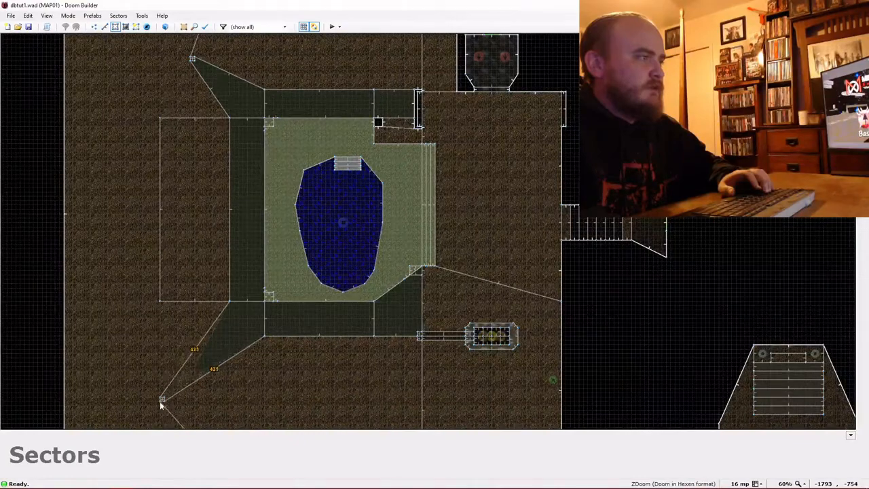
right_drag(161, 408, 161, 409)
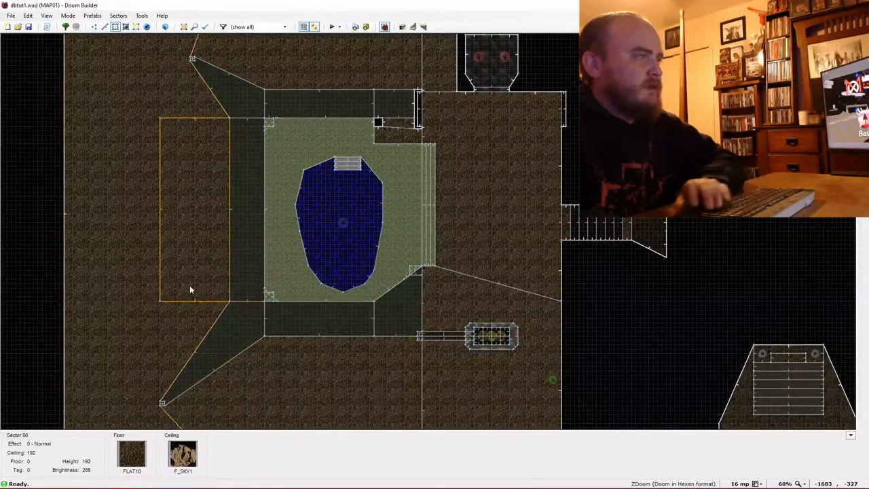
Move the northwest corner pillar sector farther outward to about -1786, 631.
scroll(190, 287, up, 1)
scroll(199, 262, down, 2)
key(Up)
key(Up)
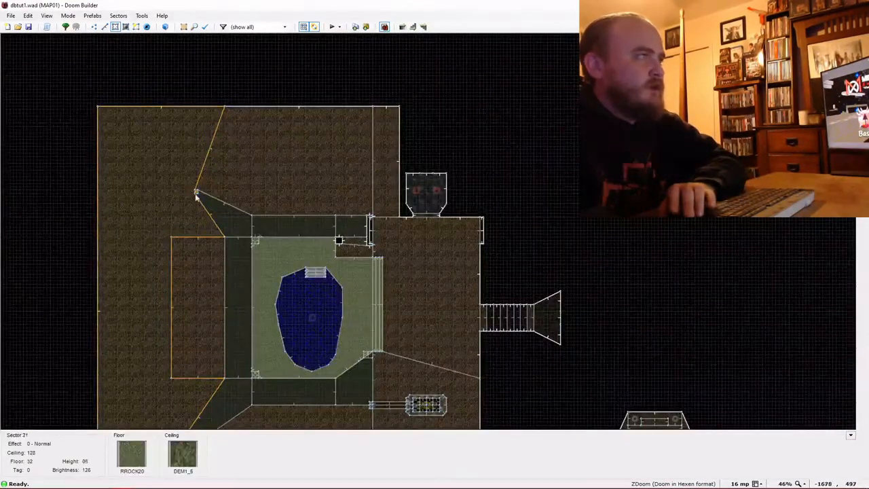
drag(197, 195, 174, 168)
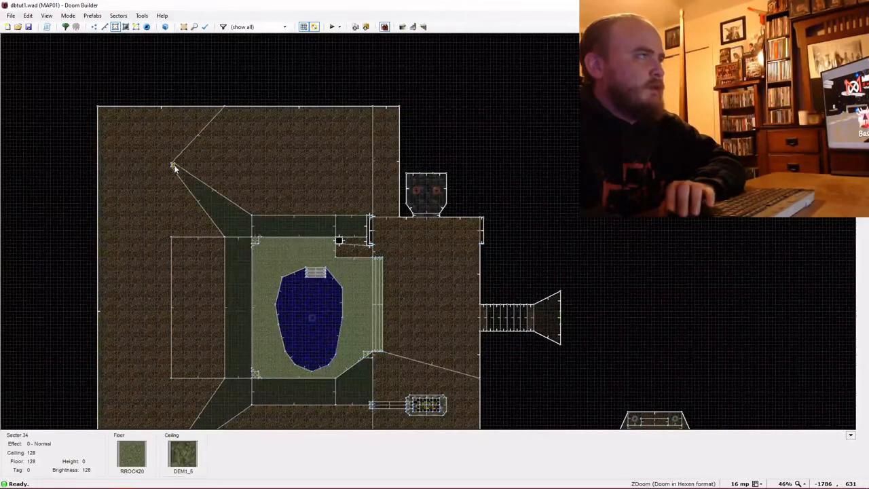
key(Down)
key(Down)
key(l)
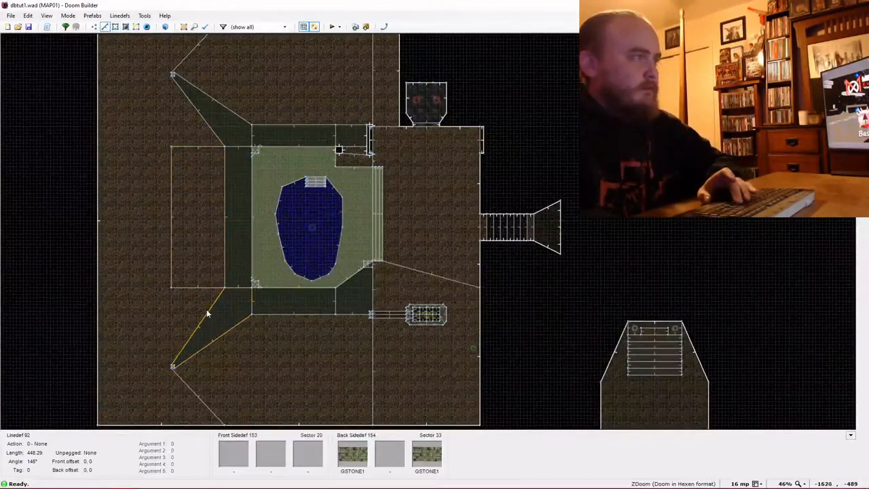
click(206, 313)
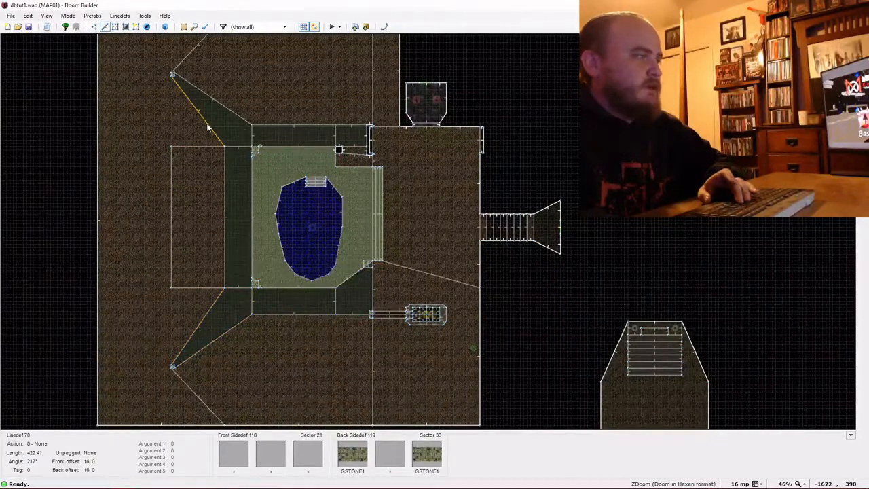
key(s)
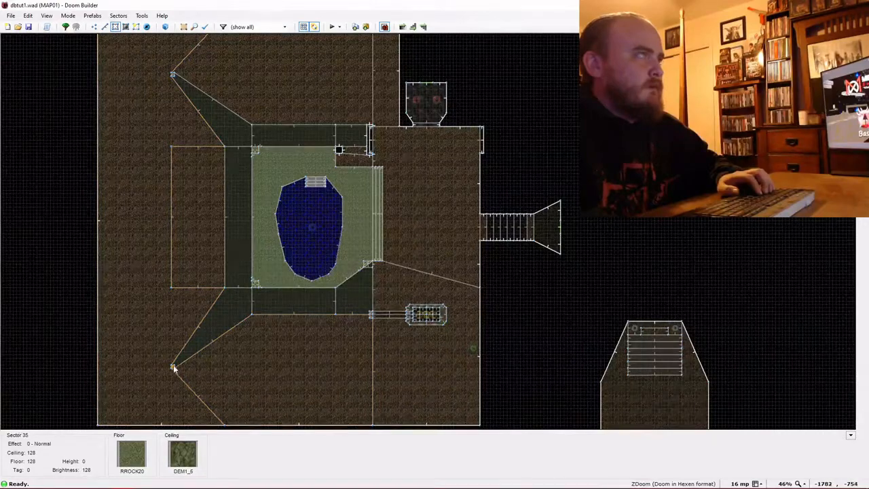
scroll(220, 200, up, 1)
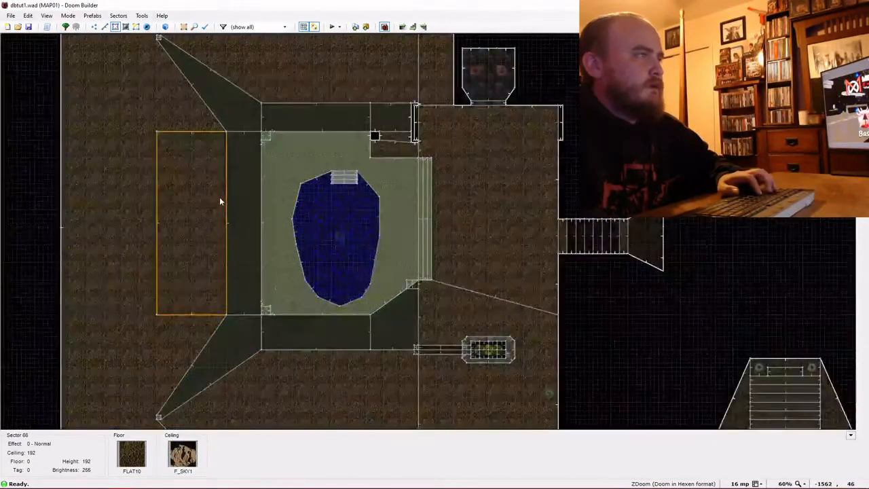
Inspect the new rectangular sector beside the walkway in the 3D view and return to the 2D map.
key(w)
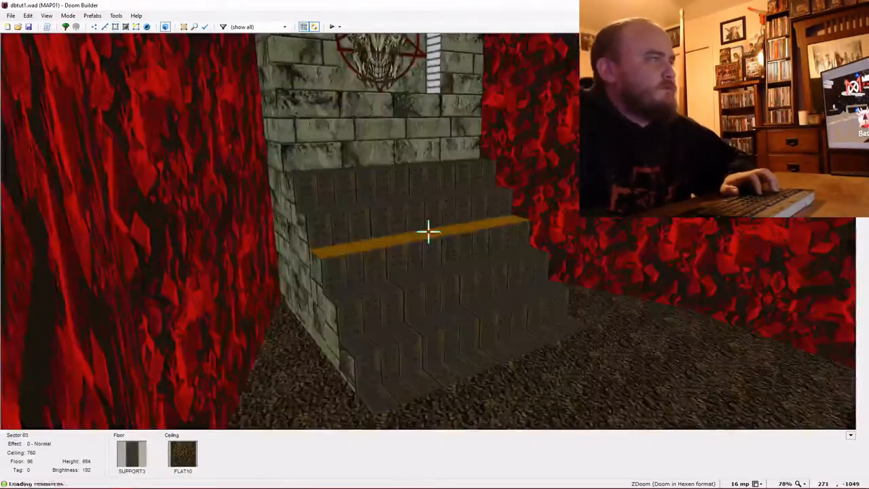
key(e)
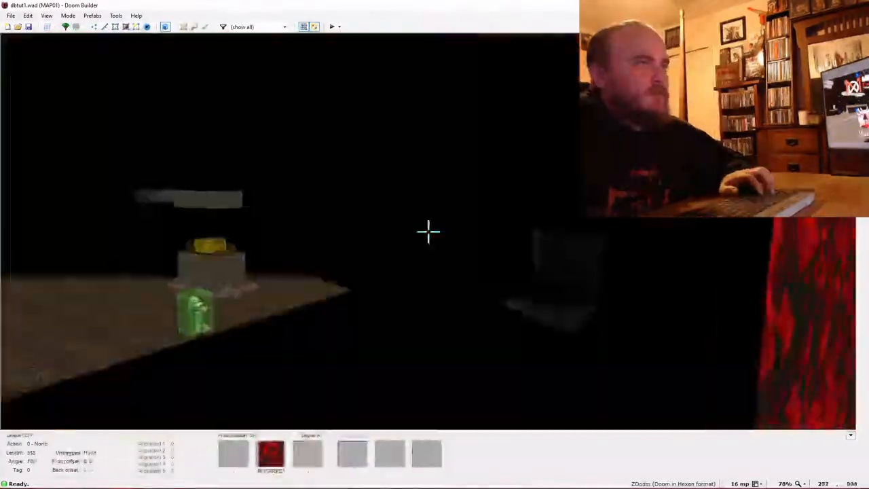
key(e)
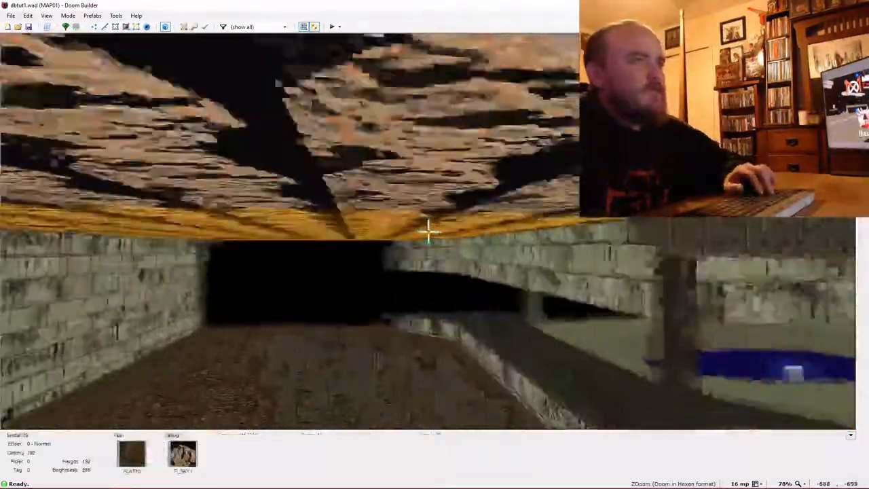
key(e)
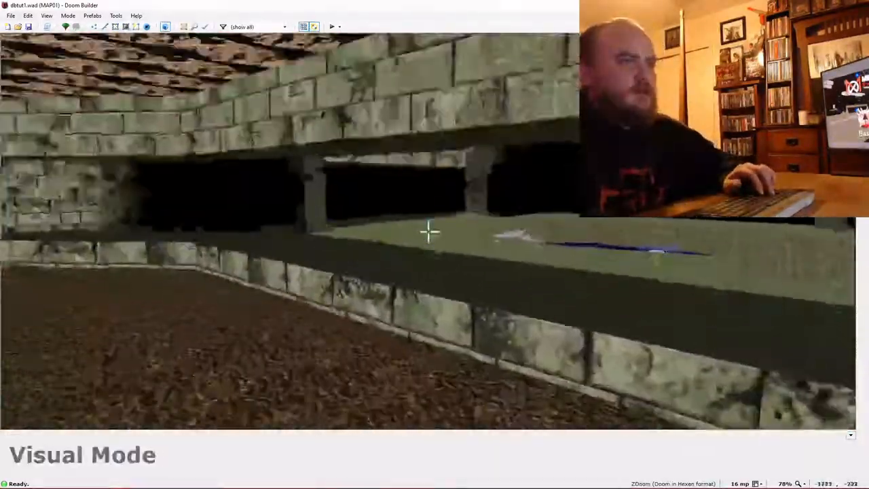
key(d)
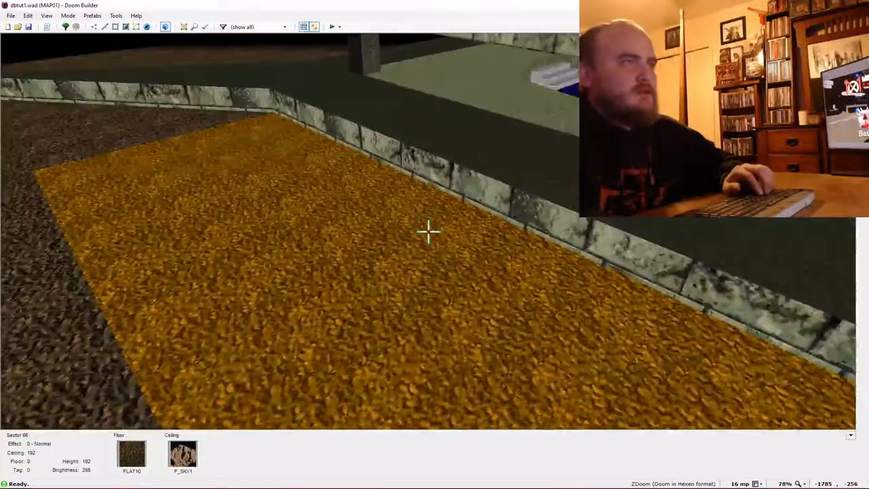
key(s)
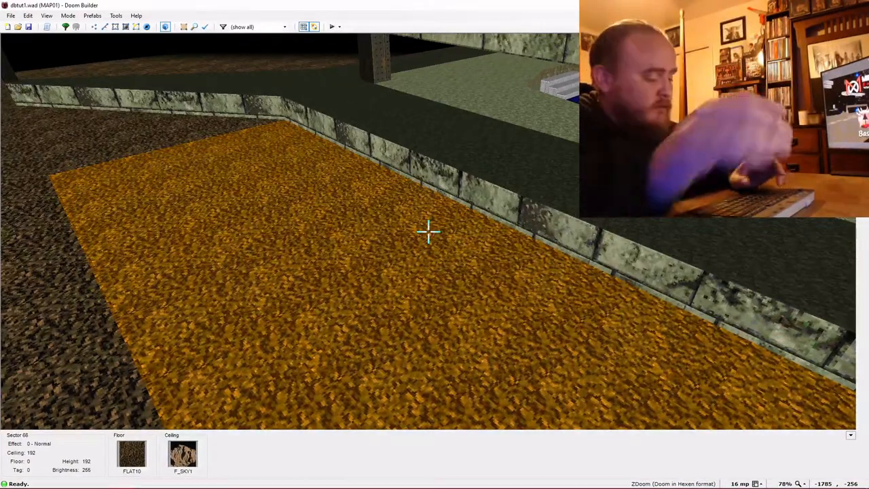
key(s)
key(q)
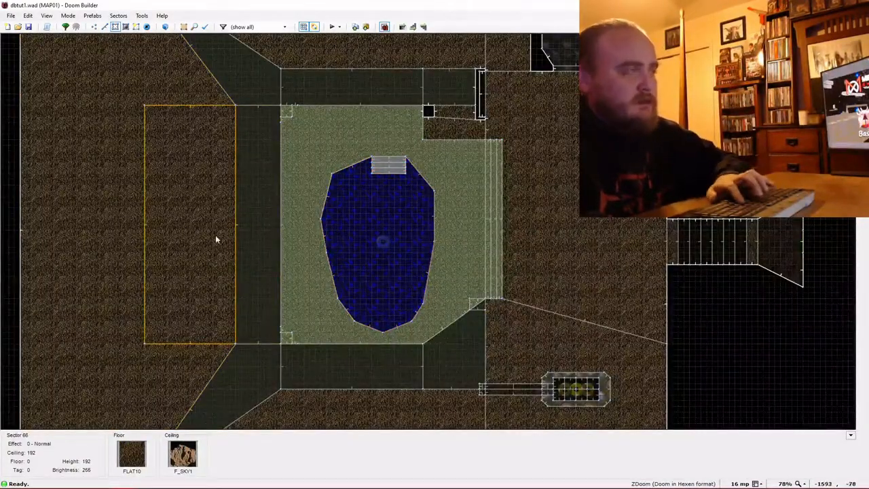
Flip the line shared by the walkway and the new rectangular sector, and flip it back.
key(l)
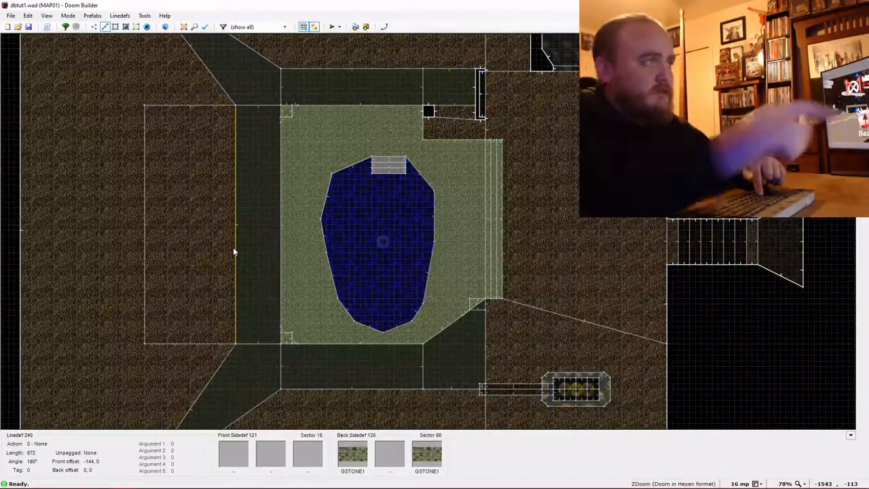
key(f)
key(f)
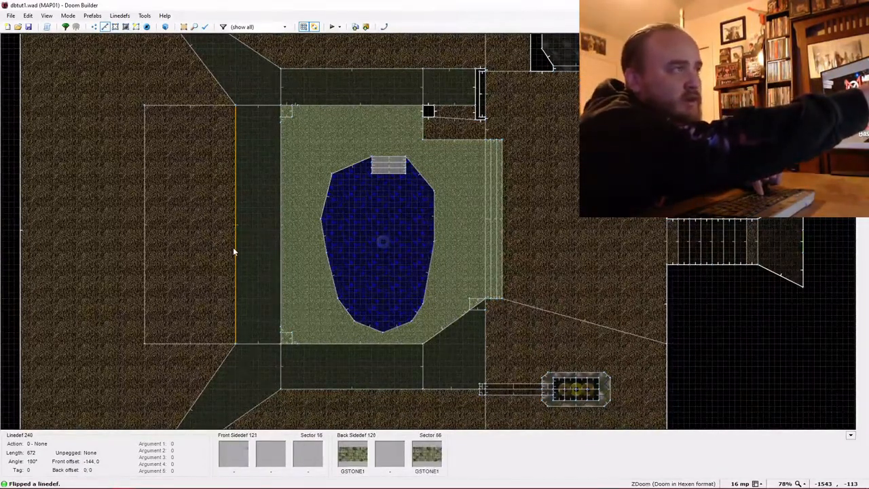
Flip the line between the walkway and the new rectangular sector, and give it Plane Align (slope) with Align Floor Front and Align Ceiling None.
key(f)
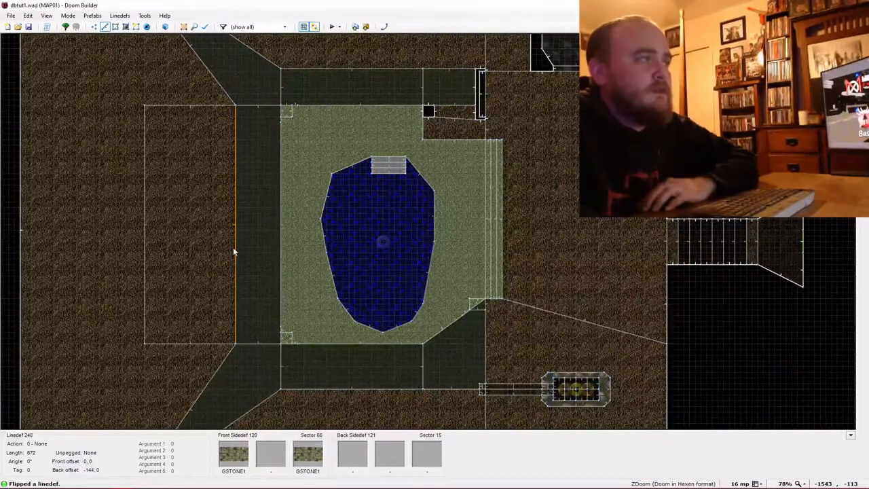
right_click(233, 247)
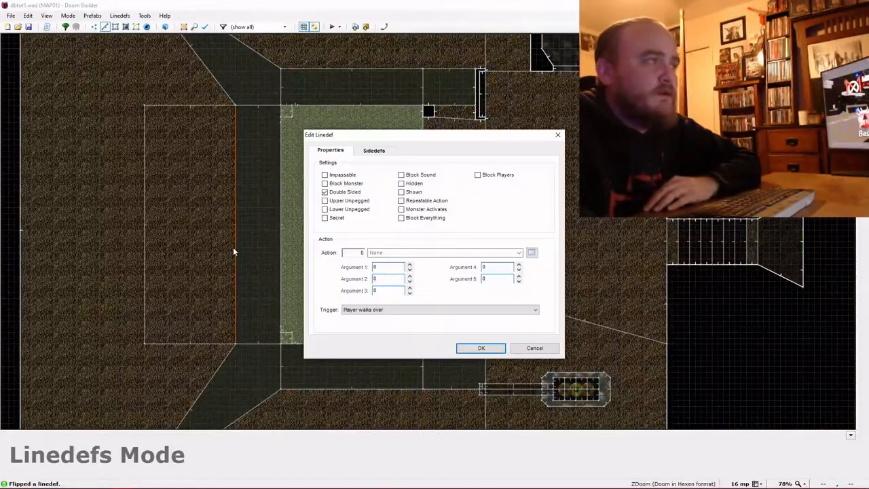
click(532, 253)
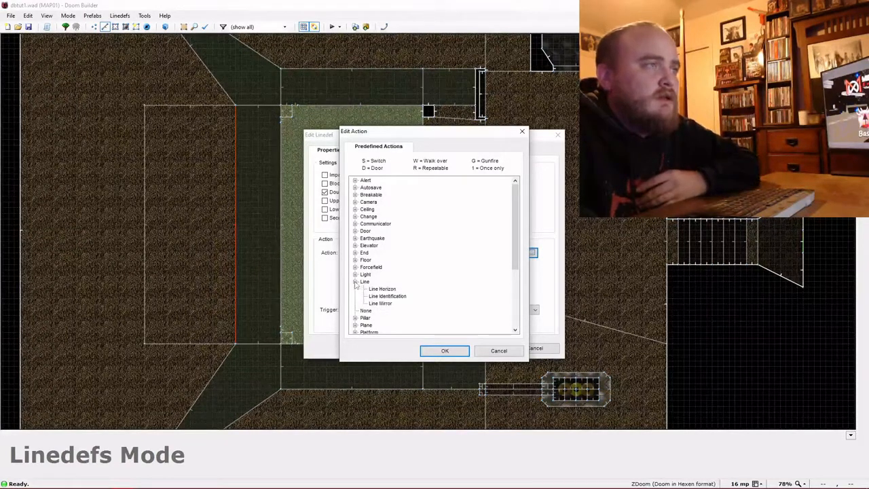
scroll(356, 299, down, 1)
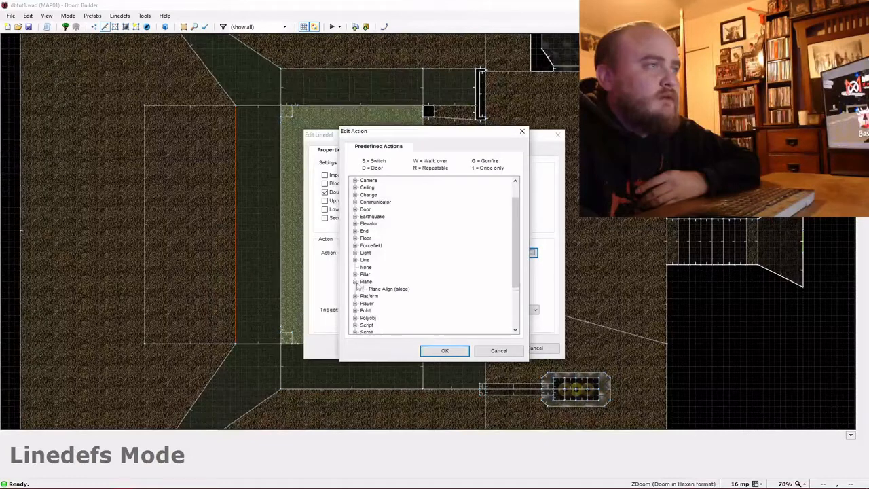
double_click(389, 289)
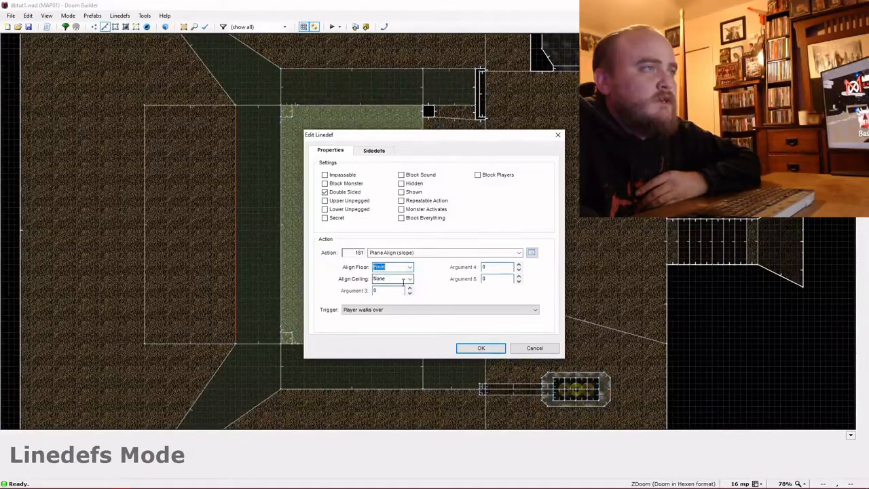
click(477, 348)
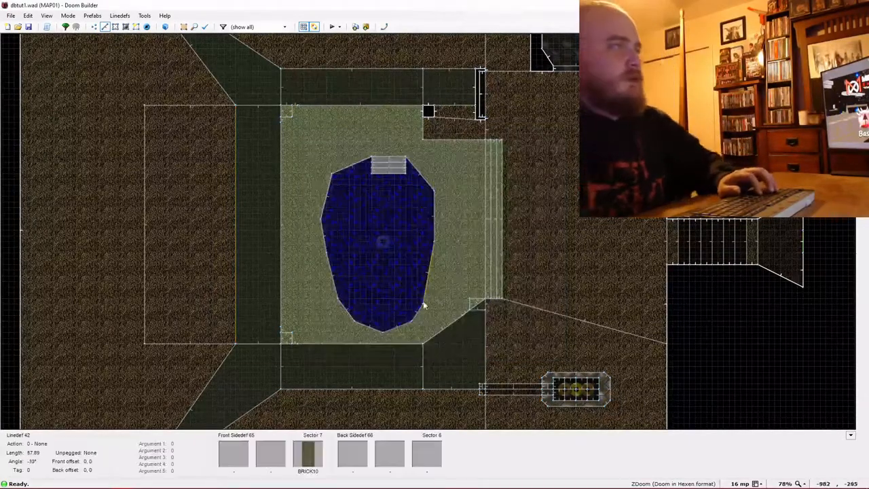
In the 3D view, apply the SUPPORT3 texture to the new rectangular sector's sides and floor, ending with its floor height at 0.
key(w)
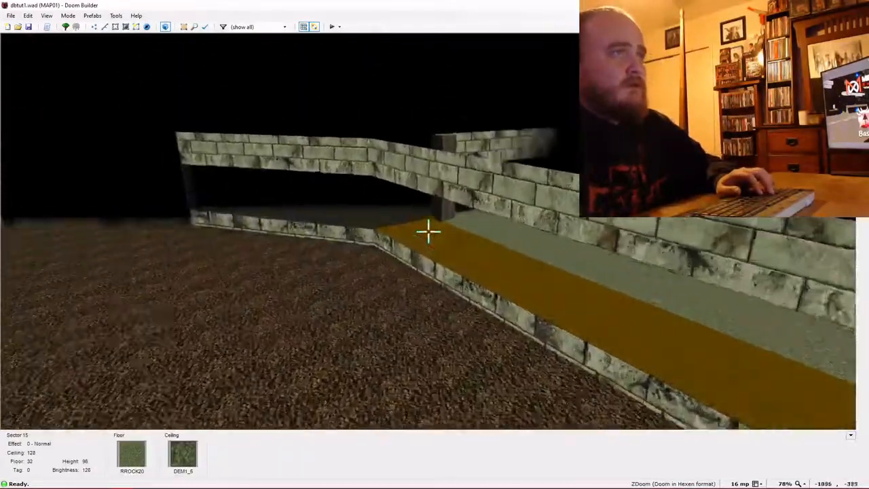
key(e)
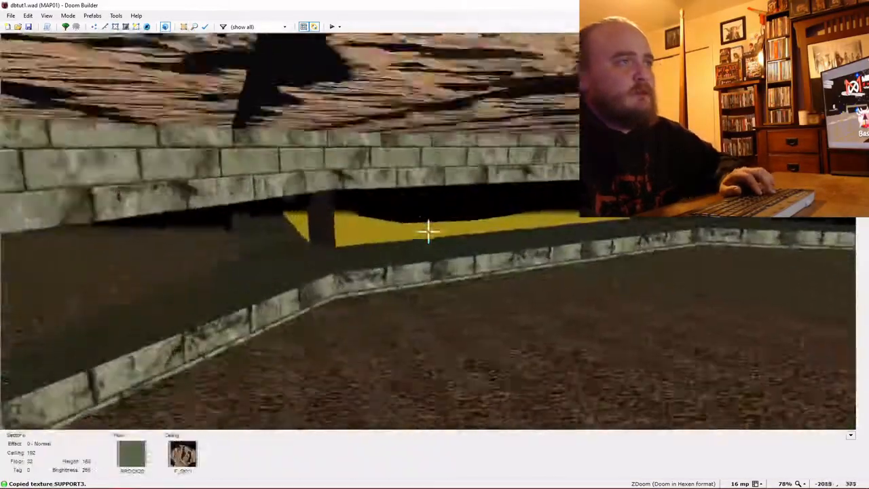
scroll(427, 231, up, 1)
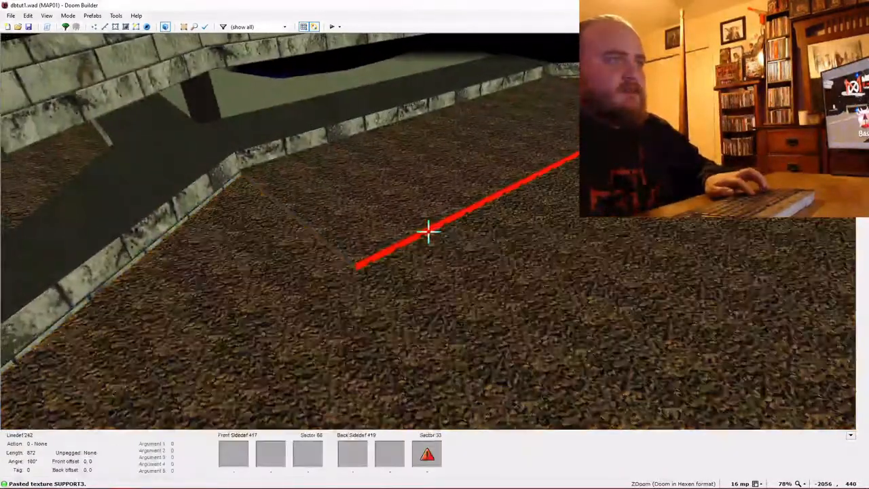
key(e)
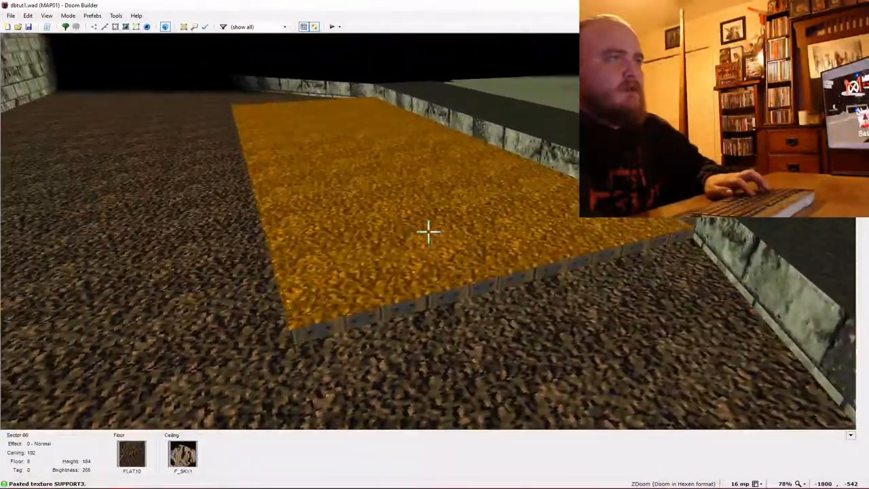
key(ctrl+v)
scroll(428, 231, down, 1)
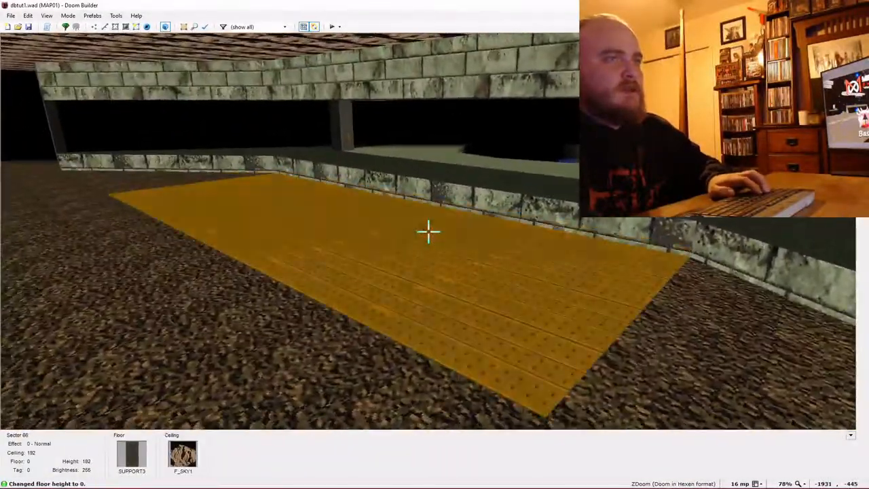
Launch a test of the map and walk over the sloped sector up to the pool courtyard.
key(F9)
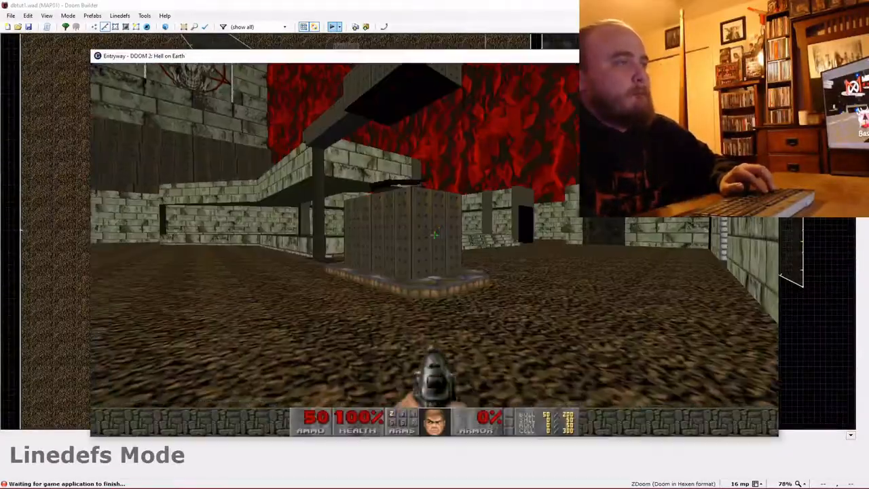
key(w)
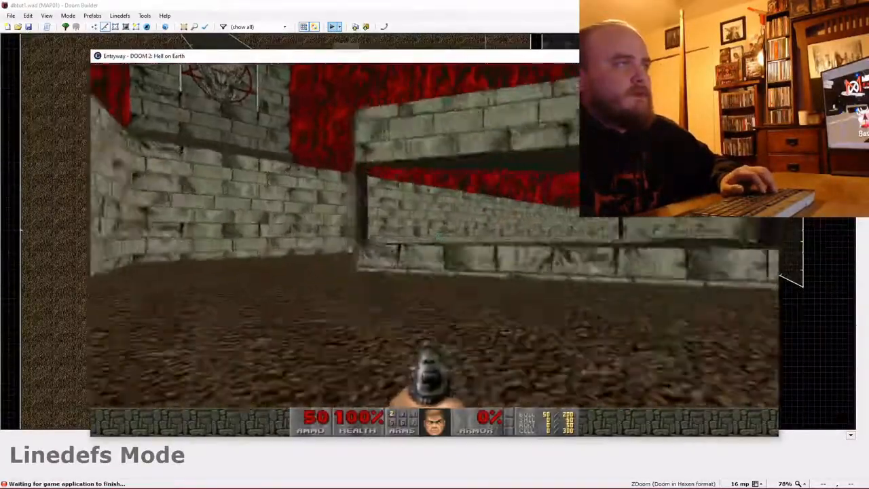
key(w)
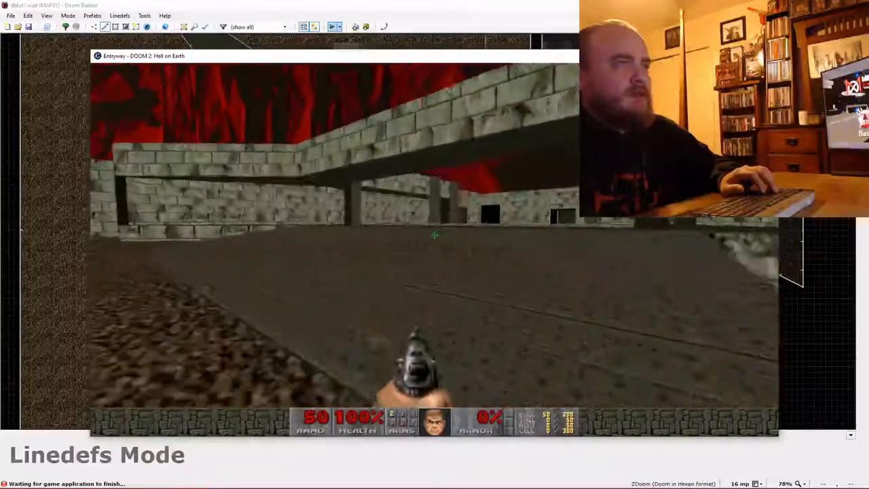
key(w)
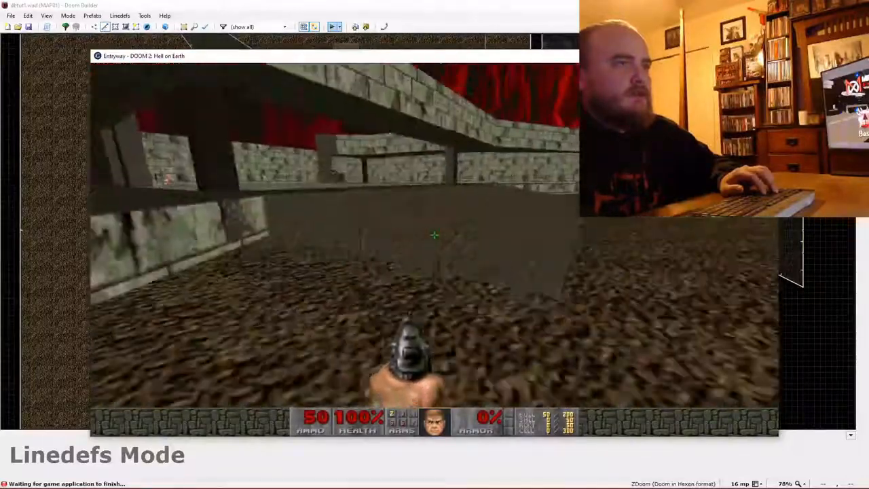
key(w)
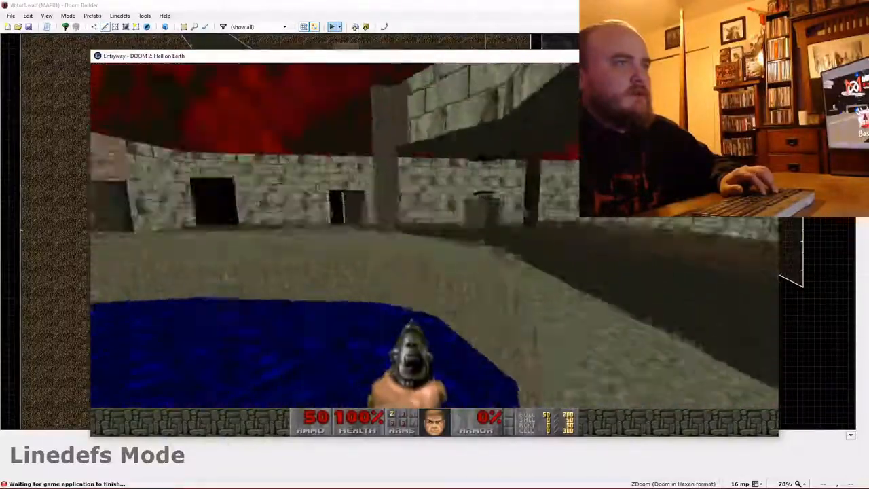
Shoot the enemies beside the pool in the test game, and walk around the slope's outer side.
key(w)
click(434, 235)
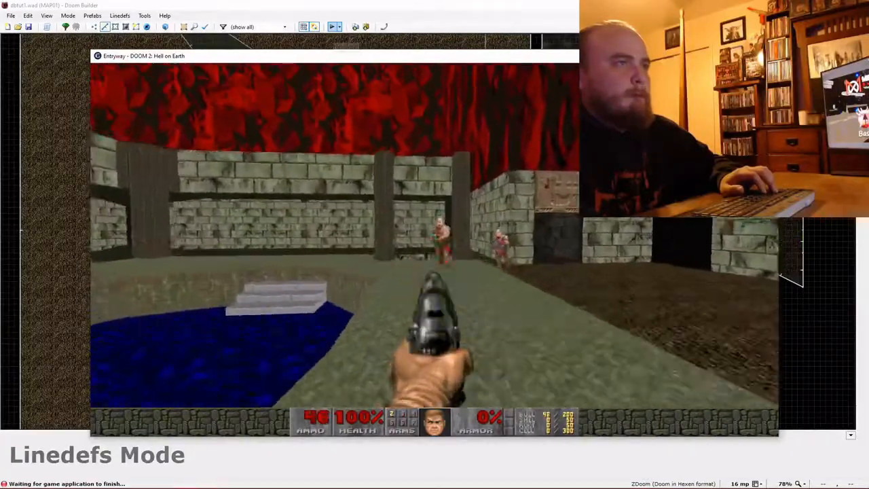
click(434, 235)
key(w)
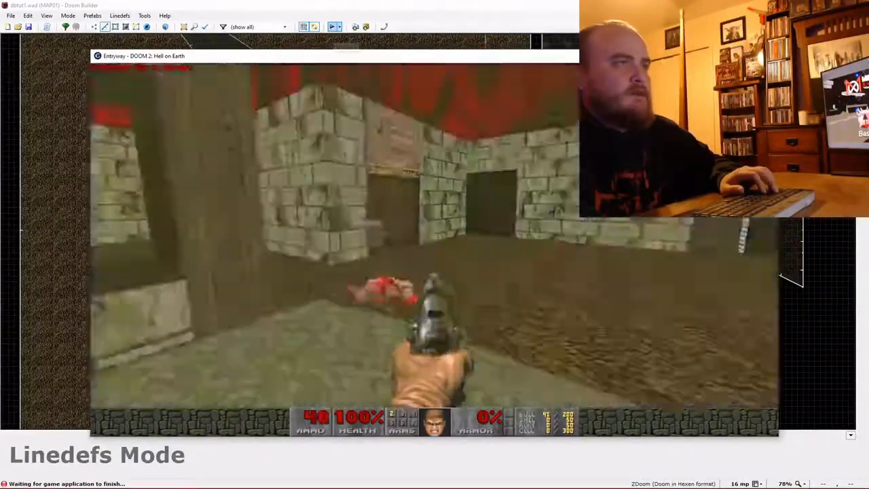
key(w)
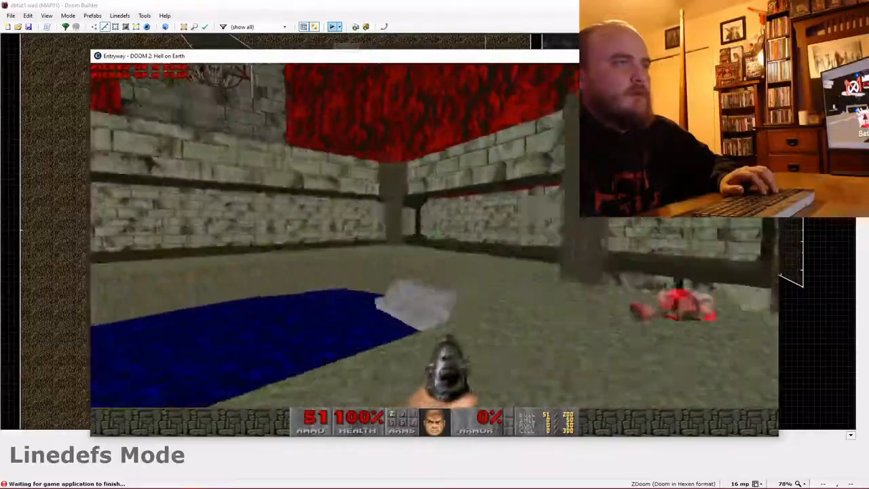
key(w)
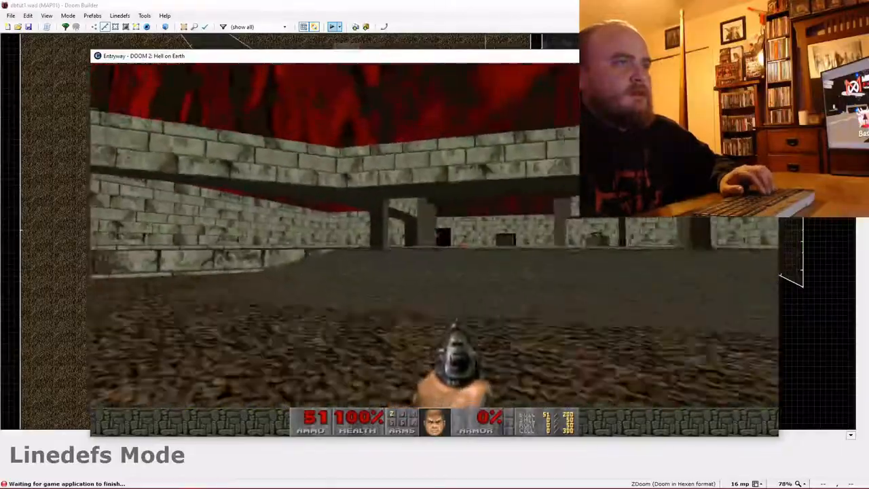
key(w)
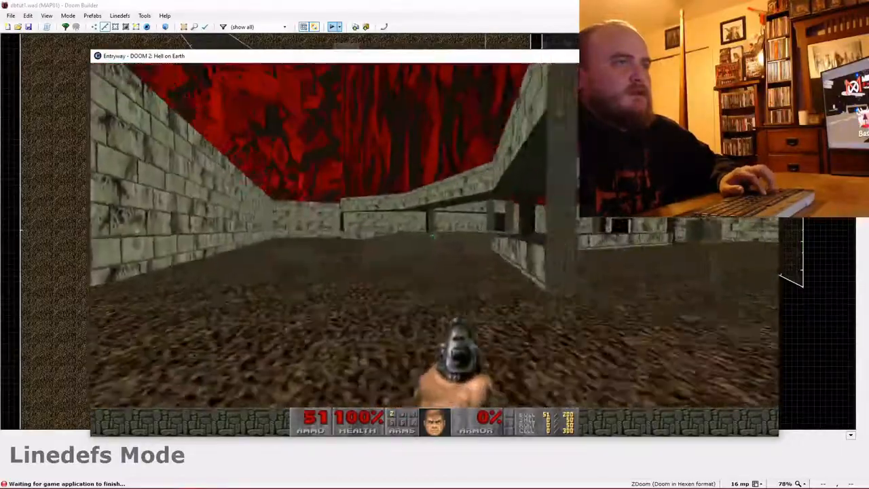
key(w)
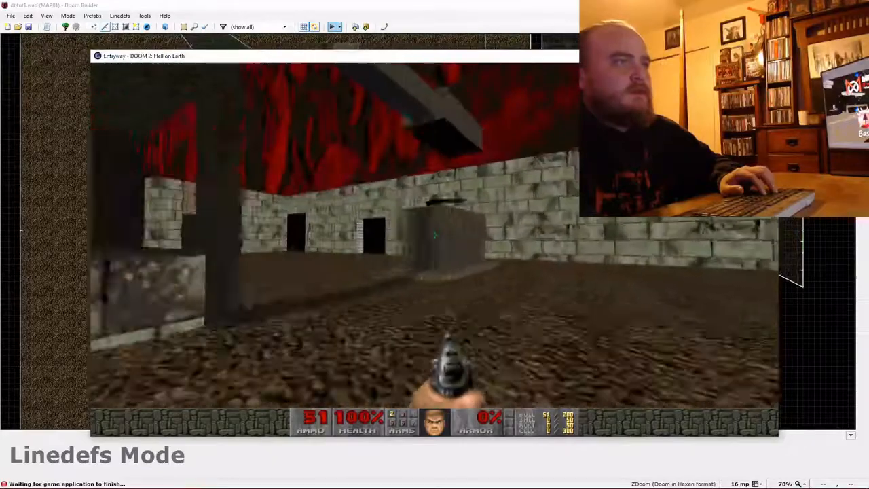
Quit the test game and glance at the courtyard in the 3D view before returning to the 2D map.
key(Escape)
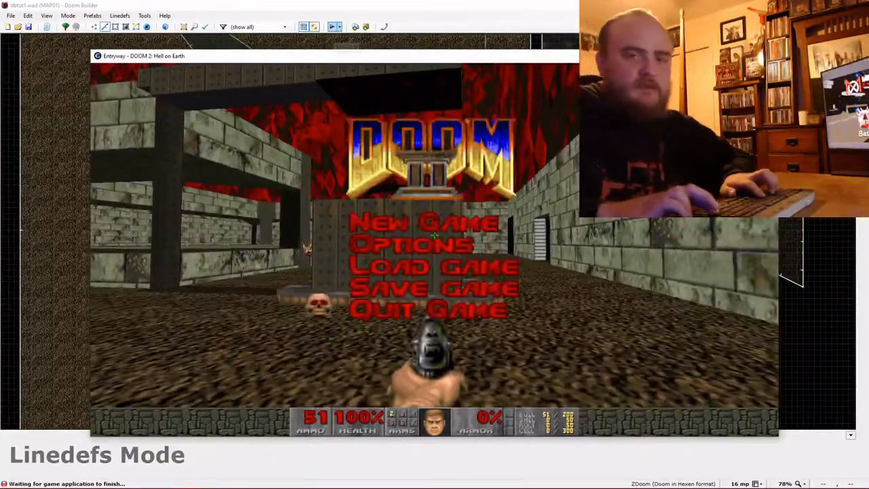
key(Return)
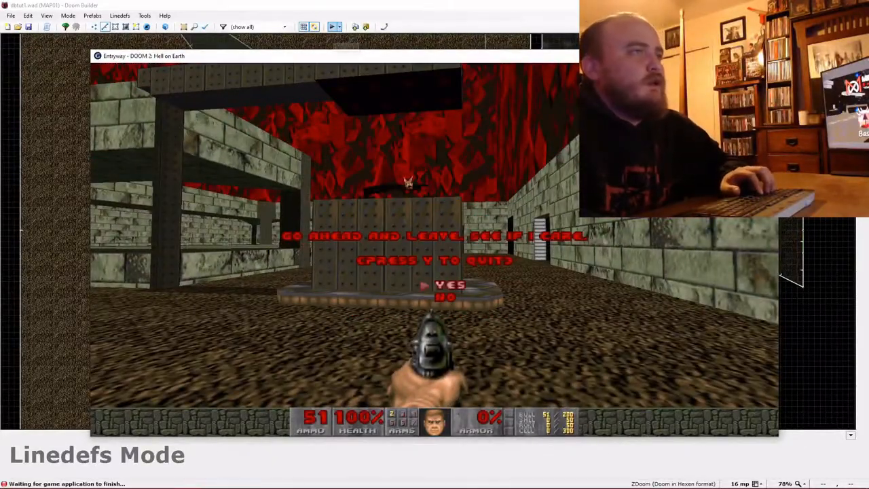
key(y)
key(w)
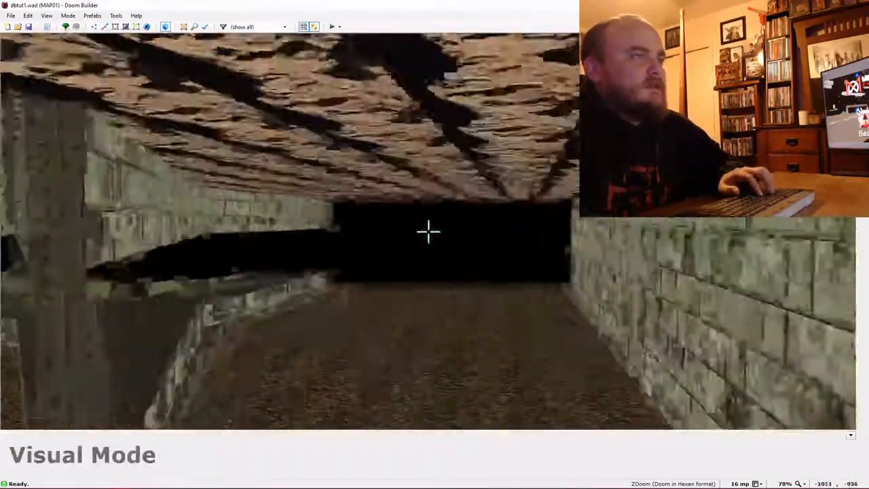
key(w)
Select all sectors of the detached room with the stairs, southeast of the courtyard.
scroll(400, 229, down, 4)
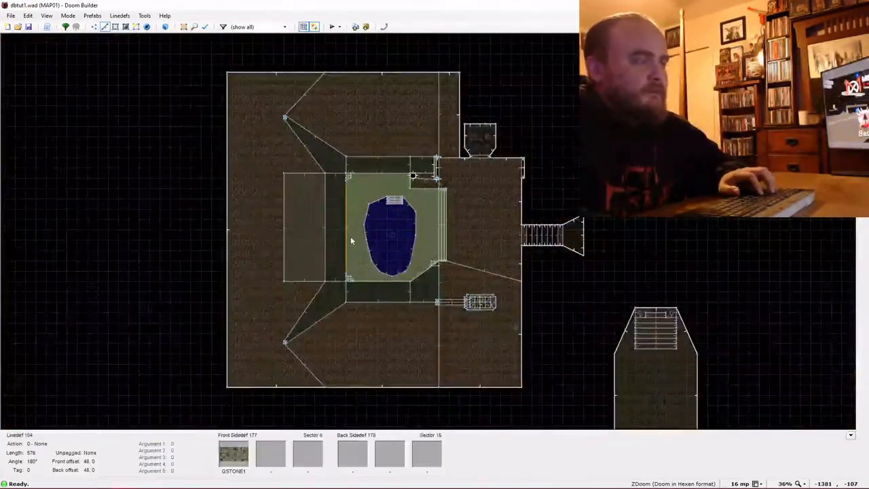
scroll(403, 280, up, 2)
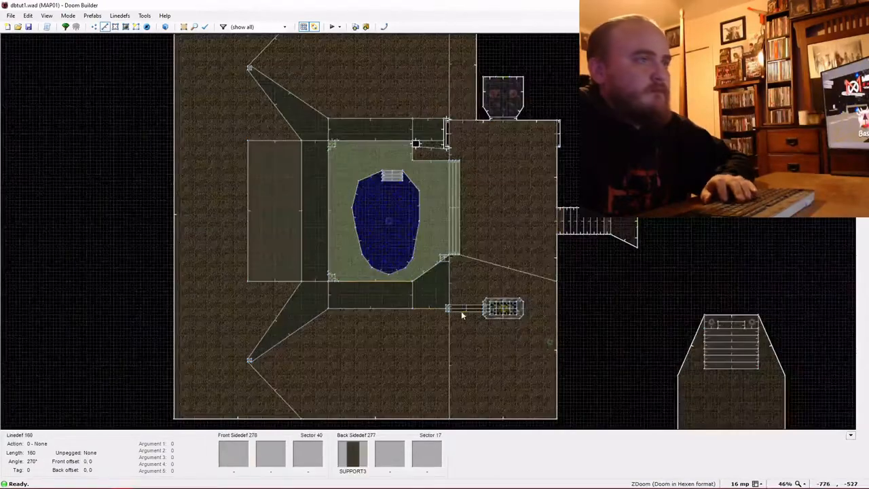
key(s)
scroll(461, 318, up, 2)
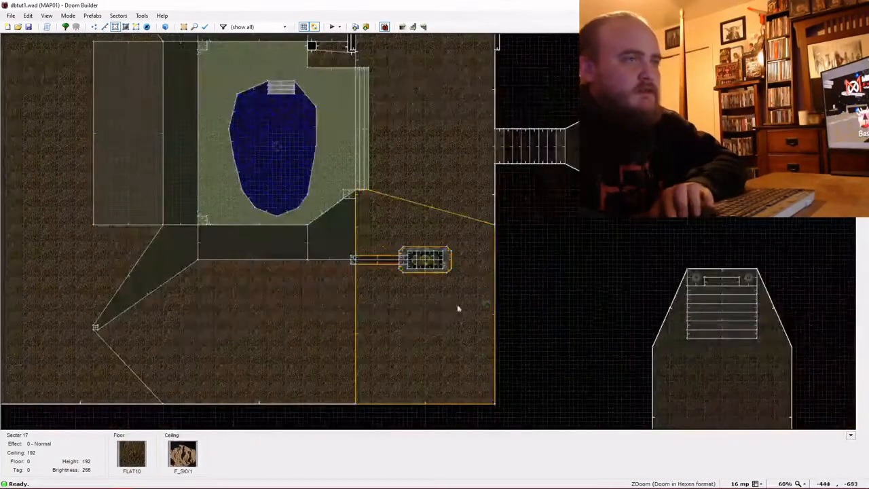
key(Up)
key(Right)
key(Right)
key(Down)
key(Left)
key(Left)
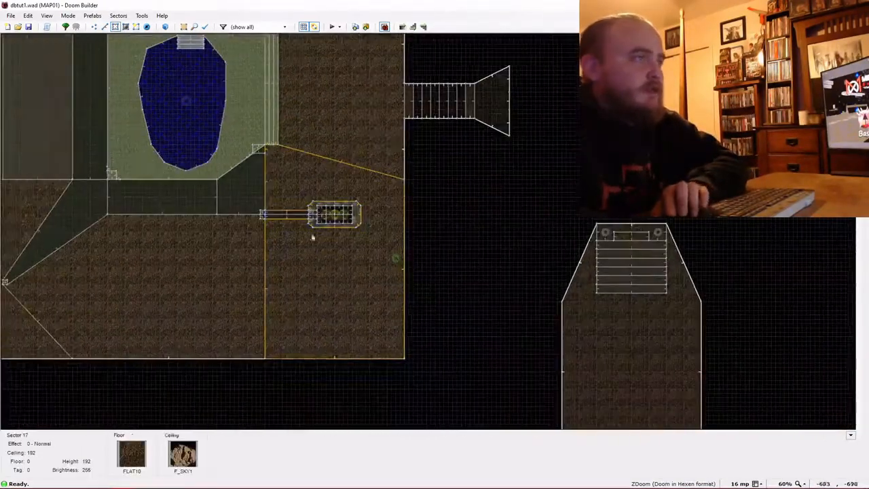
key(Up)
key(Right)
key(Up)
key(Right)
key(Right)
key(Down)
key(Right)
key(Down)
key(Down)
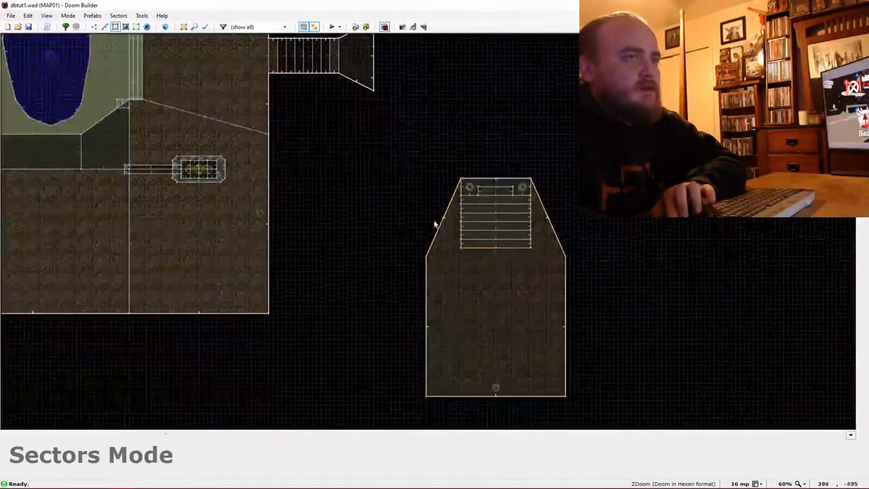
key(Right)
key(Down)
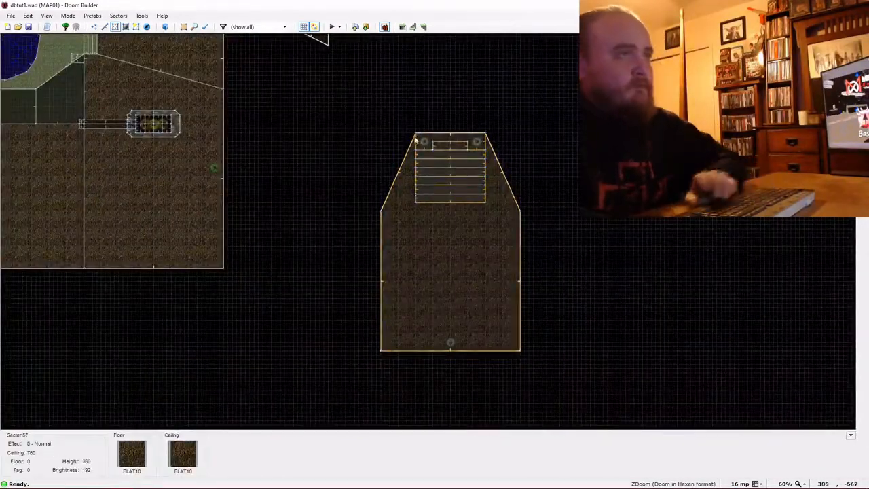
drag(453, 210, 528, 374)
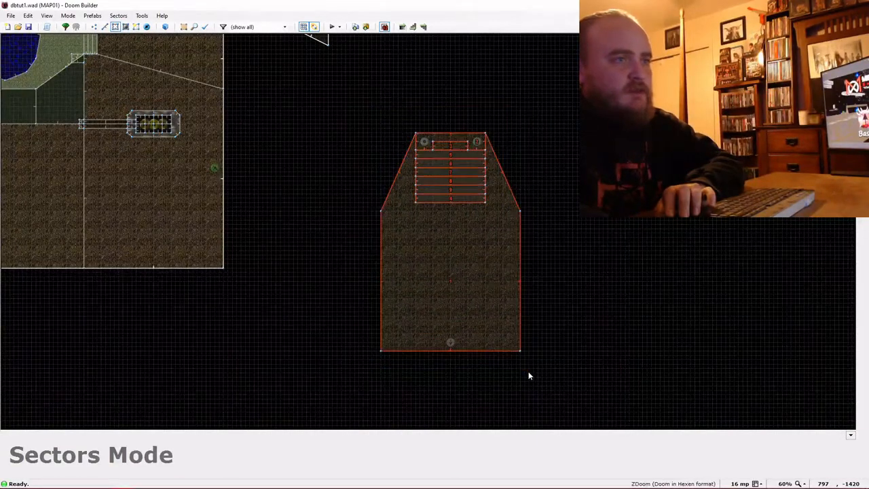
Move the selected stair room into the empty space far south of the rest of the map.
scroll(528, 373, down, 3)
scroll(426, 224, down, 4)
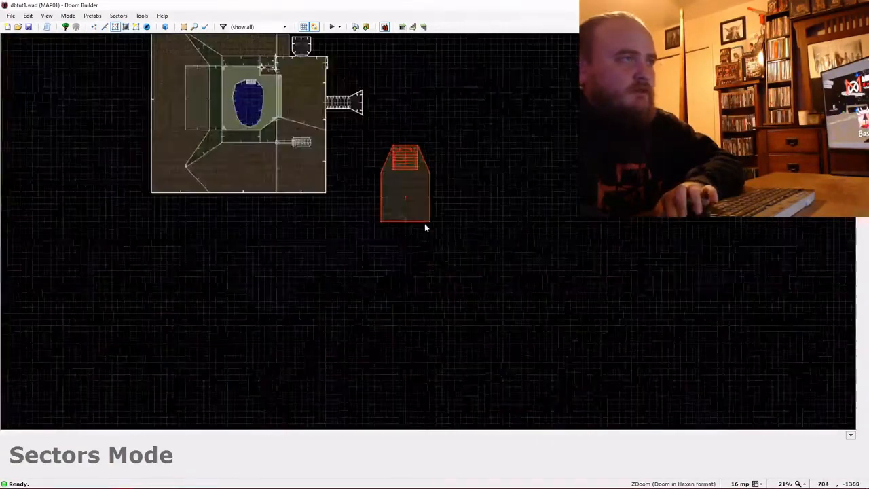
drag(372, 116, 401, 307)
scroll(399, 311, up, 2)
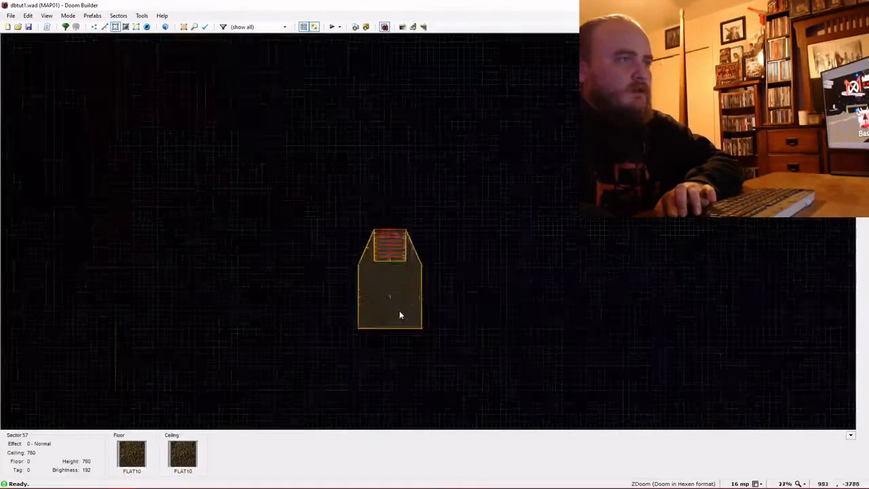
scroll(399, 315, up, 5)
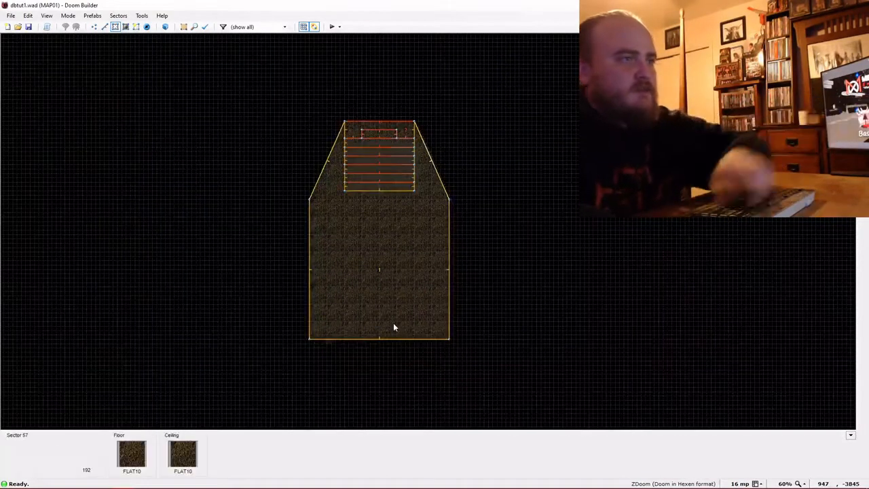
Select the three things left behind at the stair room's former location southeast of the courtyard, including the skybox viewpoint.
scroll(393, 322, down, 3)
key(Up)
scroll(369, 245, down, 1)
key(Up)
key(Up)
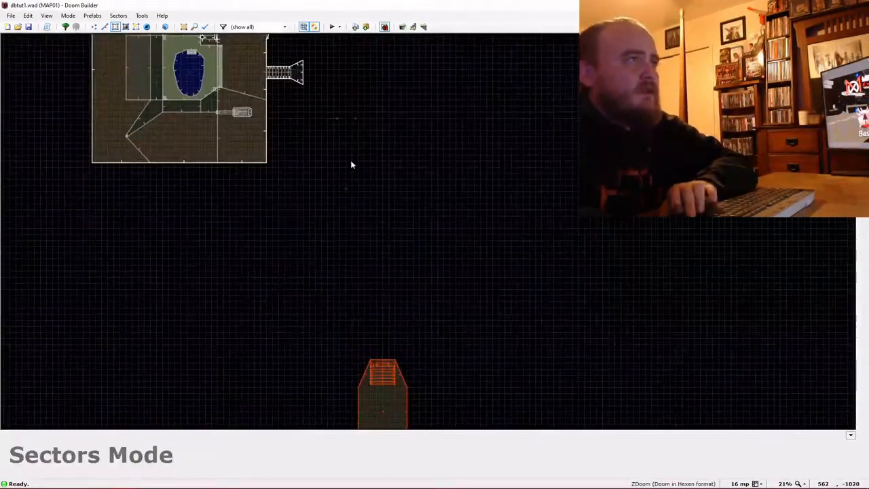
key(t)
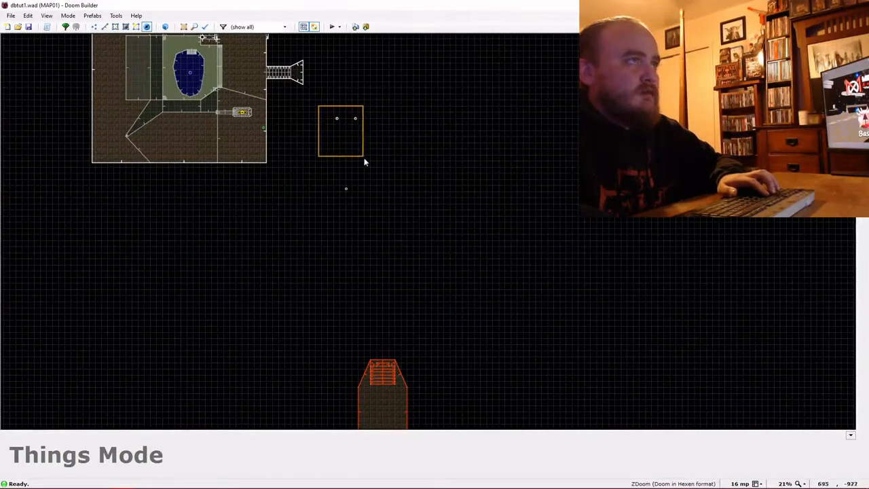
drag(380, 193, 381, 194)
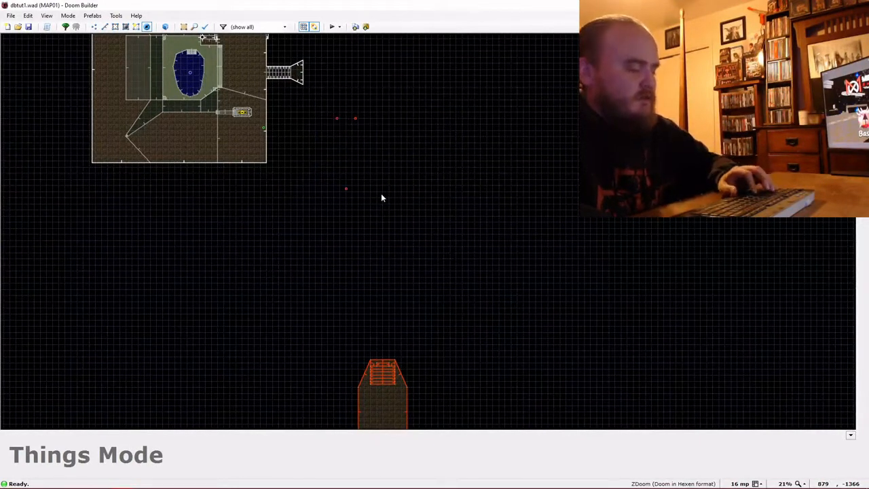
key(c)
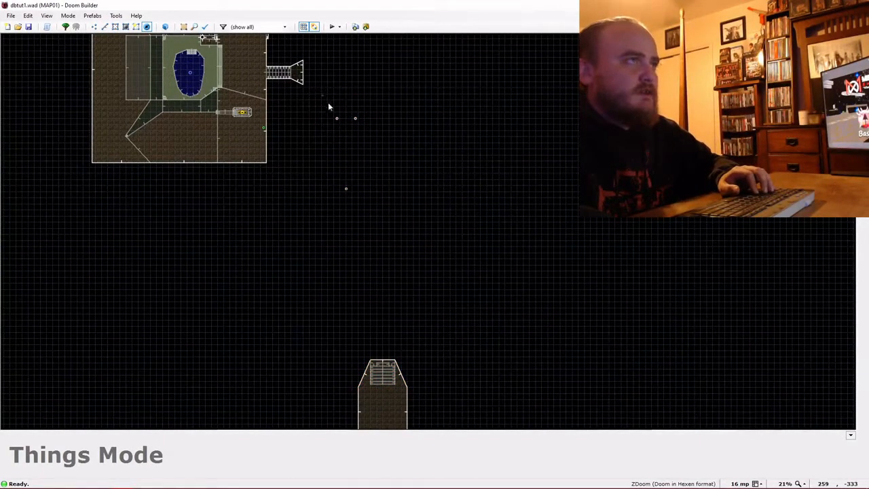
drag(322, 96, 380, 215)
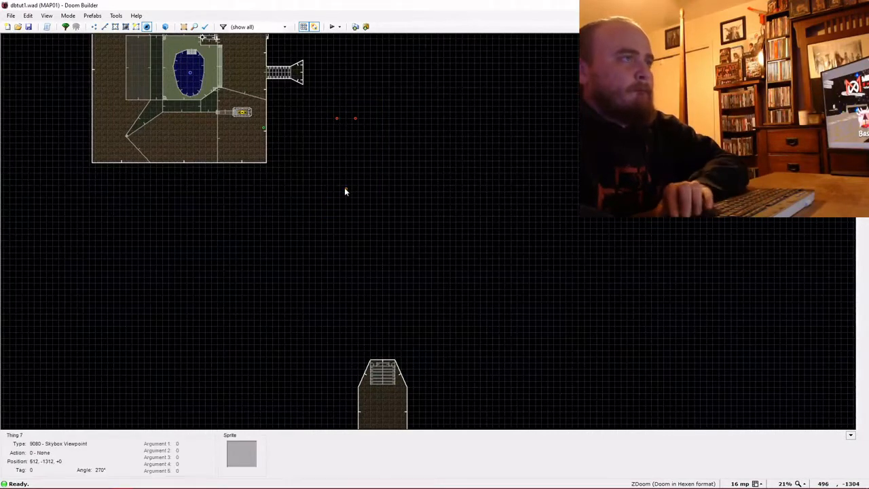
Move the three selected things into the relocated stair room, with the skybox viewpoint centred just inside its south wall.
key(Down)
key(Down)
key(Down)
right_drag(345, 188, 385, 297)
scroll(383, 297, up, 3)
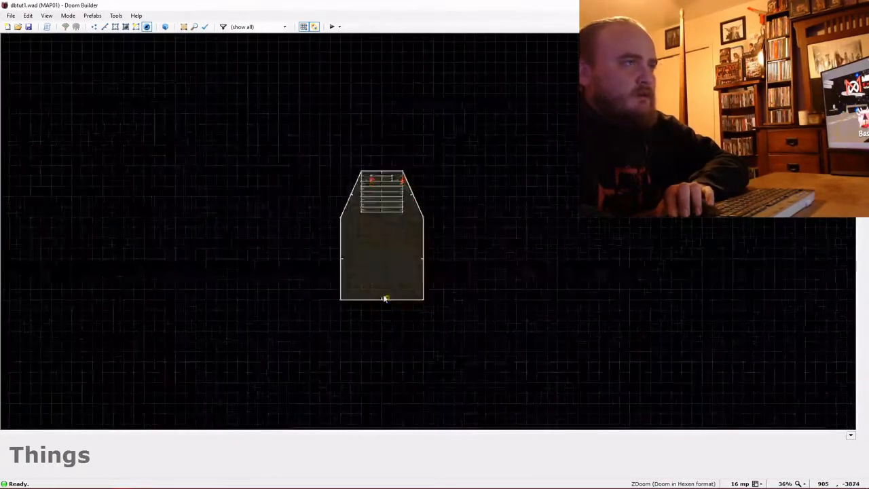
scroll(384, 292, up, 2)
right_drag(384, 298, 381, 299)
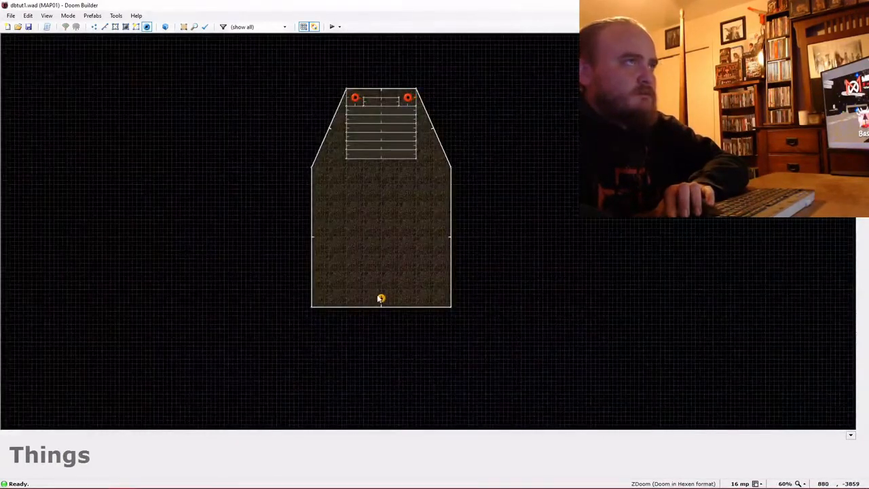
Trace a new sector's outline from the courtyard's southeast corner up its east wall, following the edges of the stair corridor and its flared end.
scroll(381, 298, down, 5)
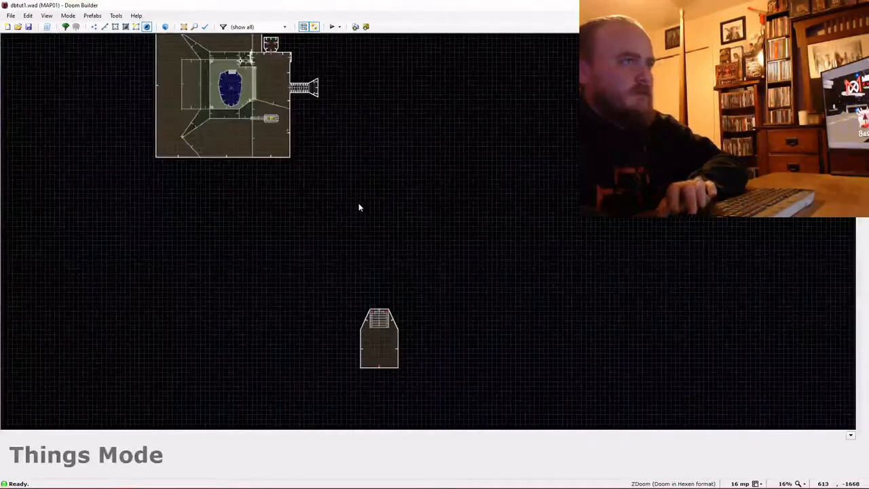
scroll(311, 185, up, 2)
key(Up)
key(Up)
key(Up)
key(Up)
key(Up)
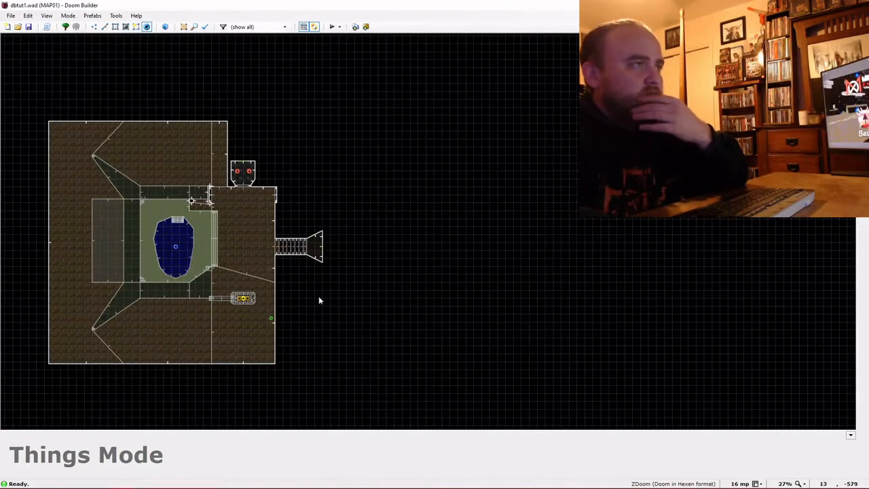
key(d)
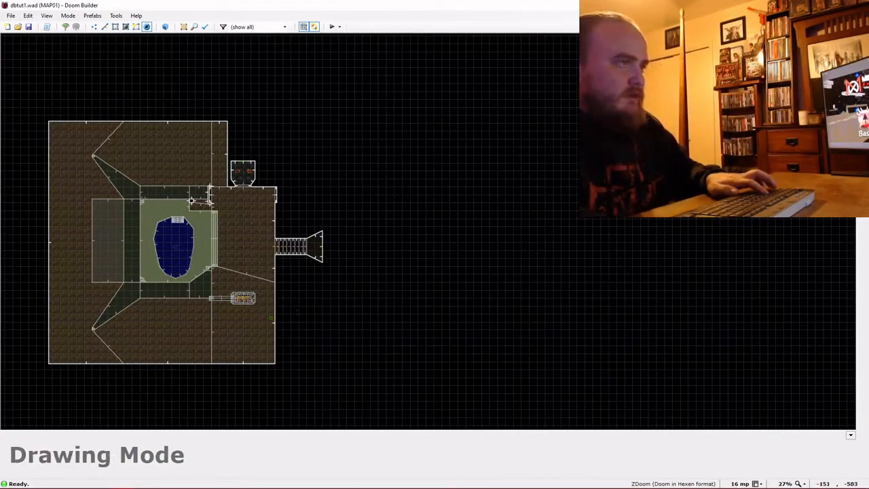
scroll(289, 365, up, 4)
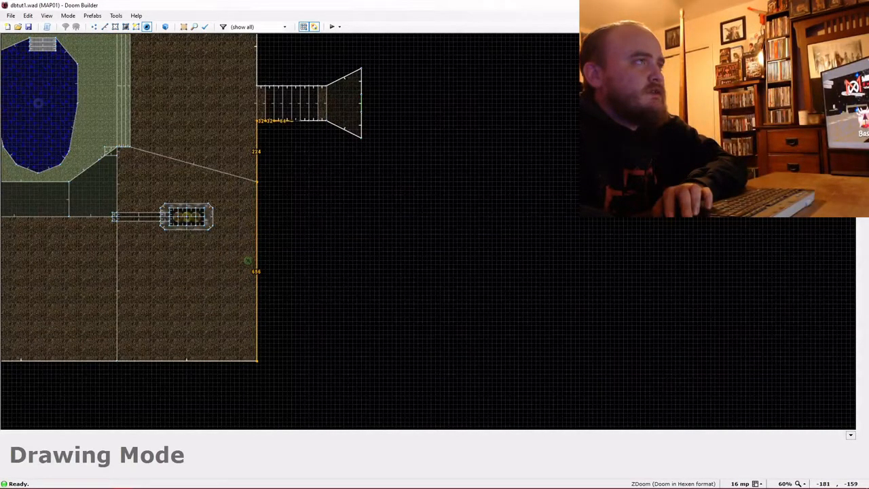
scroll(285, 122, up, 4)
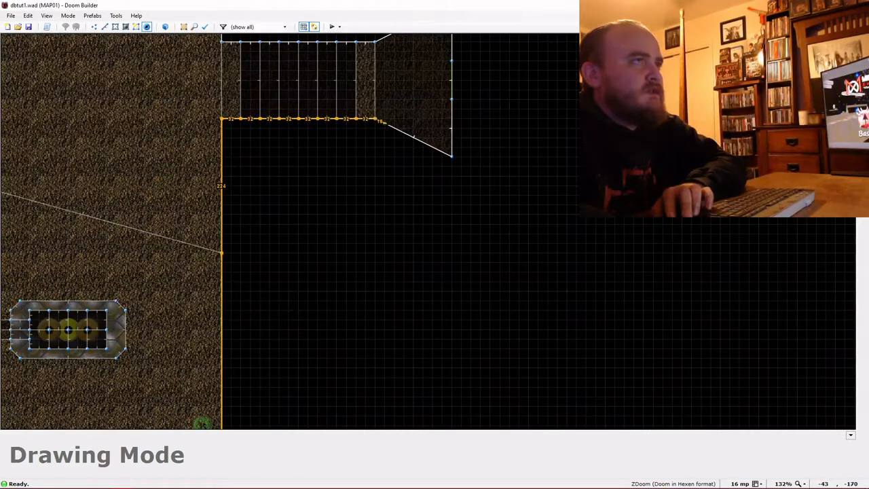
key(Up)
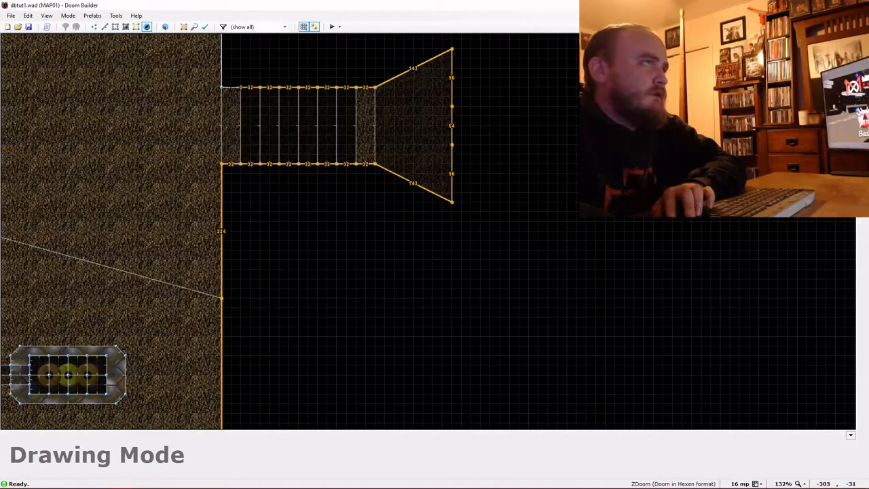
key(Up)
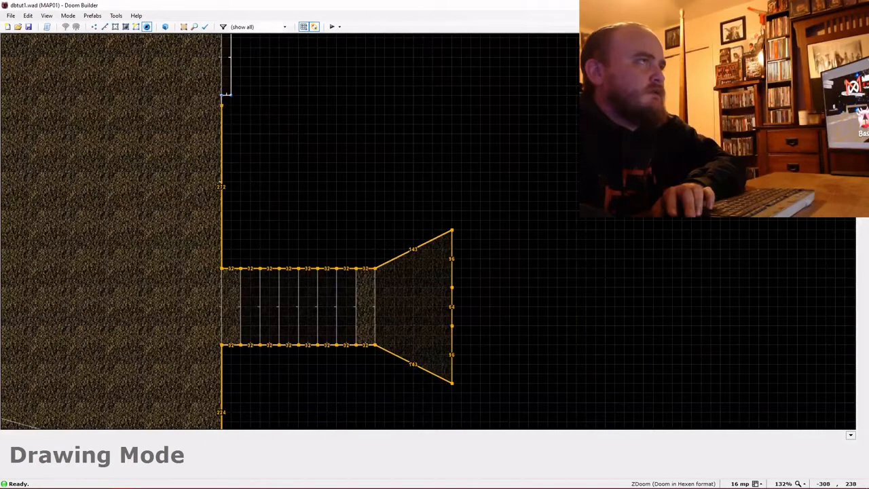
key(Right)
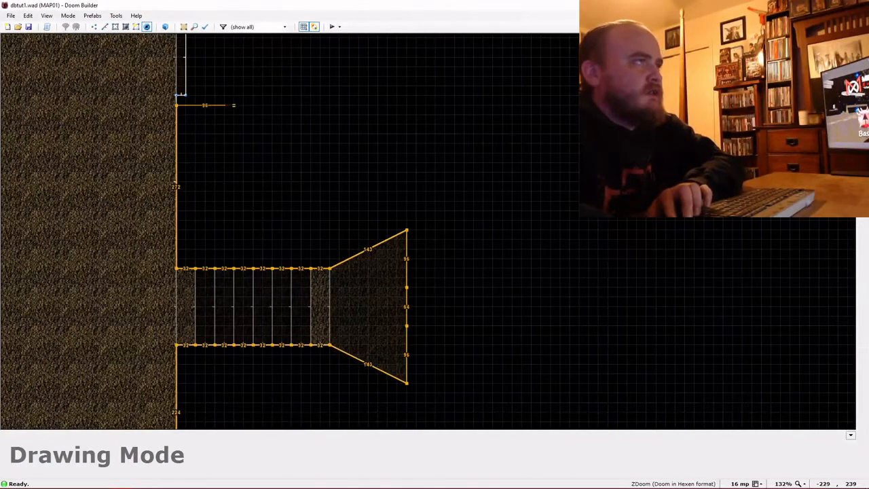
key(Right)
key(Right)
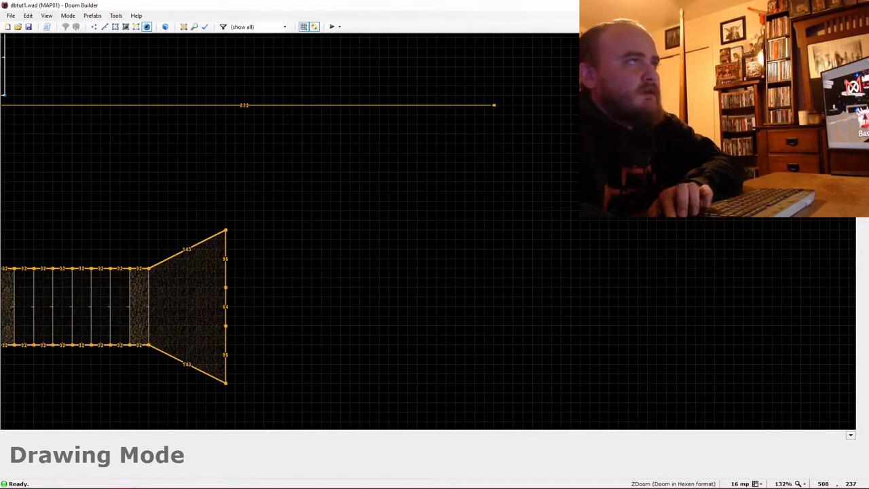
Close the outline with an 832-unit north edge and a 1280-unit east edge, aligning the southeast vertex with the courtyard's south wall.
click(494, 105)
key(Down)
key(Down)
key(Down)
key(Down)
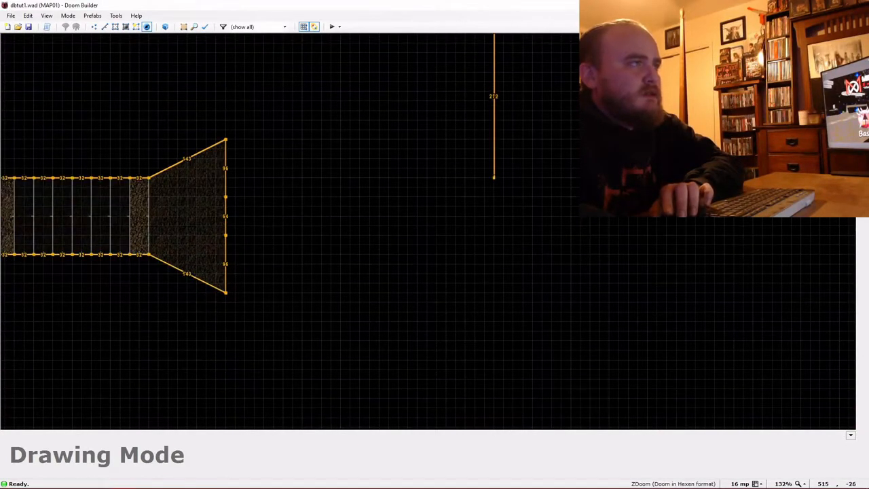
scroll(502, 252, down, 1)
scroll(500, 271, down, 4)
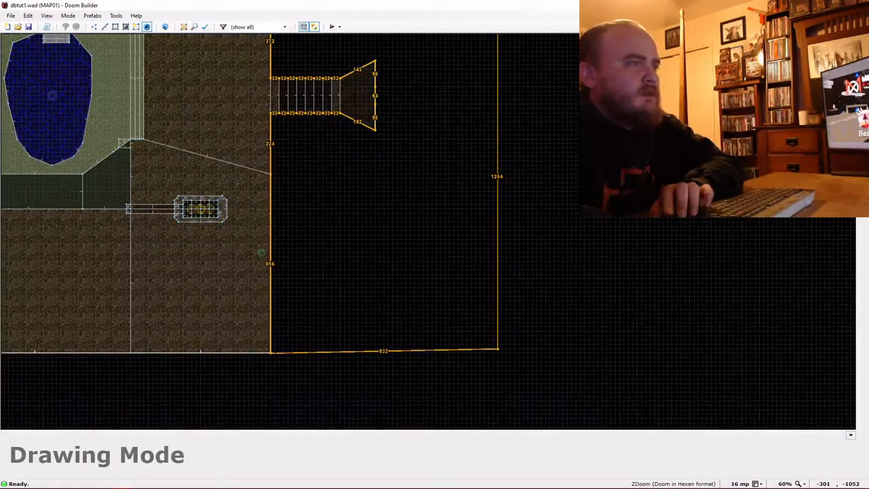
click(271, 351)
key(v)
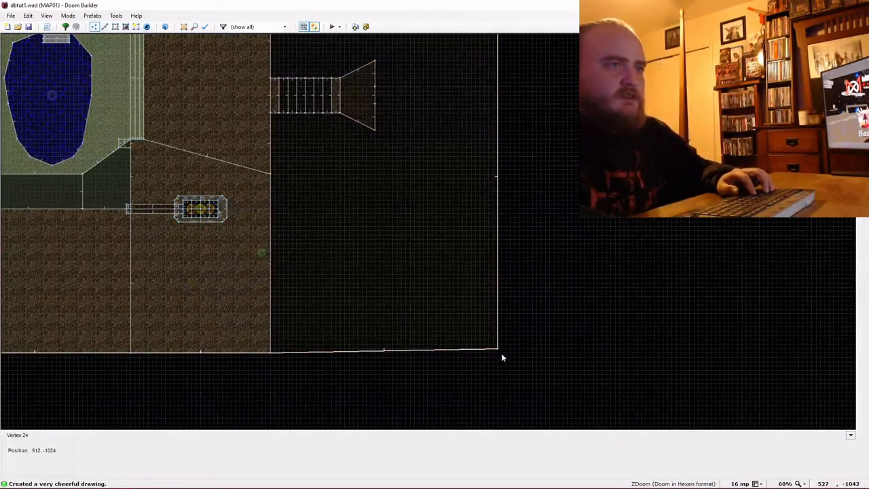
key(v)
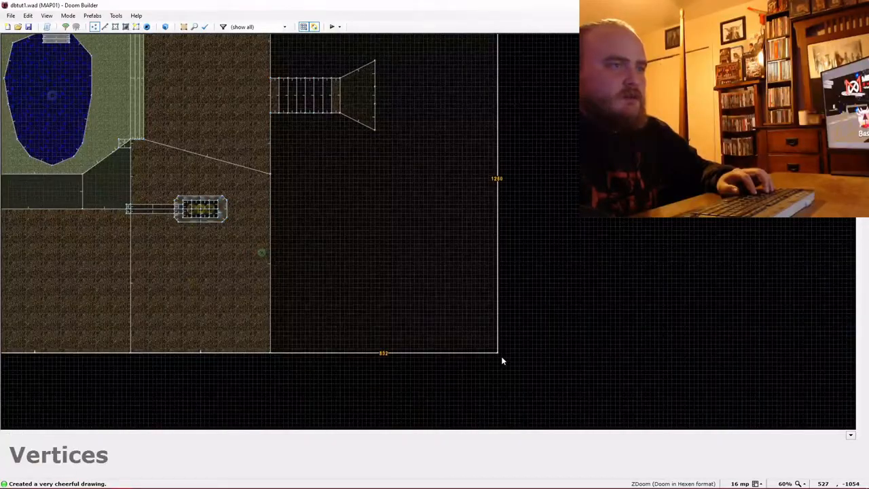
Raise the ceiling of the new area east of the courtyard to 192 in the 3D view.
key(w)
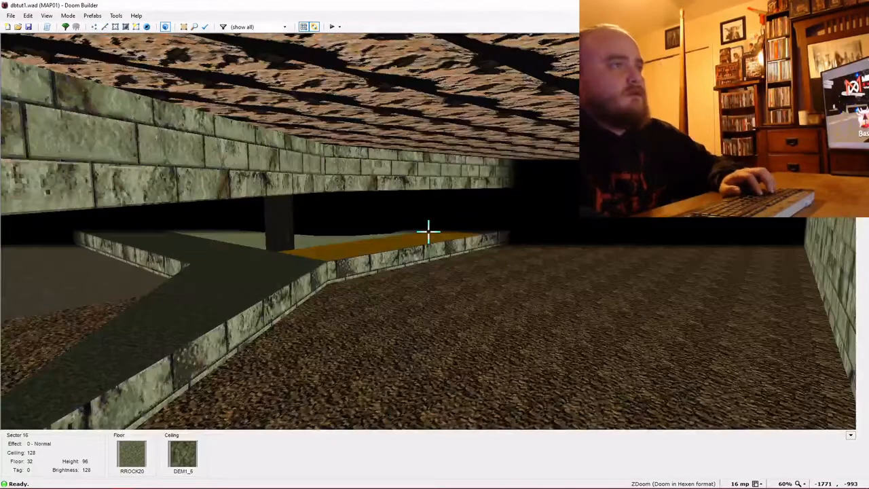
key(w)
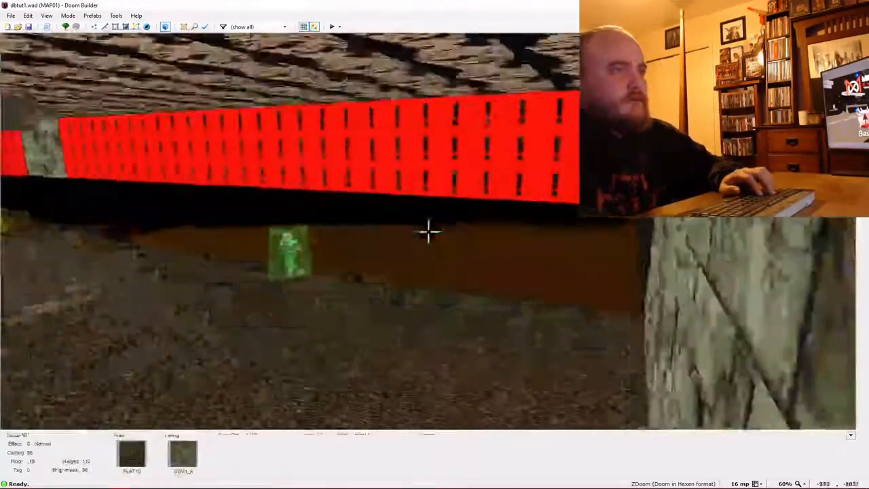
key(w)
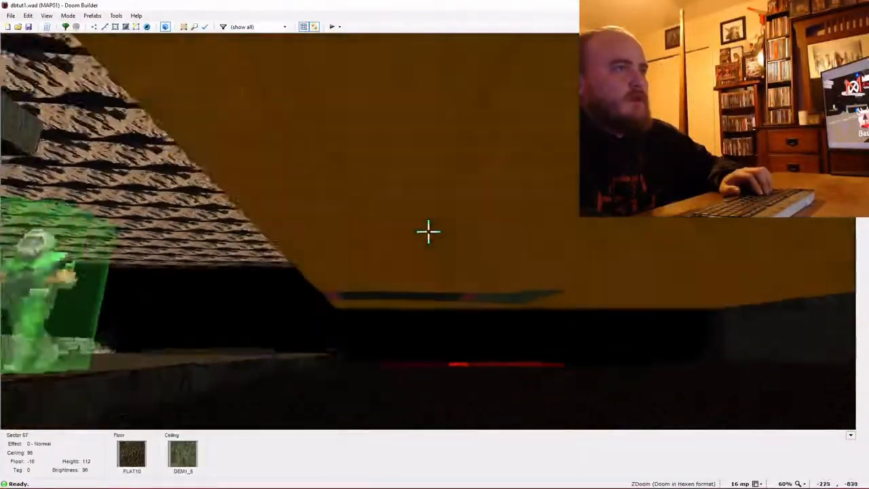
scroll(428, 231, up, 1)
scroll(427, 231, up, 12)
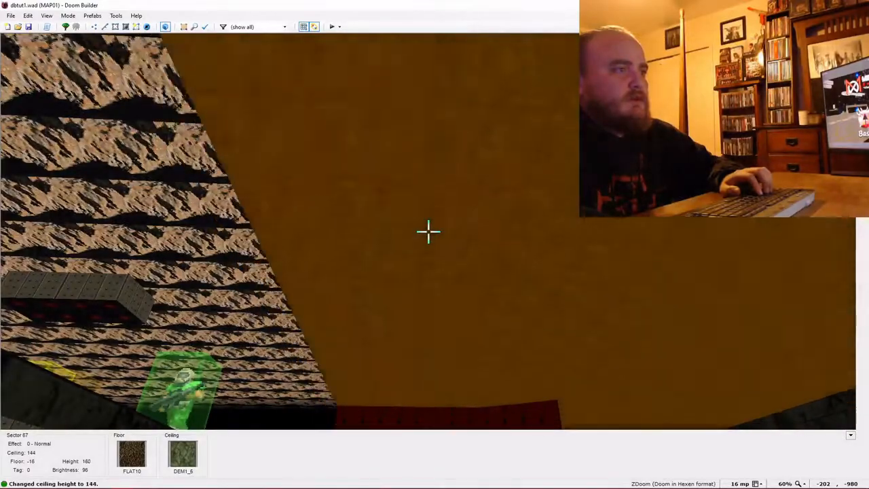
scroll(428, 231, down, 1)
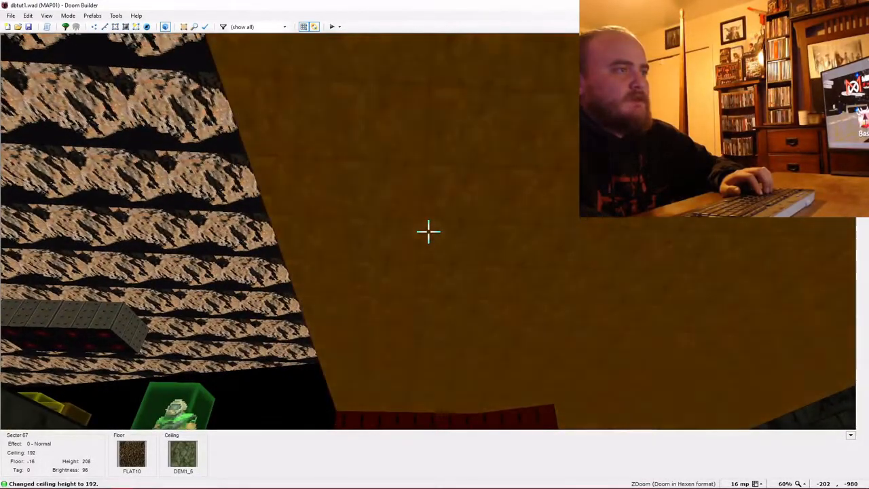
Set the new area's brightness to 255 and apply the courtyard's F_SKY1 flat to its ceiling.
shift+scroll(427, 232, up, 20)
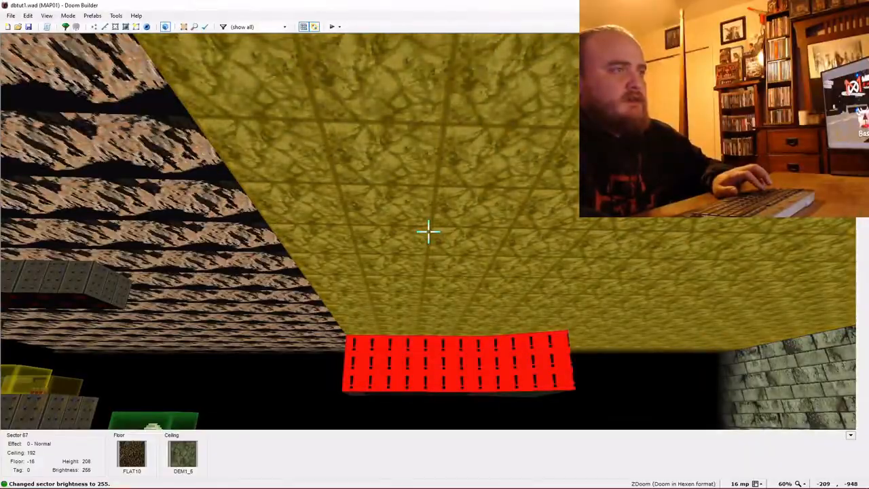
key(ctrl+c)
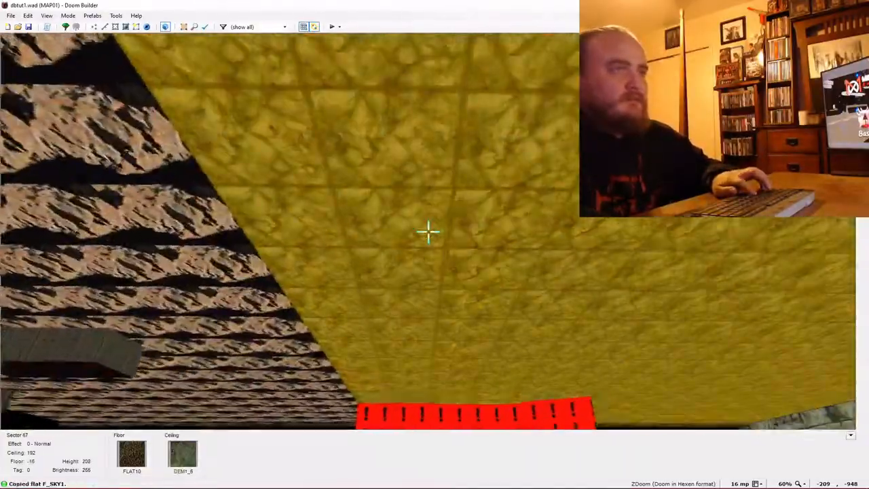
key(ctrl+v)
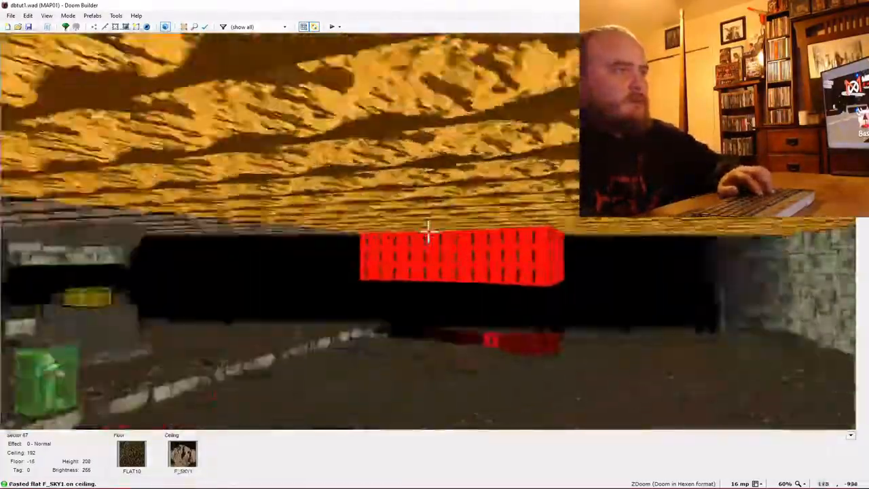
Lower the floor of the new area east of the courtyard to -176.
key(s)
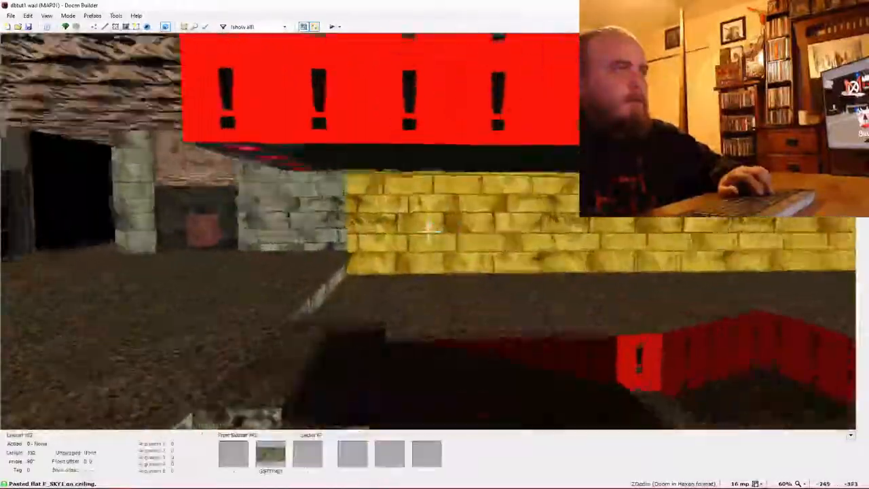
key(w)
key(d)
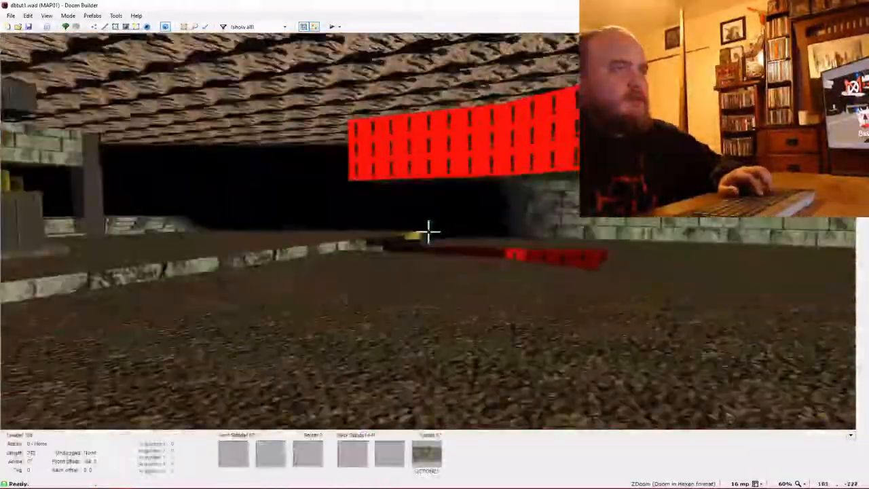
key(s)
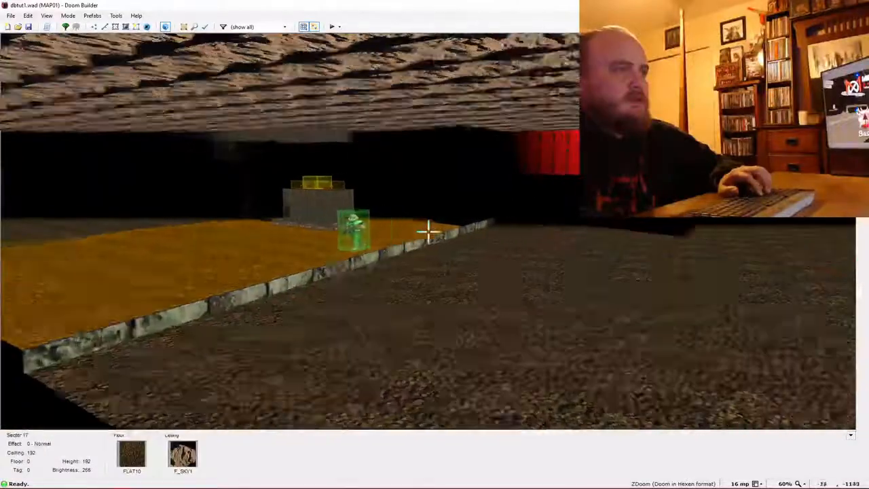
scroll(428, 232, down, 1)
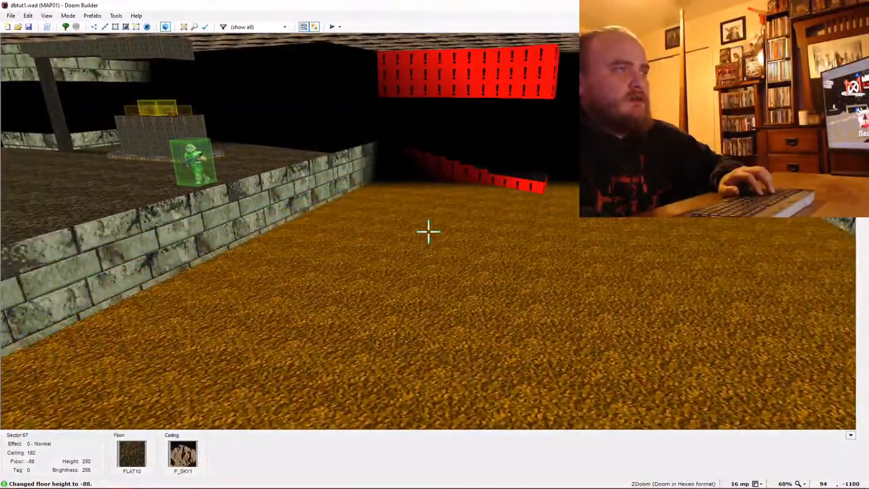
scroll(428, 231, down, 1)
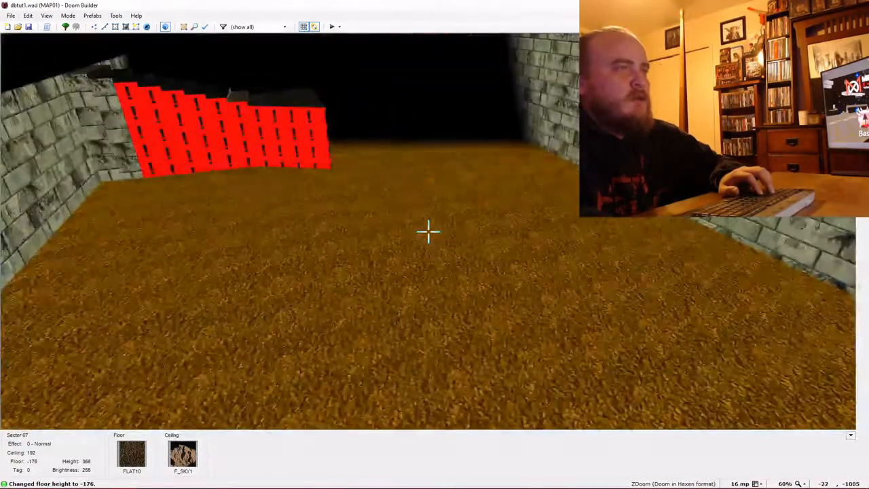
Apply the BLOOD1 flat to the floor of the new outdoor area east of the courtyard.
right_click(428, 232)
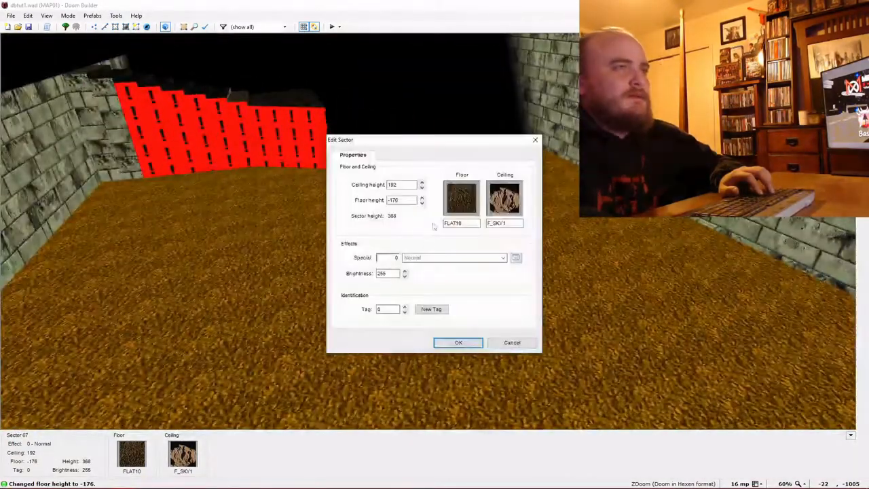
click(464, 197)
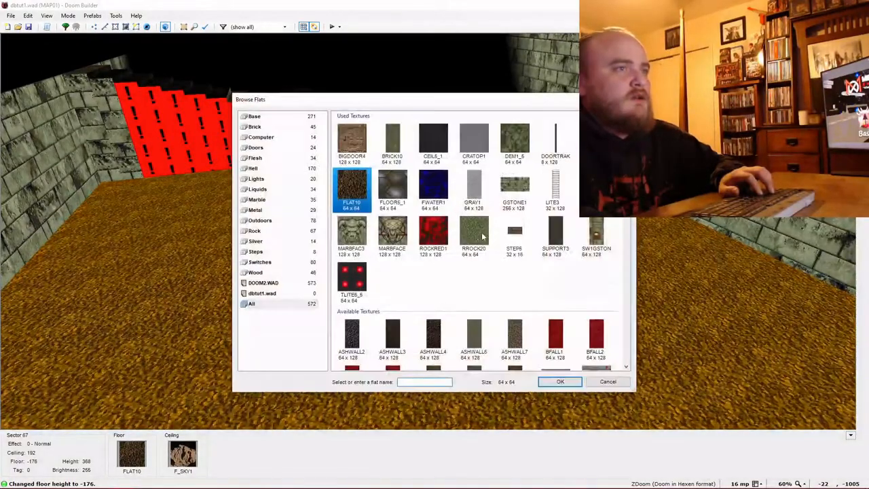
scroll(499, 257, down, 5)
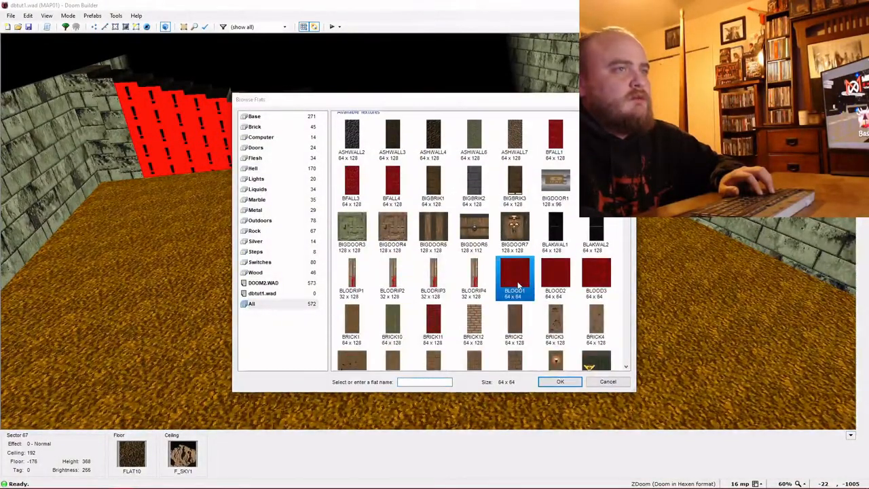
double_click(517, 285)
Inspect the blood-floored area, the stairs and the surrounding walls from several sides in the 3D view.
key(w)
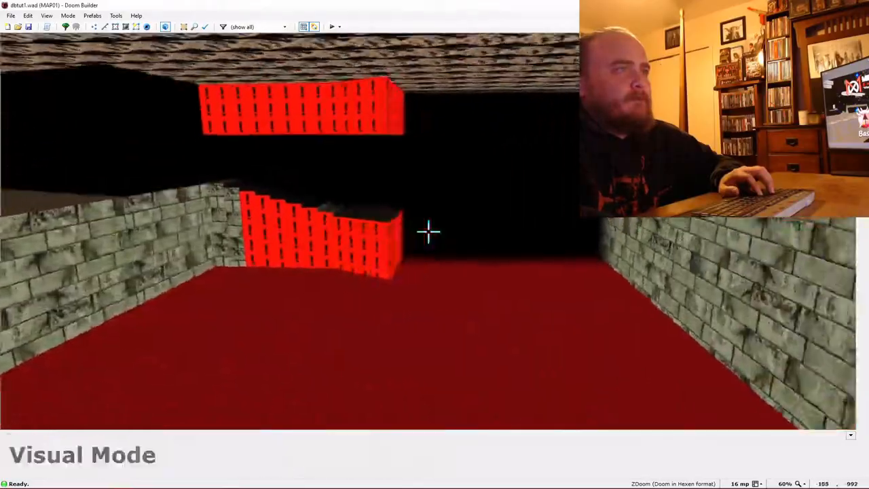
key(e)
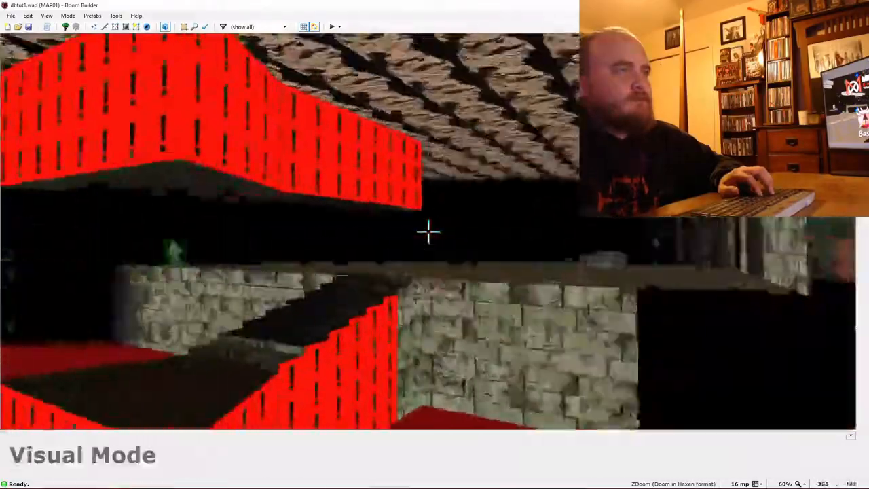
key(w)
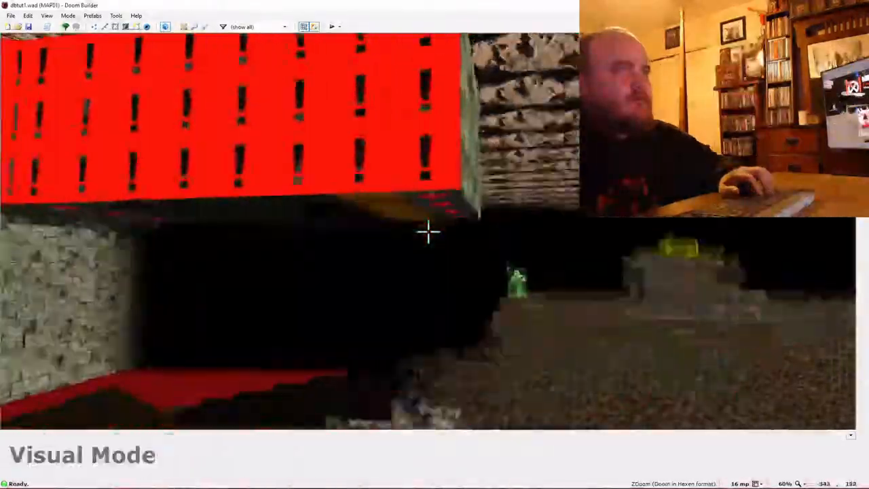
key(d)
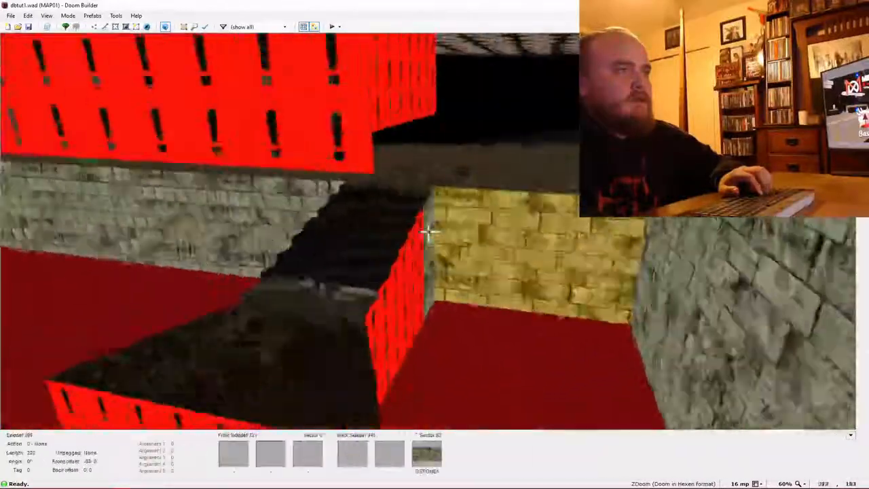
key(e)
key(e)
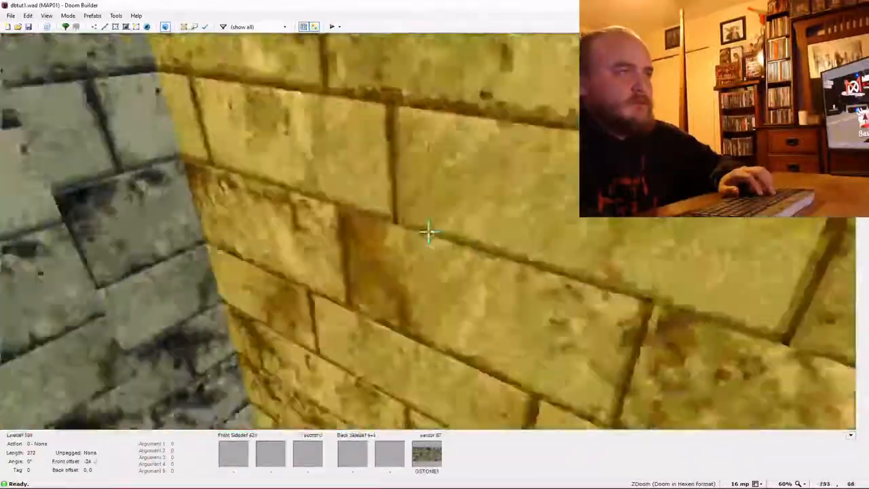
key(e)
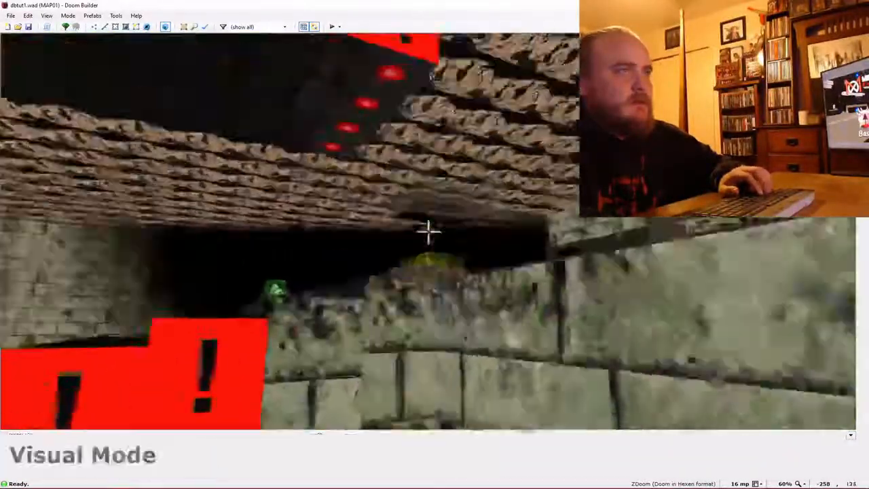
key(d)
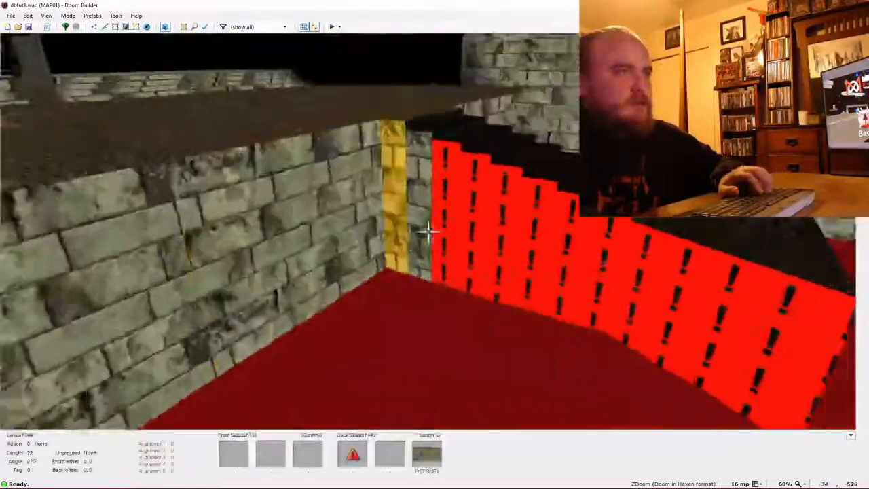
key(f)
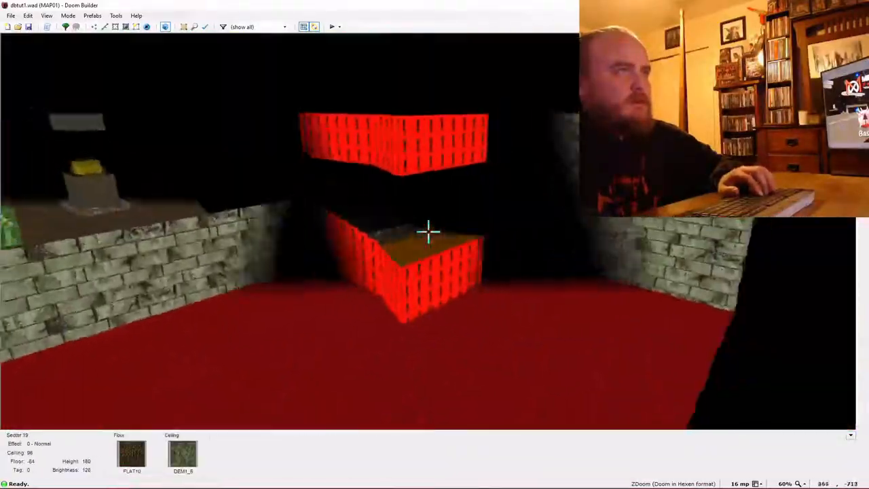
key(s)
key(q)
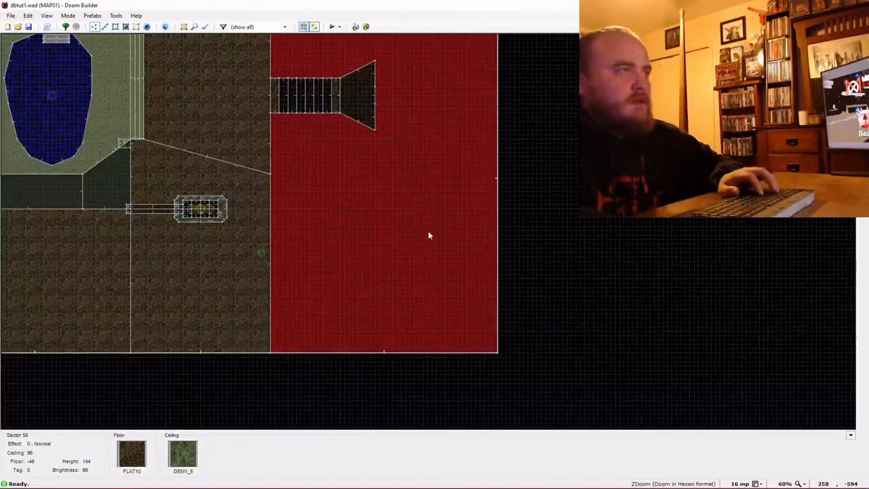
Draw two 32-by-32 square sectors on the courtyard's east edge, one just south and one just north of the stairs' top landing.
scroll(337, 197, up, 1)
key(Up)
key(Up)
key(Up)
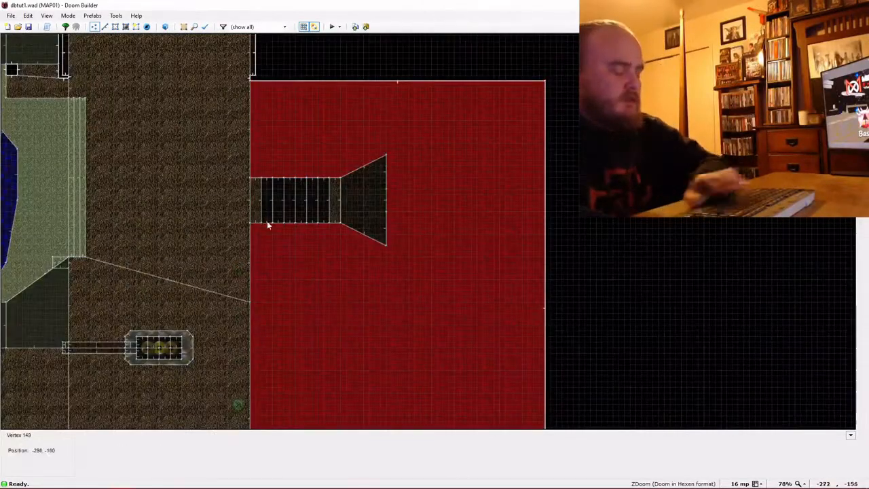
key(d)
scroll(259, 231, up, 2)
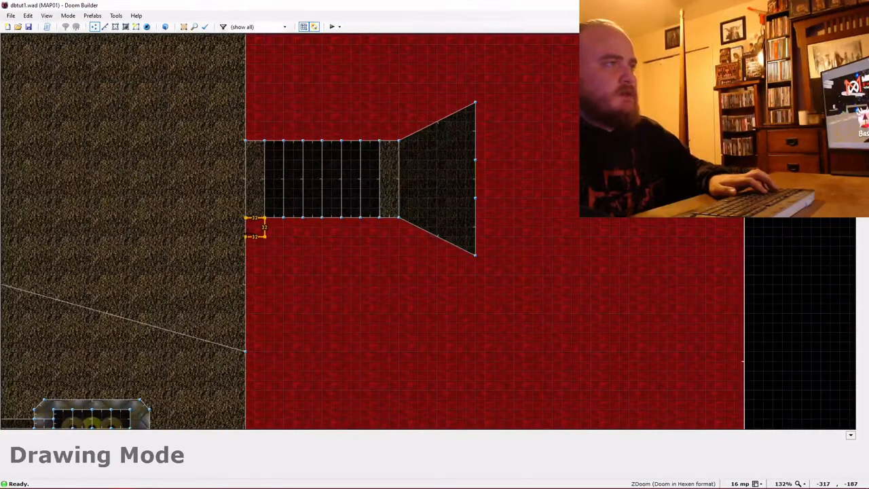
click(246, 217)
key(d)
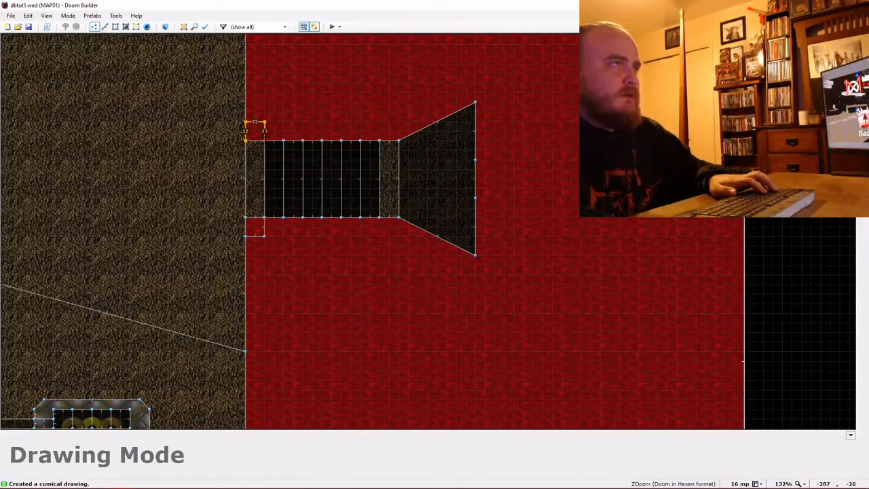
click(252, 144)
scroll(255, 145, down, 4)
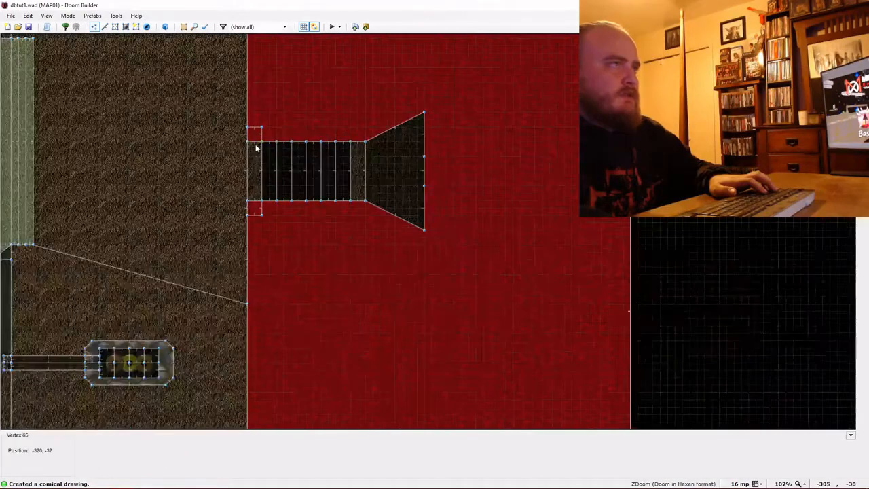
Move the north square sector close to the area's north wall and the south one down to the diagonal line's vertex on the courtyard edge.
key(s)
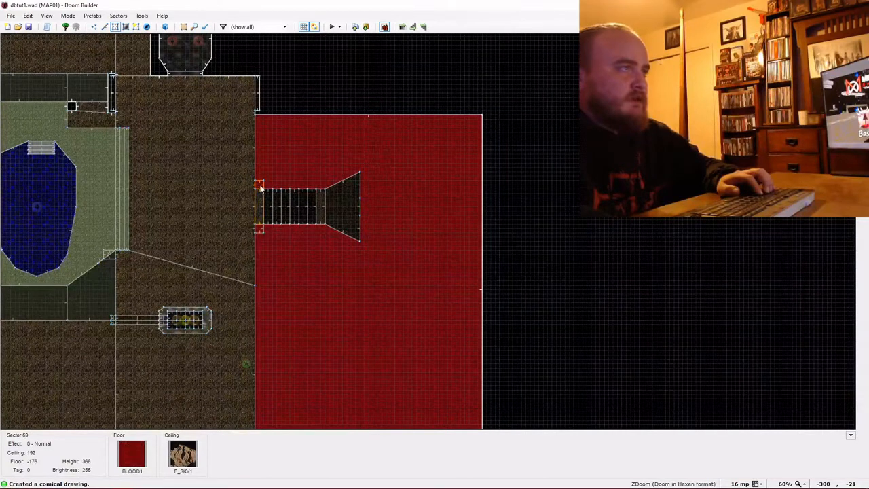
key(d)
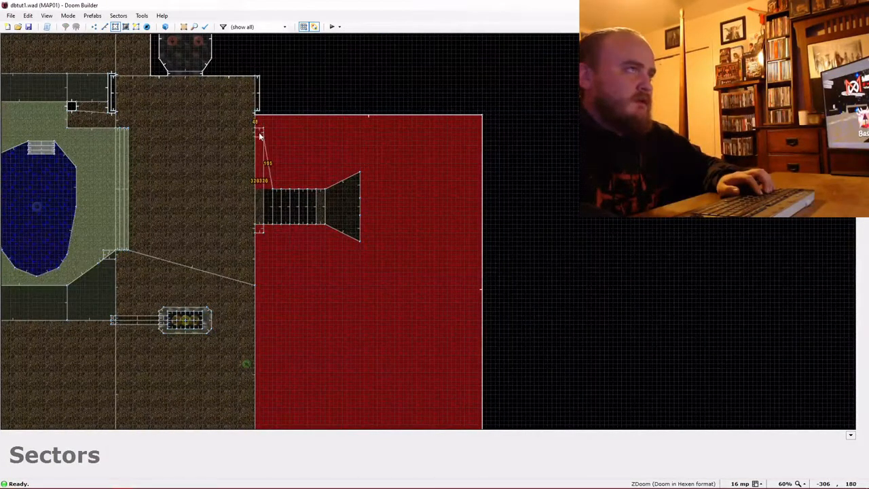
click(258, 135)
scroll(257, 188, down, 1)
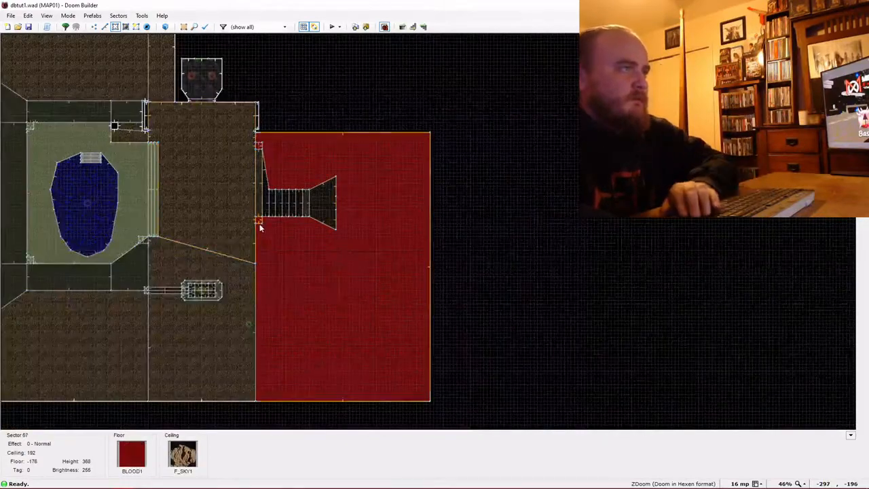
scroll(259, 229, up, 4)
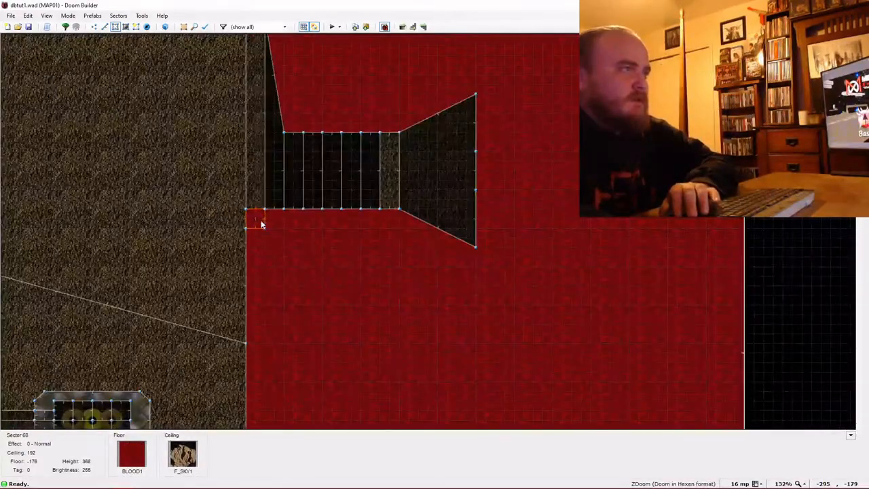
key(d)
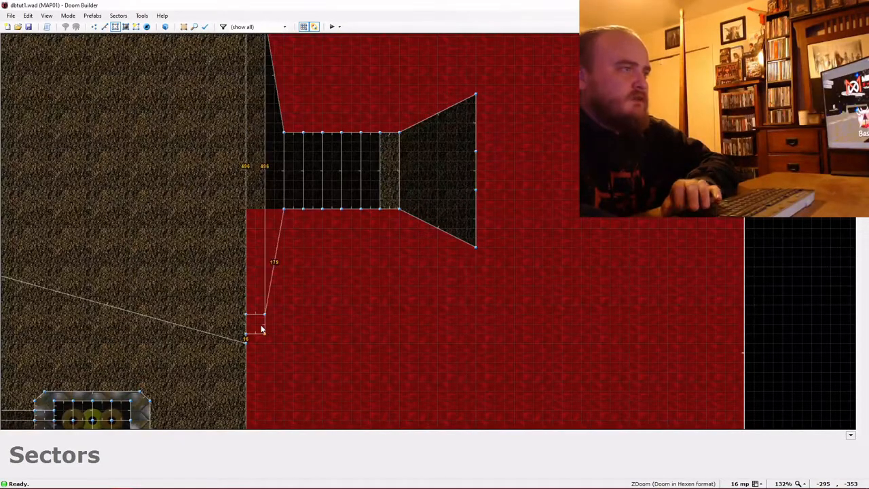
right_drag(261, 325, 263, 336)
scroll(335, 232, down, 2)
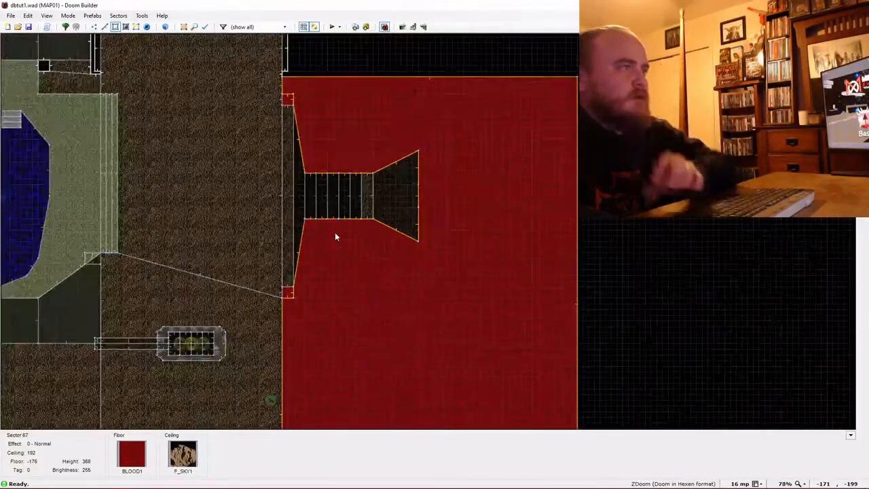
Select the six narrow stair sectors and the flared sector at their east end, and move them together about 190 units east.
key(Up)
key(Right)
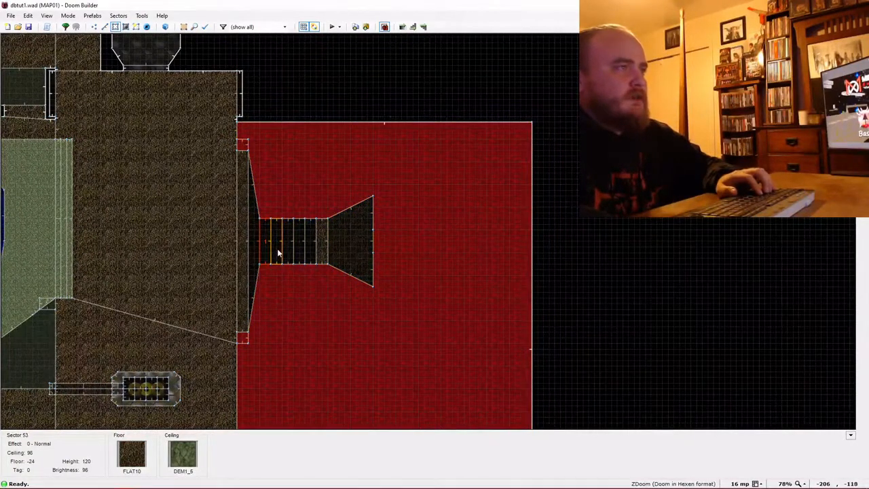
click(277, 249)
click(287, 249)
click(300, 249)
click(310, 248)
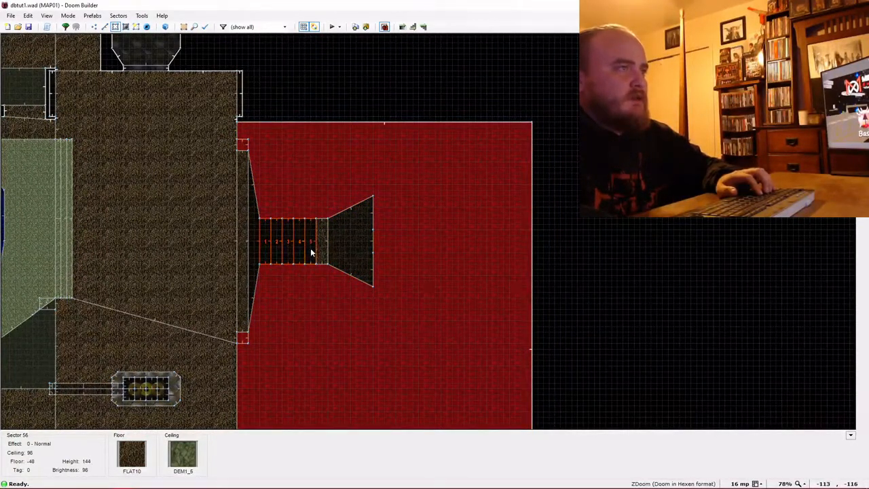
click(320, 249)
click(330, 249)
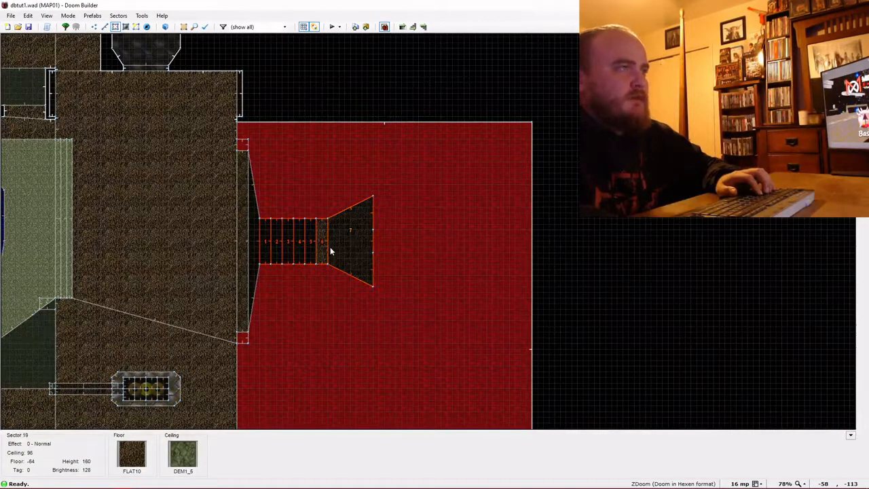
drag(331, 250, 397, 244)
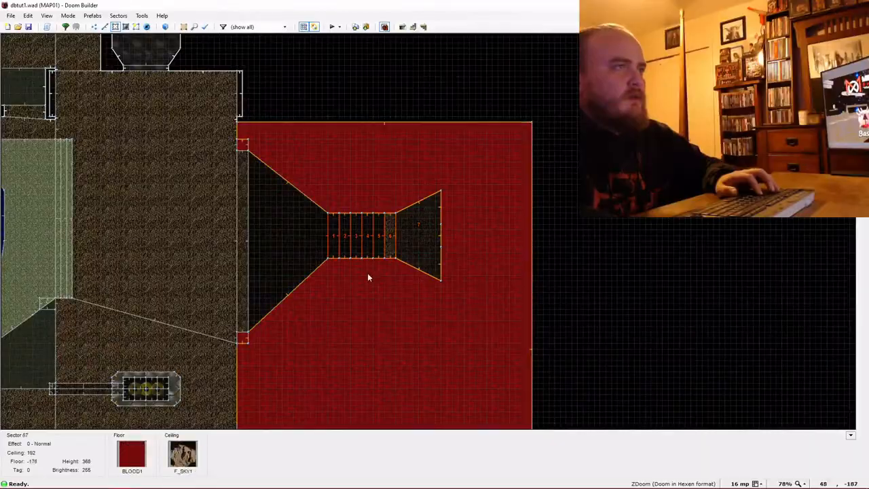
Raise the floor of the north square sector beside the courtyard edge to 160 in the 3D view.
key(w)
key(e)
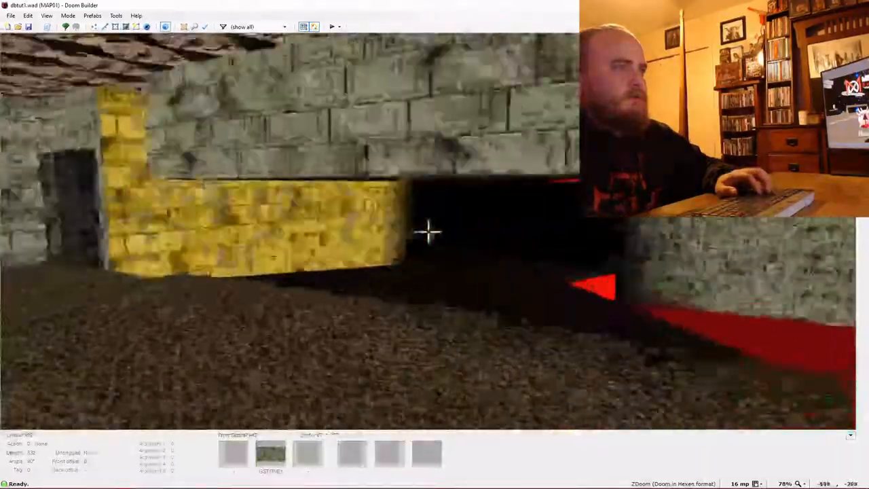
key(e)
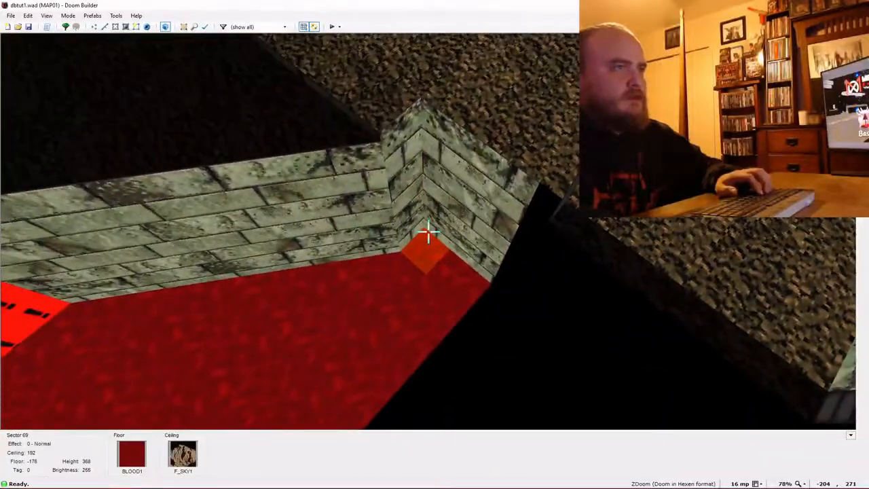
key(e)
key(d)
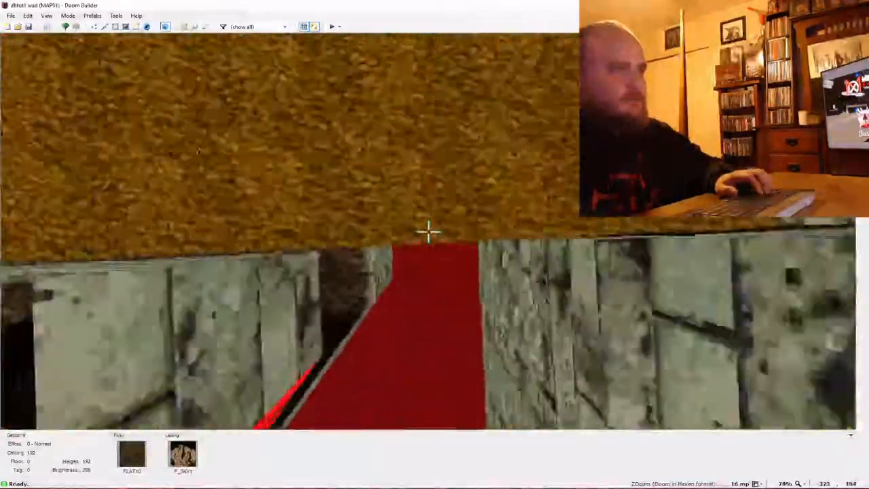
key(e)
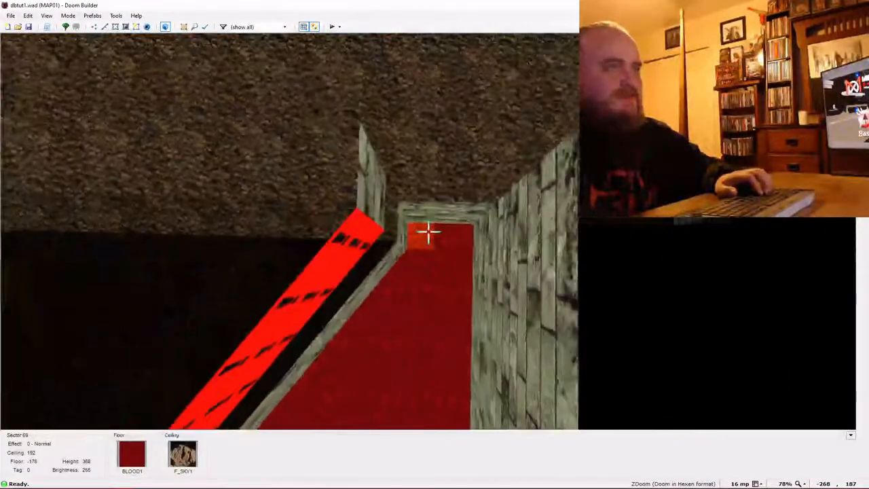
scroll(428, 232, up, 1)
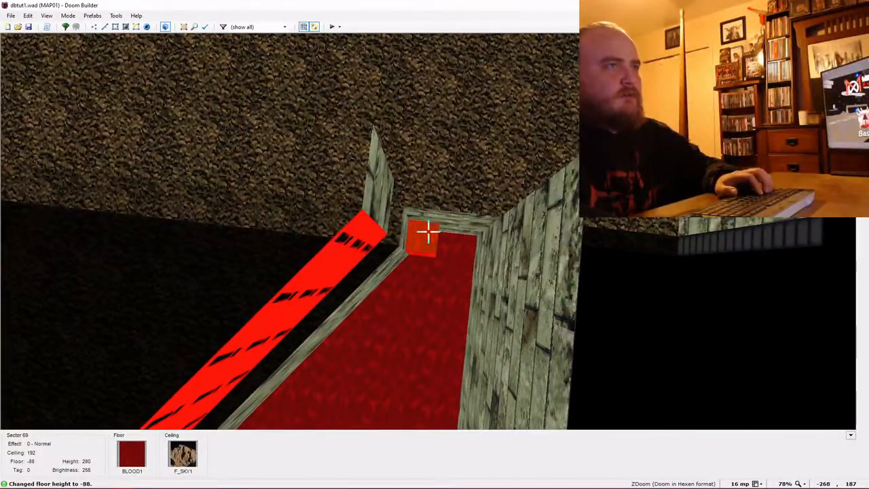
scroll(427, 232, up, 3)
scroll(427, 232, up, 3)
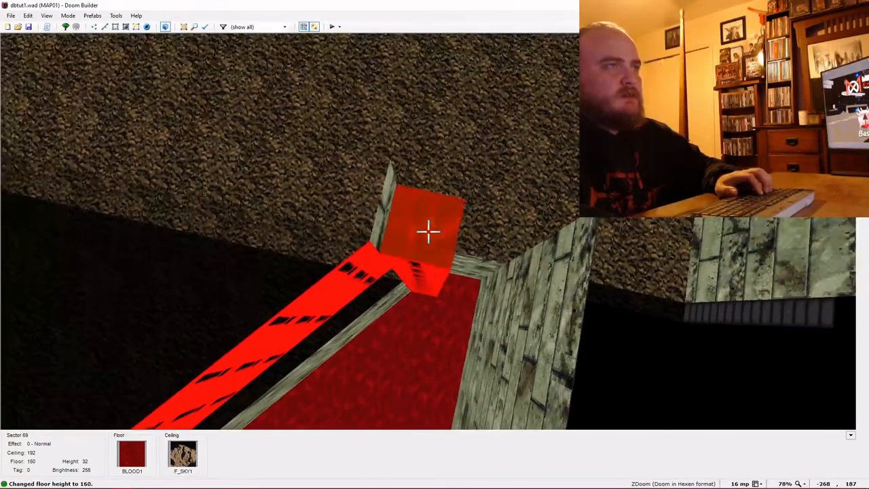
Raise the floor of the south square sector beside the courtyard edge to 192 to form a full-height pillar.
scroll(427, 232, up, 1)
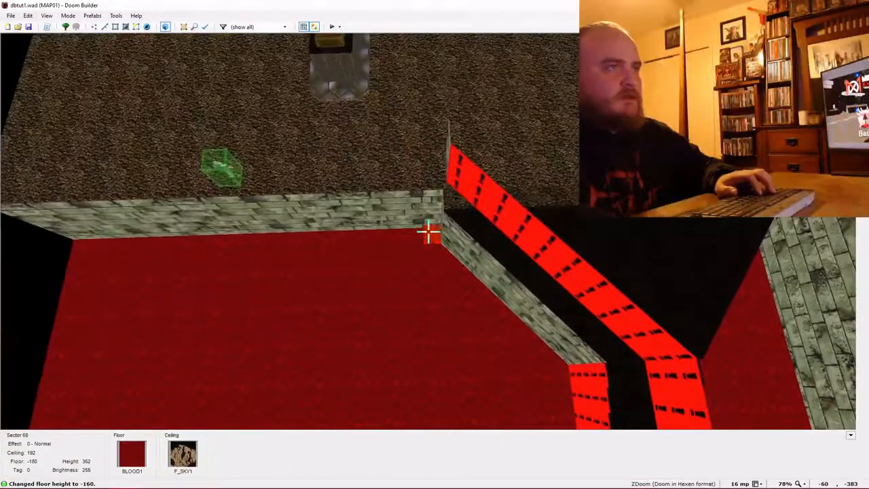
scroll(427, 232, up, 5)
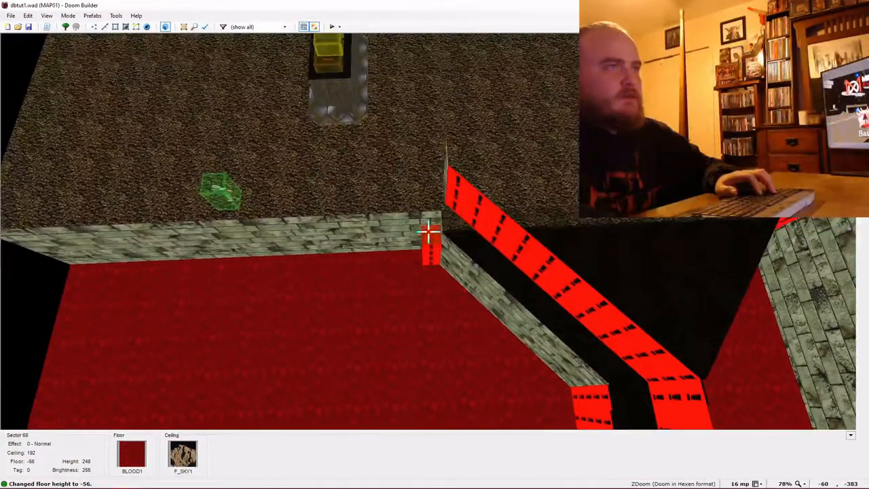
scroll(428, 232, up, 13)
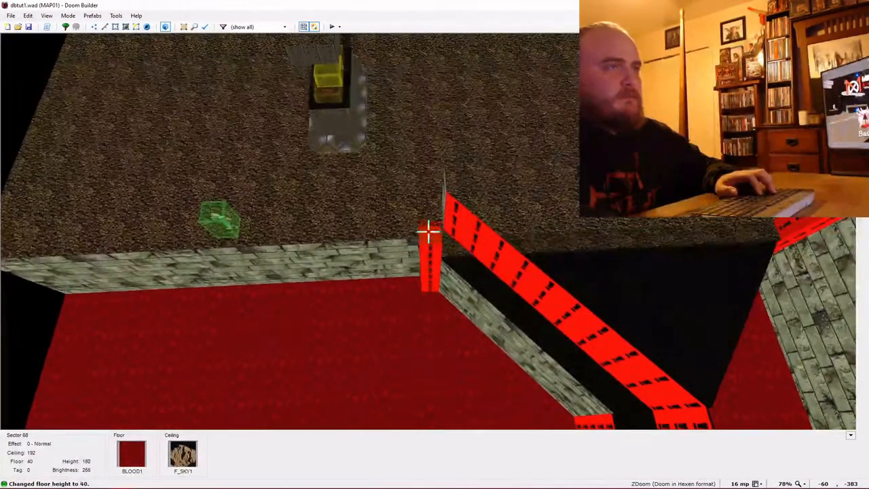
scroll(427, 232, up, 10)
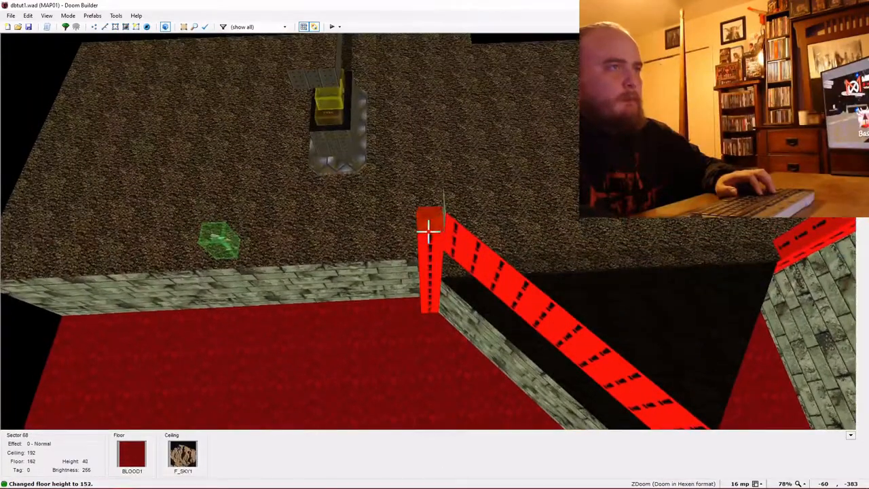
scroll(428, 232, up, 3)
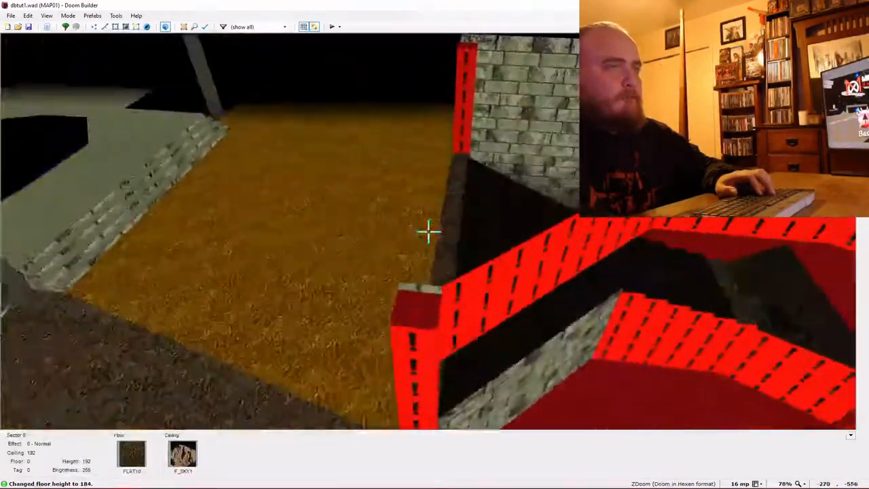
scroll(428, 232, up, 1)
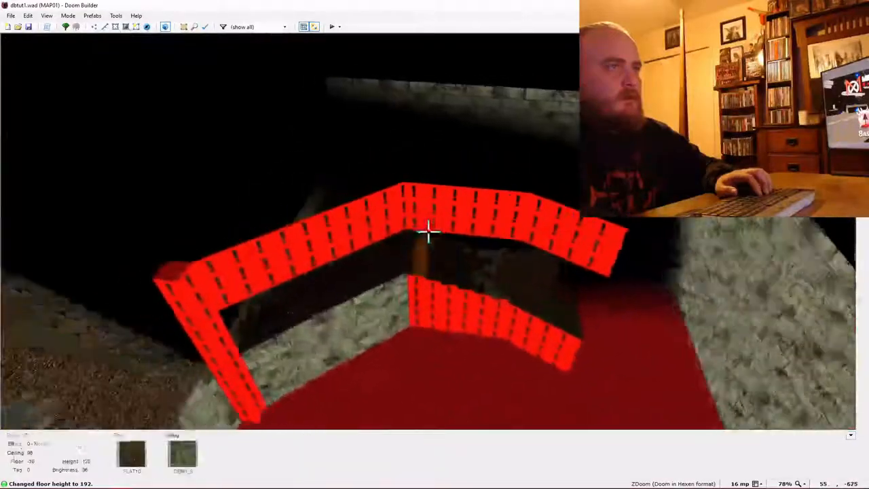
Square off the wide landing by moving its two east corner vertices level with the pillars' inner corners, and shift its east edge about 80 units west.
key(e)
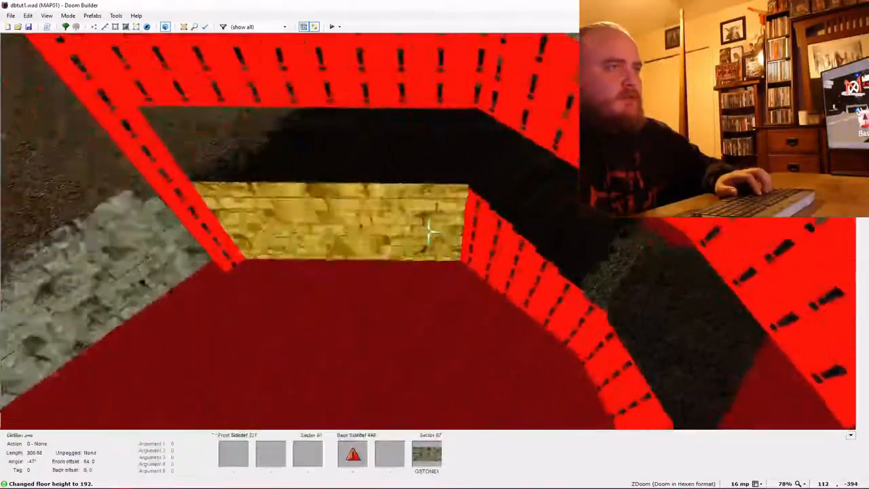
key(d)
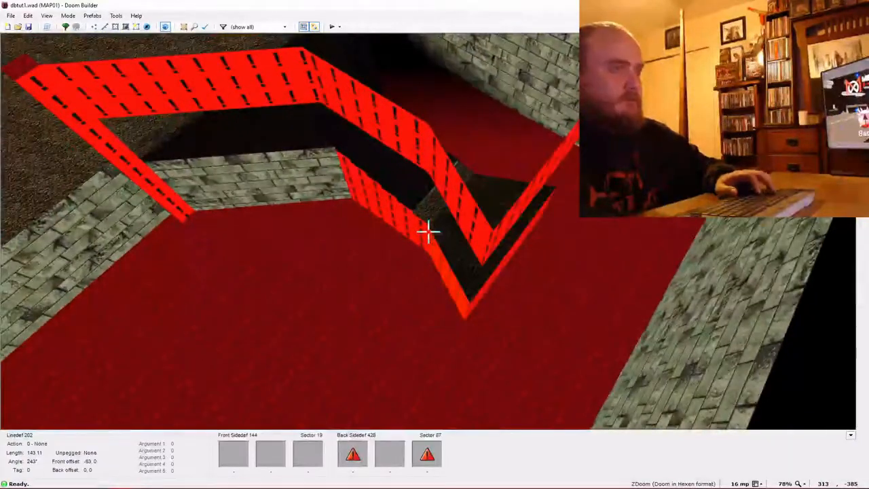
key(s)
key(d)
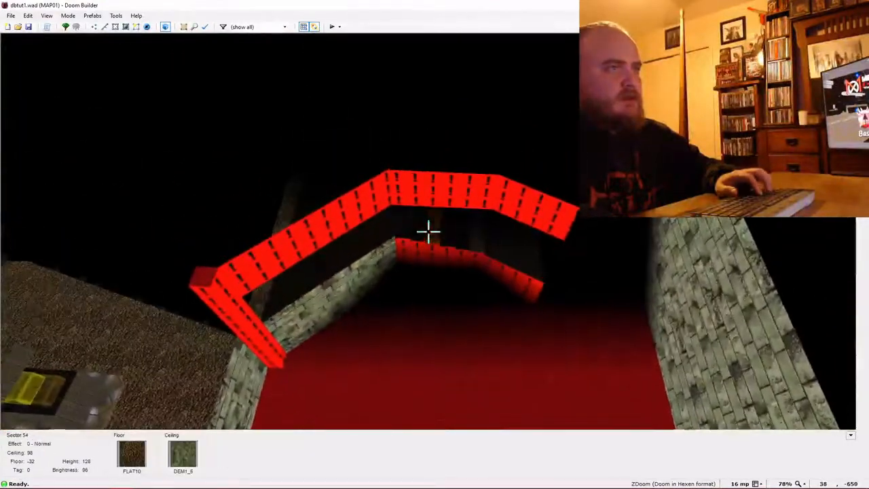
key(e)
key(Escape)
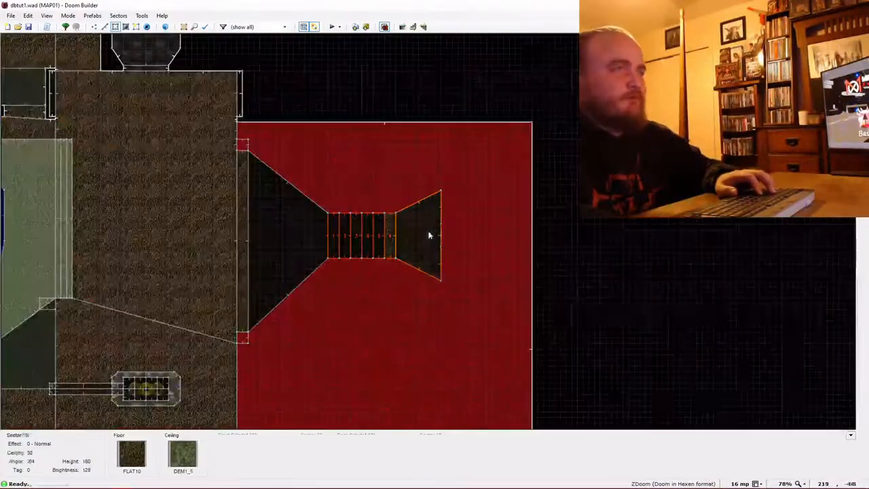
key(v)
drag(330, 260, 328, 262)
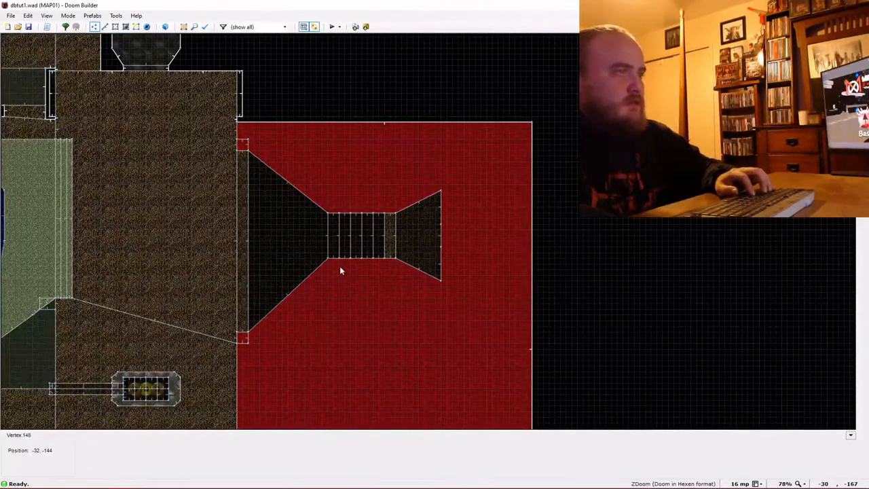
drag(329, 260, 329, 331)
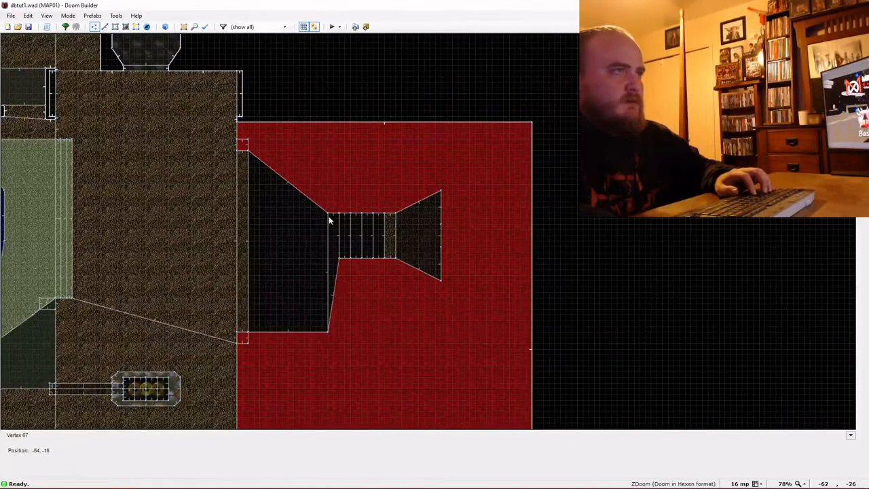
drag(329, 215, 329, 156)
key(l)
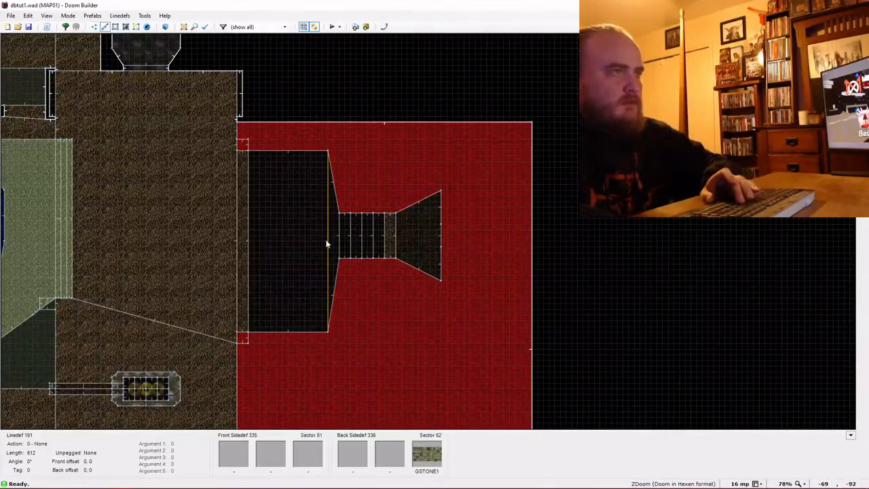
drag(326, 241, 300, 240)
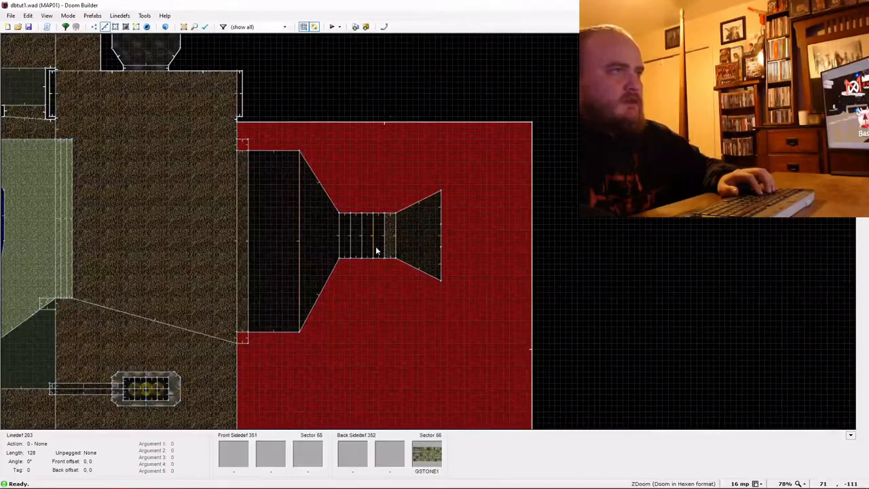
Raise the ceiling of the walkway sector along the courtyard edge between the pillars to 160 in the 3D view.
key(w)
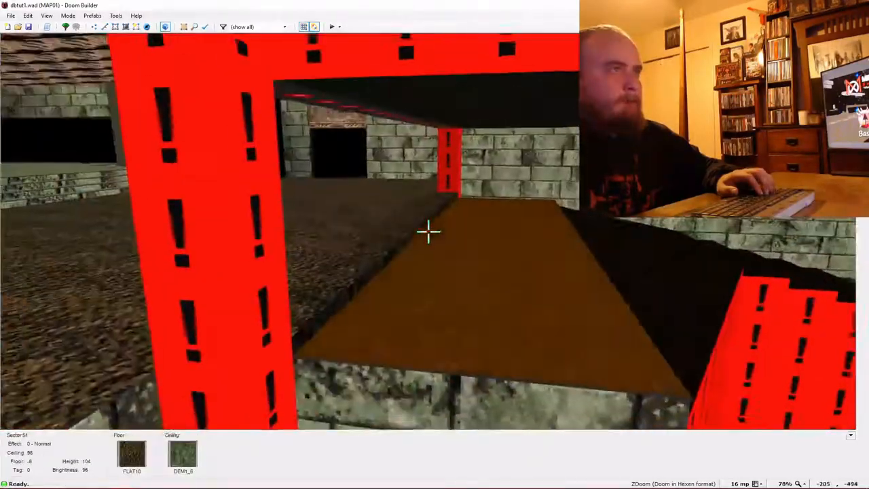
key(w)
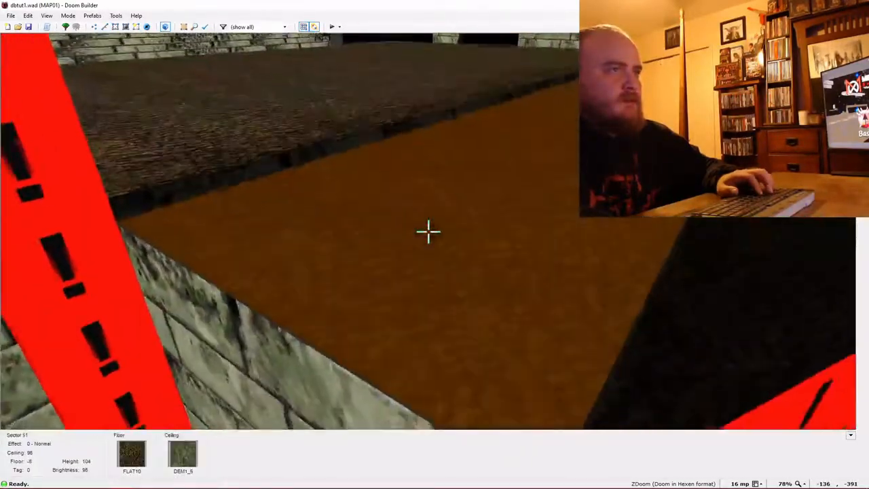
key(d)
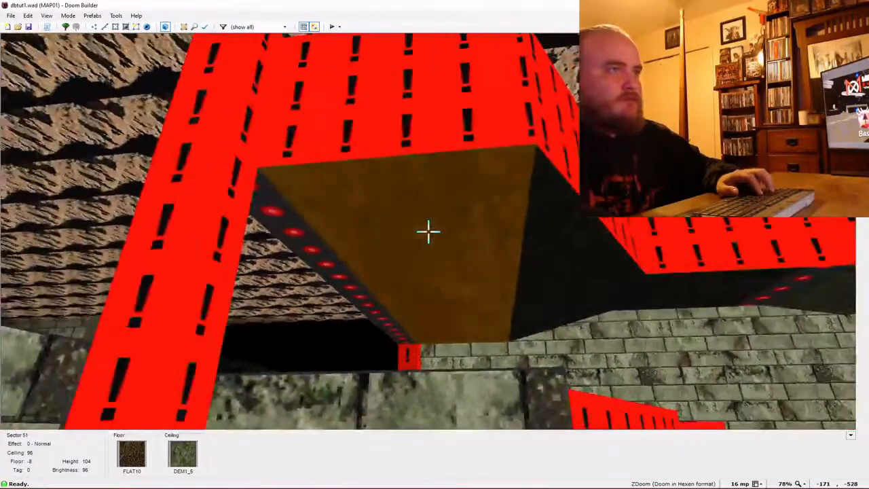
scroll(427, 232, up, 3)
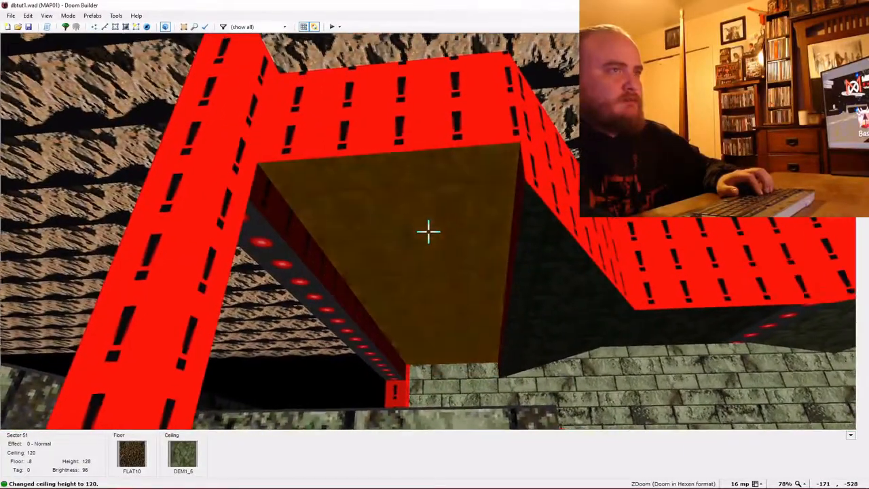
scroll(427, 232, up, 1)
key(w)
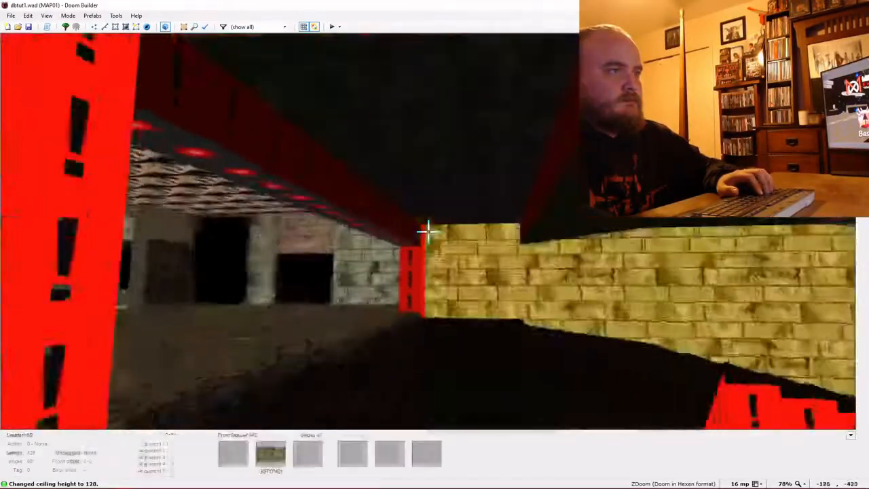
key(d)
scroll(427, 232, up, 4)
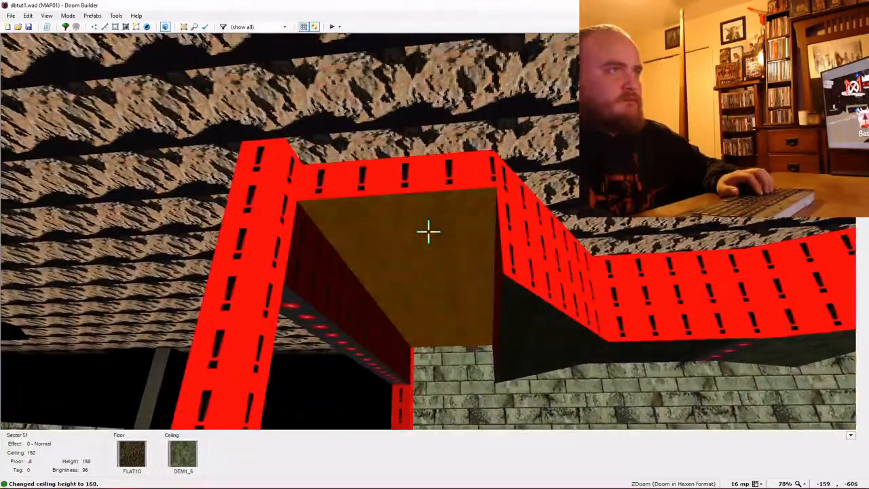
Lower the floor of the walkway sector between the pillars to -16.
key(w)
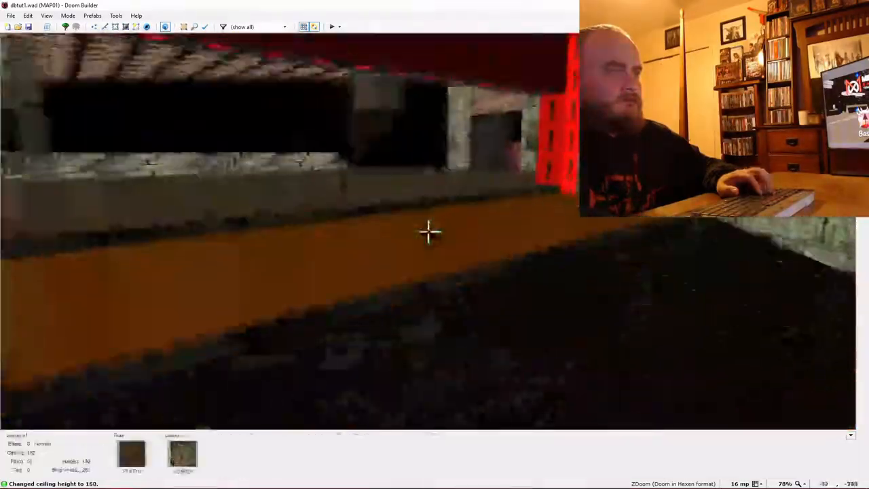
key(d)
key(e)
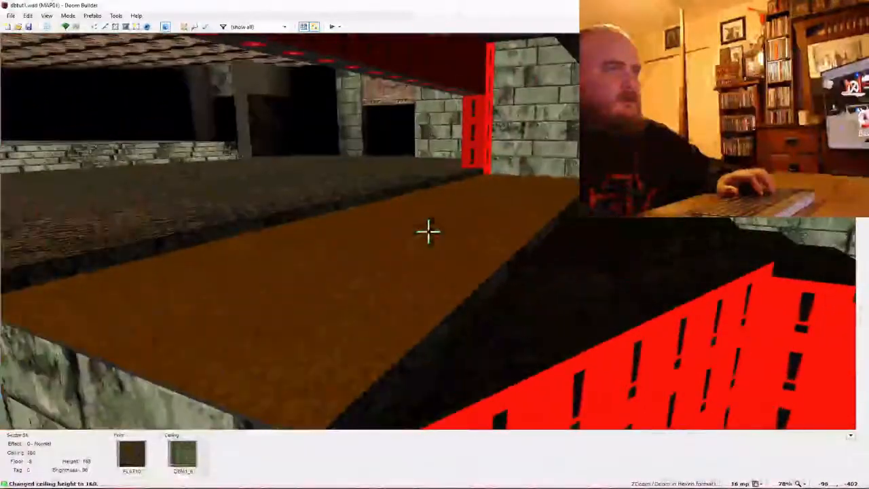
key(d)
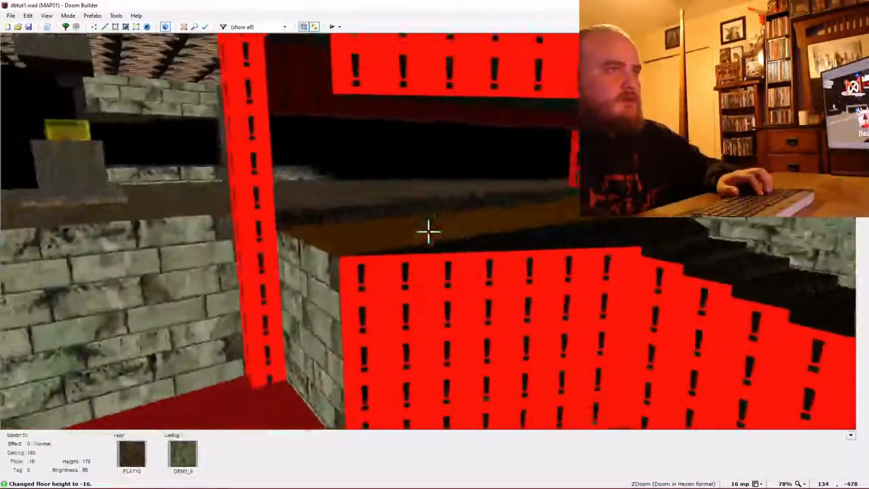
Raise the ceilings of the narrow stair sectors so they step down with the stairs, reaching 128 over the step with floor -48.
key(w)
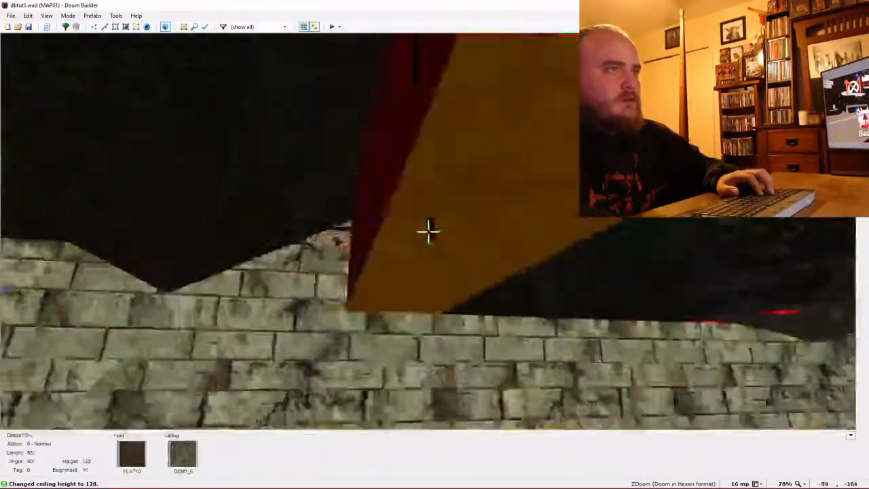
key(s)
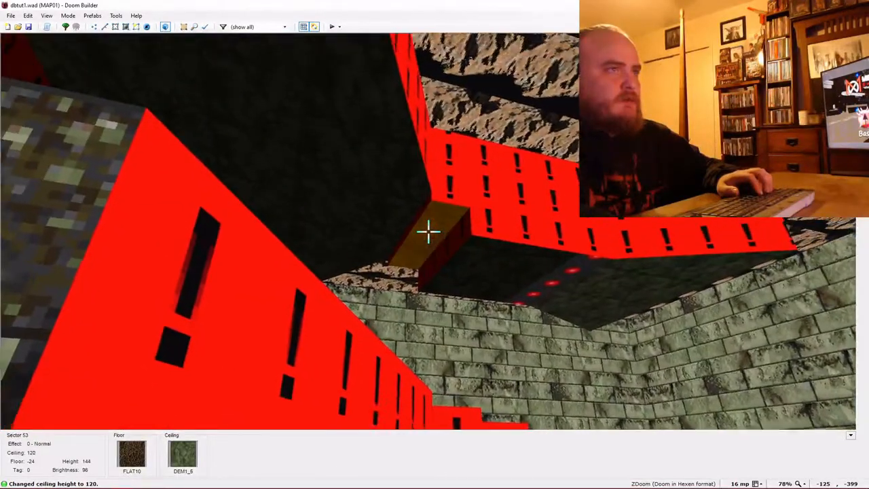
scroll(427, 231, down, 1)
scroll(427, 231, up, 1)
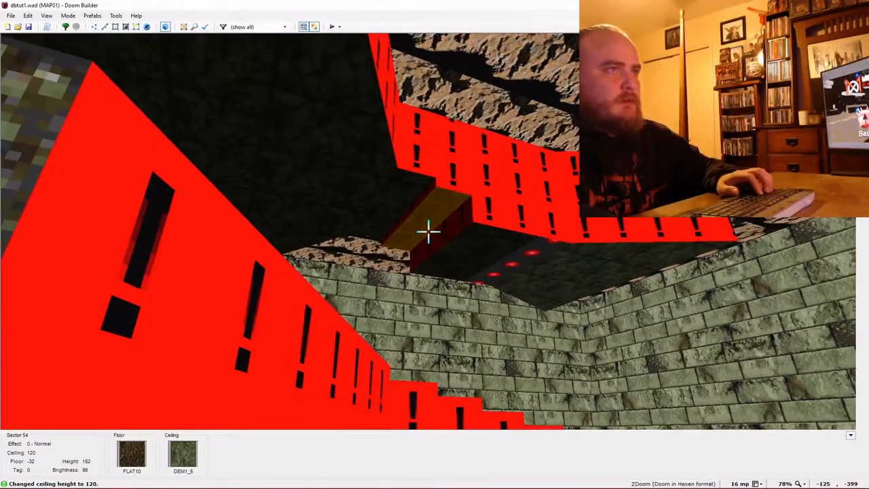
scroll(427, 231, down, 2)
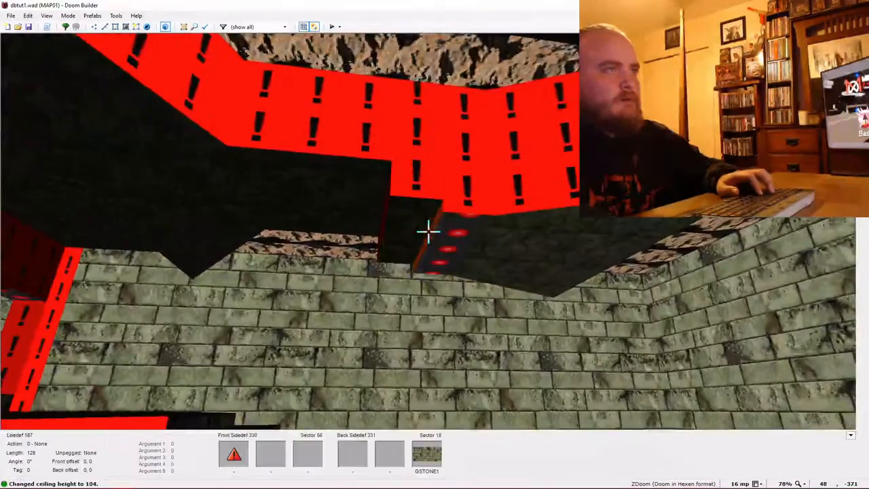
scroll(427, 231, down, 3)
scroll(428, 231, up, 3)
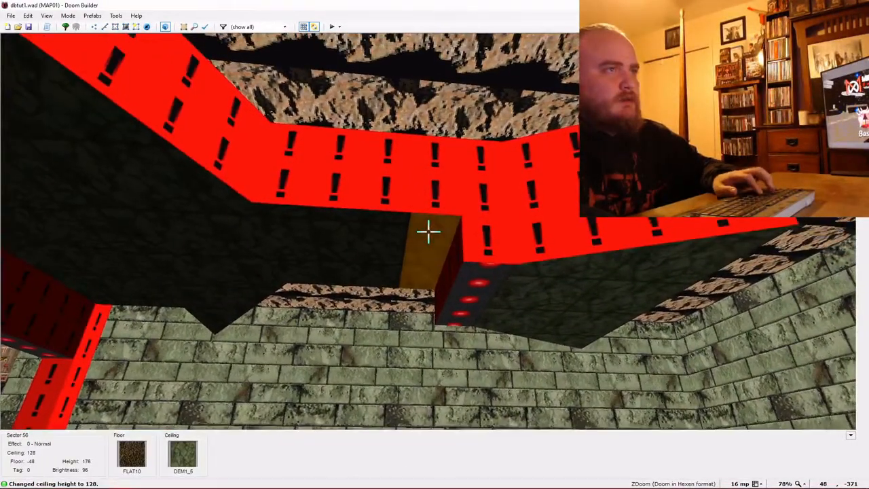
Apply the DEM1_5 ceiling flat to the stairs' last sector, then set its ceiling to 120 and the flared sector's ceiling to 112.
key(ctrl+c)
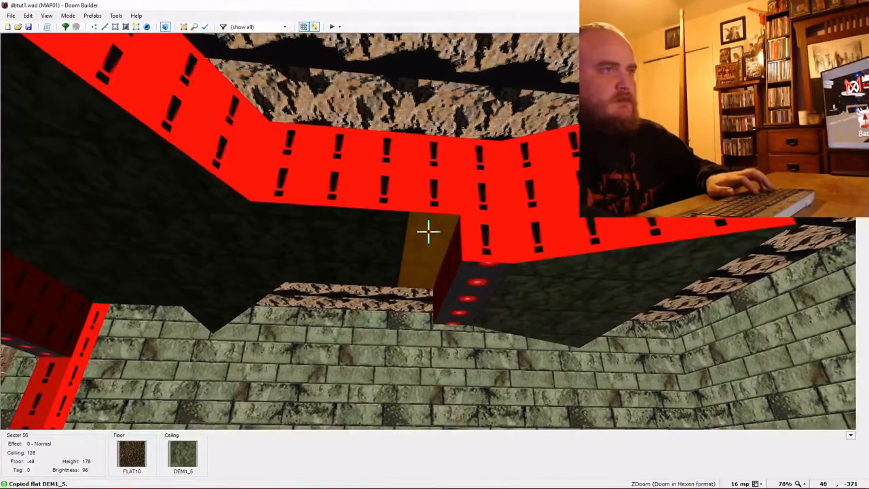
key(ctrl+v)
scroll(428, 231, up, 3)
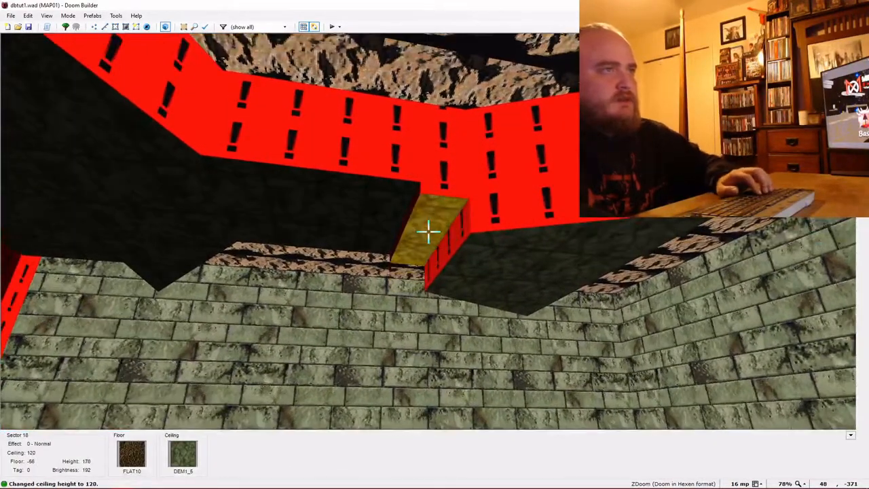
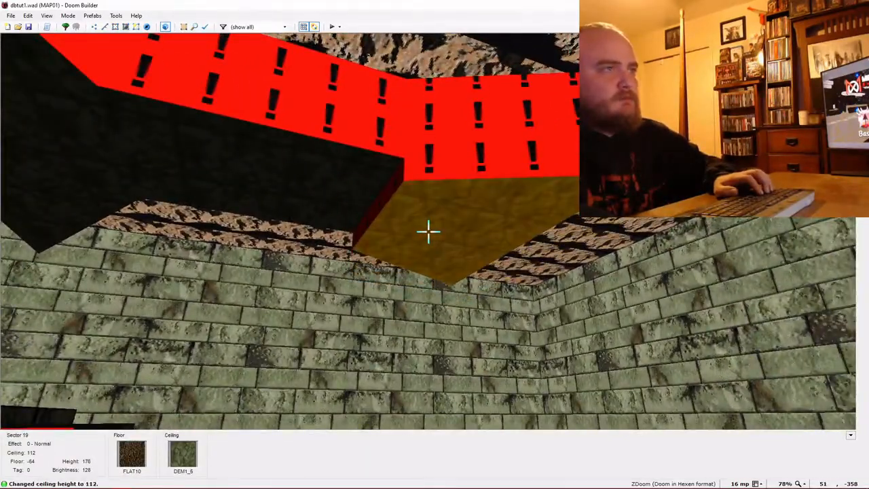
scroll(428, 231, up, 1)
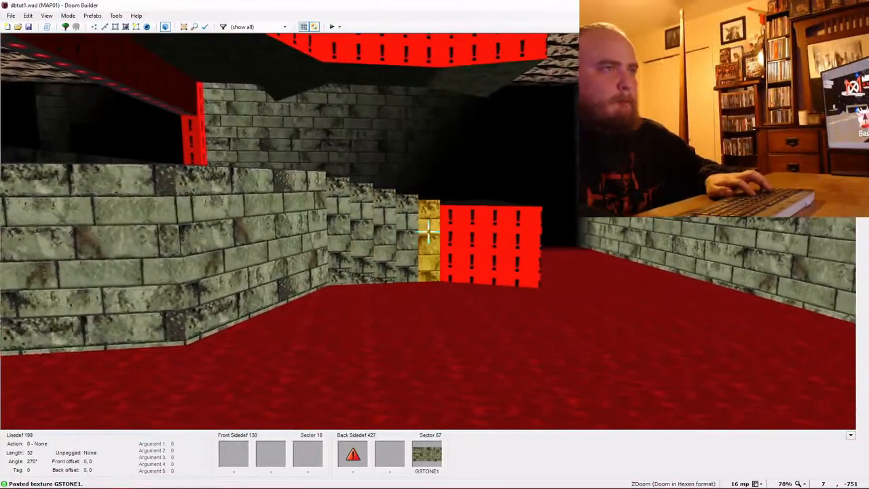
Paste the GSTONE1 texture onto the missing lower walls along the sides of the staircase and the flared sector.
key(e)
key(f)
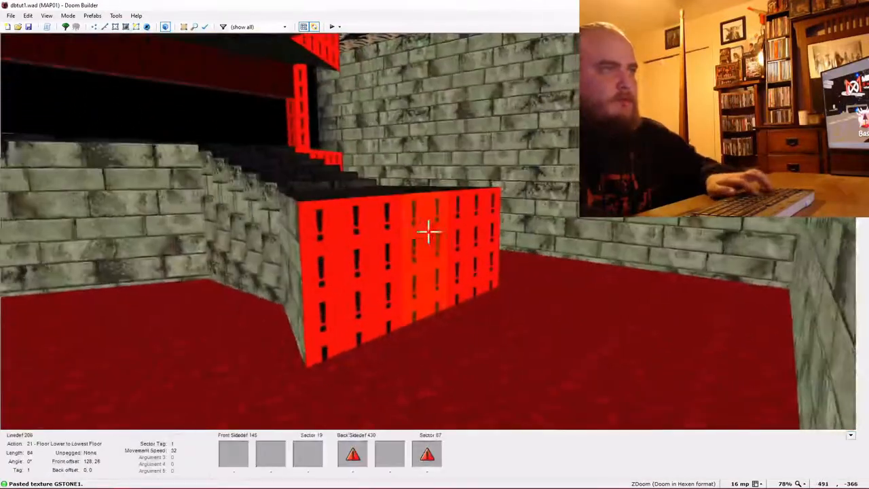
key(e)
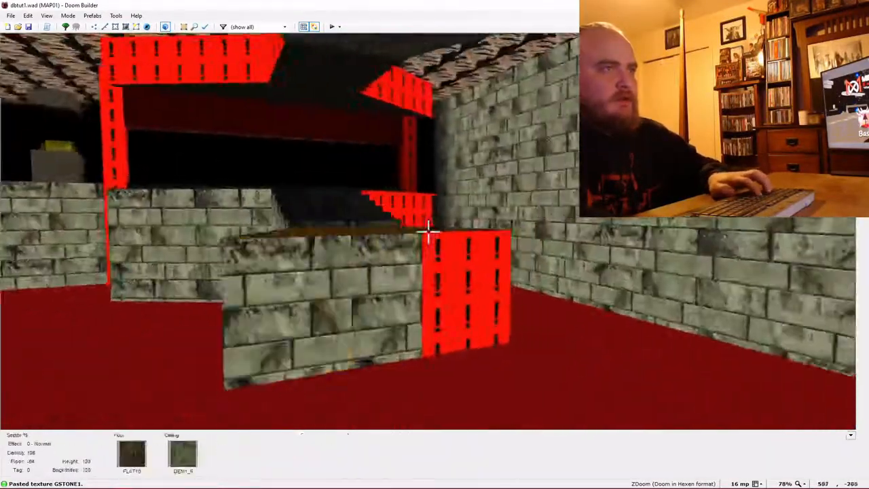
key(f)
key(e)
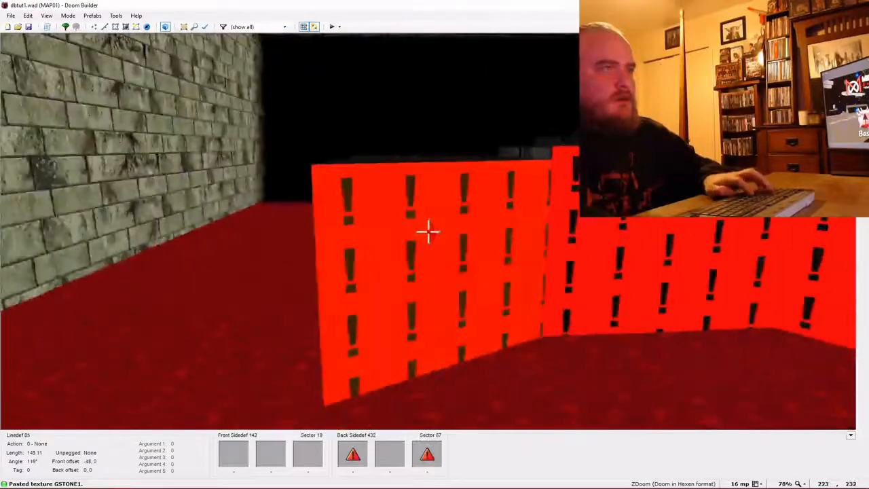
key(ctrl+v)
key(ctrl+v)
key(ctrl+v)
key(ctrl+v)
key(ctrl+v)
key(ctrl+v)
key(ctrl+v)
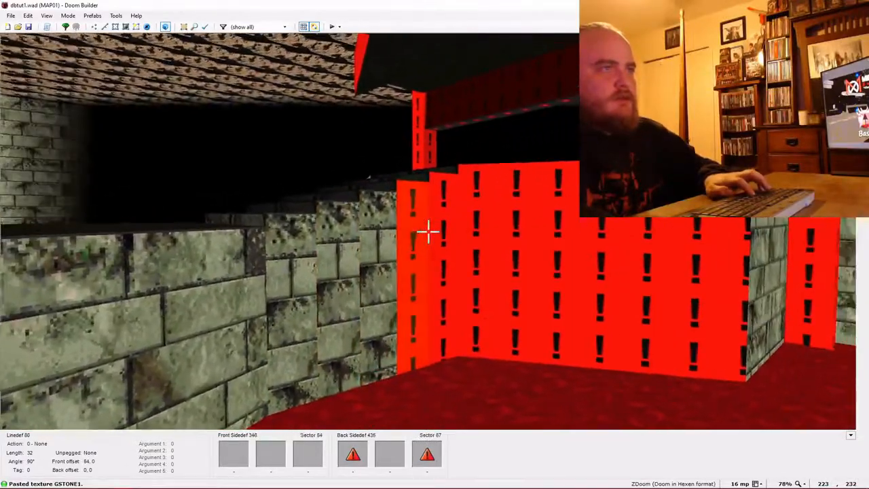
key(ctrl+v)
Paste GSTONE1 onto the missing upper walls at the ends and courtyard side of the walkway roof.
key(e)
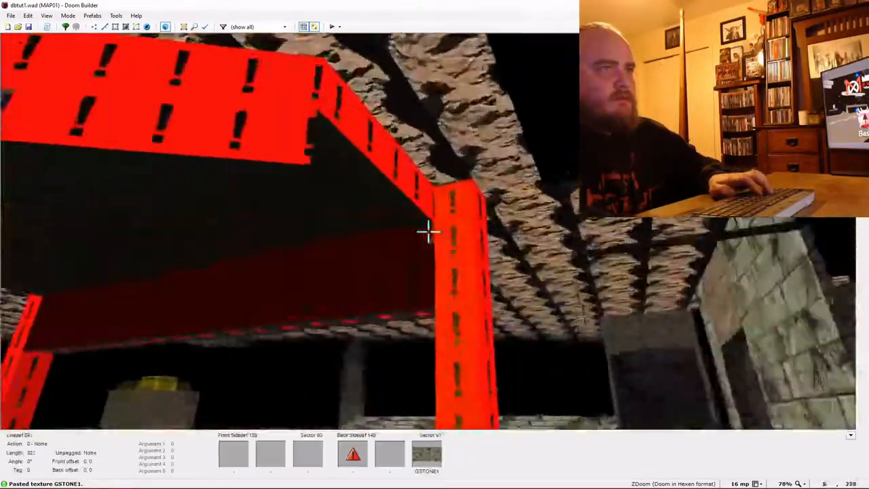
key(d)
key(f)
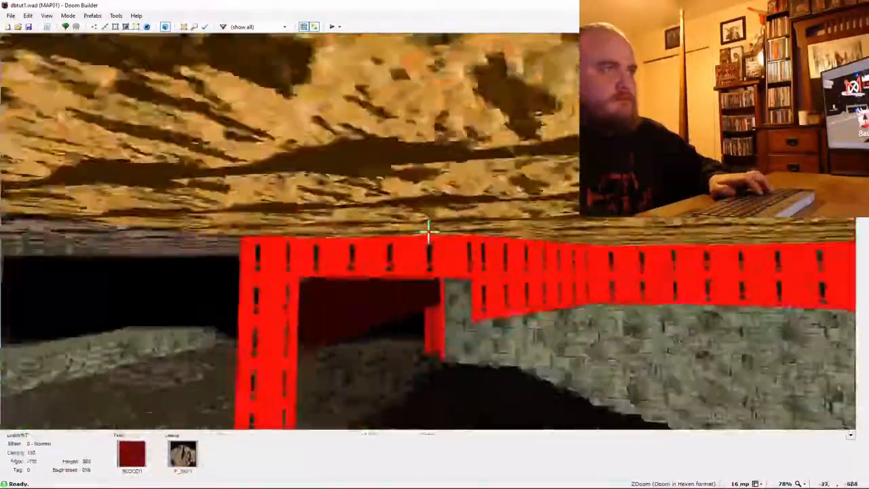
key(w)
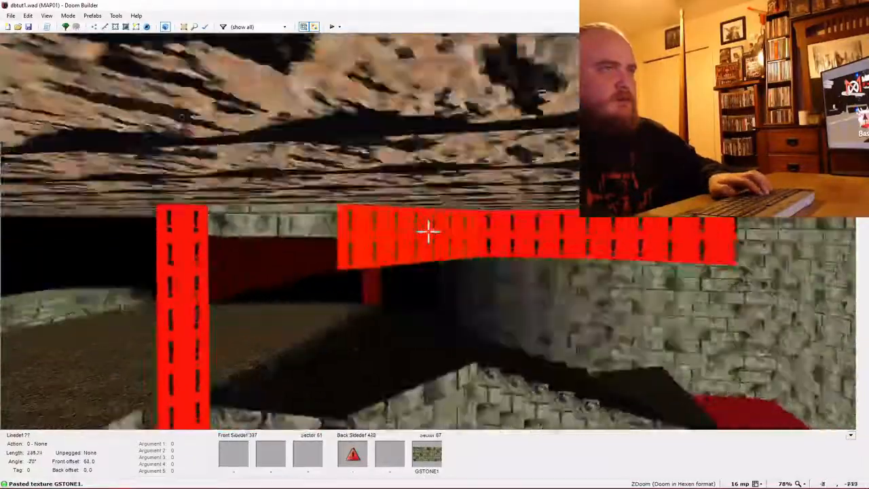
key(s)
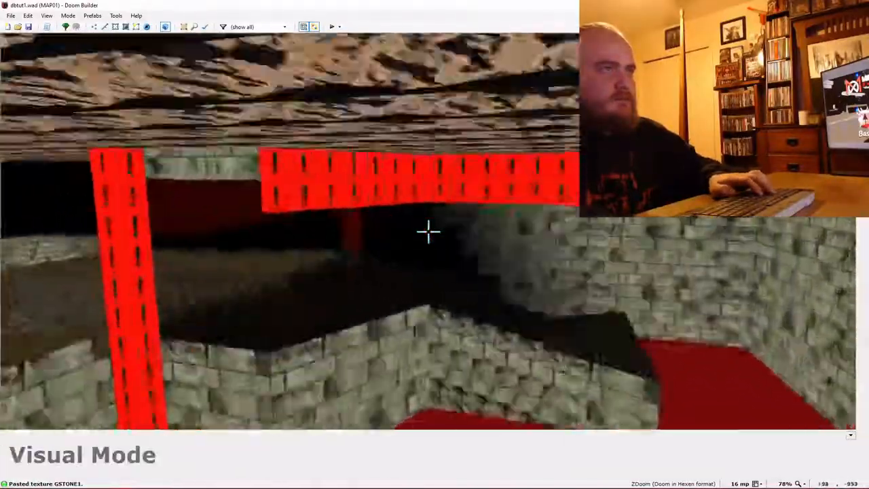
key(s)
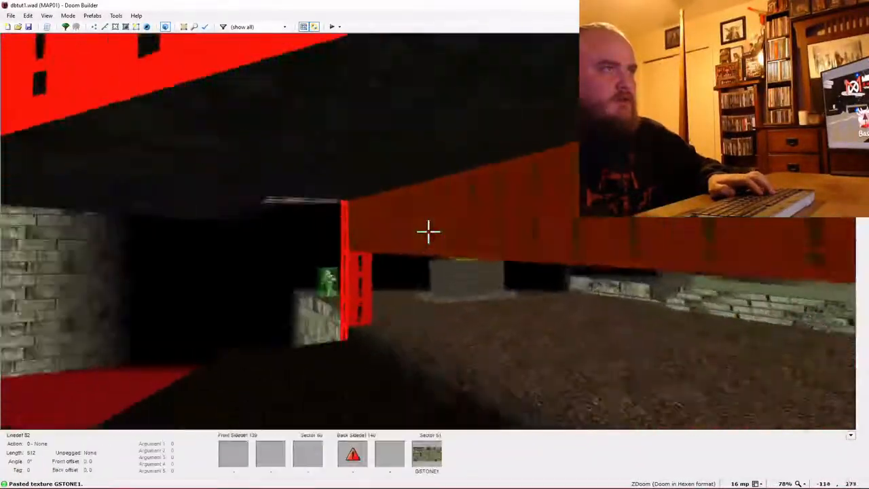
Copy the SUPPORT3 texture and paste it onto the untextured faces of the pillars beside the walkway.
key(e)
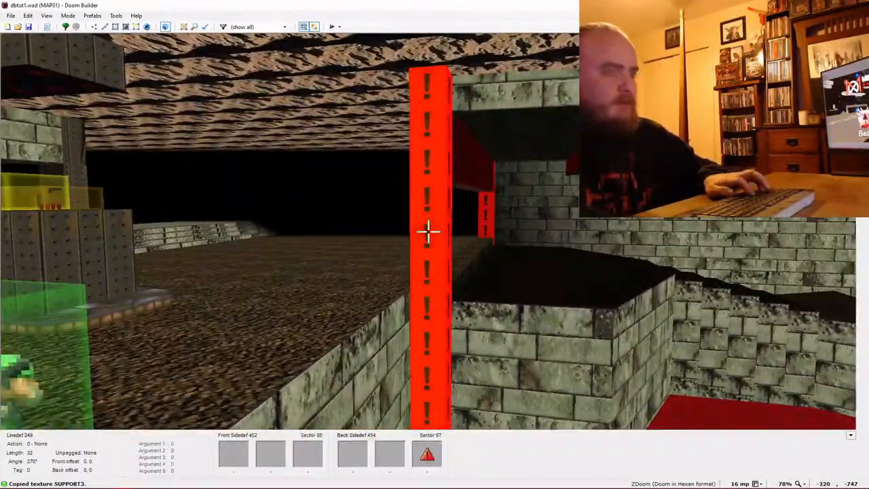
key(ctrl+v)
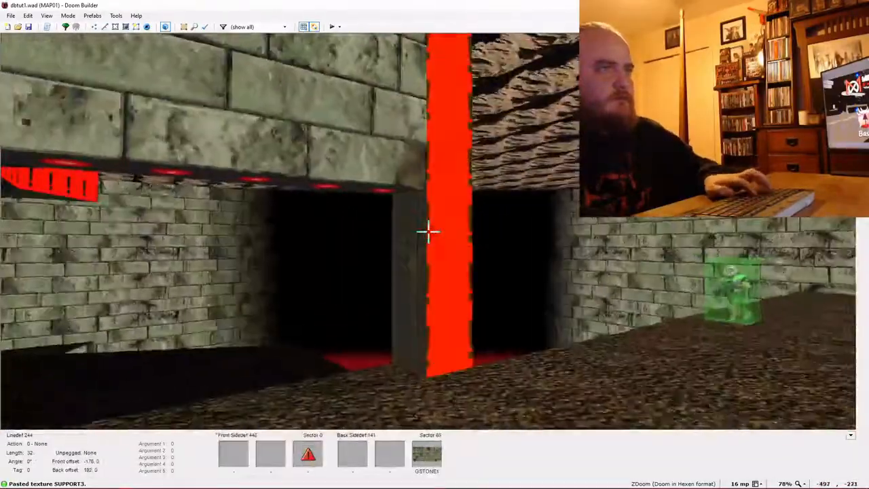
key(e)
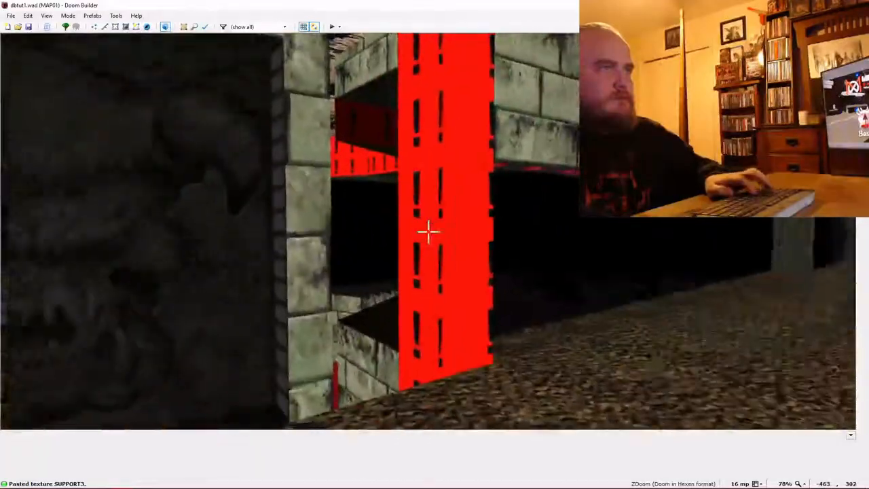
key(ctrl+v)
key(ctrl+v)
key(f)
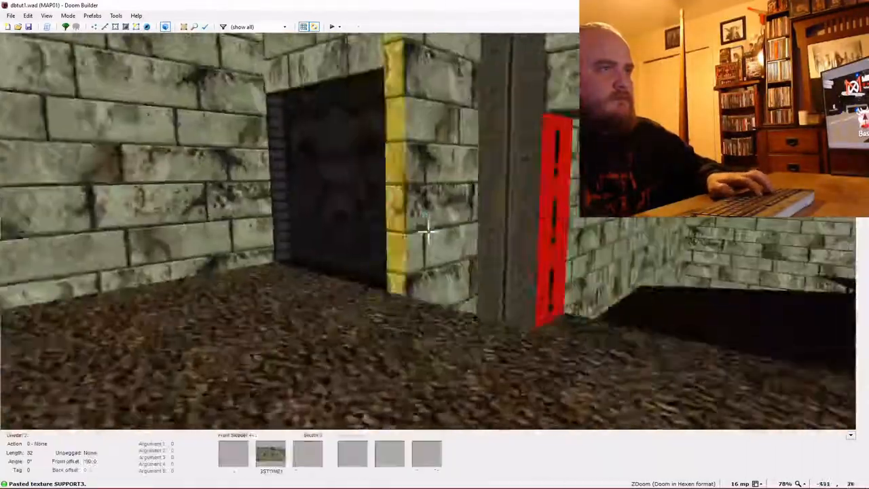
key(ctrl+v)
key(e)
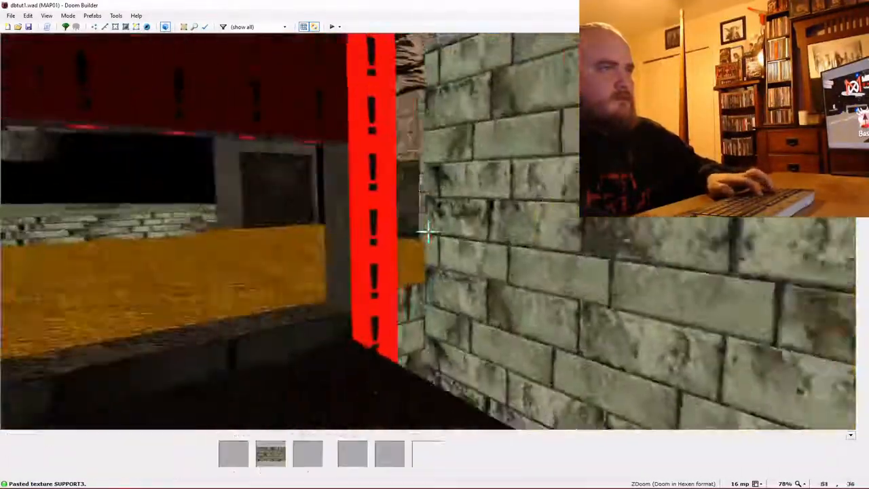
key(ctrl+v)
key(e)
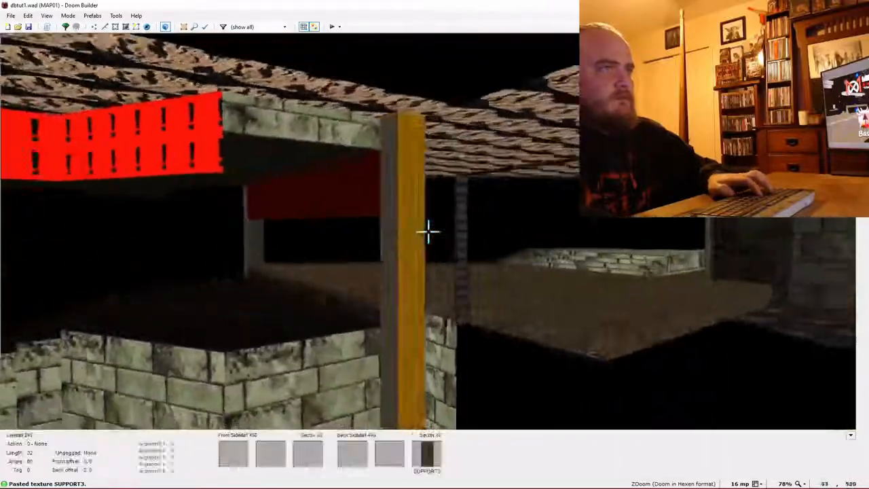
Auto-align the SUPPORT3 textures on the faces of the walkway pillars.
key(a)
key(s)
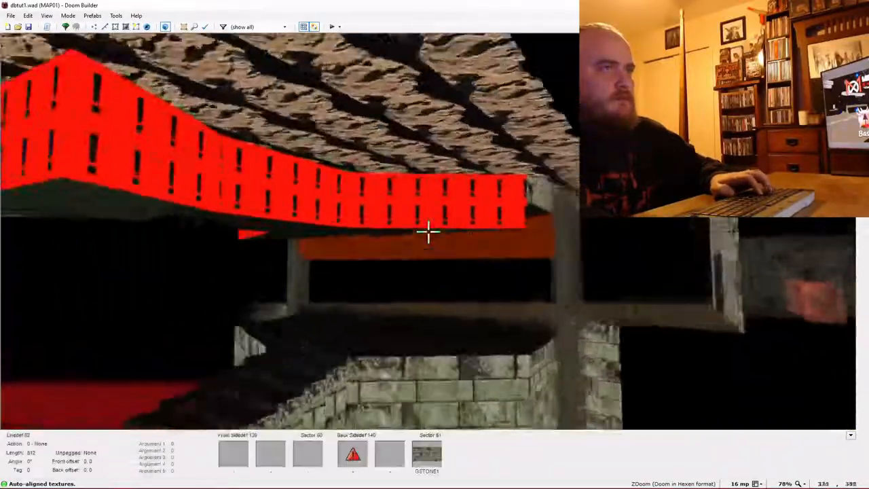
key(e)
key(f)
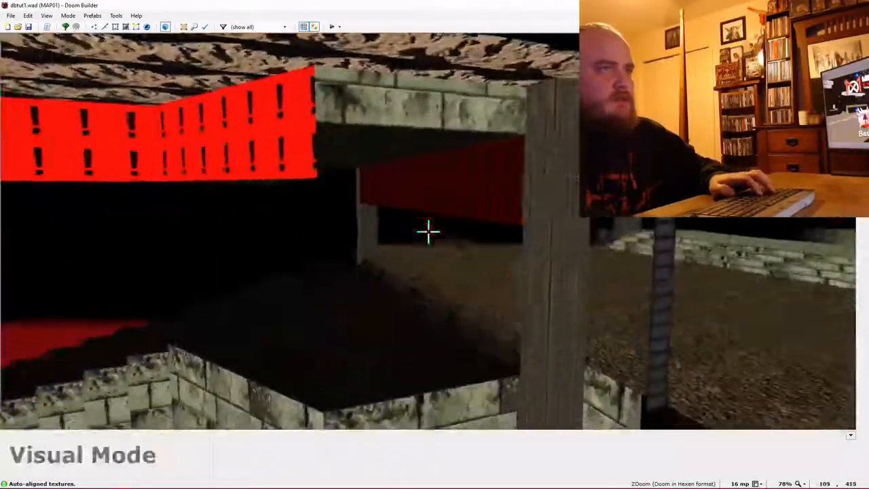
key(s)
key(s)
key(e)
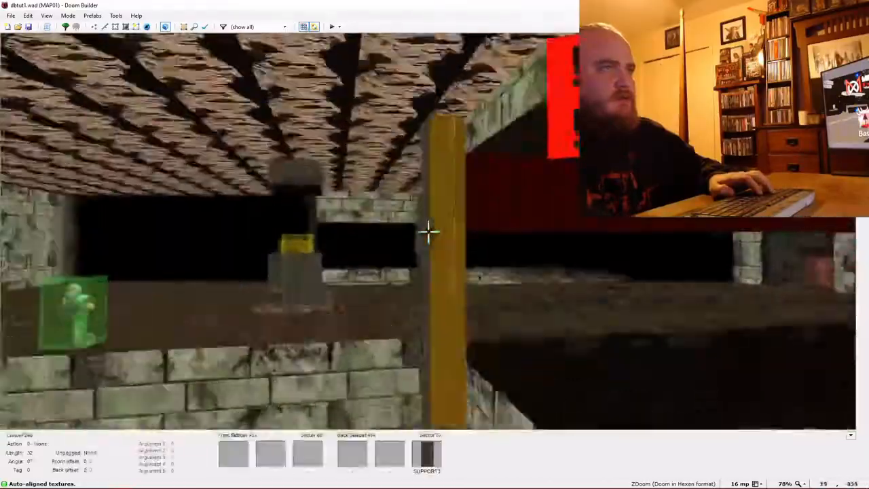
key(e)
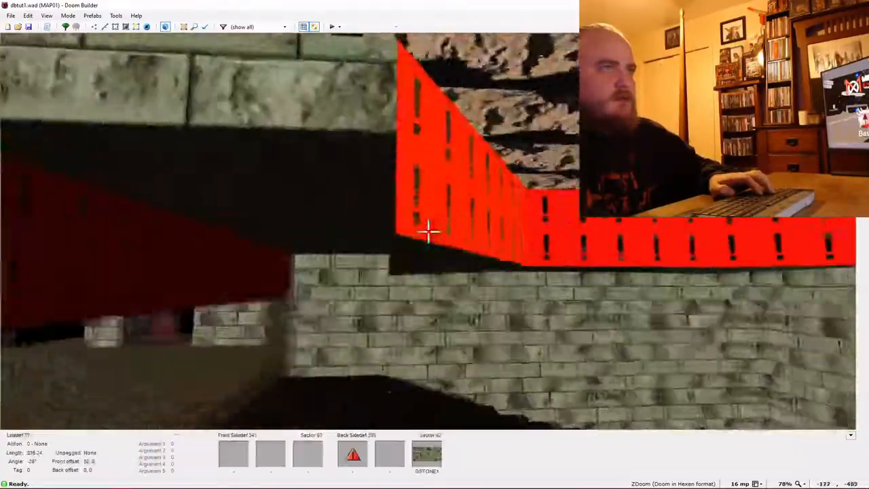
Draw a 32 by 32 square sector in the walkway's southeast corner in the 2D map.
key(s)
key(d)
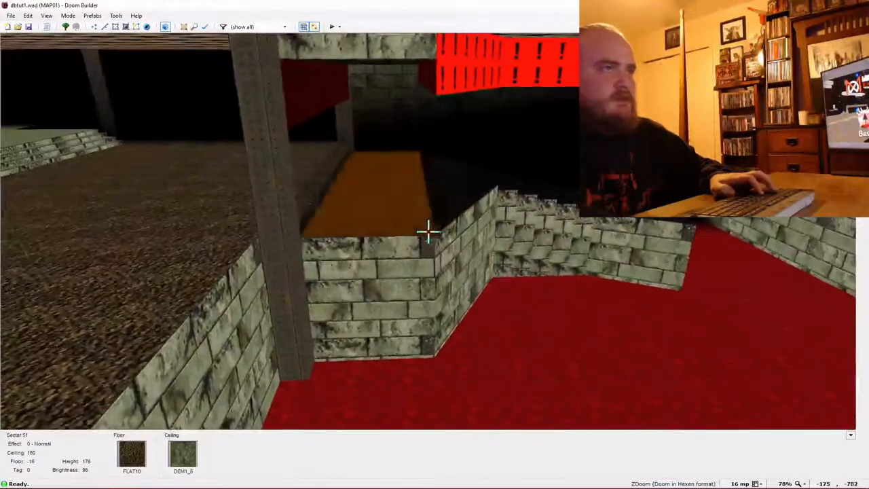
key(w)
scroll(281, 355, up, 6)
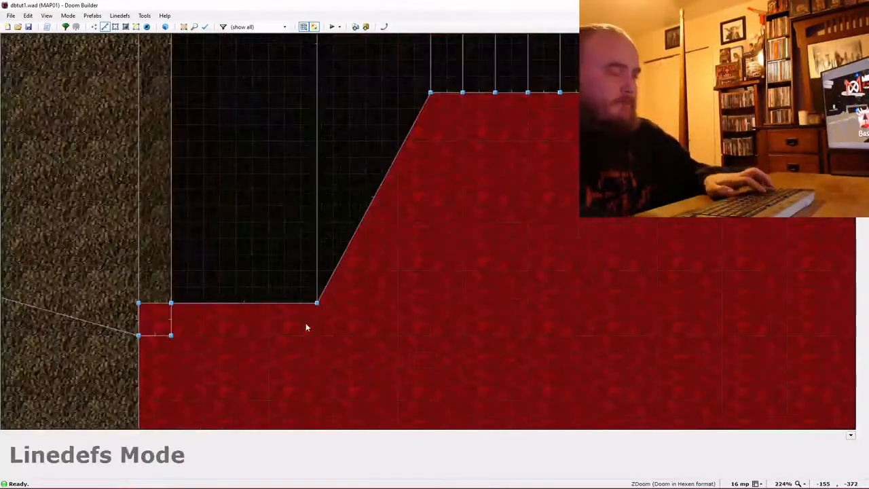
key(space)
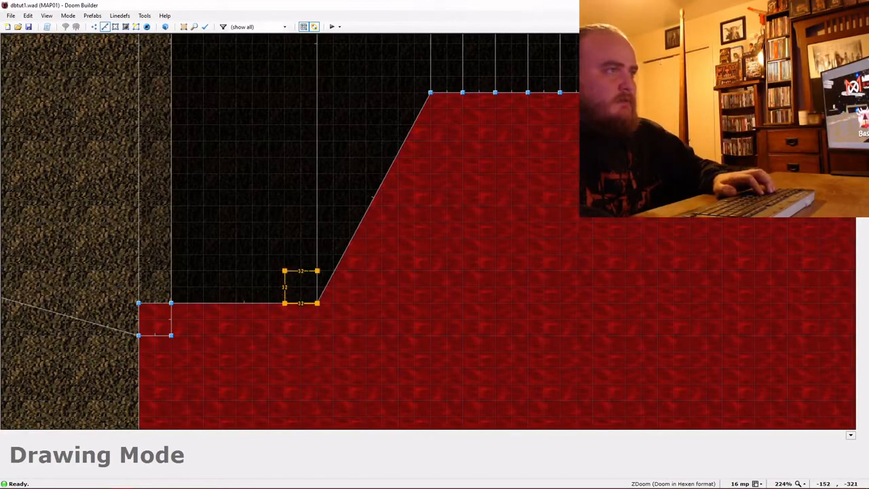
click(315, 299)
Draw a matching 32 by 32 square sector in the walkway's northeast corner.
scroll(315, 285, down, 1)
key(Up)
key(Up)
key(Up)
key(Up)
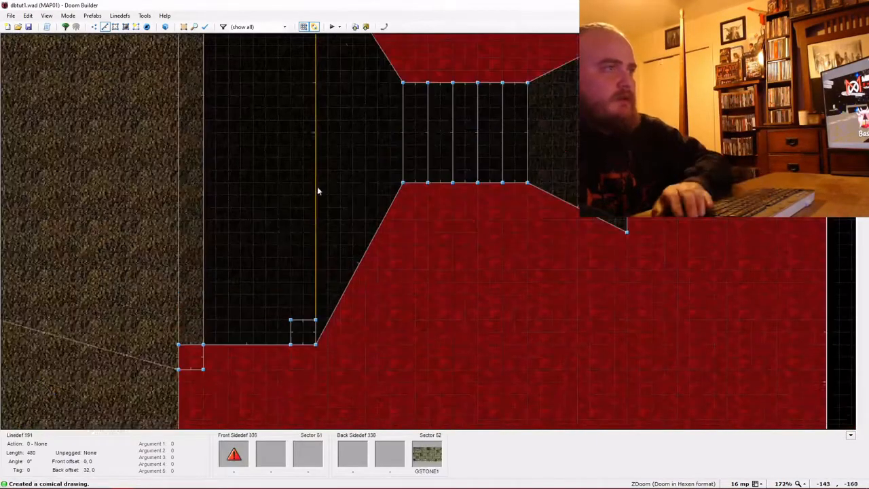
key(Up)
key(space)
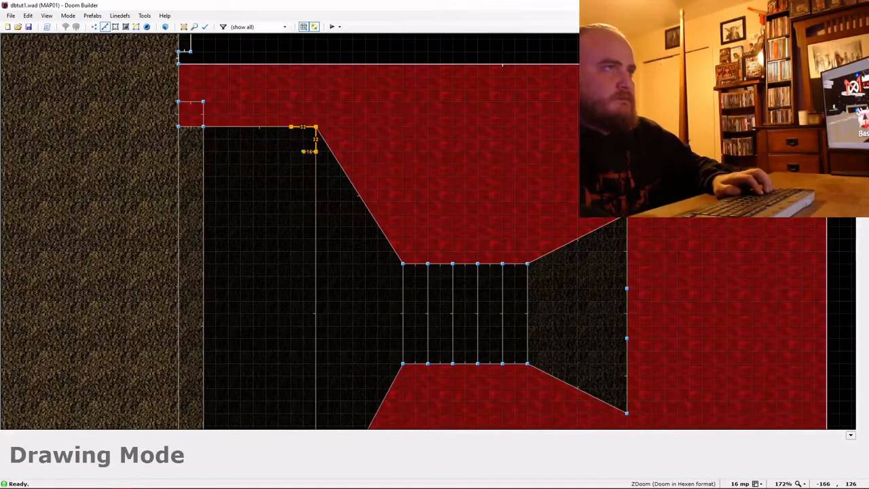
click(291, 150)
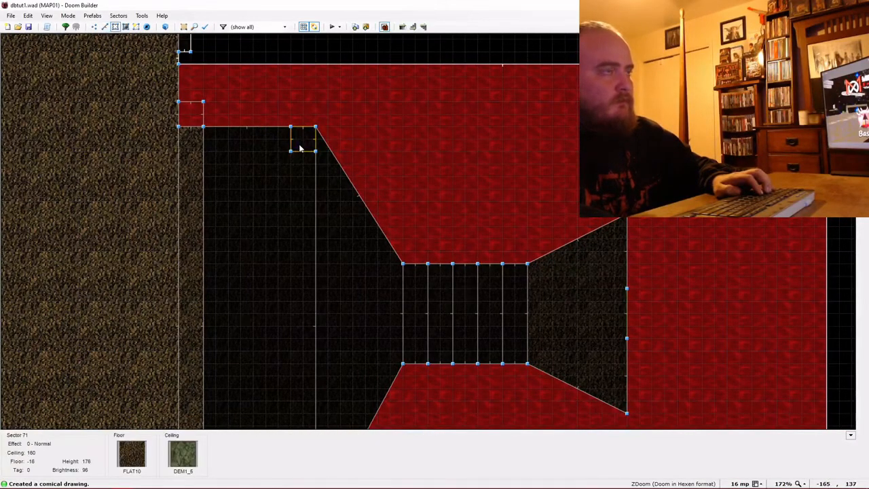
Raise the floor of the southeast corner square to 160 in the 3D view, undoing the stray floor height change.
key(w)
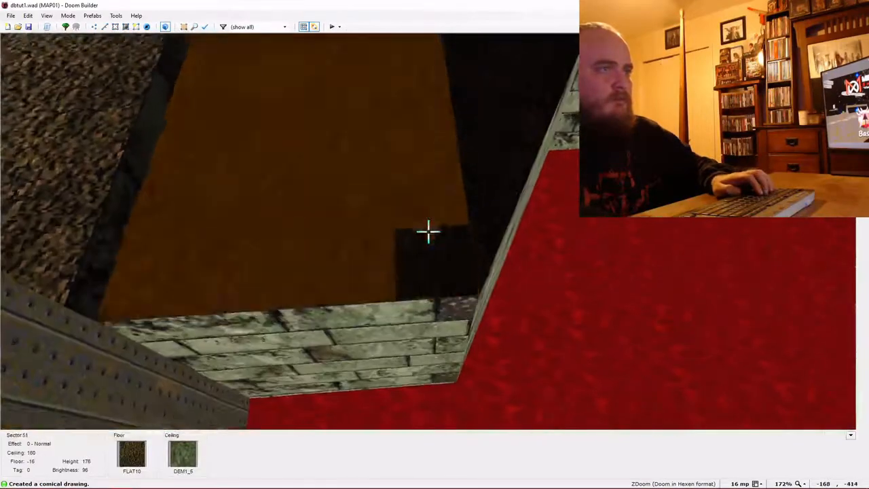
scroll(428, 232, up, 9)
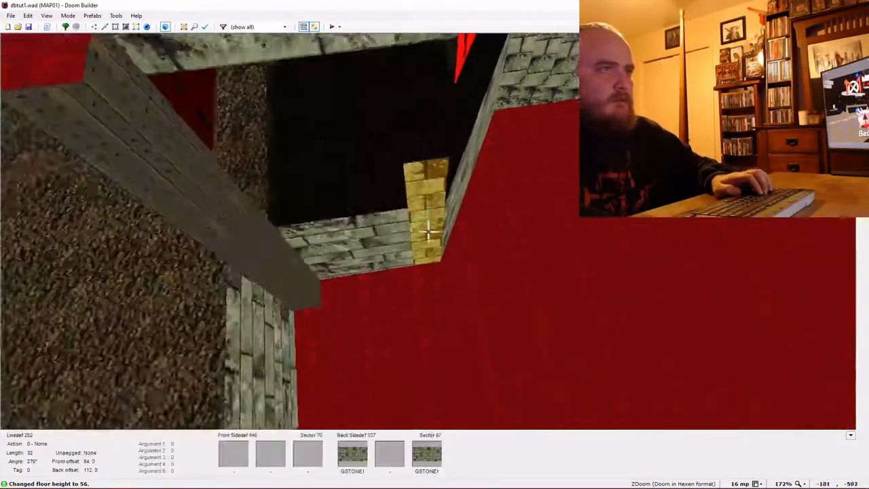
scroll(428, 232, down, 7)
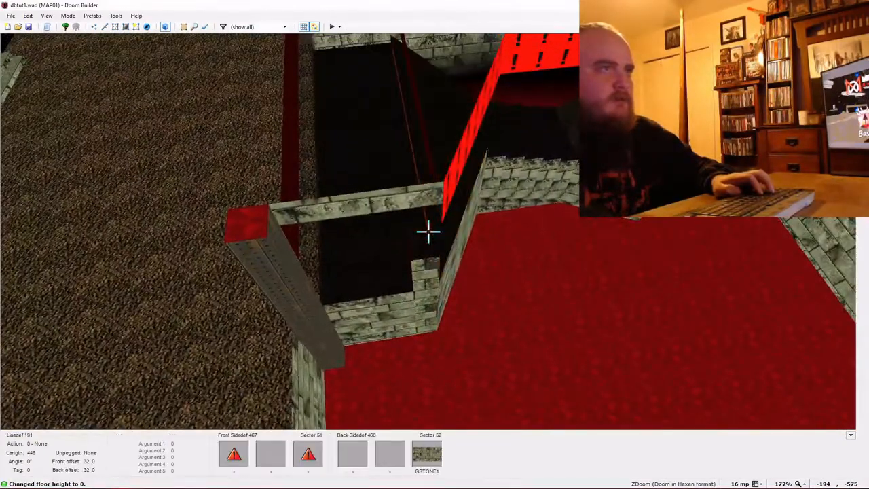
key(ctrl+z)
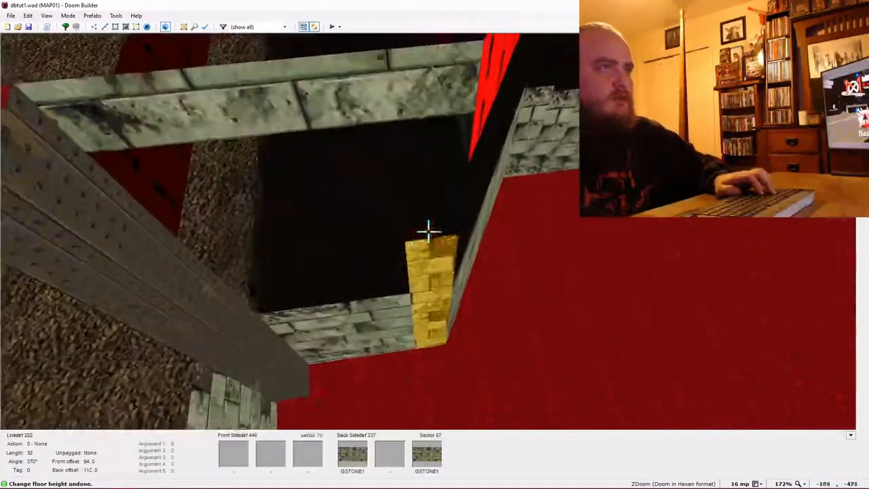
scroll(427, 232, up, 12)
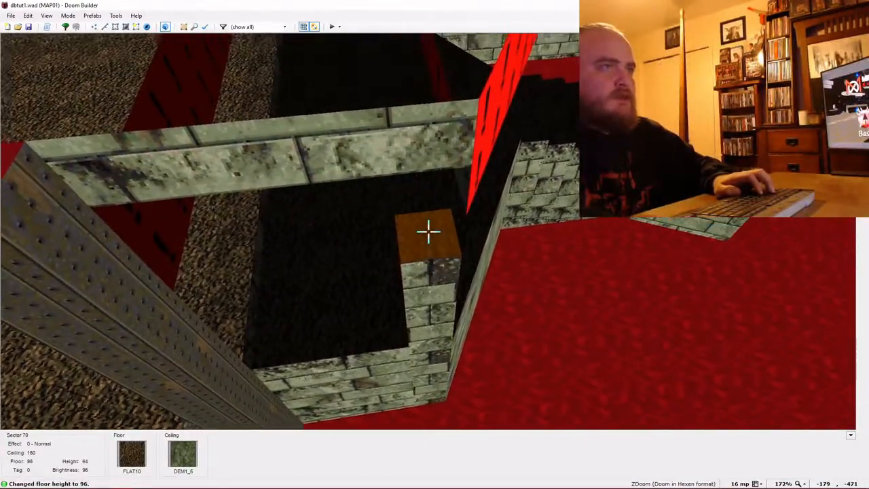
scroll(427, 232, up, 6)
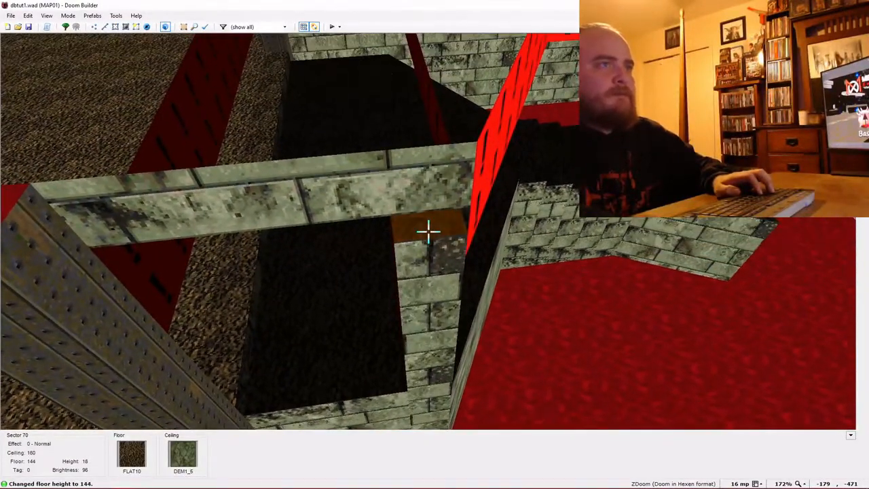
scroll(427, 232, up, 1)
scroll(428, 232, up, 1)
Raise the floor of the walkway's northeast corner square until it meets the ceiling, forming a pillar.
key(e)
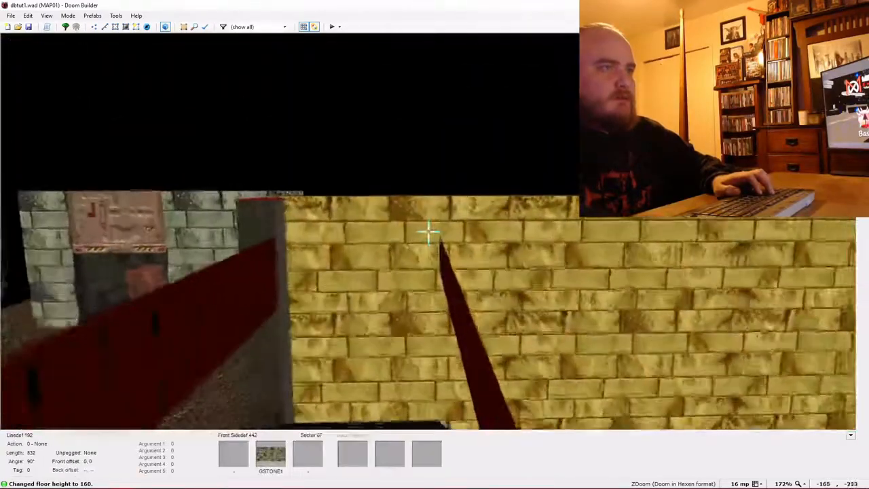
key(e)
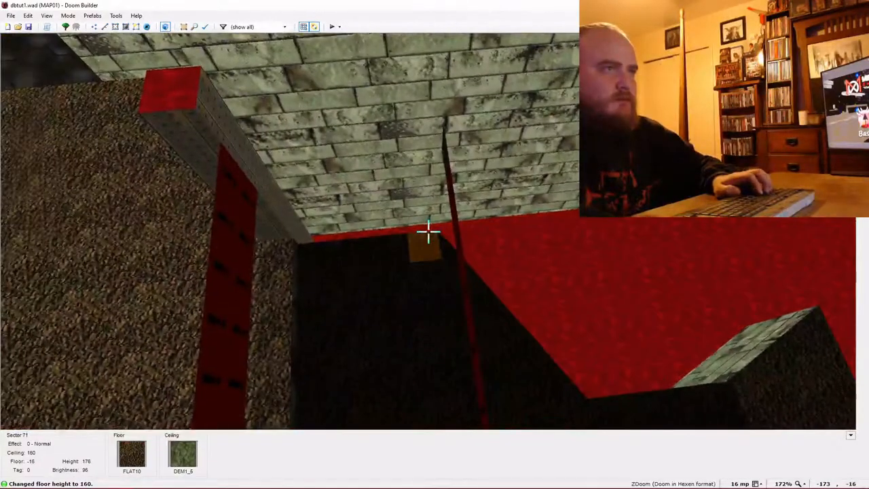
scroll(427, 232, up, 1)
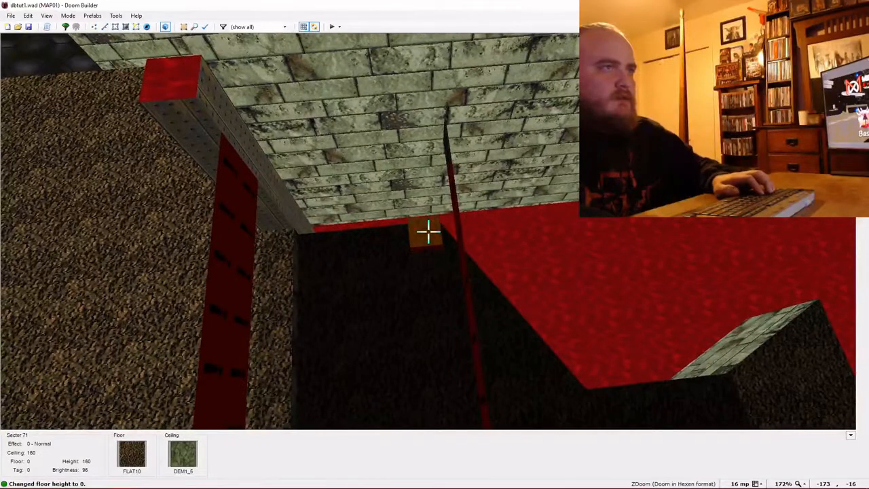
scroll(428, 232, up, 2)
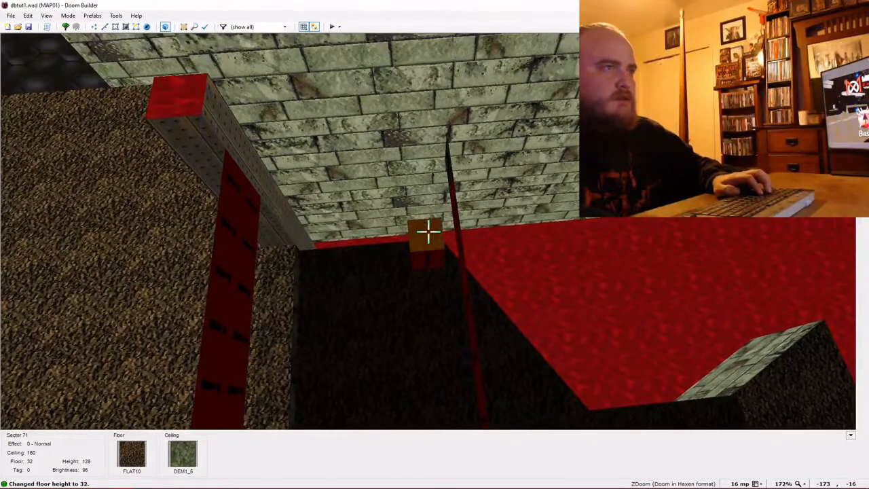
scroll(427, 232, up, 5)
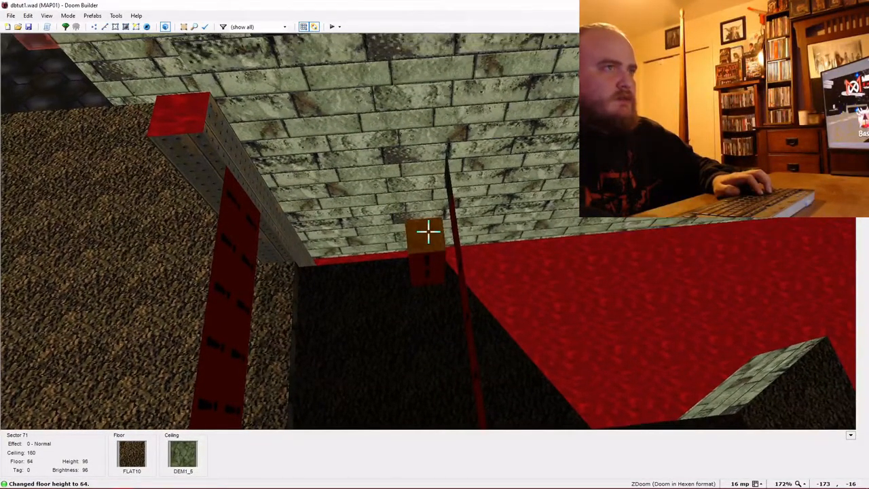
scroll(427, 232, up, 3)
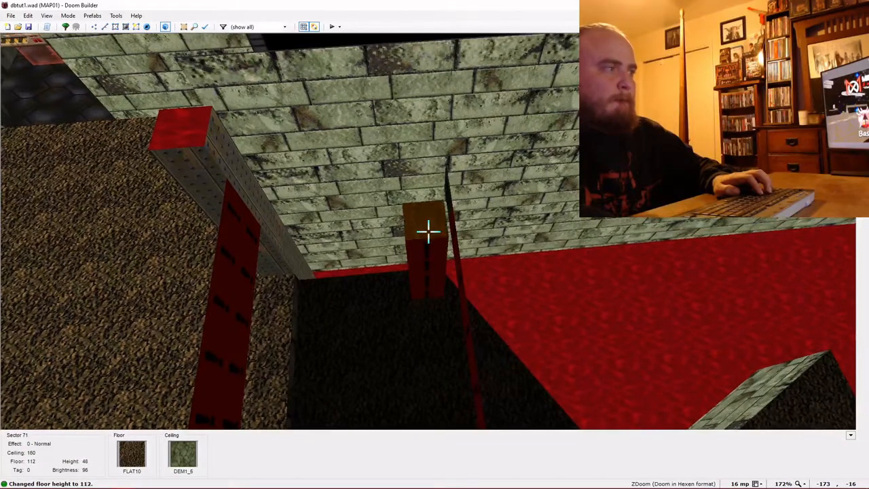
scroll(427, 232, up, 3)
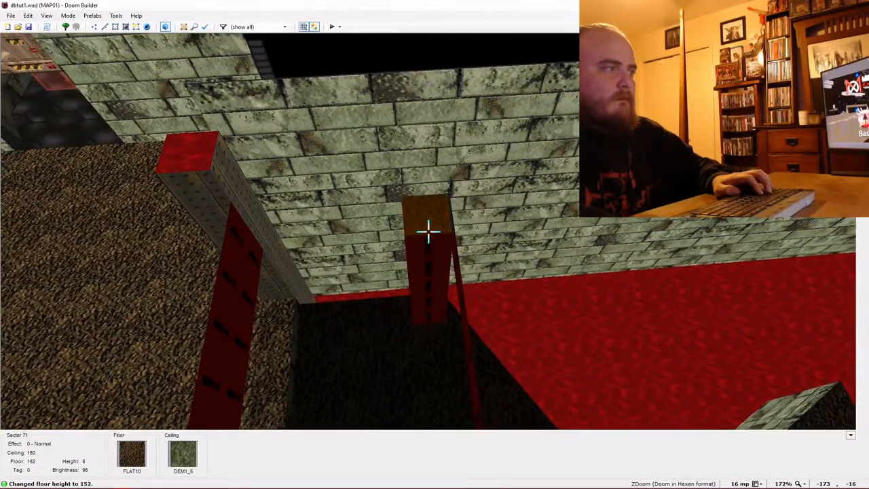
Paste the SUPPORT3 texture onto the faces of the northeast corner pillar.
key(e)
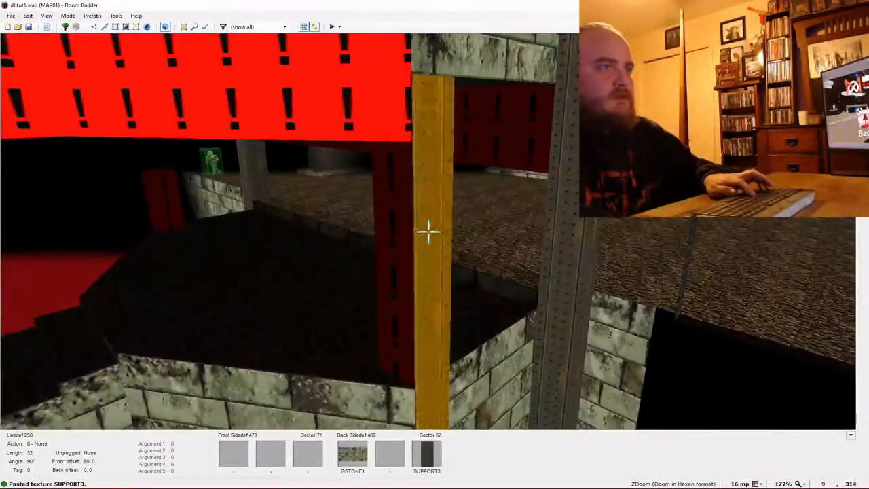
key(ctrl+v)
key(e)
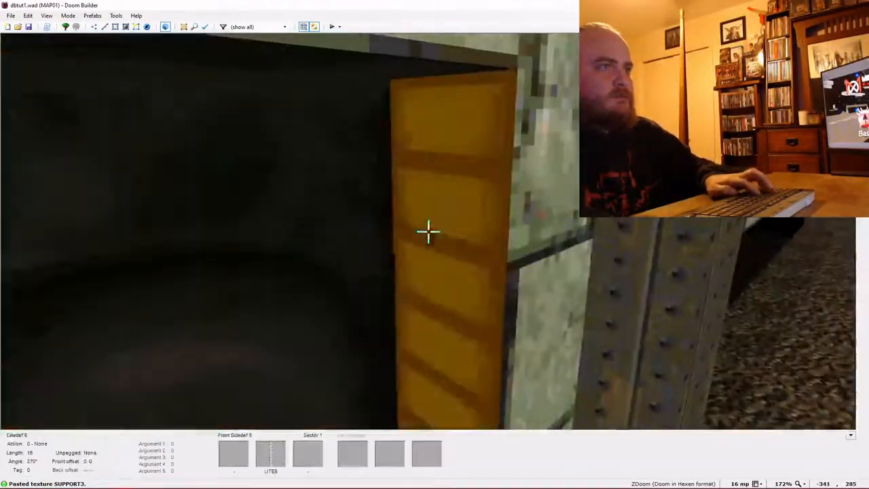
key(e)
key(d)
key(ctrl+v)
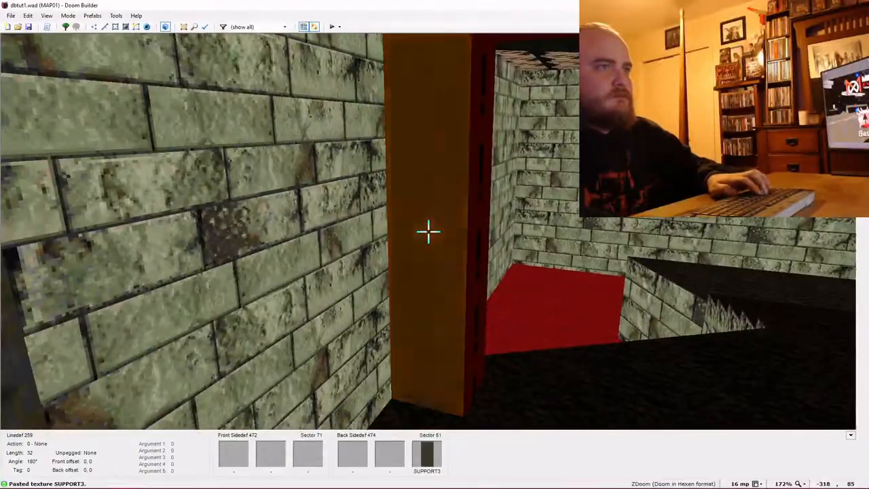
key(ctrl+v)
key(e)
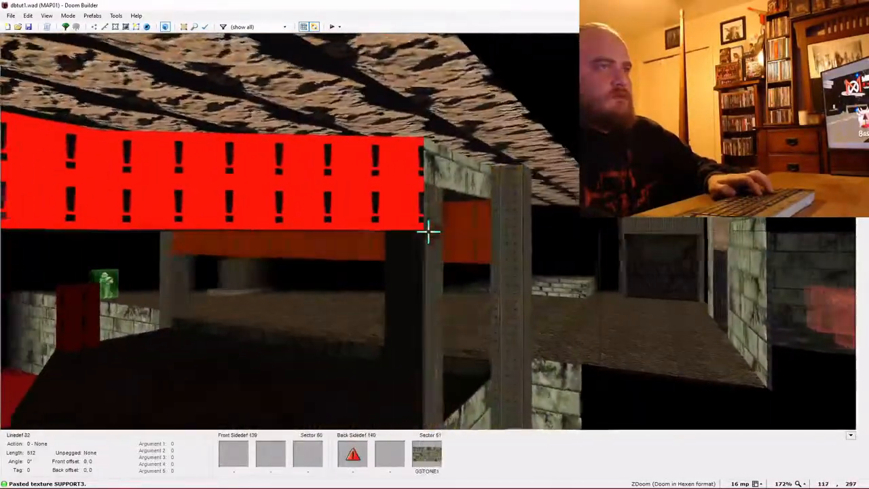
Raise the floor of the walkway's southeast corner square to 160.
key(e)
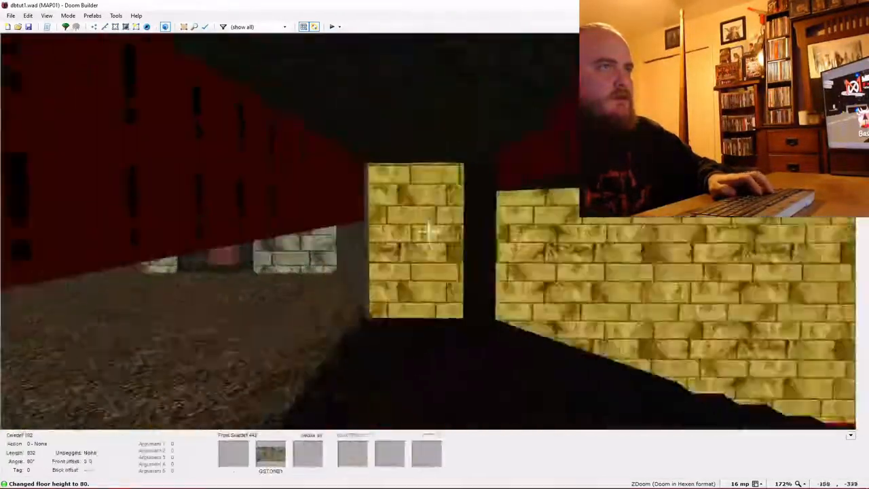
key(d)
key(d)
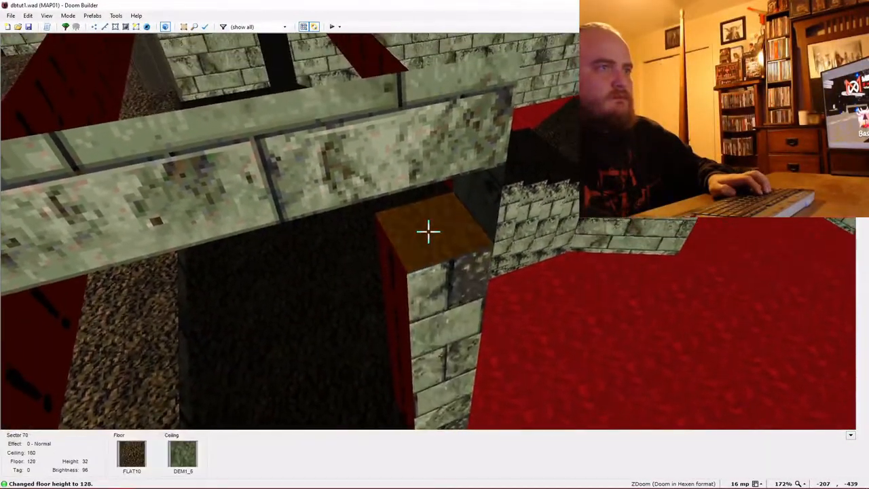
key(d)
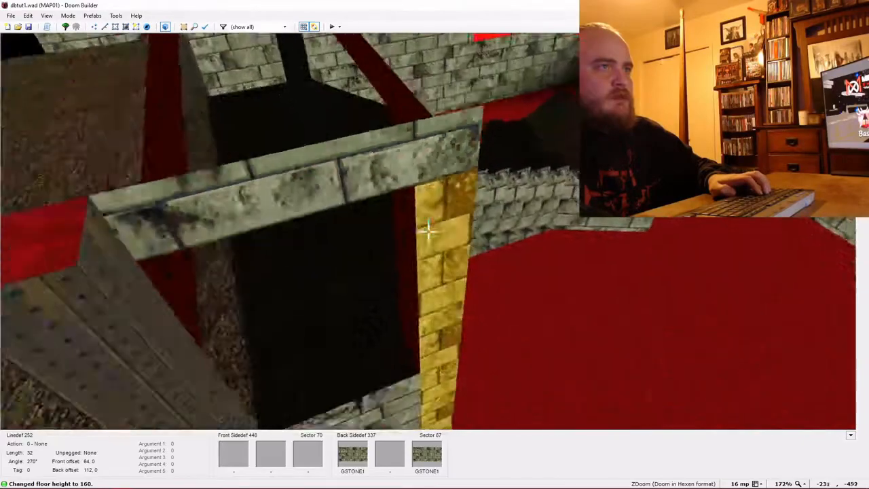
Paste SUPPORT3 onto the faces of the southeast corner pillar, undoing the stray paste on its floor.
key(f)
key(ctrl+v)
key(ctrl+v)
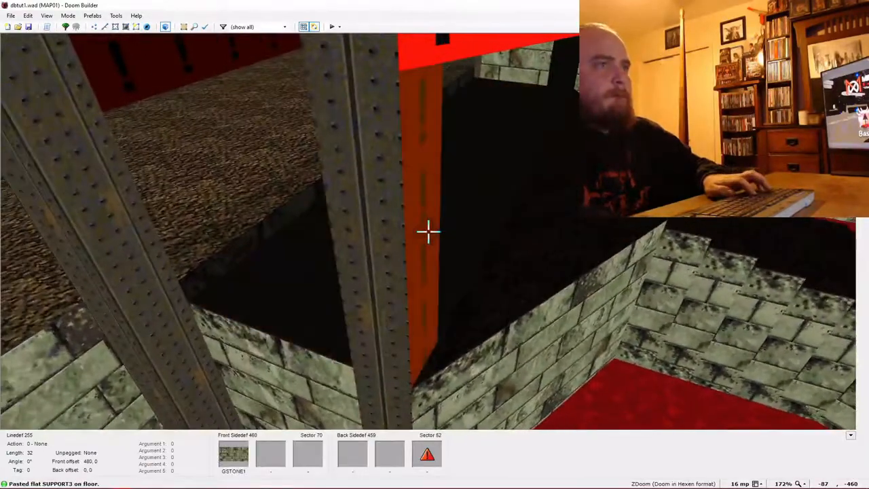
key(ctrl+z)
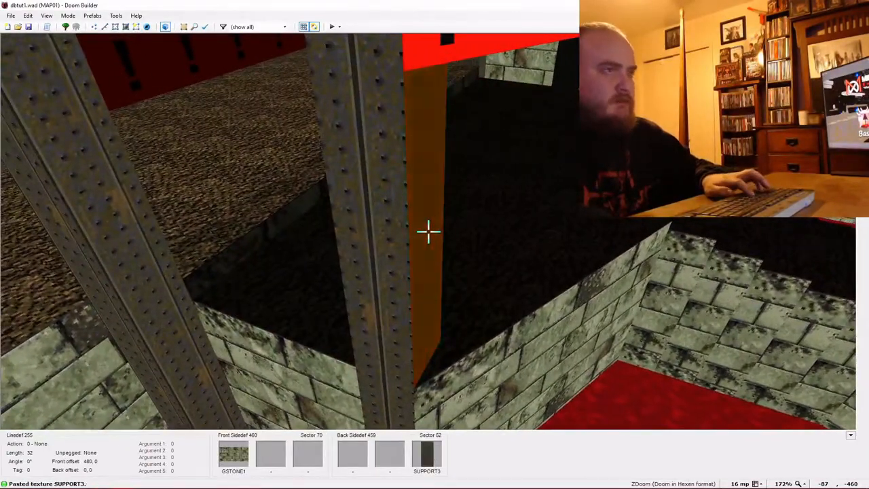
key(e)
key(ctrl+v)
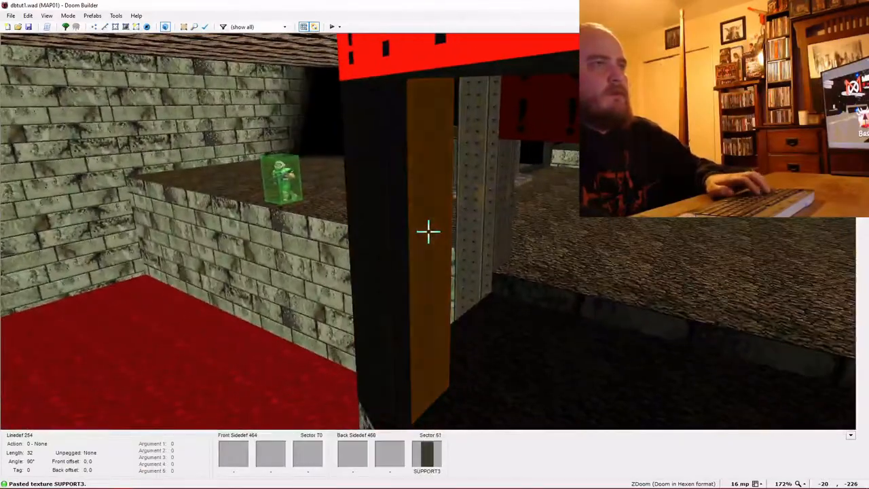
key(e)
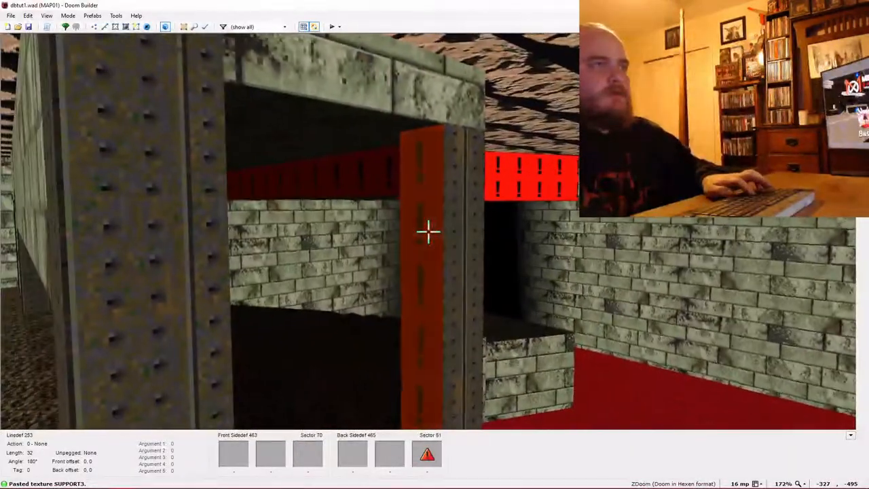
key(ctrl+v)
Paste SUPPORT3 onto the upper wall sections above the outer faces of the two corner pillars.
key(f)
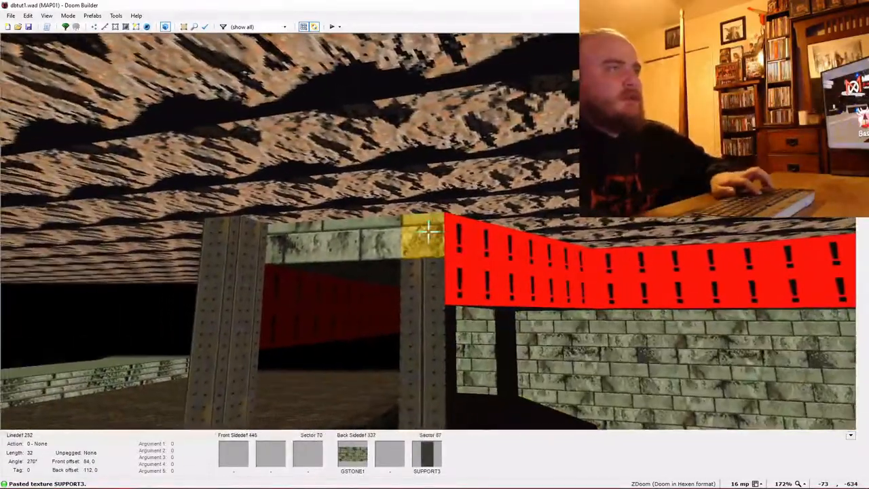
key(ctrl+v)
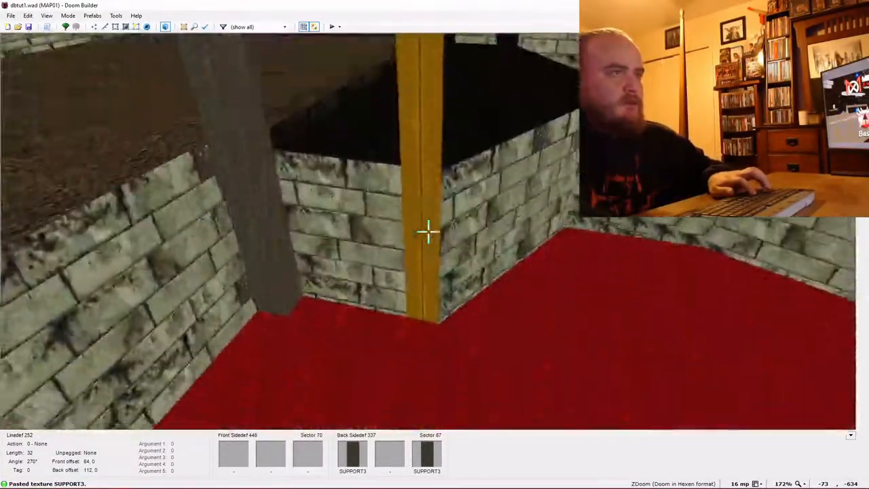
key(f)
key(w)
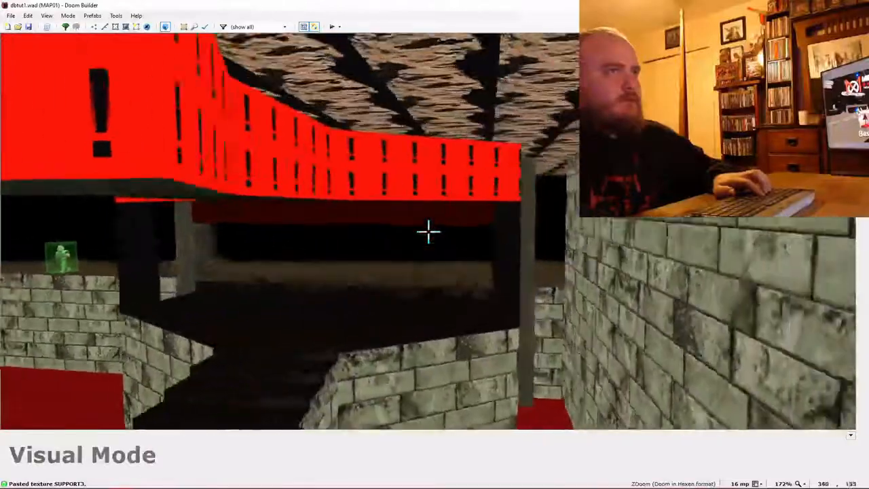
key(w)
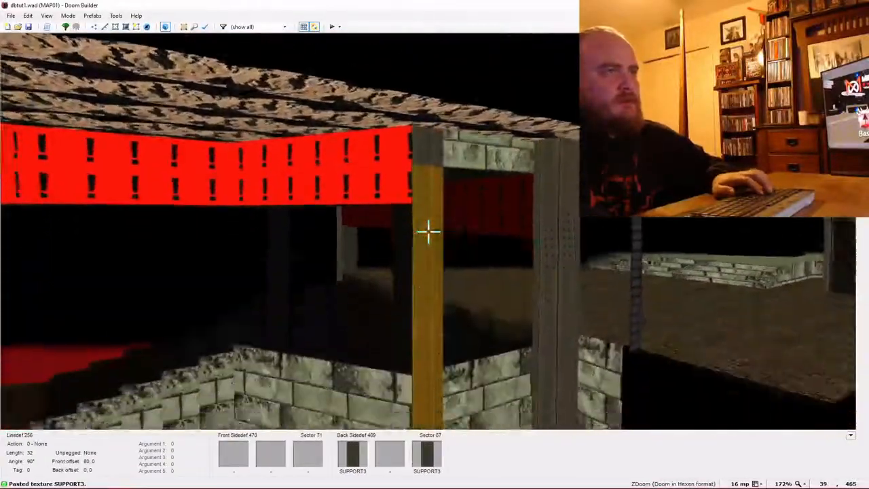
key(s)
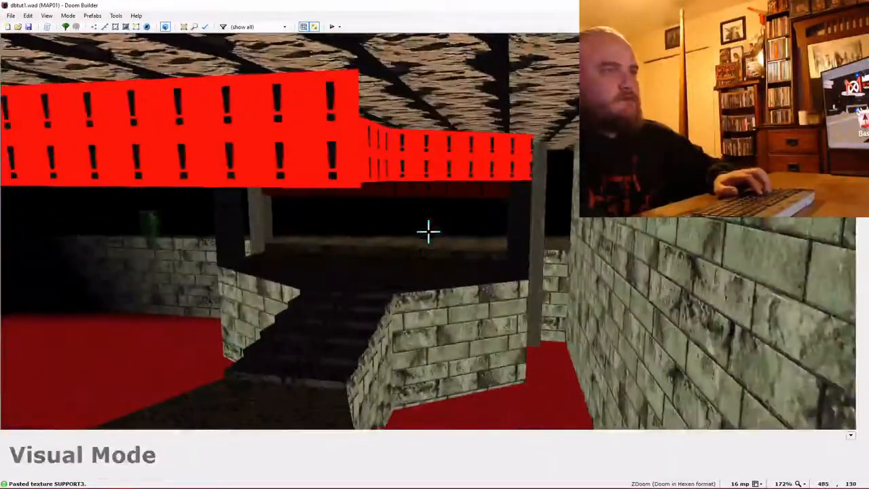
key(s)
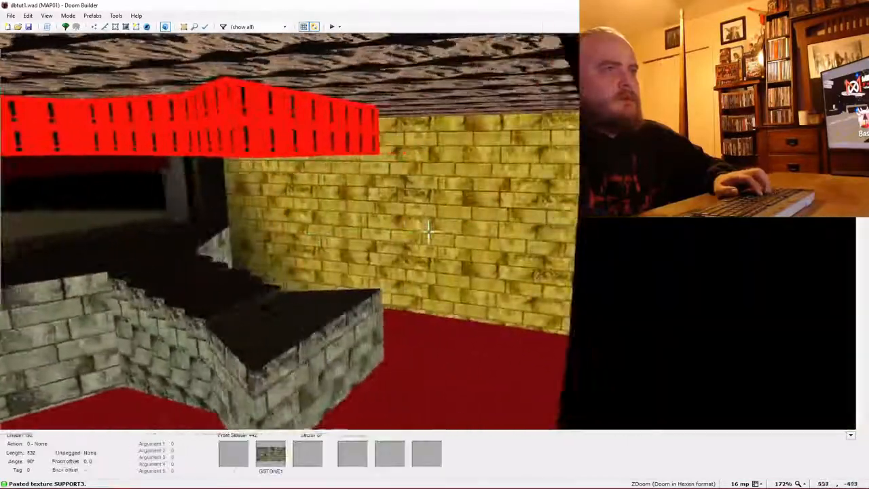
Try moving the southeast pillar square diagonally out into the blood area in the 2D map, and inspect the stretched walkway in 3D.
key(q)
scroll(368, 321, down, 3)
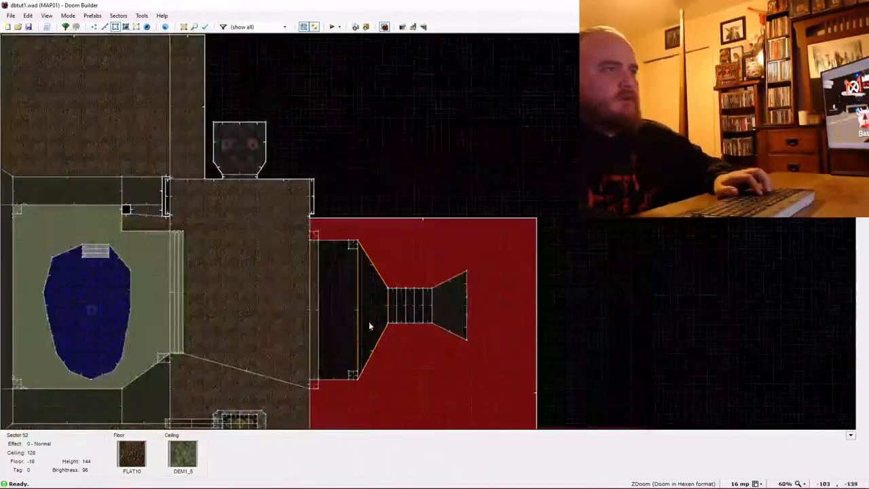
scroll(361, 390, up, 3)
scroll(360, 384, up, 2)
scroll(357, 374, down, 2)
key(Down)
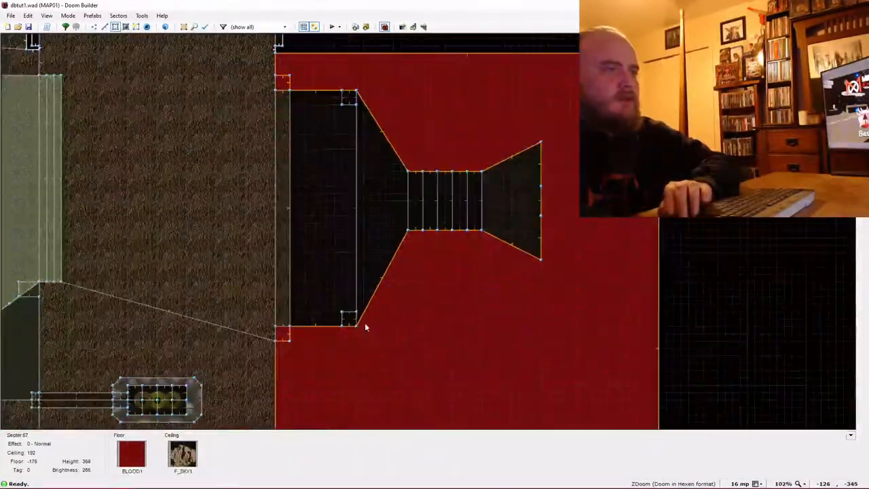
key(Down)
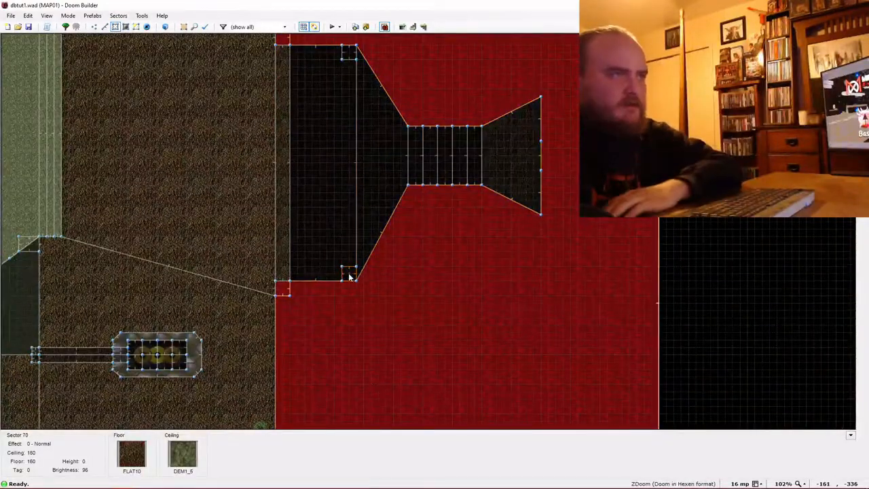
drag(348, 272, 419, 367)
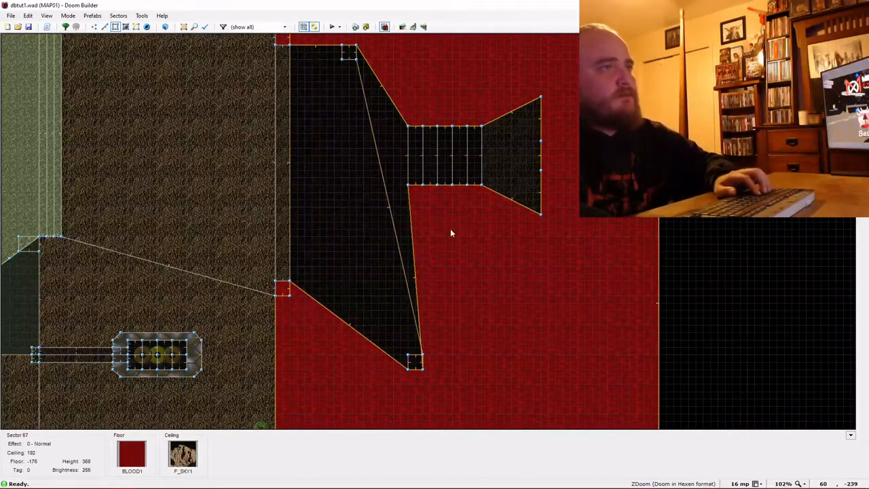
key(w)
key(w)
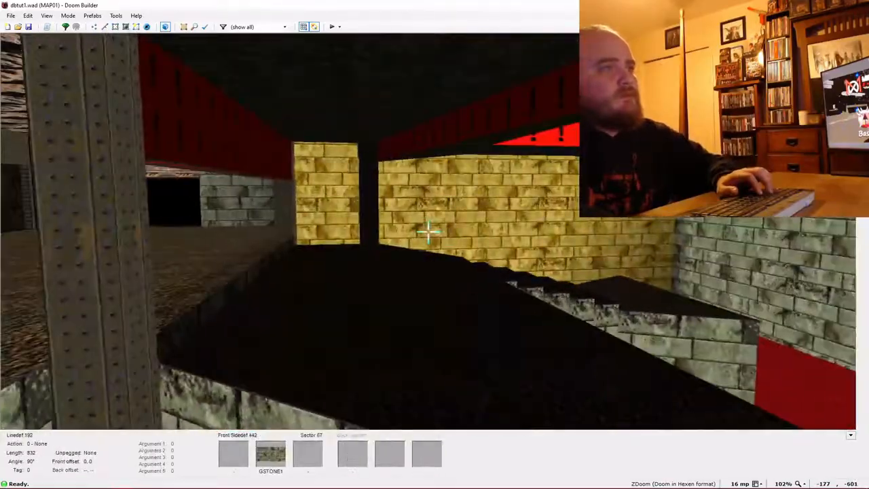
key(s)
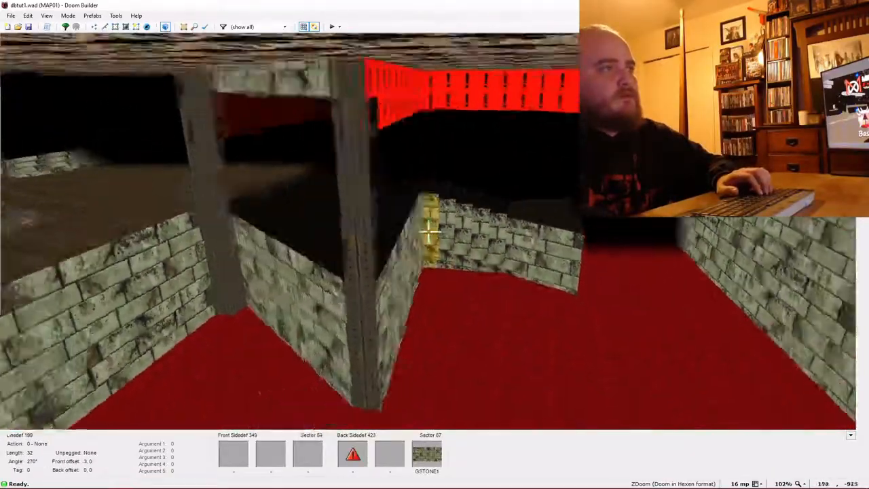
key(e)
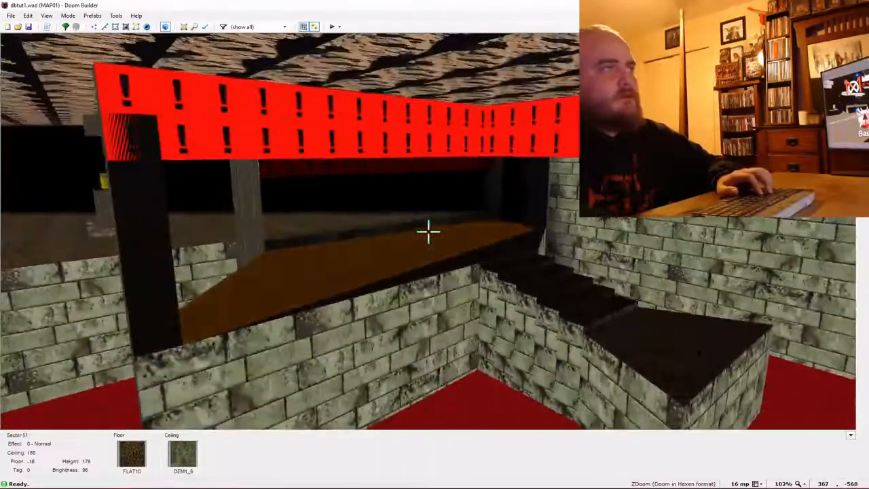
key(q)
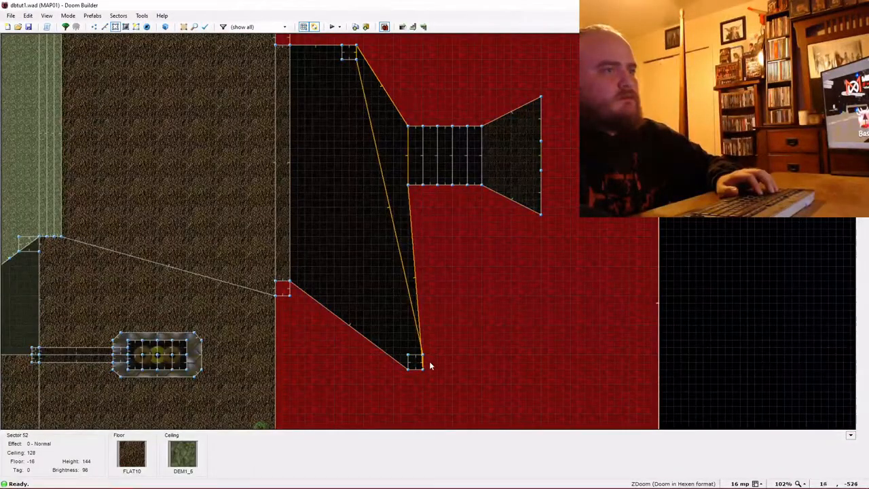
Try narrowing the moved pillar square to half its width, and undo both geometry drags.
scroll(425, 368, up, 6)
scroll(414, 347, up, 4)
scroll(413, 322, down, 5)
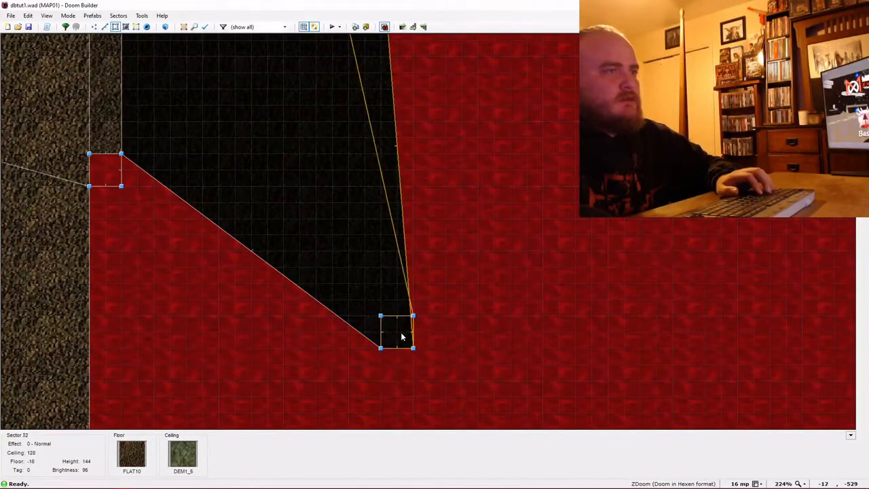
drag(400, 332, 388, 336)
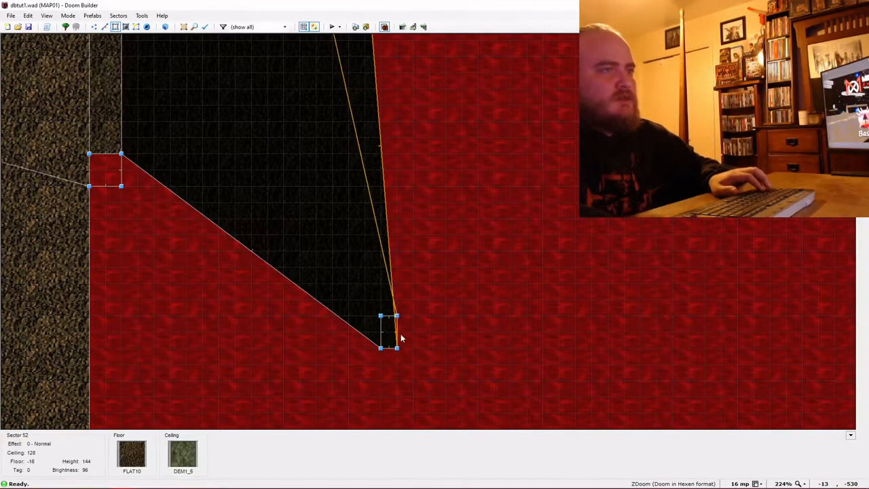
key(ctrl+z)
key(ctrl+z)
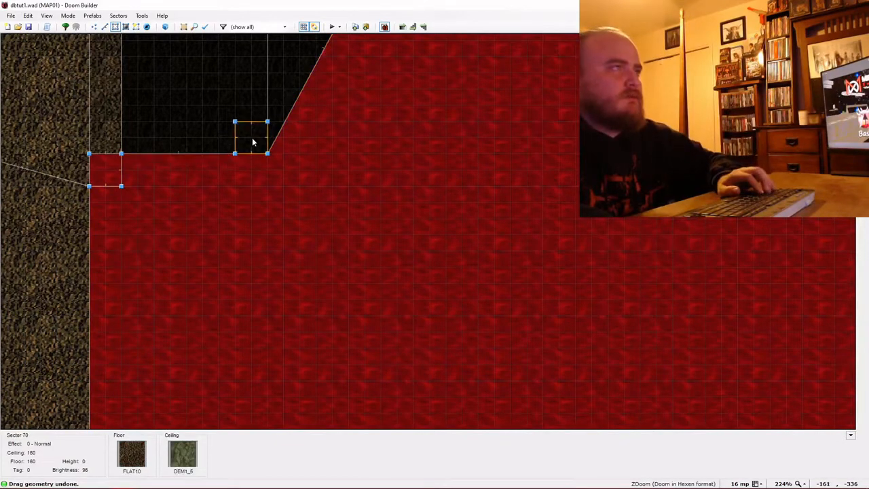
Move the southeast pillar square far south and slightly east into the blood area, and inspect the stretched walkway in 3D.
drag(251, 138, 295, 393)
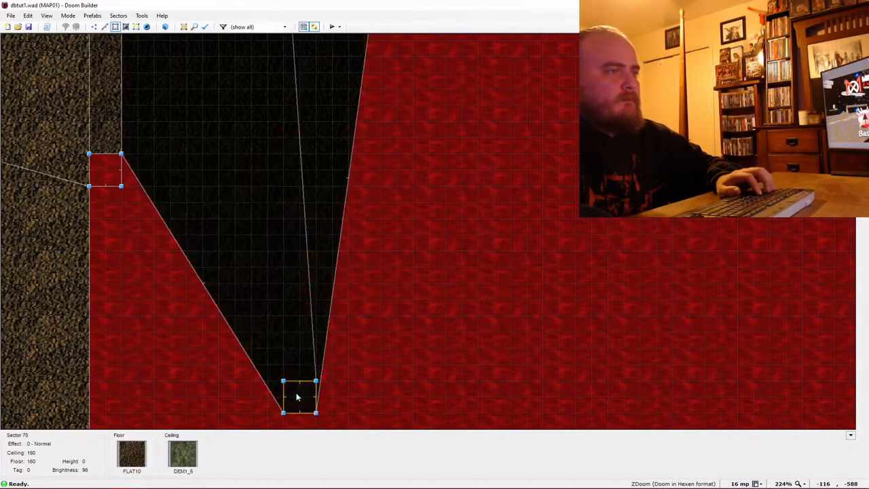
key(w)
key(w)
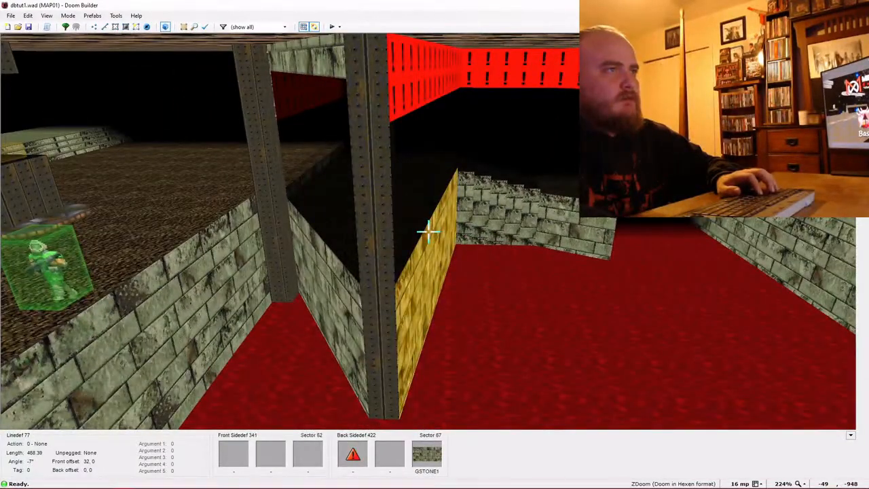
key(w)
Draw an 800 by 256 rectangular sector along the north edge of the blood area in the 2D map.
scroll(372, 199, down, 7)
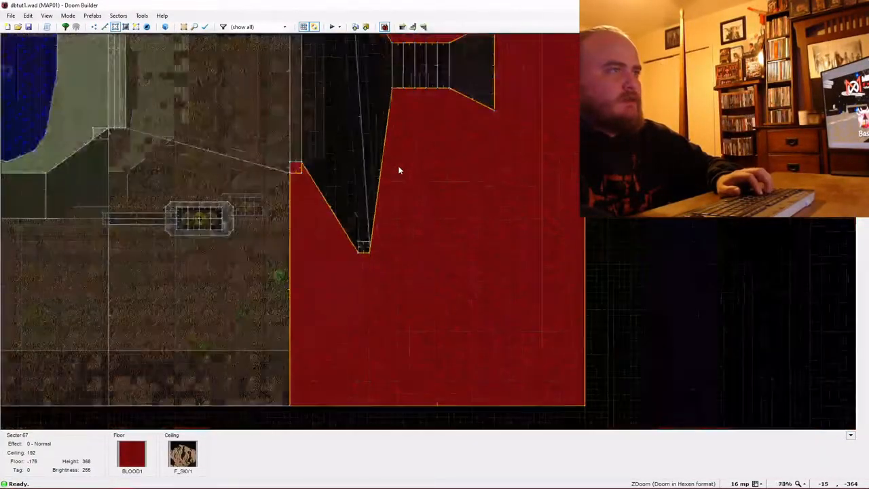
key(e)
key(Escape)
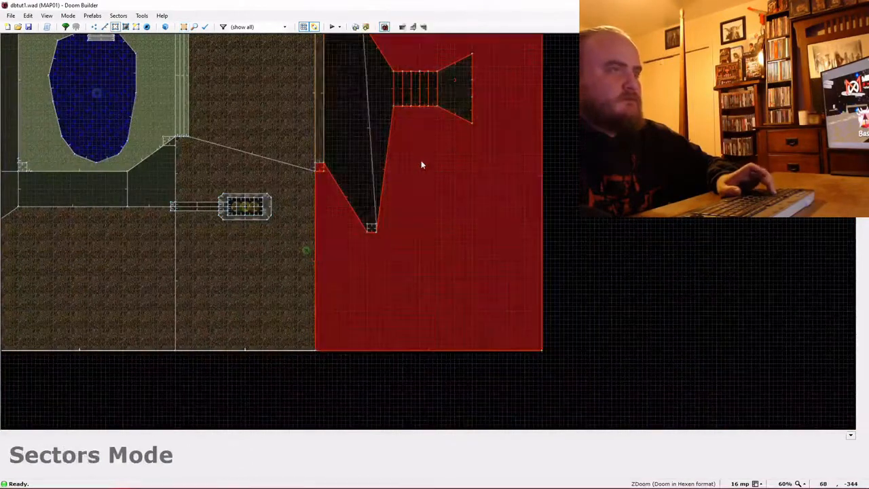
key(e)
key(t)
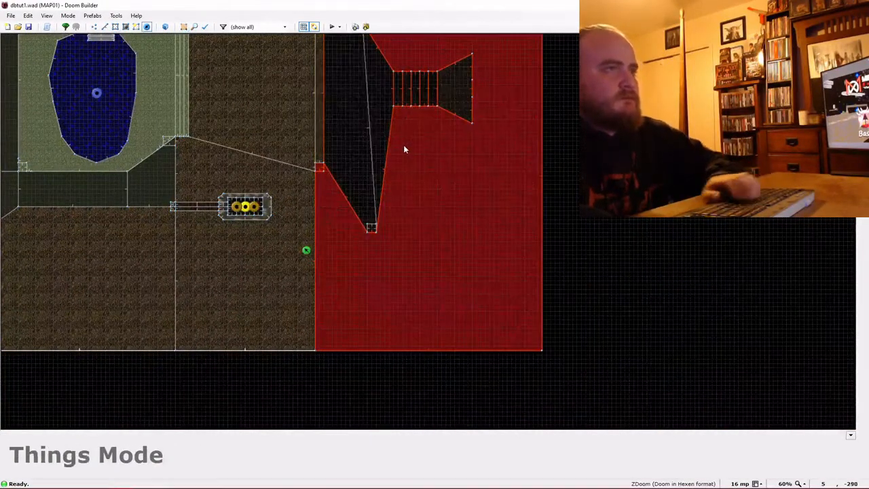
key(Up)
key(Up)
key(Up)
key(Up)
key(Up)
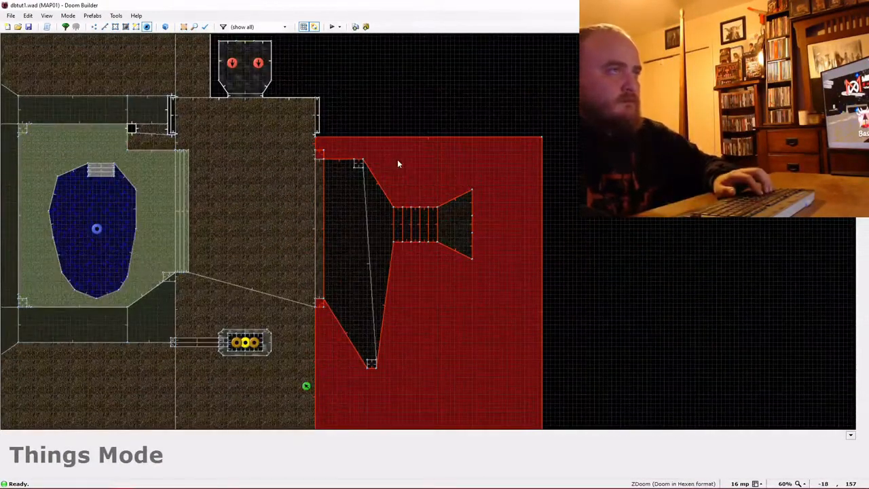
key(d)
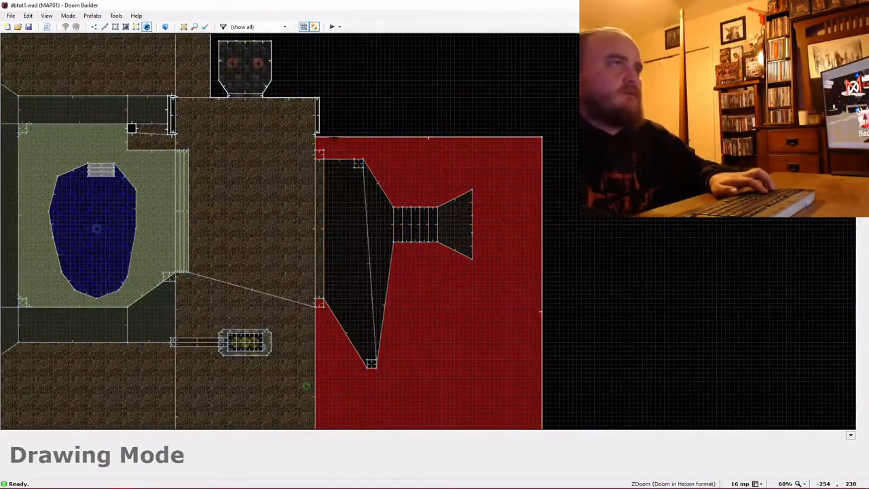
scroll(328, 137, up, 3)
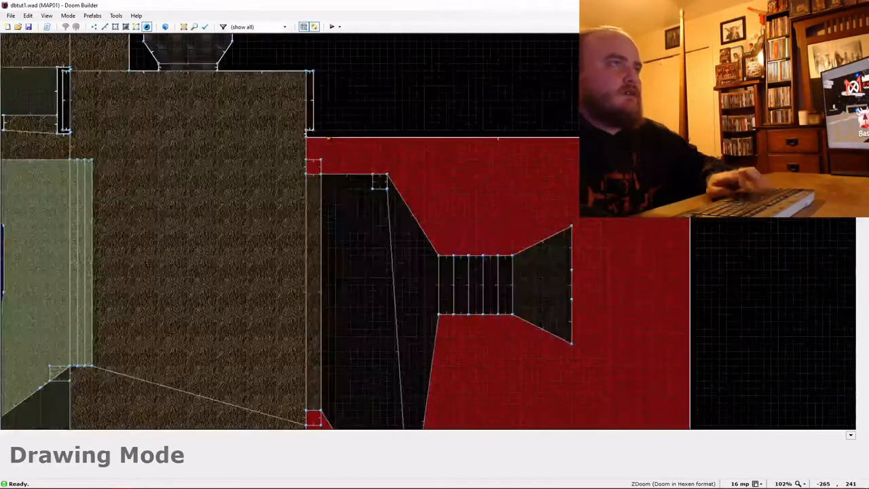
click(320, 138)
key(Up)
key(Up)
key(Up)
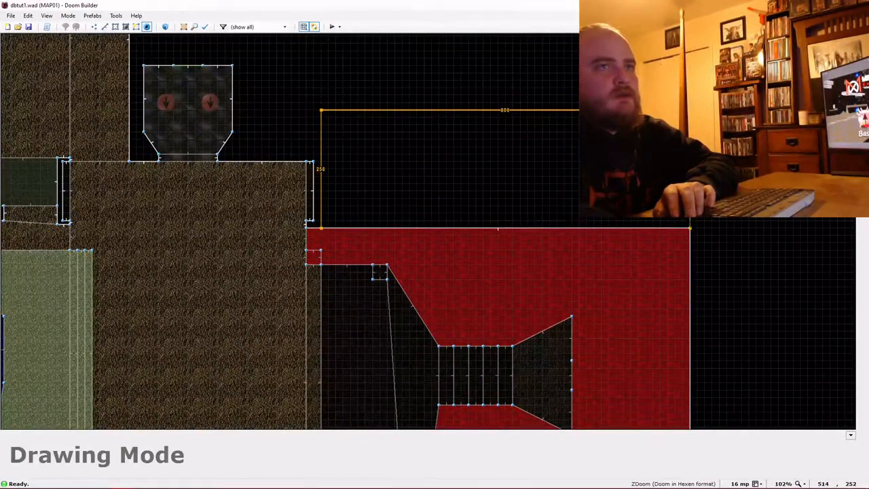
click(326, 231)
Draw a four-sided sector linking the walkway's northeast corner and the top of the stairs to the new area's edge, with sides 125, 176, 302 and 209.
key(Down)
key(Down)
key(Down)
key(Down)
key(Right)
key(Right)
key(Right)
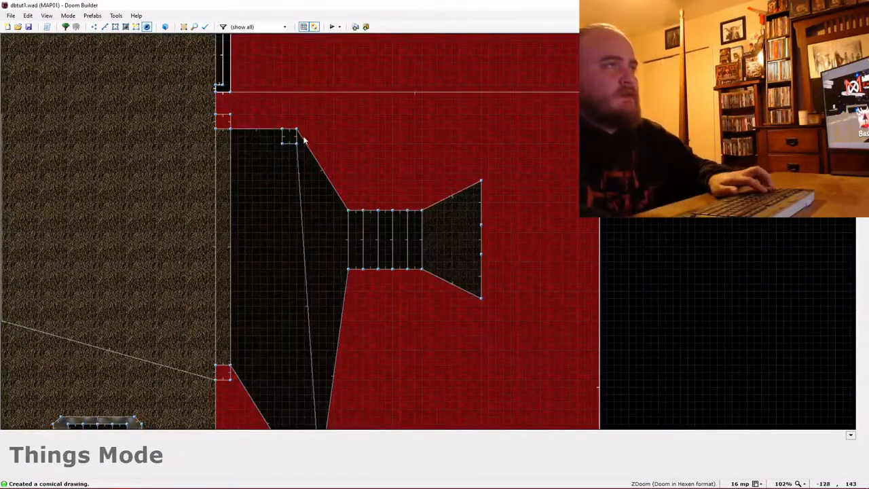
key(d)
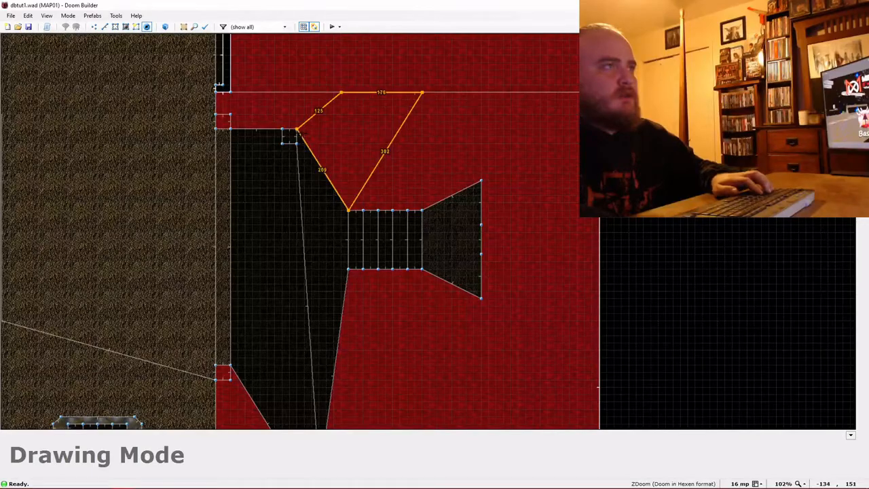
Raise the new four-sided sector's floor to the walkway's level in 3D and paste the FLAT10 flat onto it.
key(w)
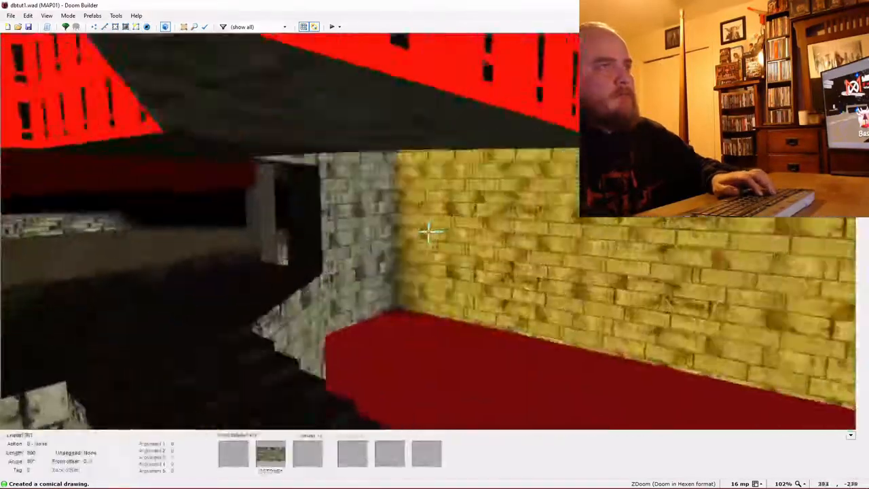
key(d)
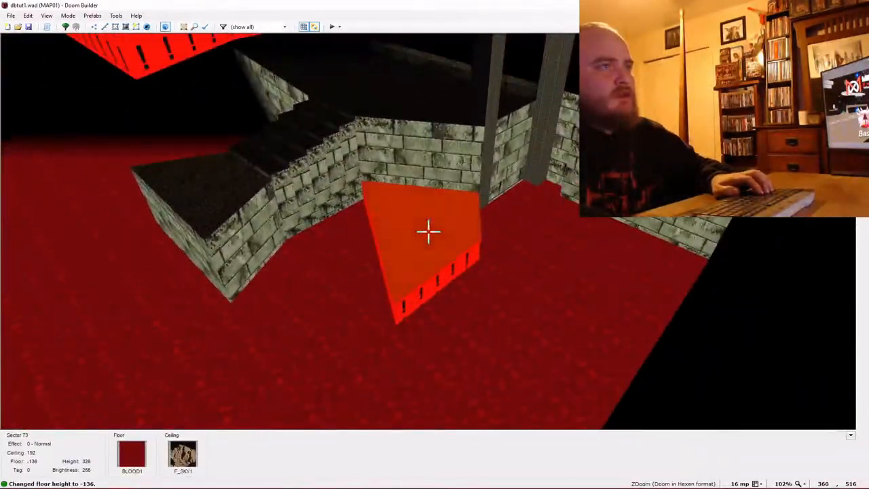
scroll(428, 231, up, 7)
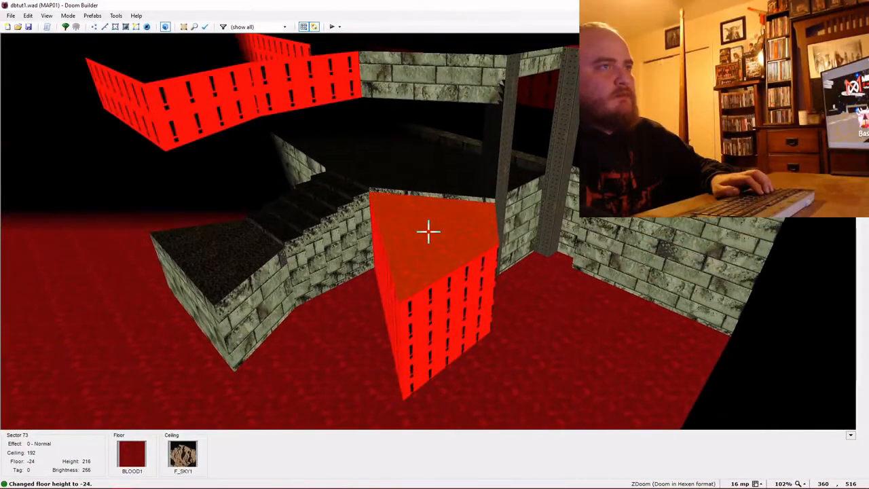
key(w)
key(ctrl+c)
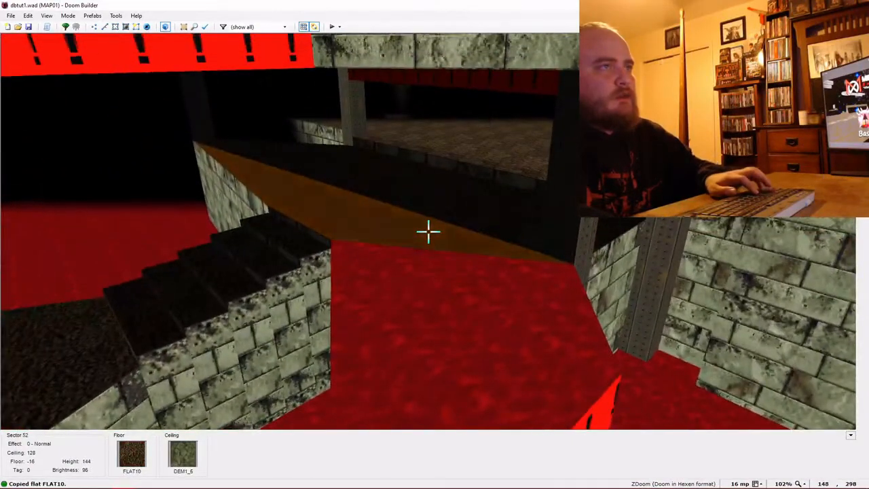
key(ctrl+v)
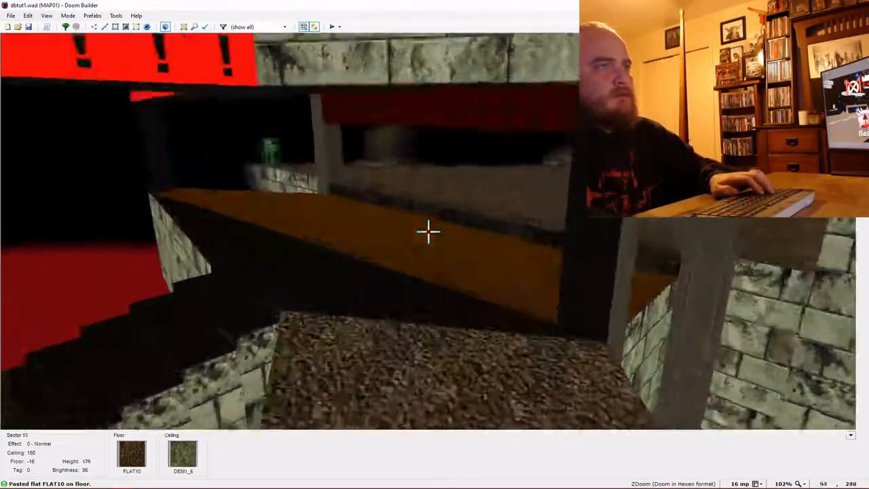
Copy the GSTONE1 wall texture and paste it onto the untextured sides of the new raised platform.
key(e)
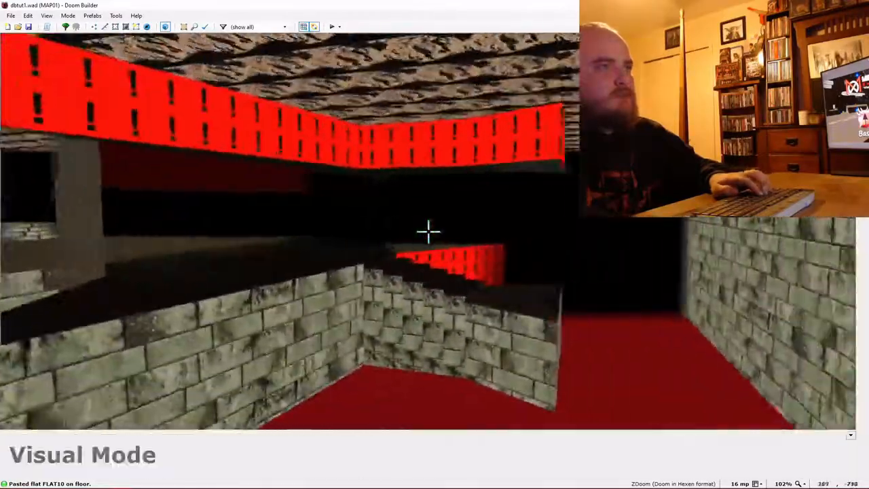
key(e)
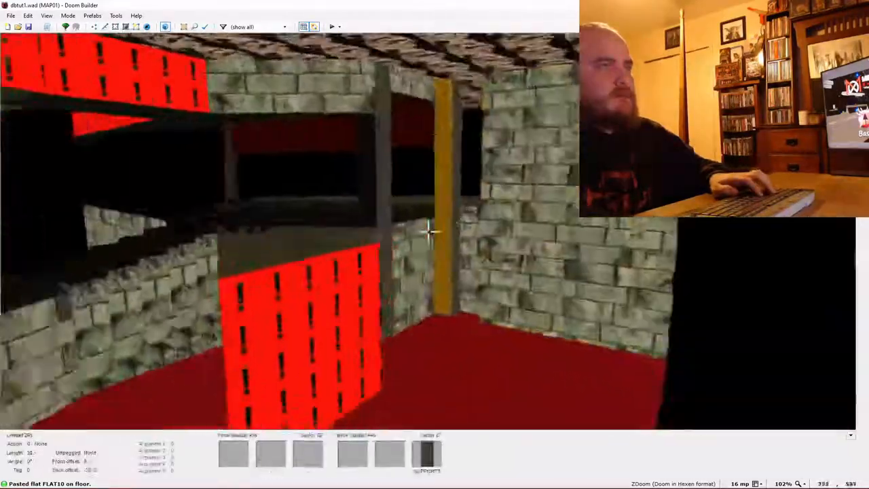
key(ctrl+c)
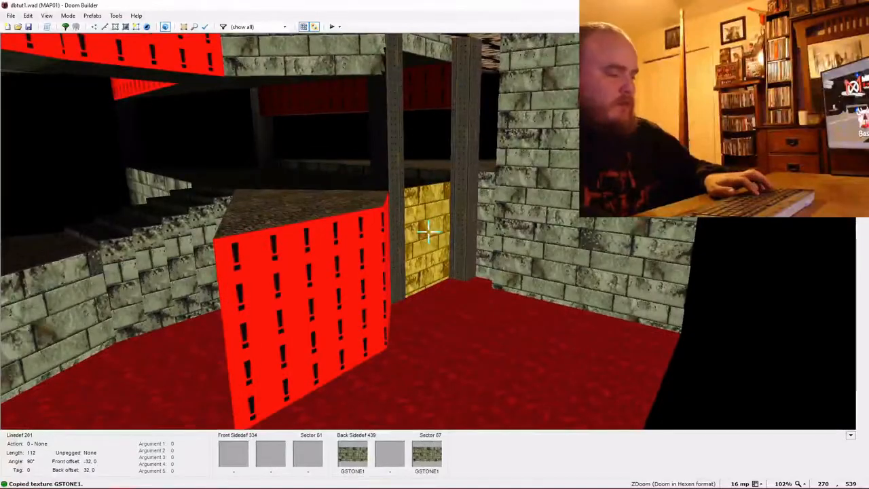
key(f)
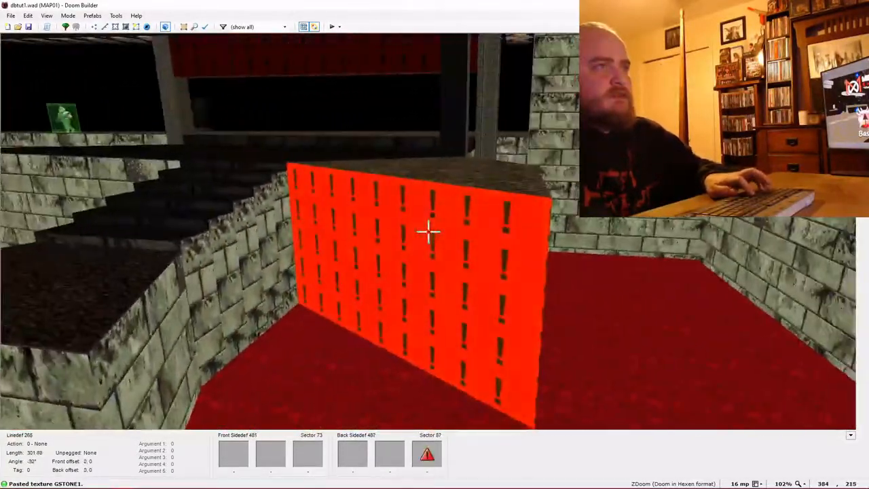
Paste GSTONE1 onto the missing upper walls above the staircase and walkway, and auto-align the textures.
key(d)
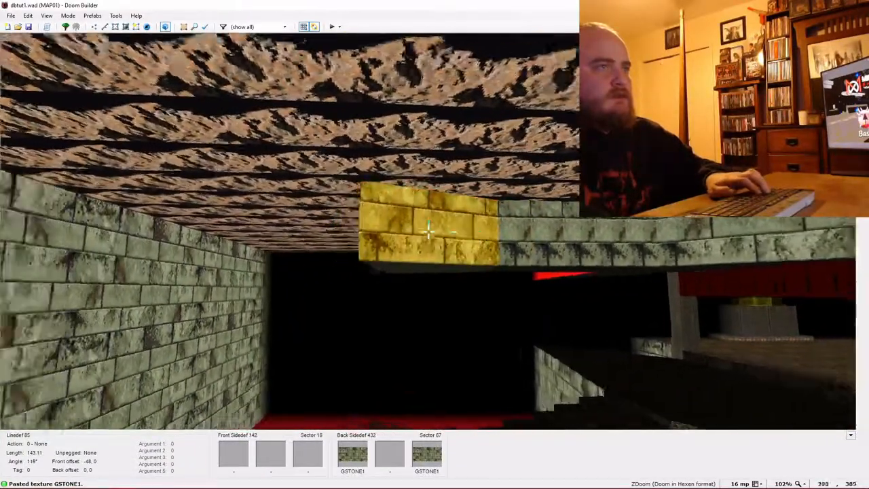
key(s)
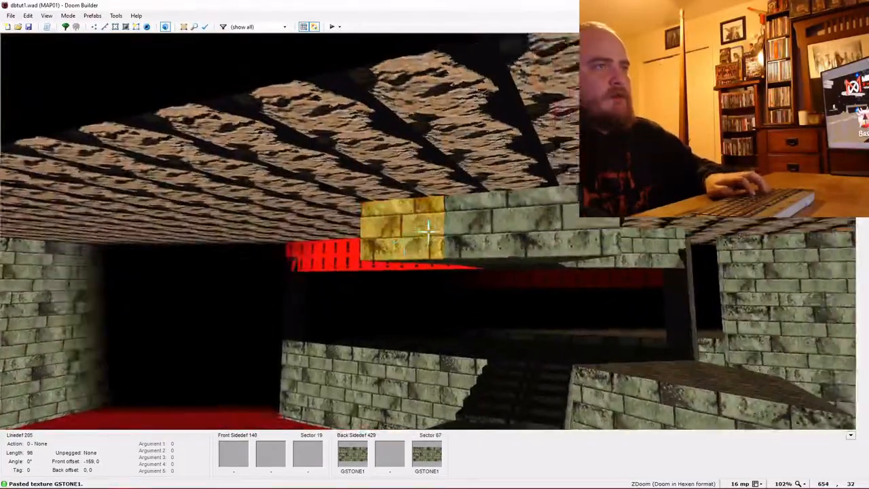
key(w)
key(w)
key(ctrl+v)
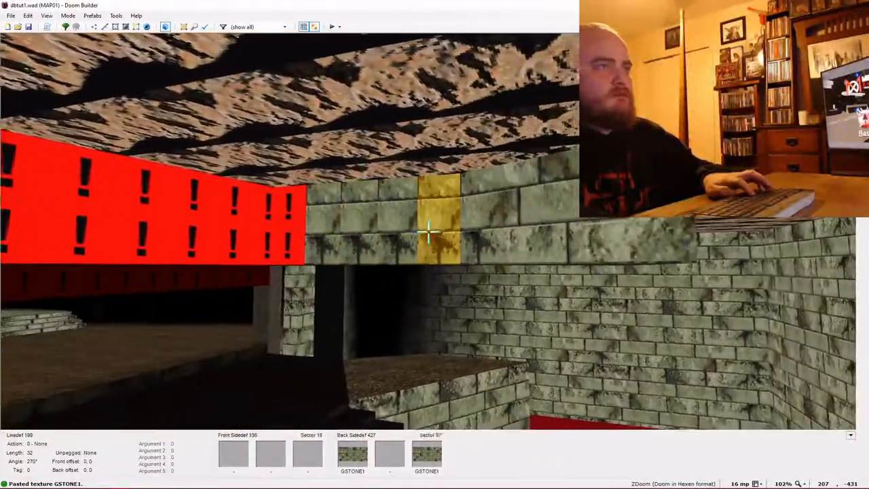
key(ctrl+v)
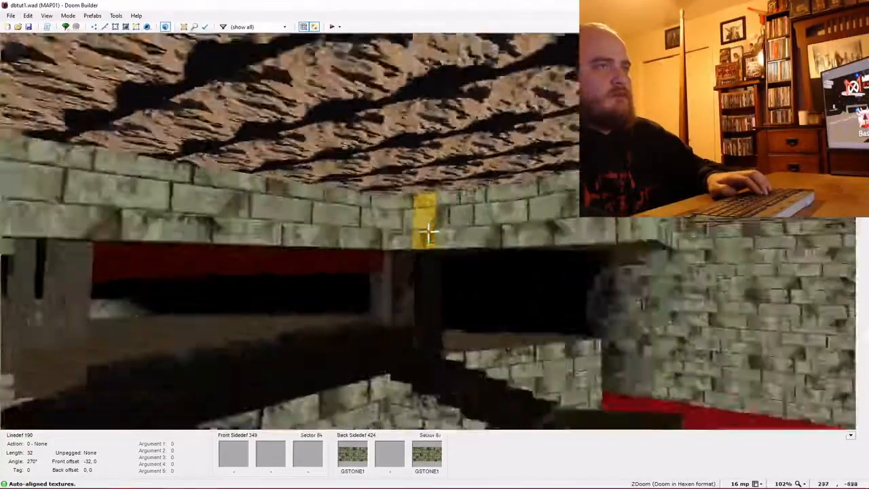
Set the lower-unpegged option on the GSTONE1 walls along the sides of the staircase and its lower landing.
key(s)
key(w)
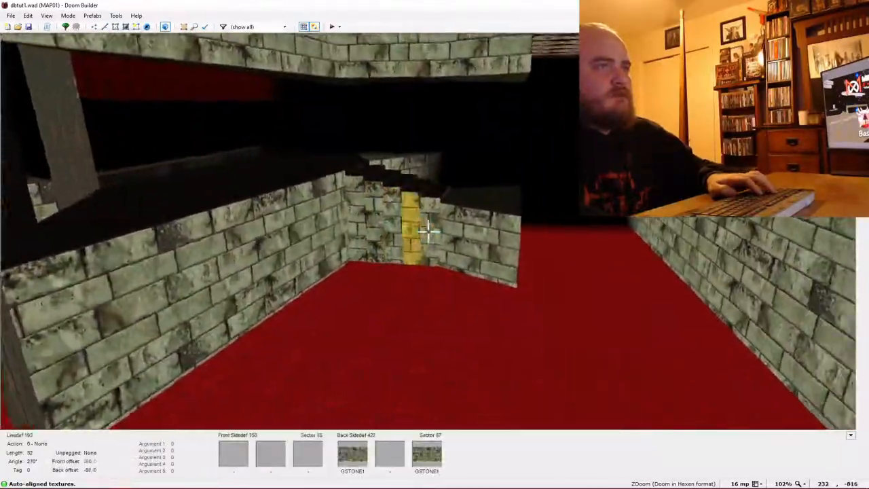
key(w)
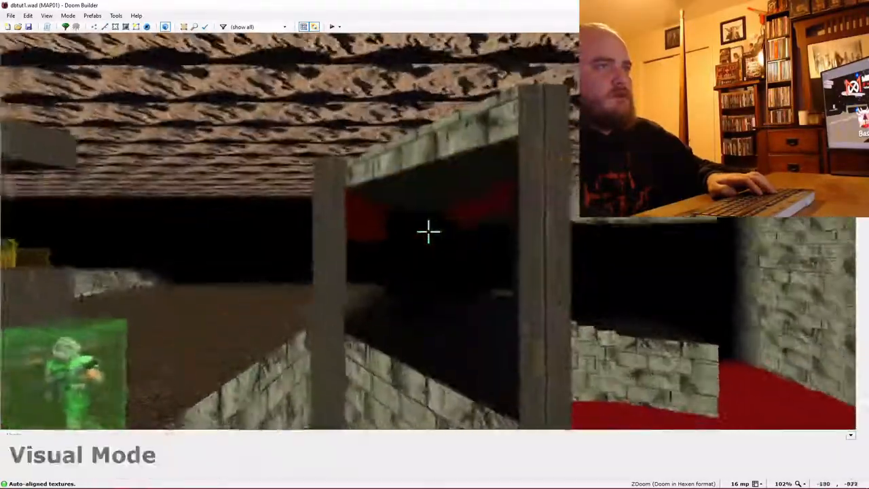
key(d)
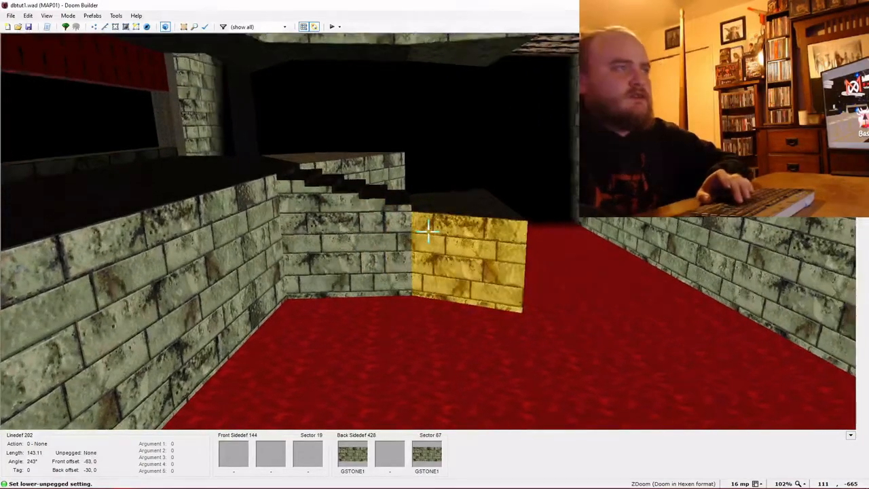
key(e)
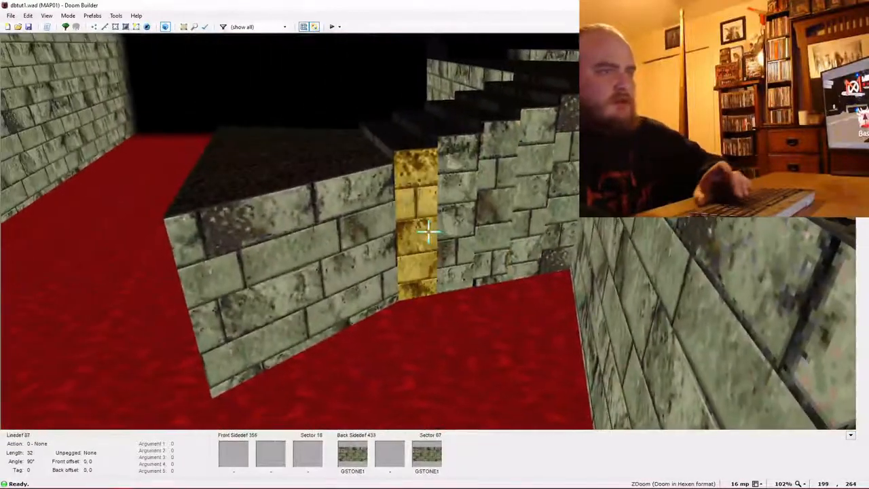
key(l)
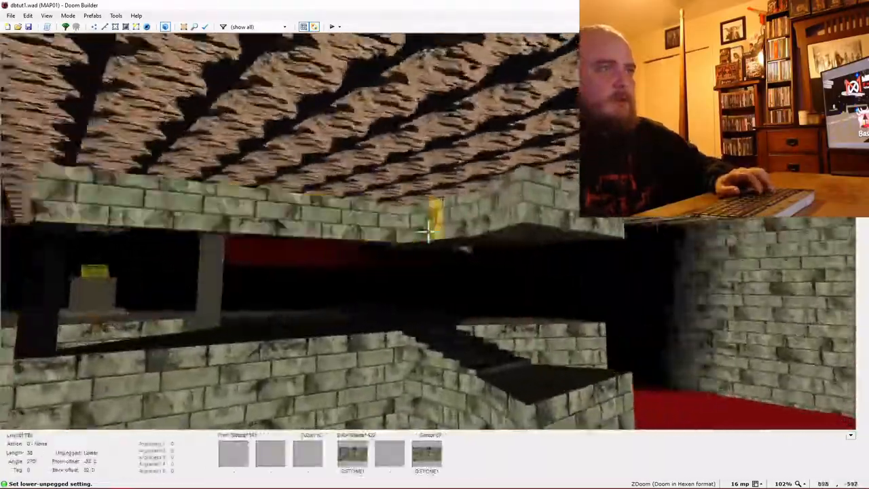
Lower the ceiling of the walkway's pillar-side section to 128 and inspect the covered walkway from both ends.
key(s)
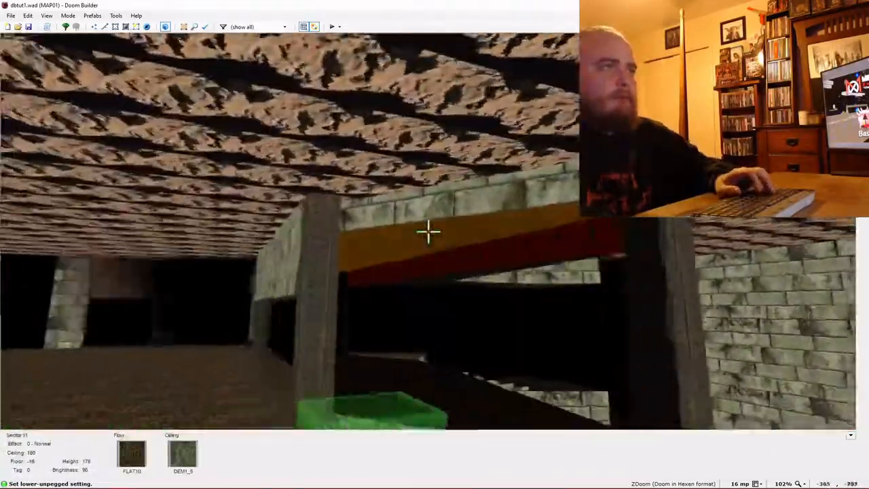
key(f)
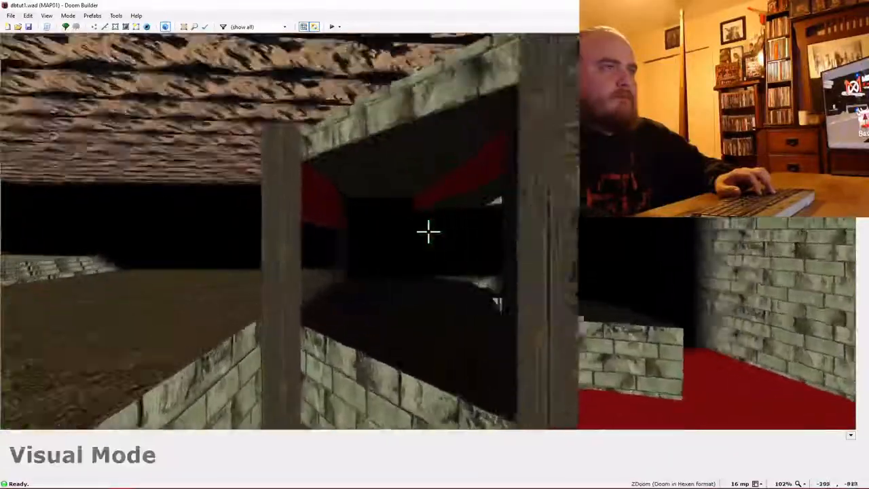
scroll(428, 231, down, 5)
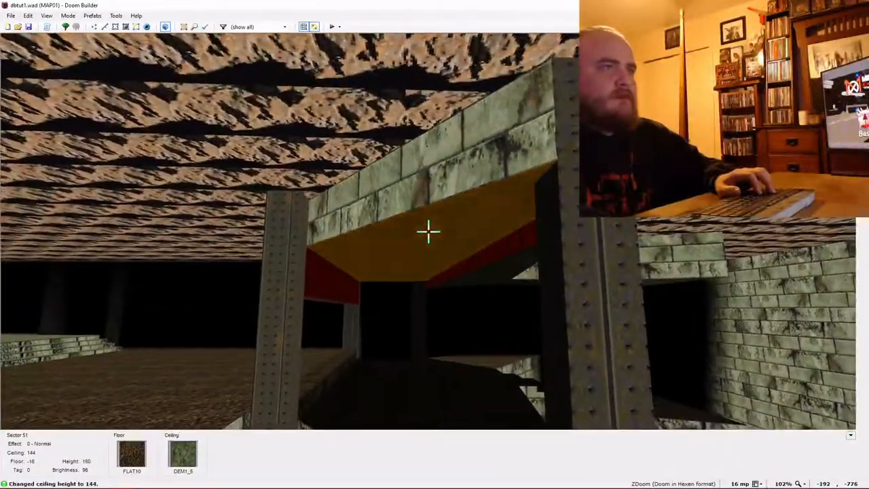
scroll(428, 231, down, 1)
key(s)
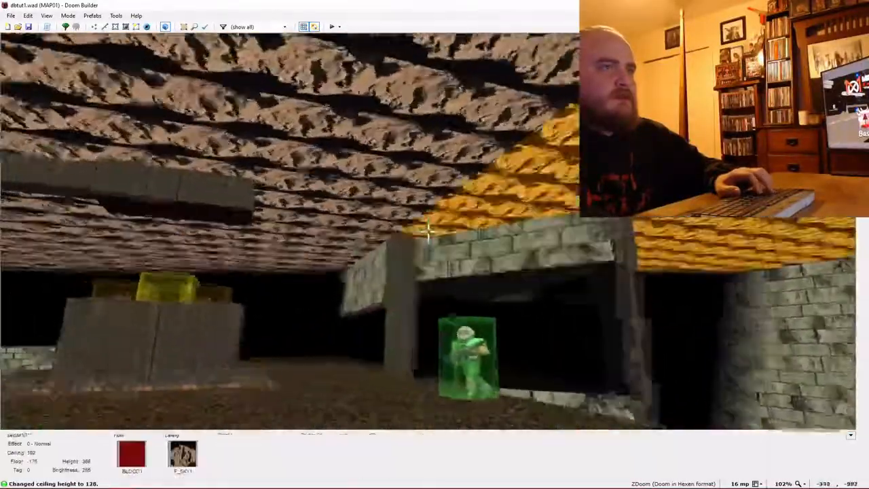
key(e)
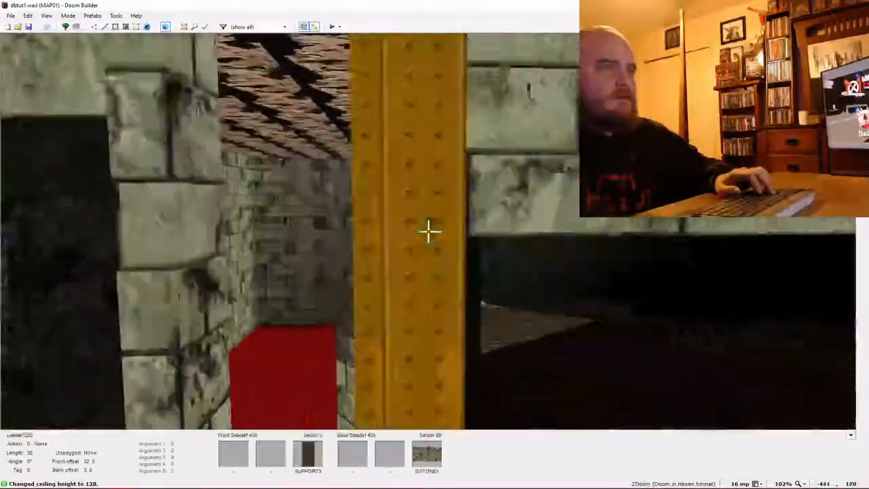
key(e)
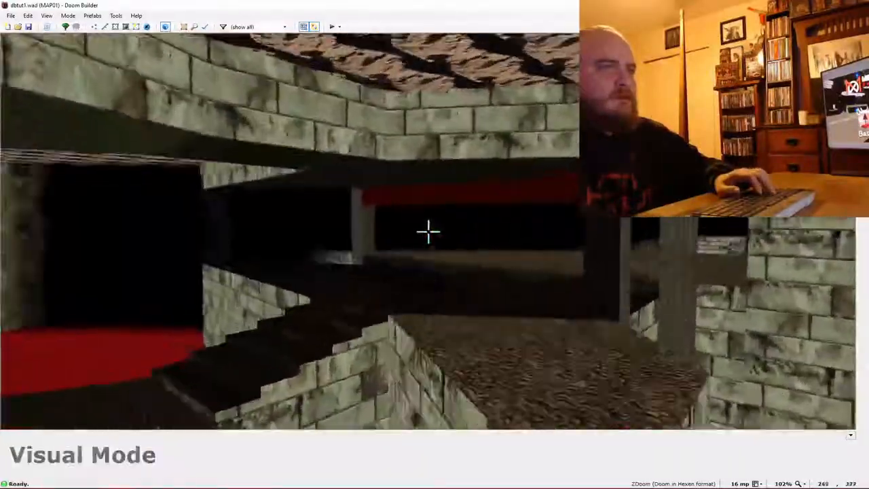
Paste GSTONE1 onto the remaining upper wall of the covered walkway and check the walkway from outside.
key(e)
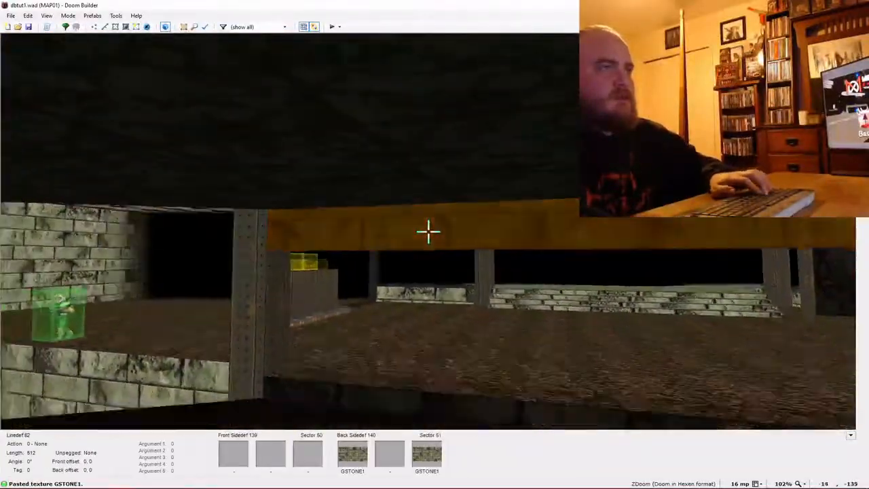
key(d)
key(e)
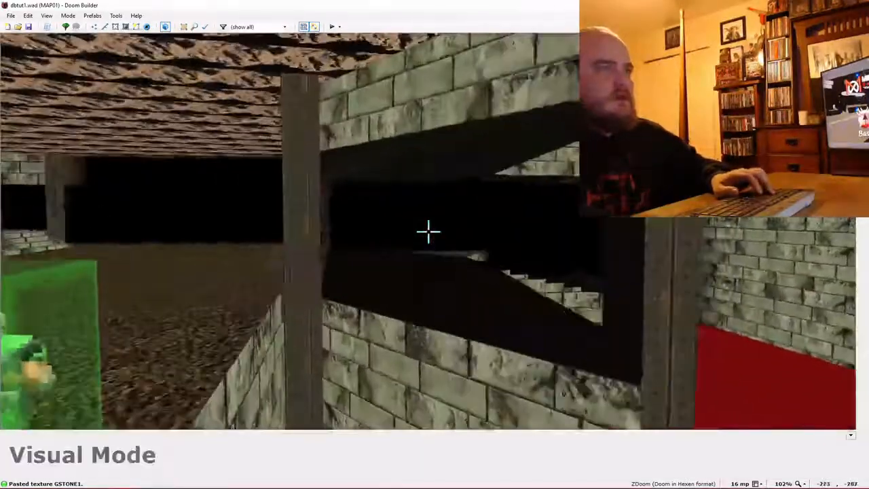
key(w)
Start a test run of the map and cross the outdoor dirt courtyard, firing the pistol along the way.
click(332, 27)
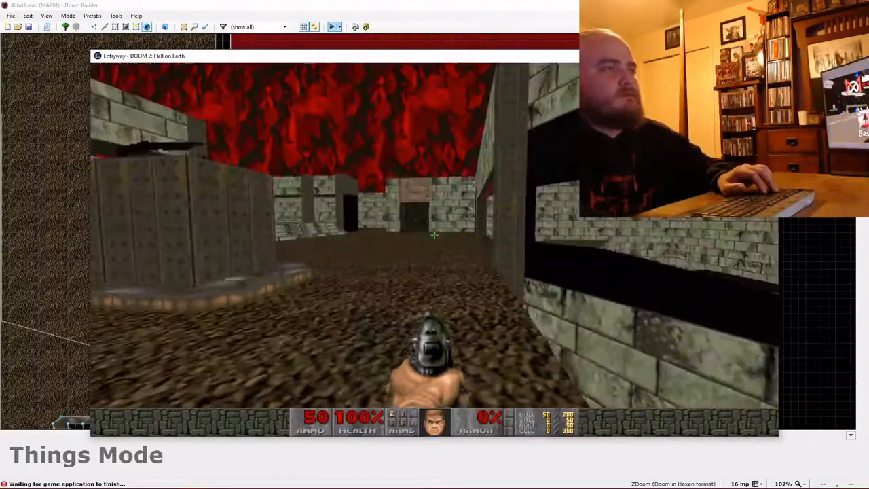
key(w)
click(434, 234)
click(435, 234)
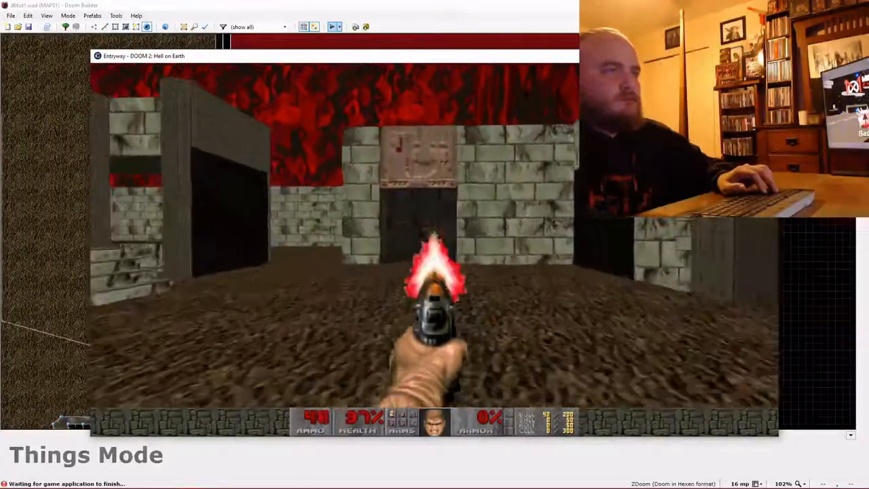
key(w)
click(435, 235)
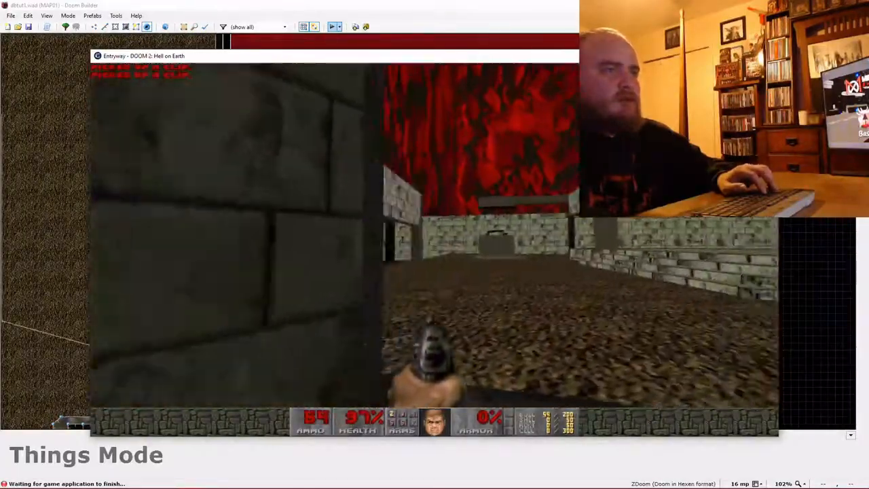
Walk through the staircase, blood area, covered walkway and side platform in the test run to examine their textures and openings.
key(w)
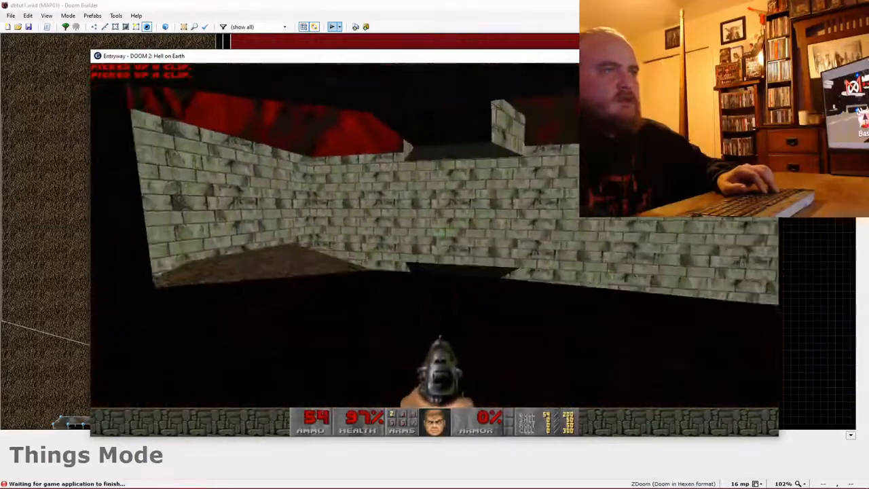
key(w)
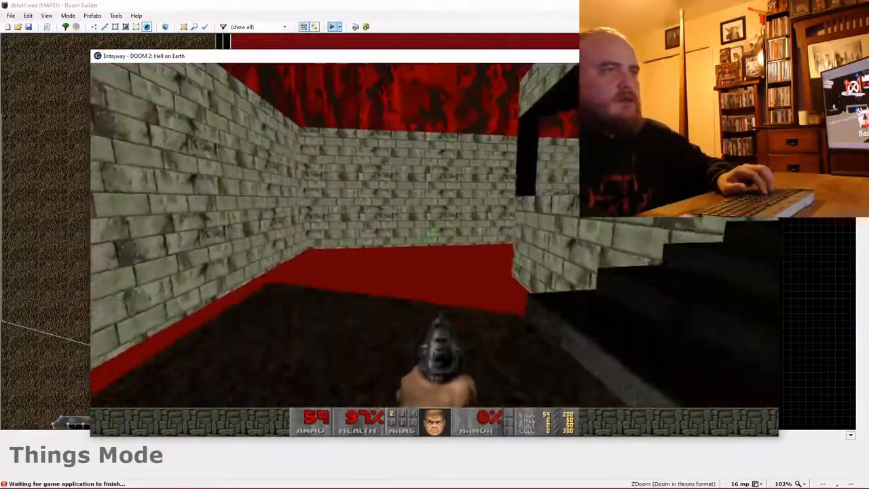
key(w)
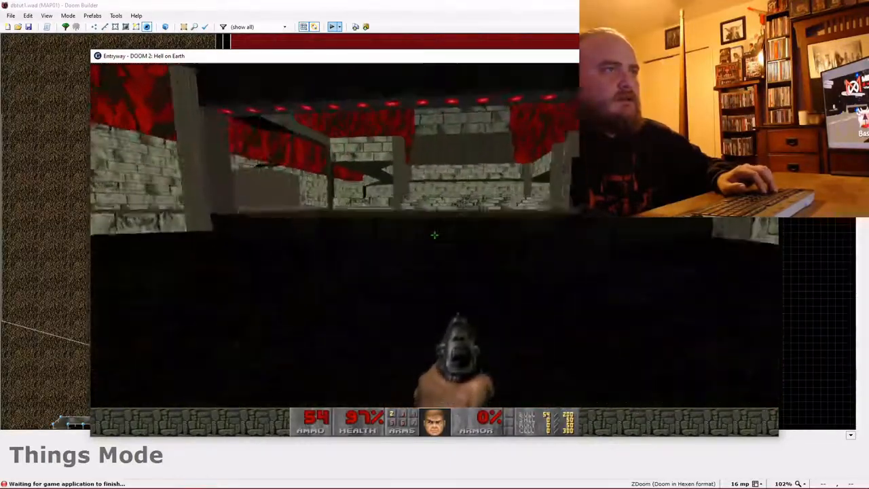
key(w)
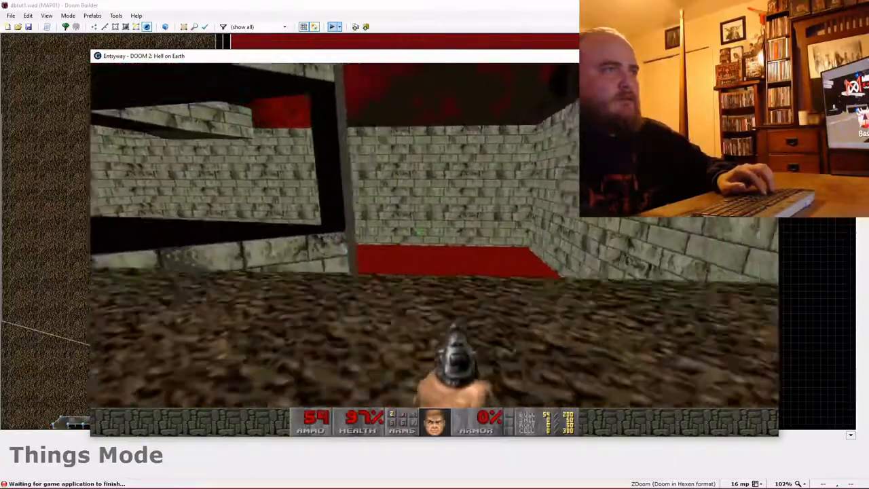
key(w)
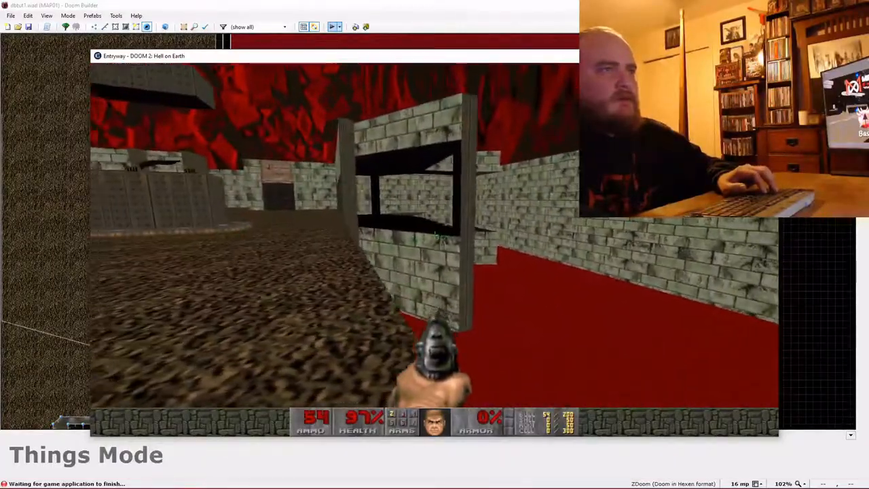
key(w)
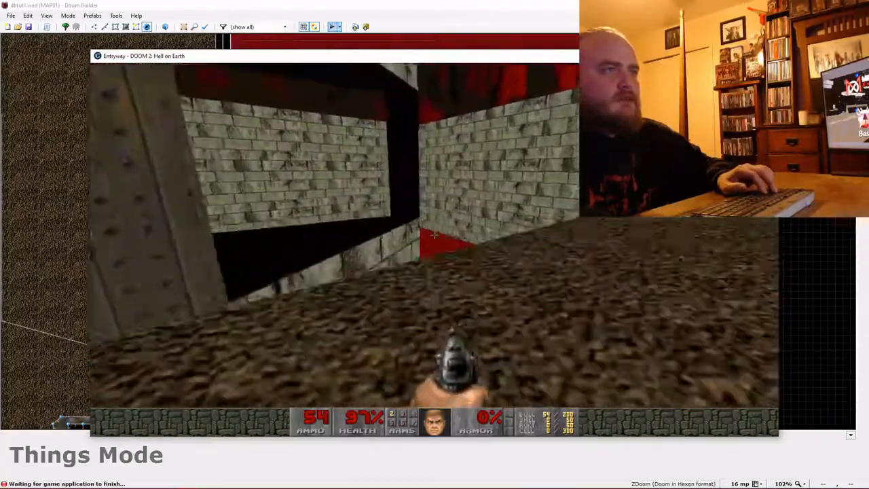
key(w)
key(w)
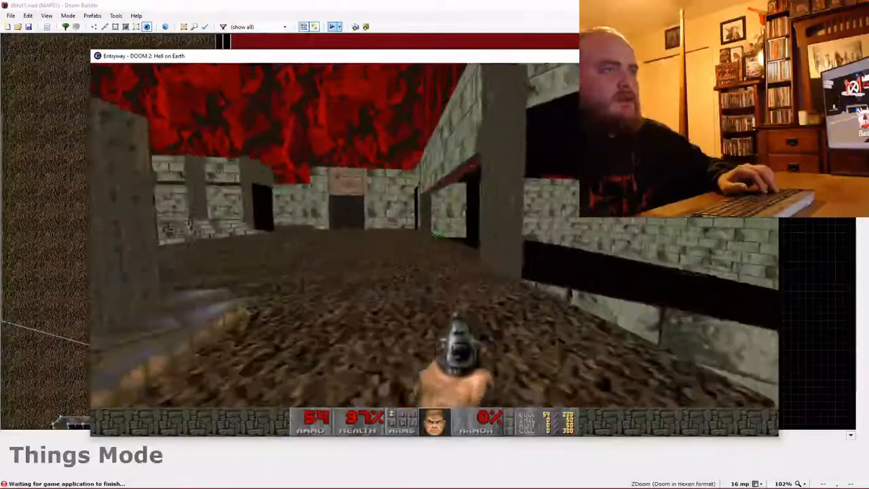
key(w)
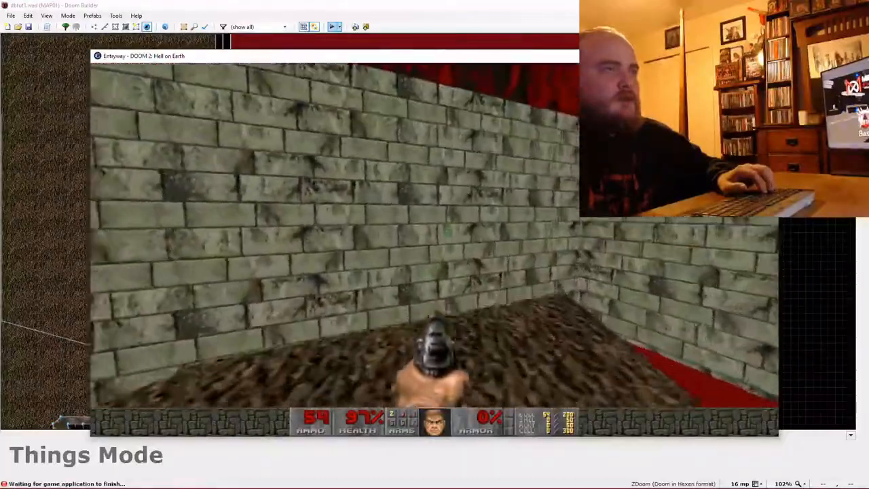
key(w)
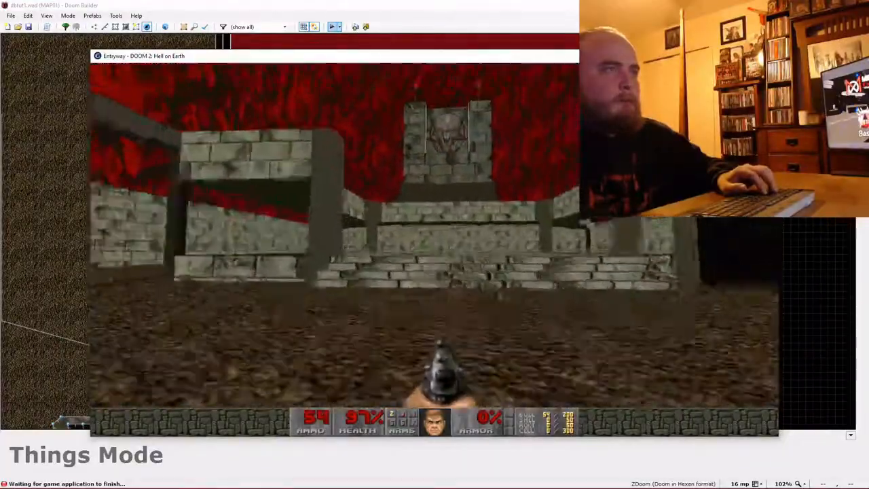
Examine the red rock sky above the courtyard walls in the test run, and quit the game.
key(w)
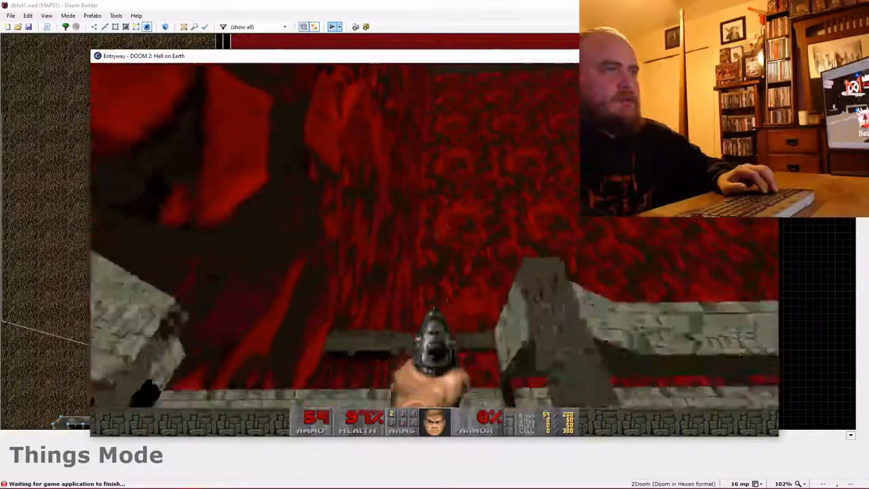
key(w)
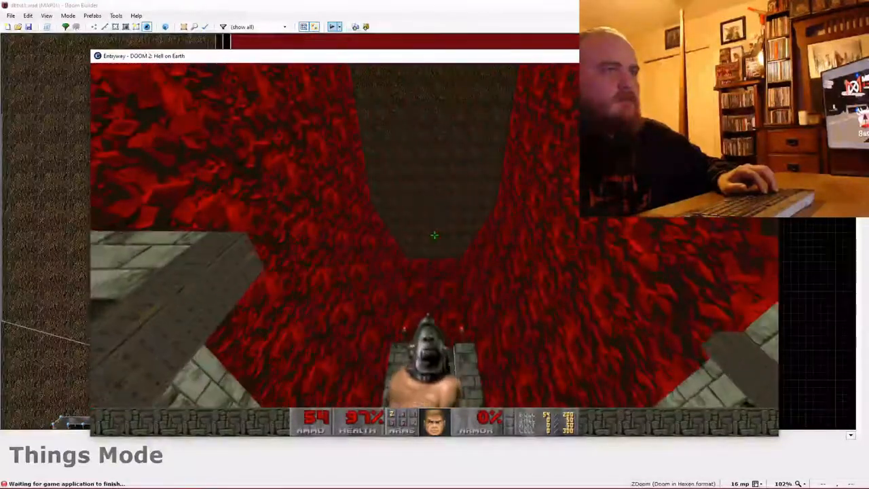
key(w)
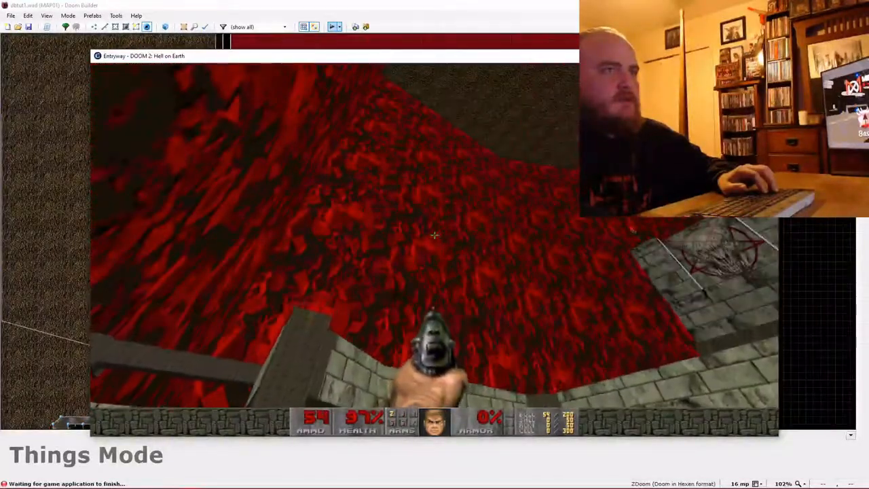
key(w)
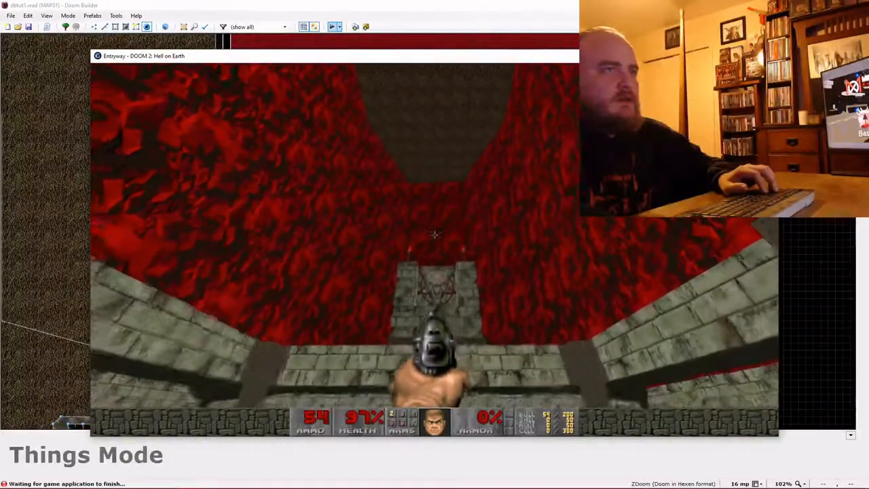
key(Escape)
key(Up)
key(Return)
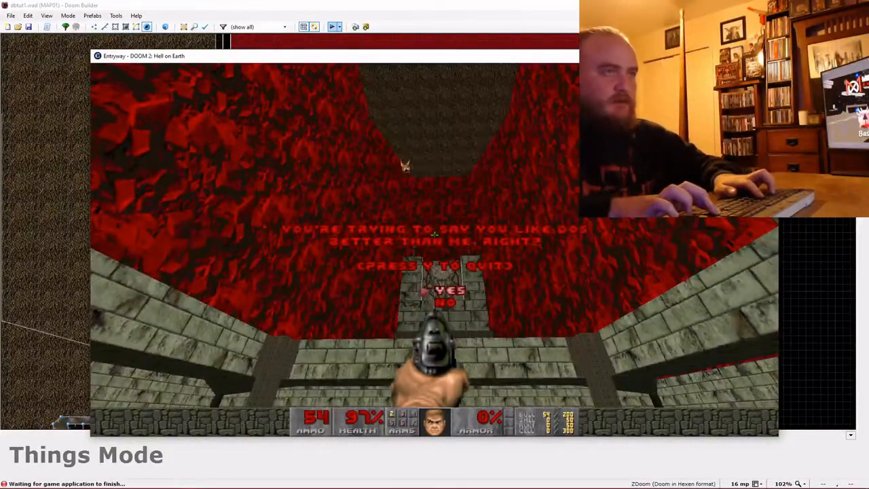
key(y)
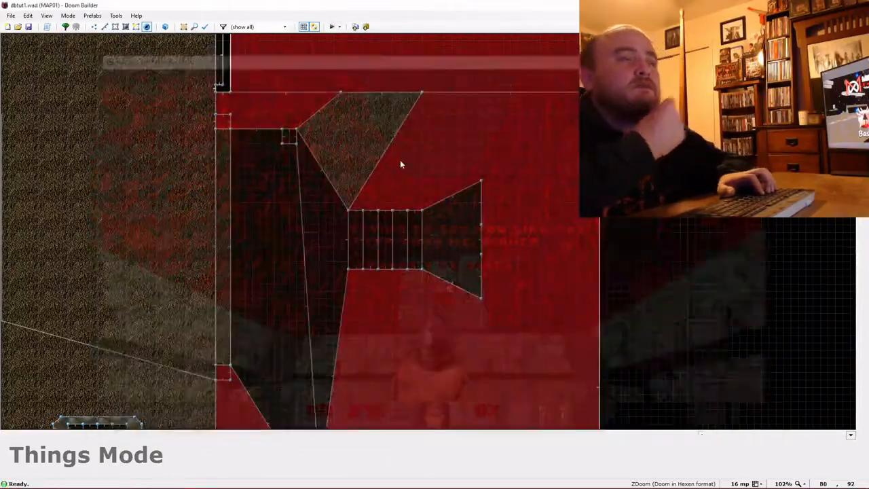
Inspect the outer GSTONE1 walls and sky ceiling of the blood area in Visual Mode.
key(w)
key(w)
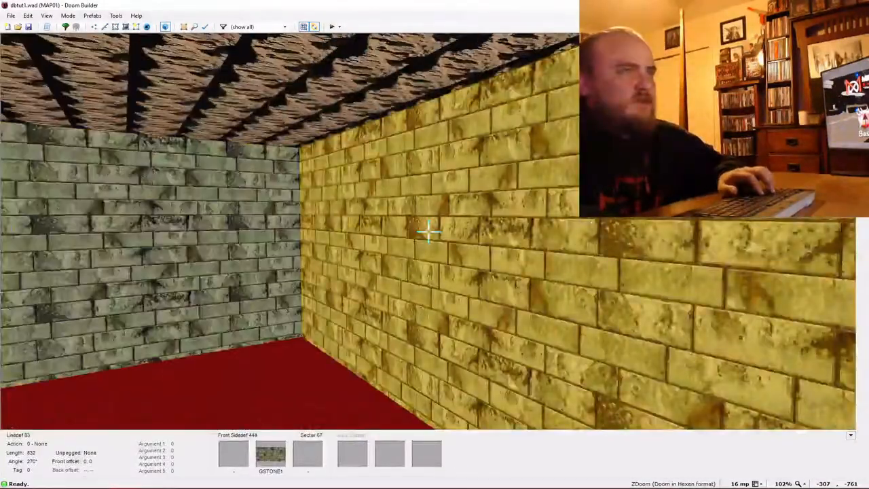
key(w)
Select all sectors of the separate skybox room and set their ceiling flat to F_SKY1.
scroll(397, 280, down, 5)
scroll(403, 288, down, 2)
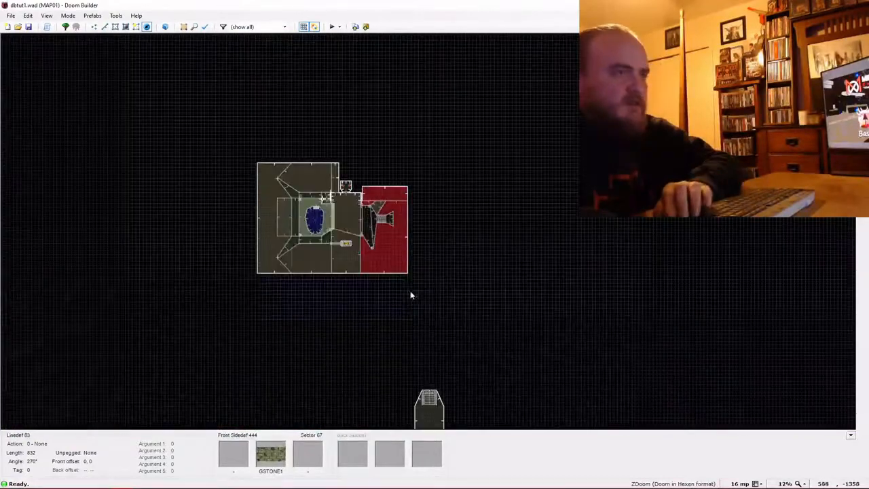
key(Down)
key(Right)
key(t)
scroll(397, 236, up, 2)
scroll(397, 236, up, 4)
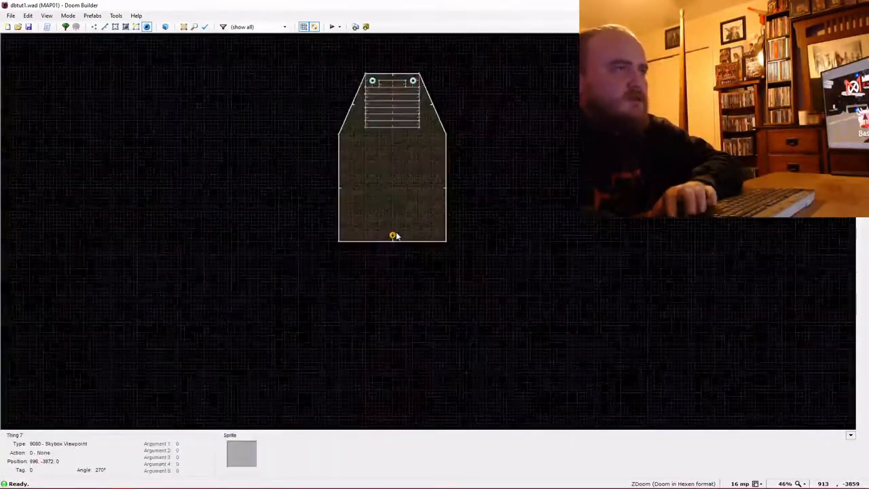
key(s)
key(Up)
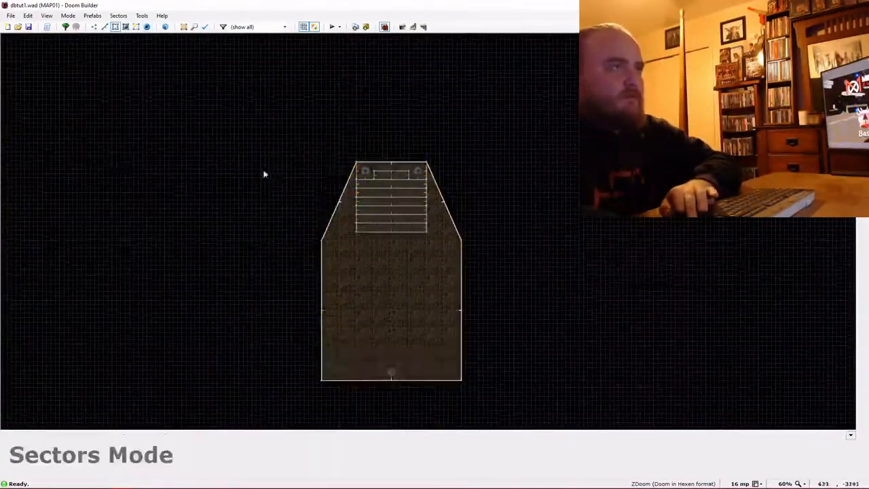
drag(280, 103, 499, 407)
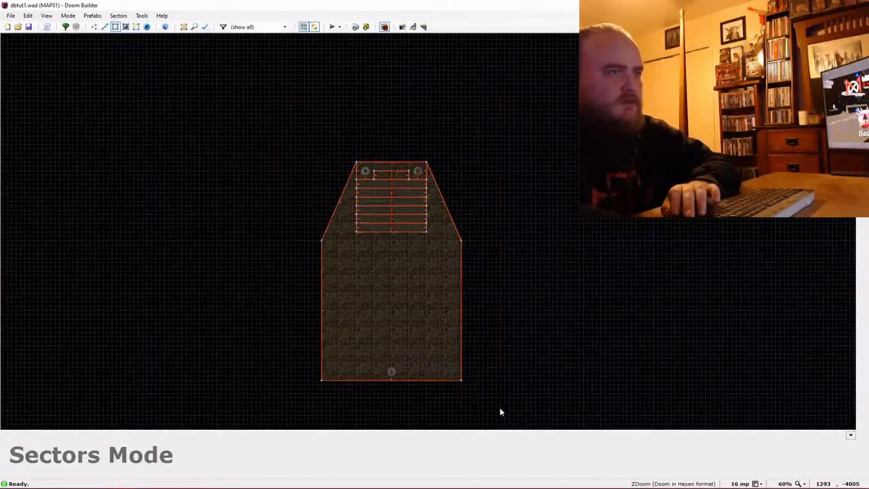
right_click(389, 327)
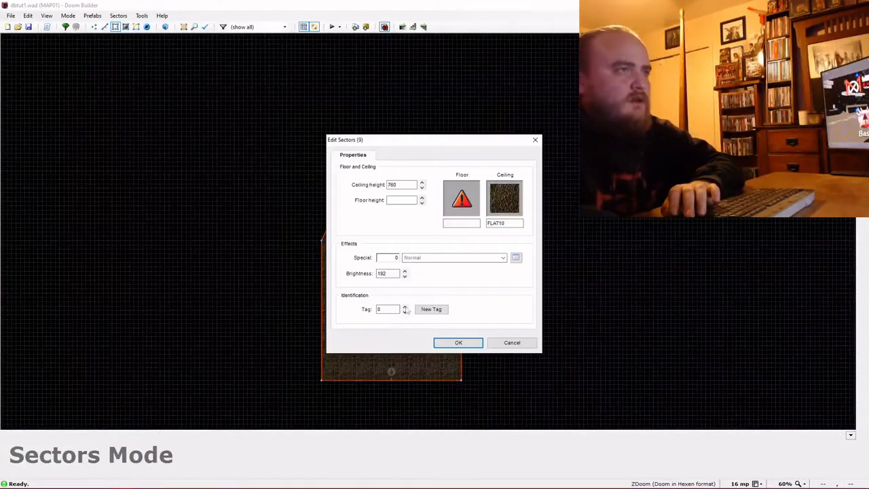
click(503, 200)
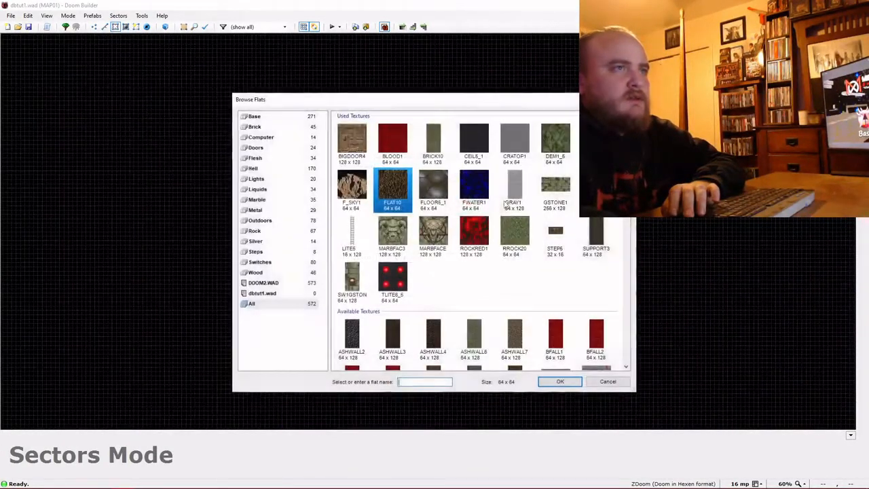
double_click(348, 193)
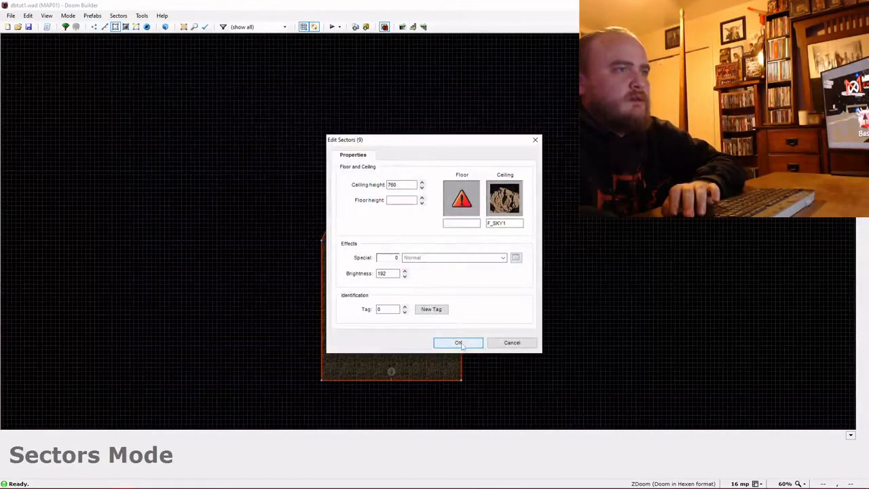
click(458, 342)
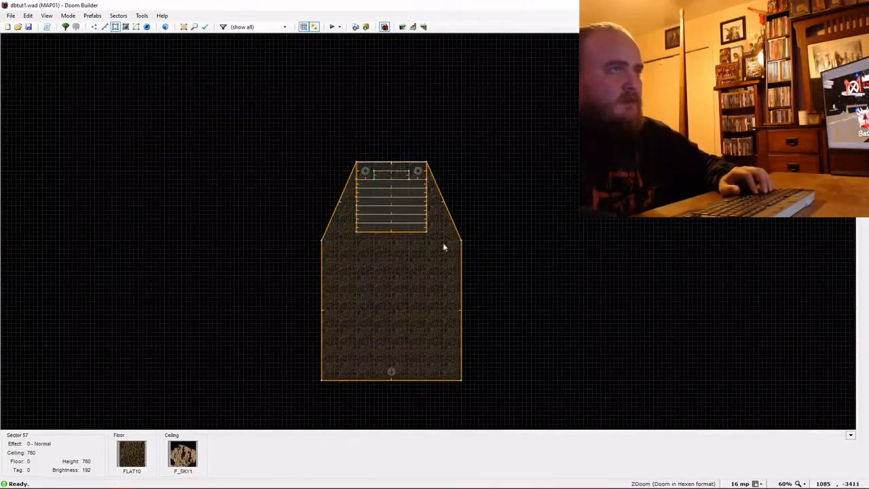
Assign the Line Horizon action to the ROCKRED1 linedef at the narrow end of the skybox room.
key(Up)
key(l)
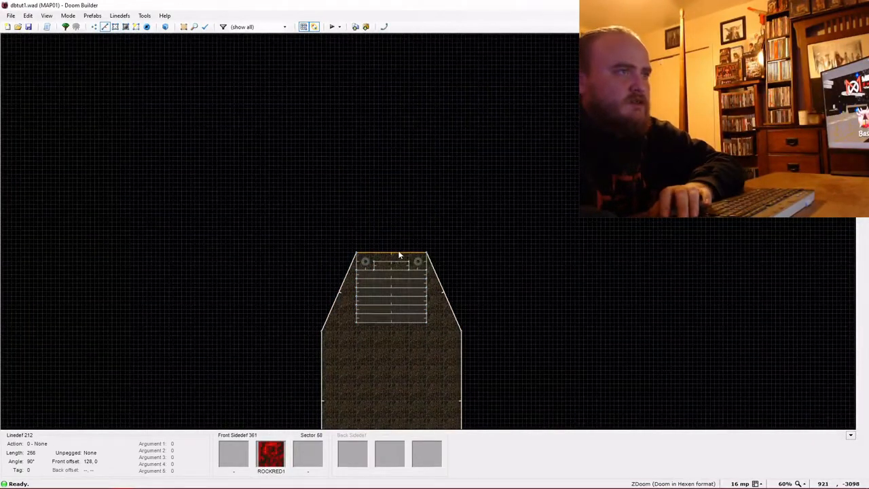
right_click(399, 254)
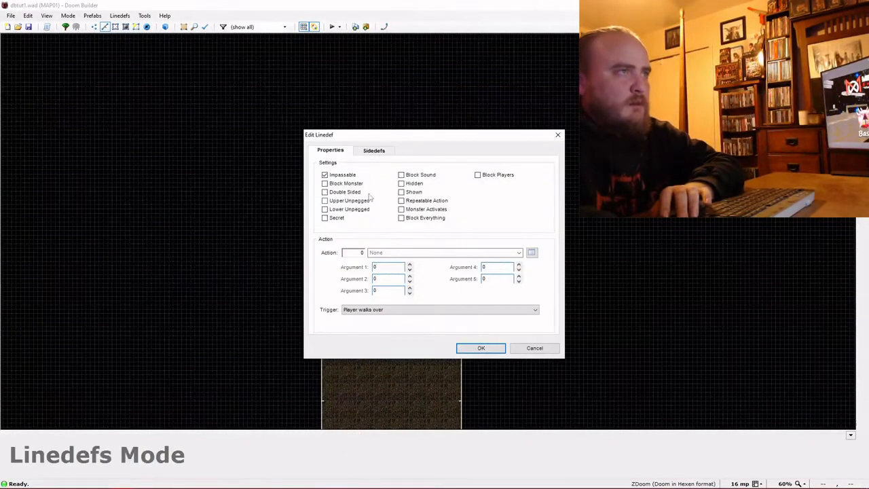
click(531, 254)
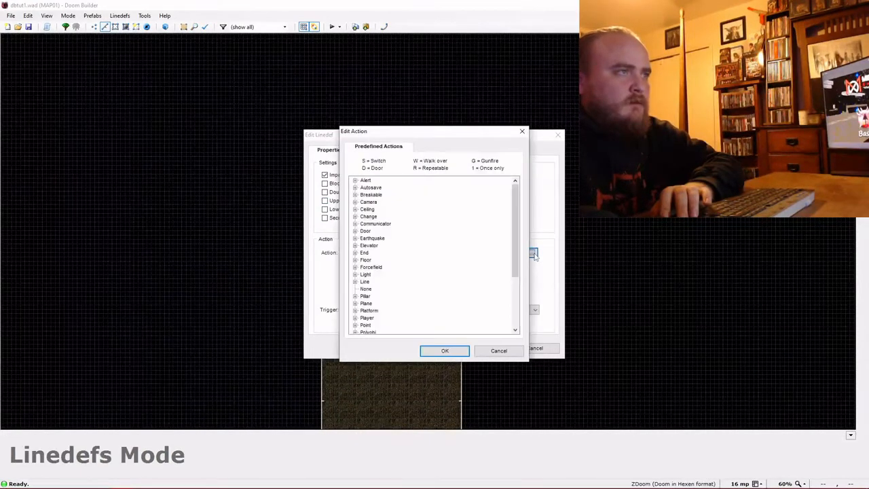
click(355, 282)
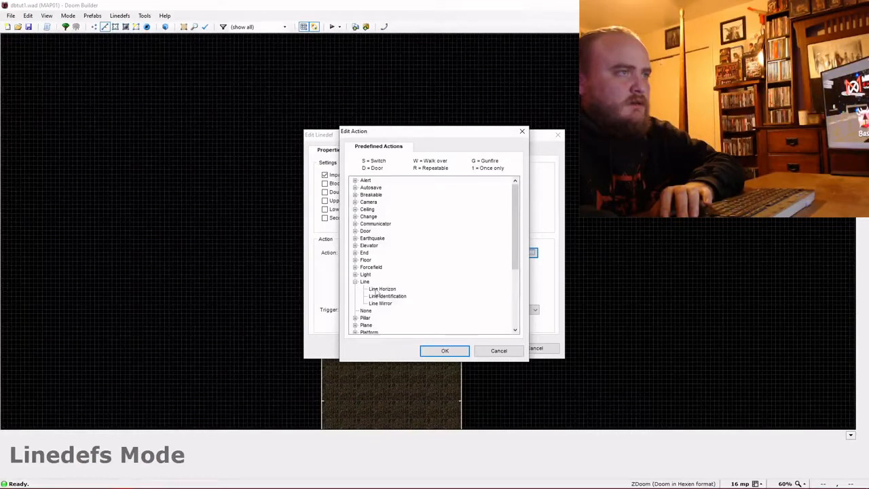
double_click(377, 289)
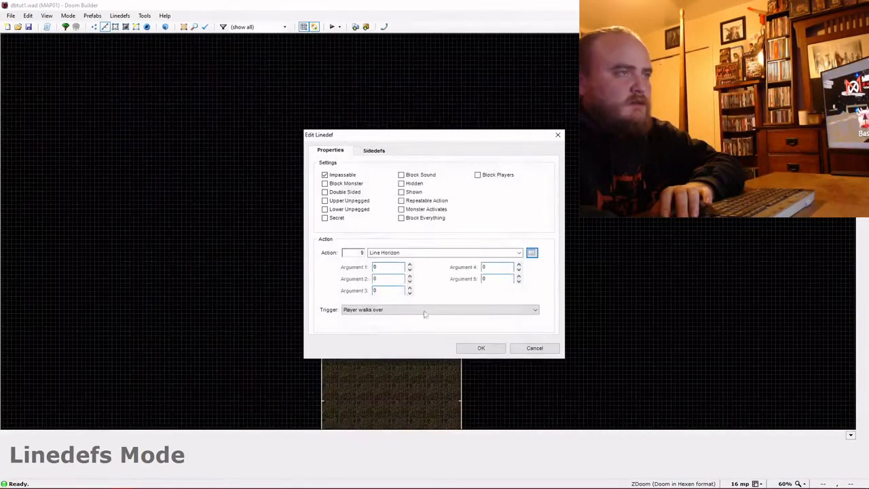
click(479, 348)
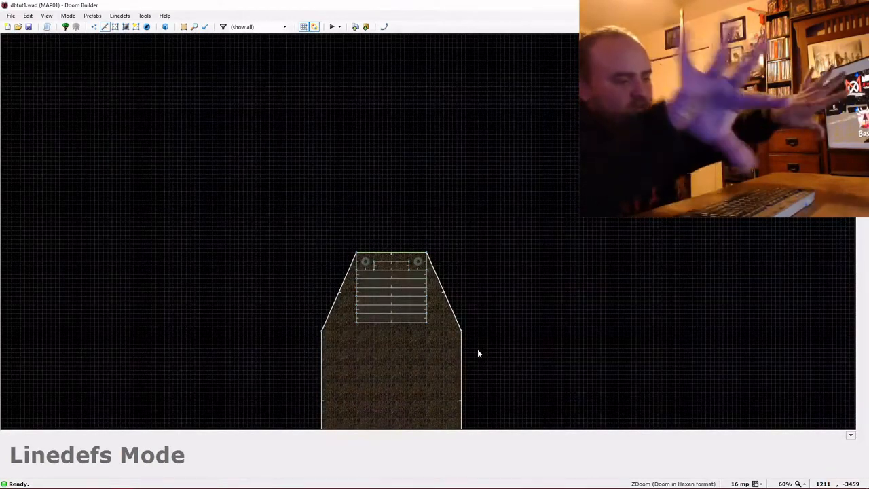
Test the map in the game and examine the skybox room's tower, ceiling and horizon above the courtyard walls.
click(331, 27)
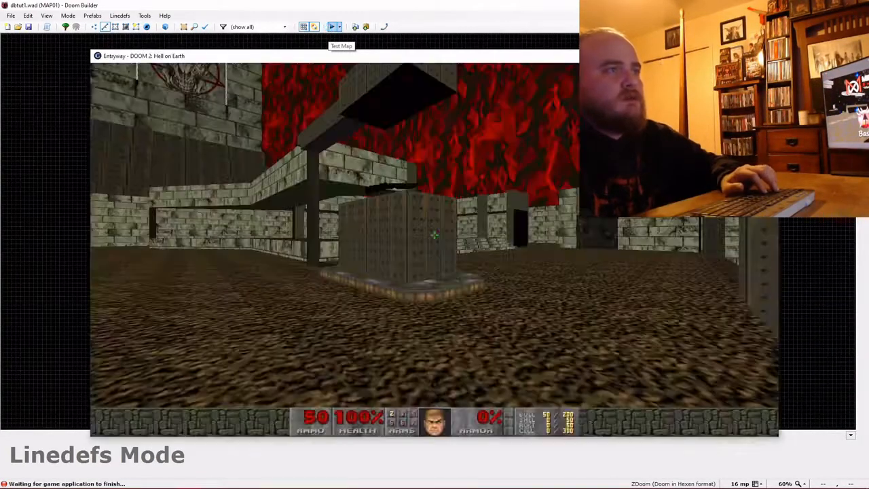
key(w)
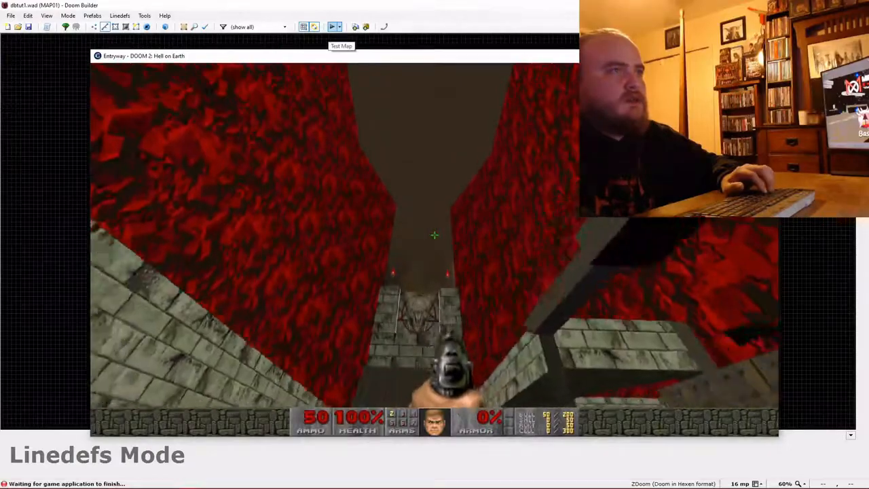
key(w)
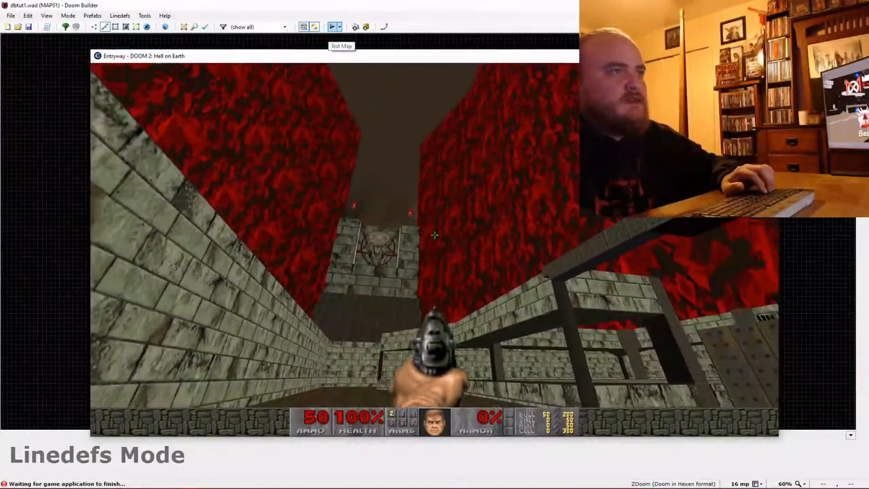
key(w)
Shoot the enemy in front of the door at the far end of the courtyard and advance toward it.
click(435, 235)
click(434, 235)
click(434, 235)
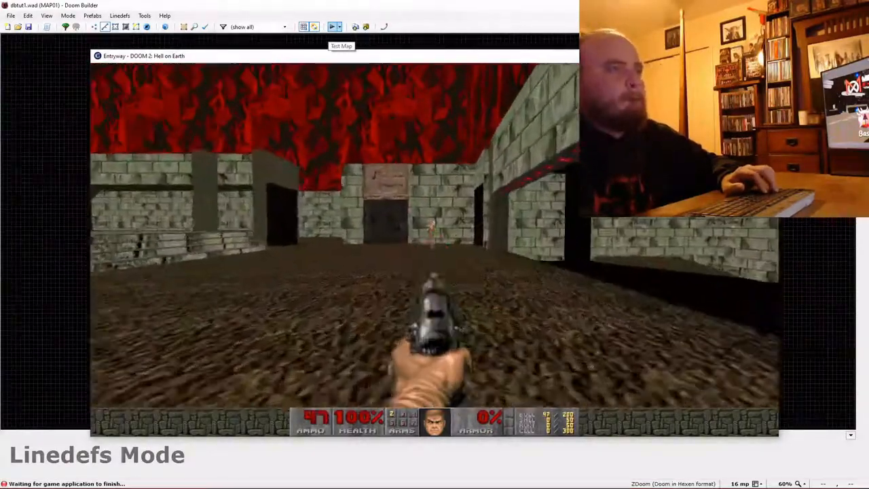
key(w)
click(435, 235)
click(434, 235)
click(434, 235)
click(434, 235)
click(434, 235)
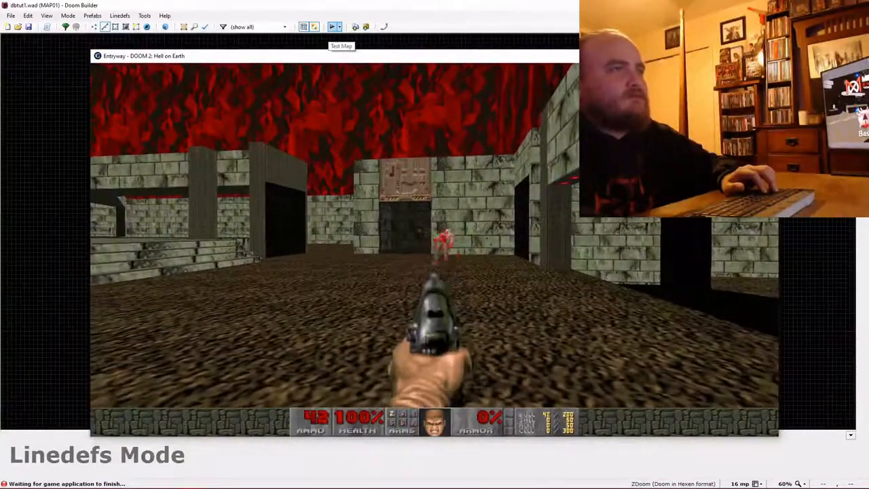
key(w)
click(434, 235)
click(434, 234)
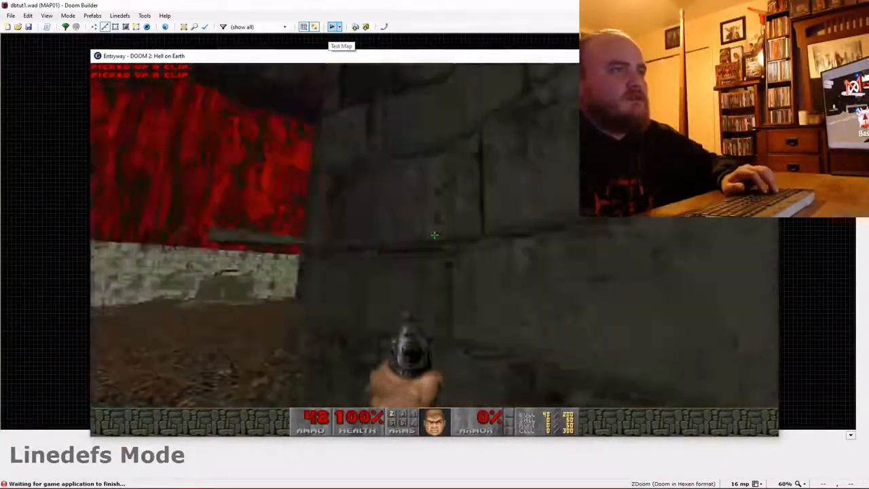
Inspect the skybox tower and red rock sky again from around the covered walkway, and quit the game.
key(w)
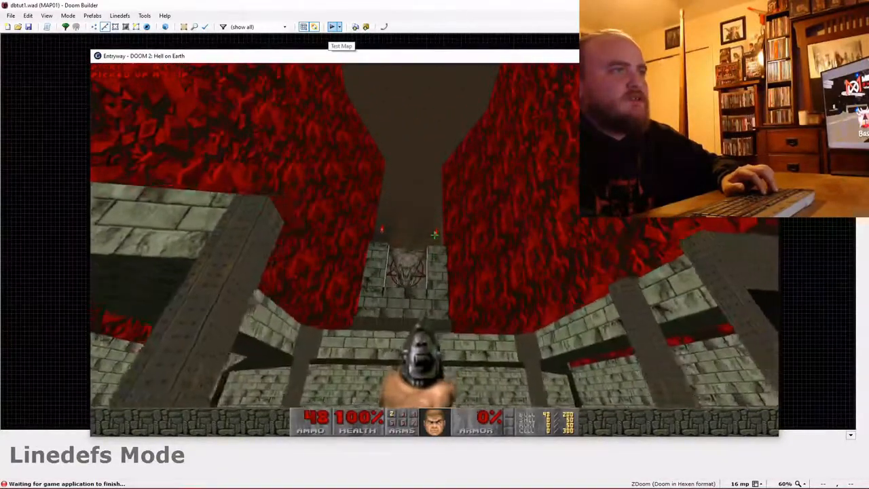
key(w)
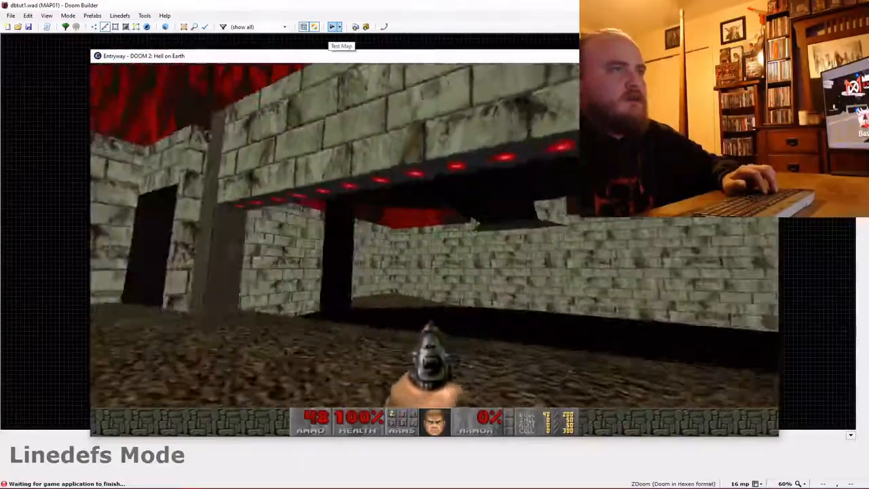
key(w)
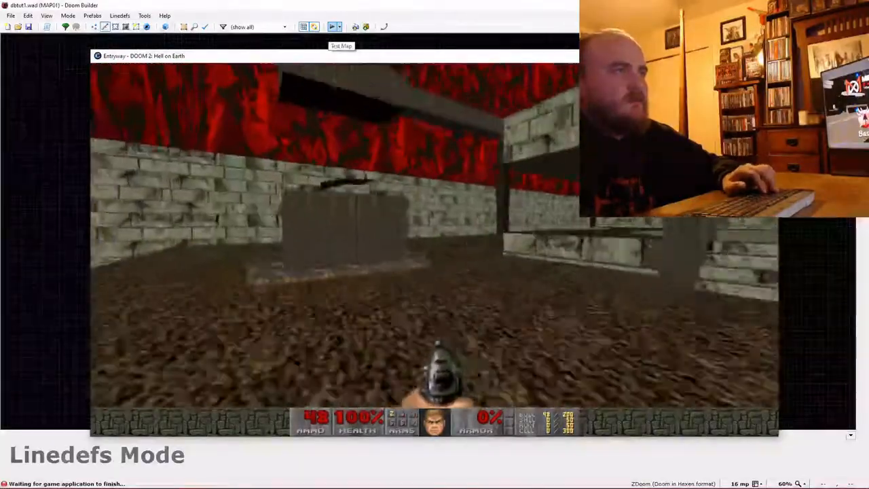
key(w)
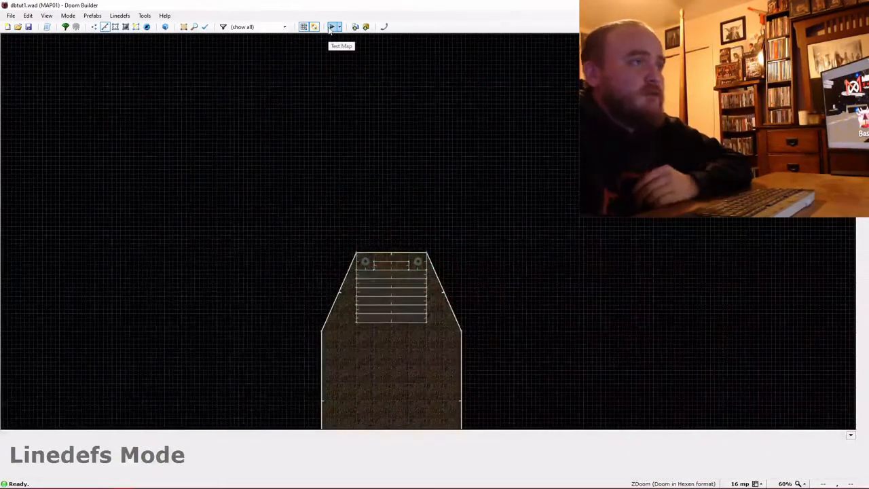
Return to the main map layout and save the map in dbtut1.wad.
scroll(333, 180, down, 5)
key(Home)
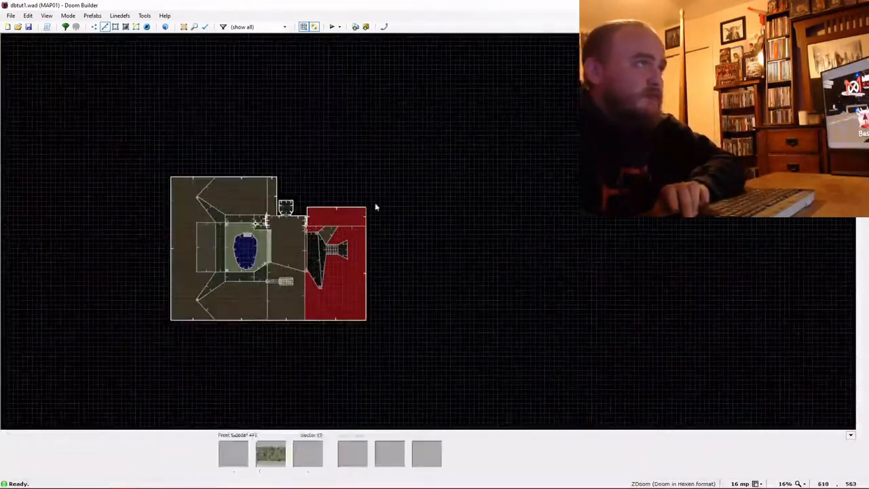
key(ctrl+s)
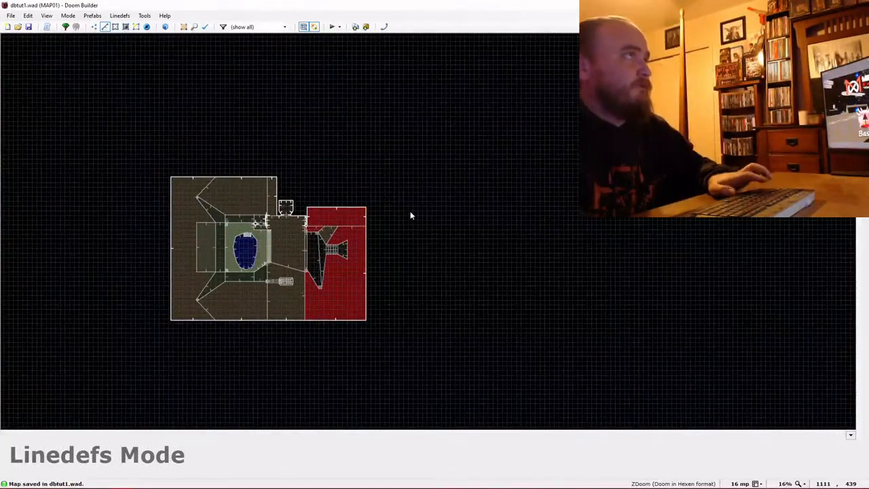
key(Left)
key(Up)
scroll(410, 216, down, 1)
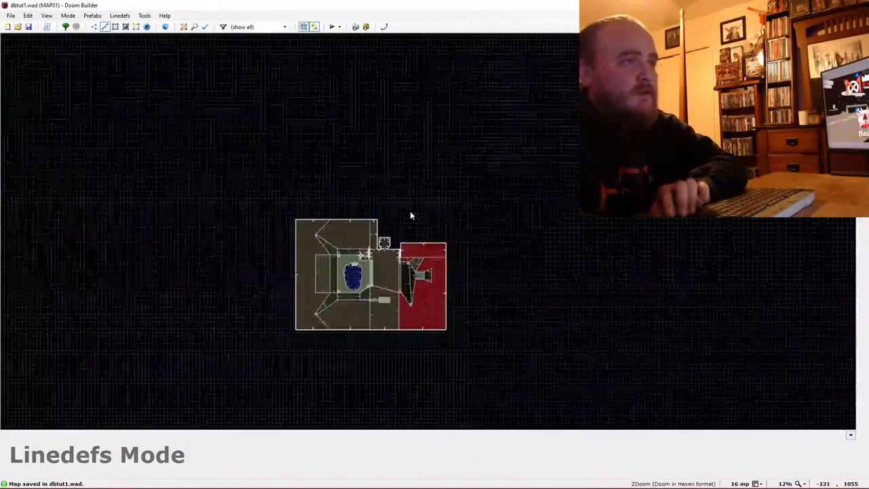
scroll(411, 216, up, 2)
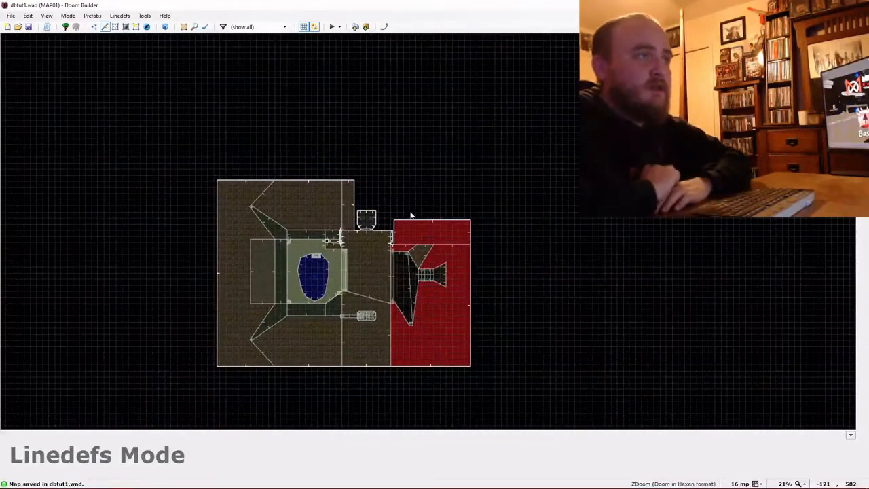